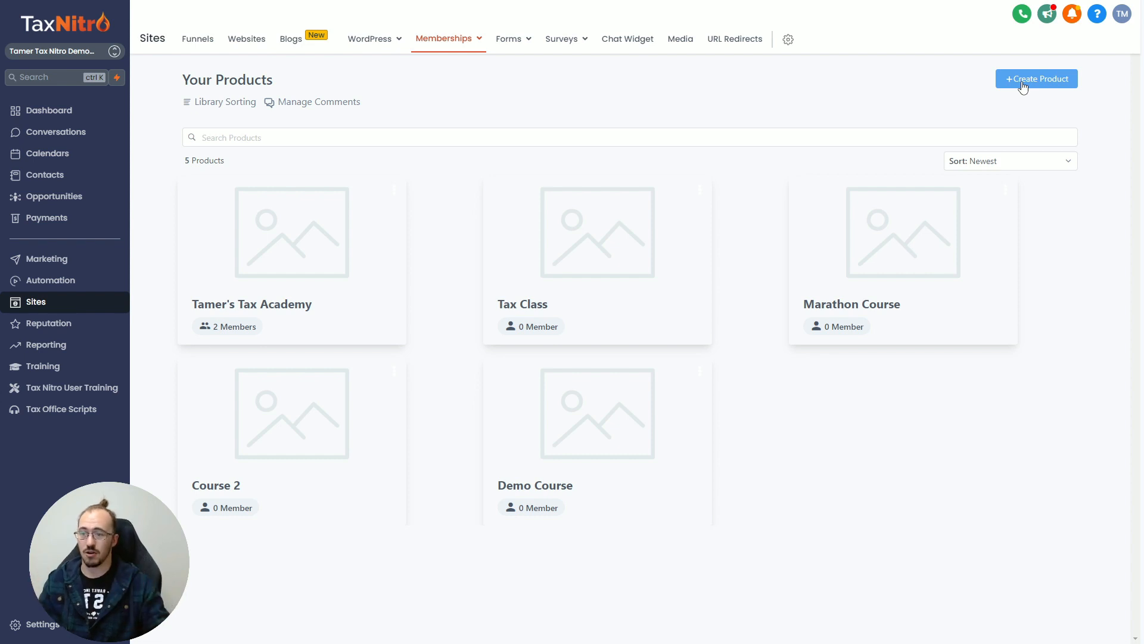
Step: Create a product from the Build your own template, titled with the owner's first name in possessive form followed by "Tax Course"
{"action": "left_click", "coordinate": [1024, 85]}
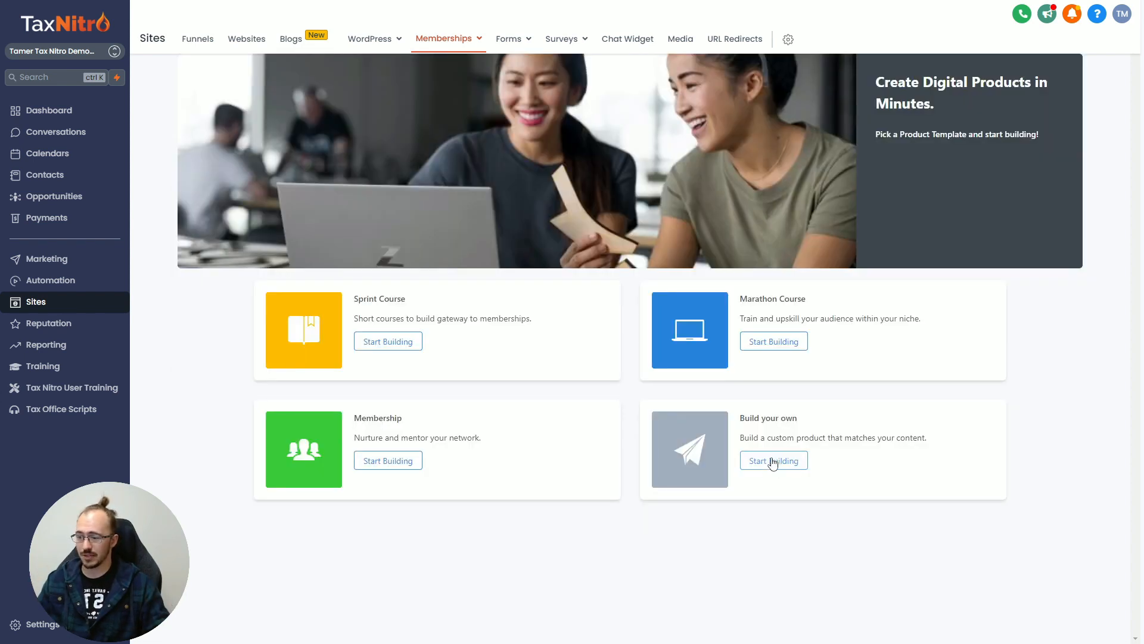
{"action": "triple_click", "coordinate": [803, 422]}
{"action": "left_click_drag", "start_coordinate": [804, 426], "coordinate": [741, 418]}
{"action": "left_click", "coordinate": [813, 423]}
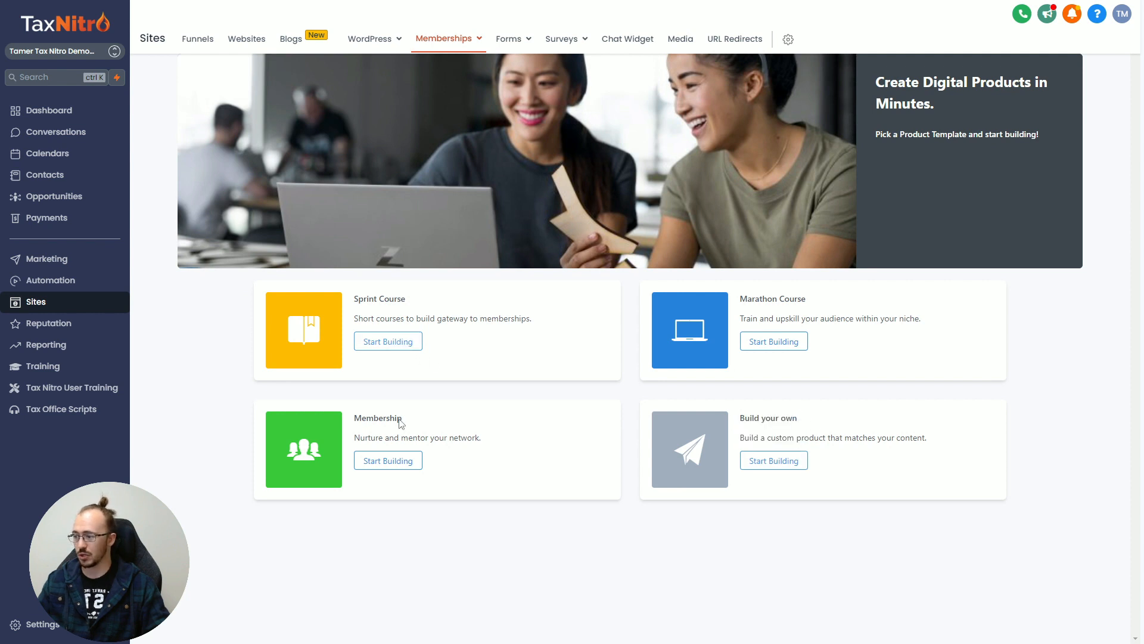
{"action": "left_click", "coordinate": [774, 460]}
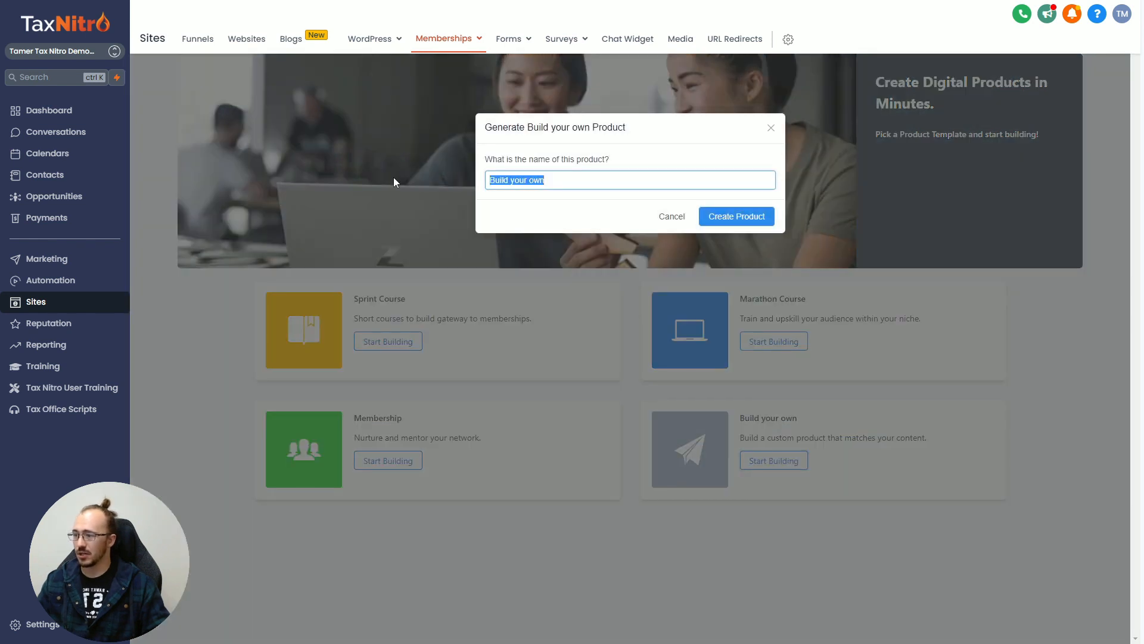
{"action": "type", "text": "Tamer"}
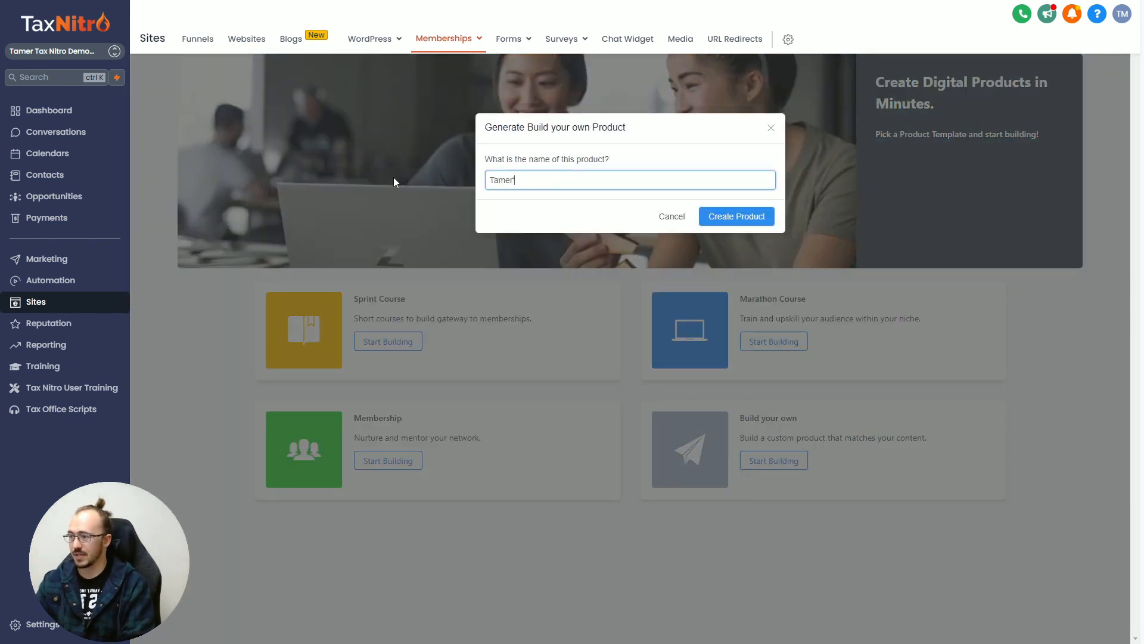
{"action": "type", "text": "'s Tax Course"}
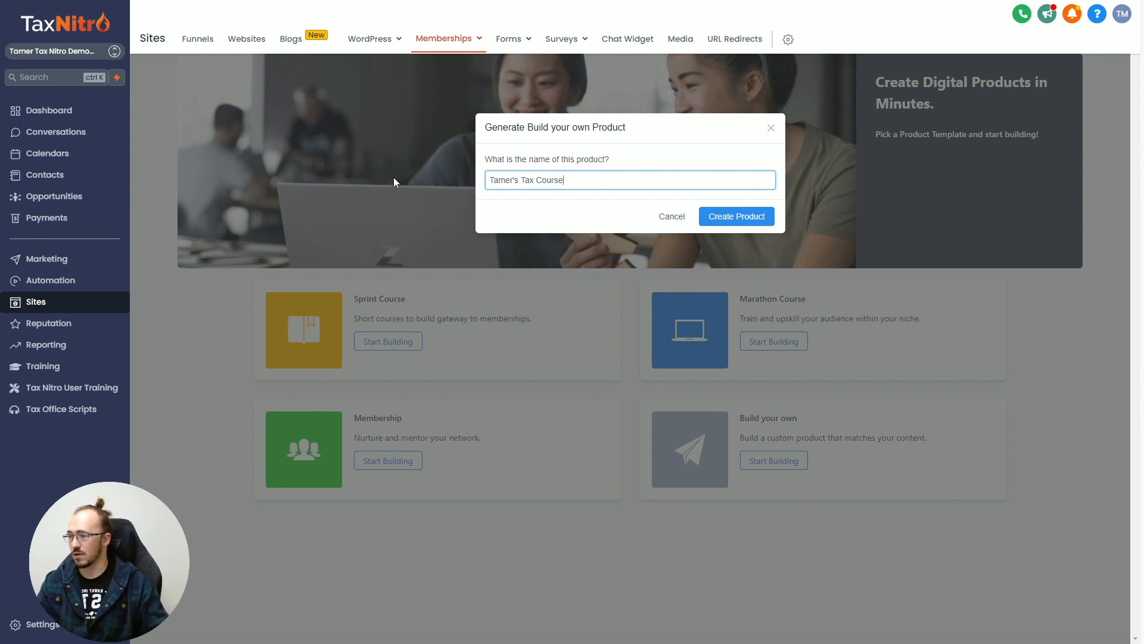
{"action": "left_click", "coordinate": [742, 216]}
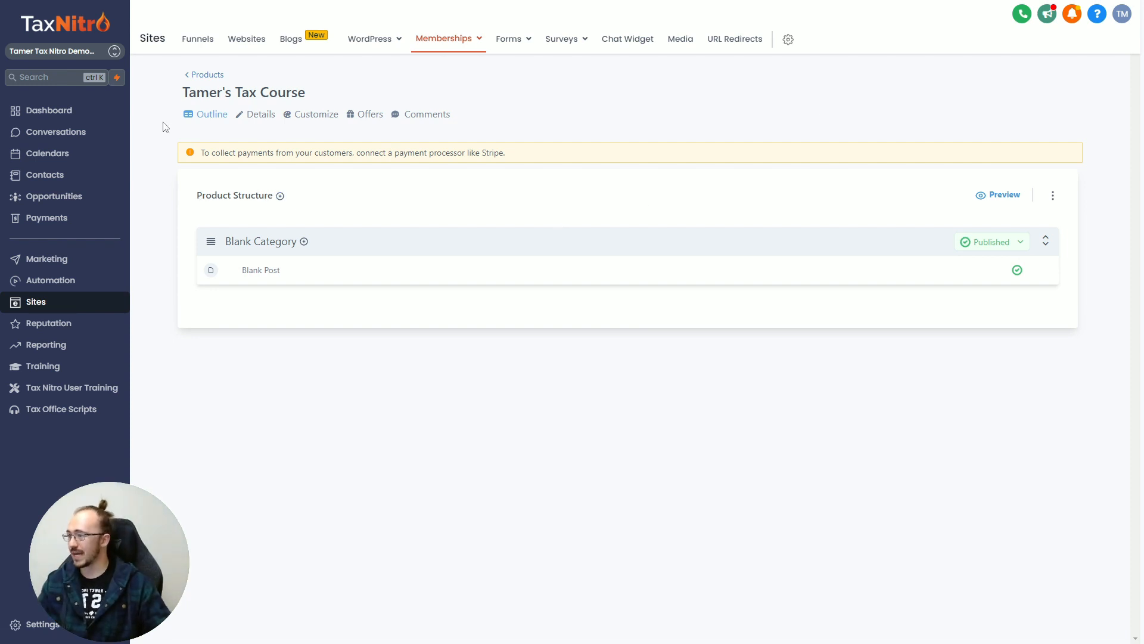
{"action": "left_click_drag", "start_coordinate": [193, 213], "coordinate": [306, 203]}
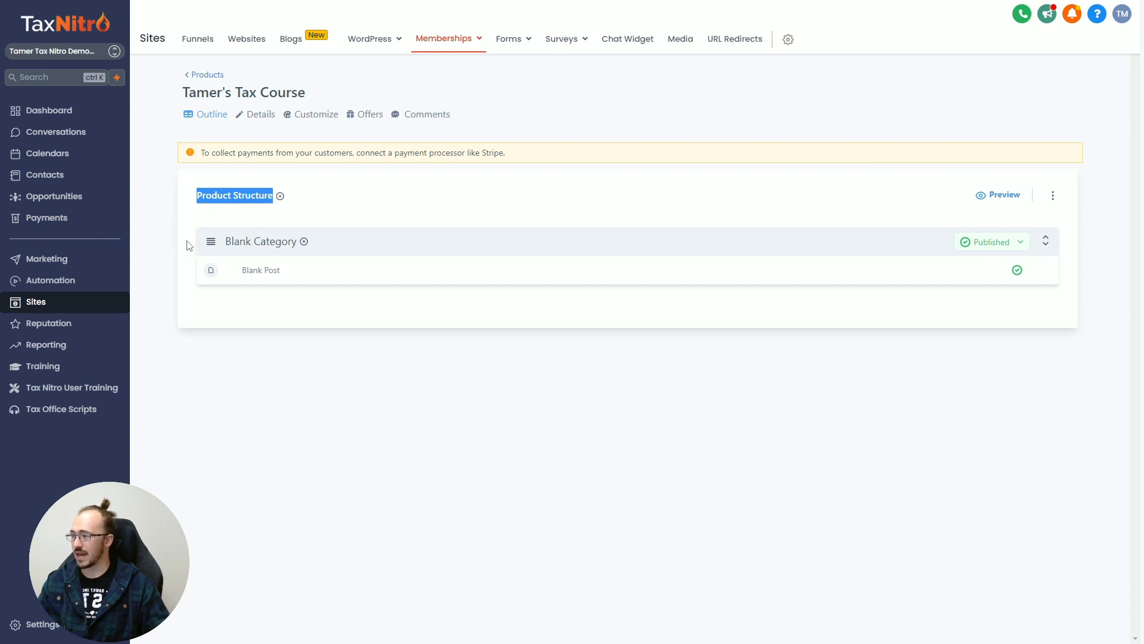
{"action": "left_click_drag", "start_coordinate": [189, 245], "coordinate": [298, 250]}
{"action": "left_click_drag", "start_coordinate": [177, 273], "coordinate": [300, 276]}
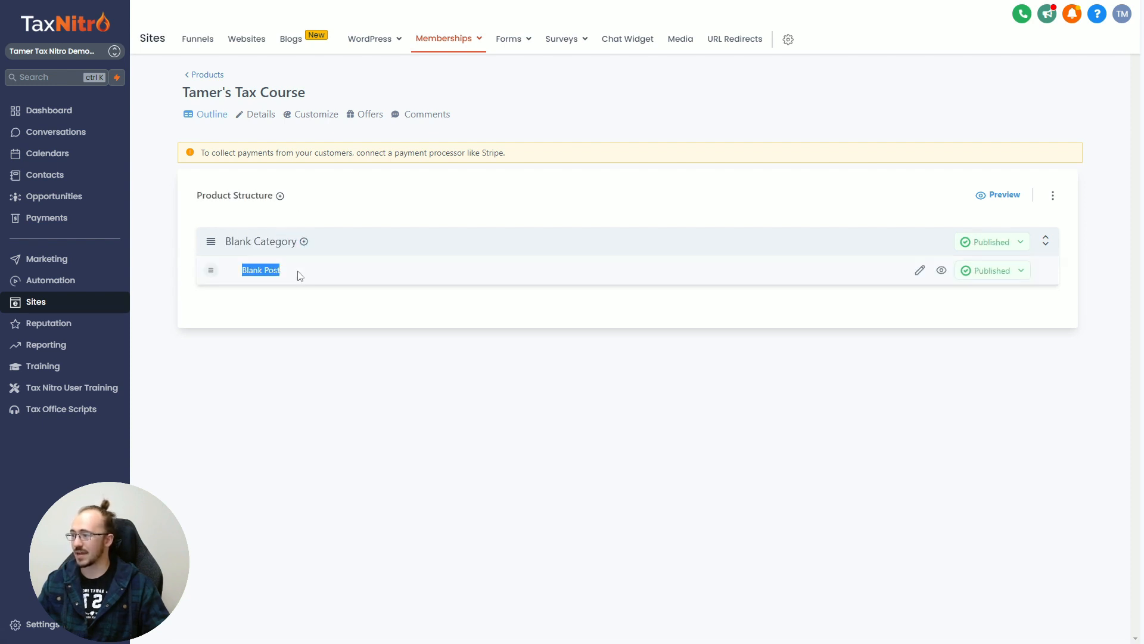
{"action": "left_click", "coordinate": [281, 295]}
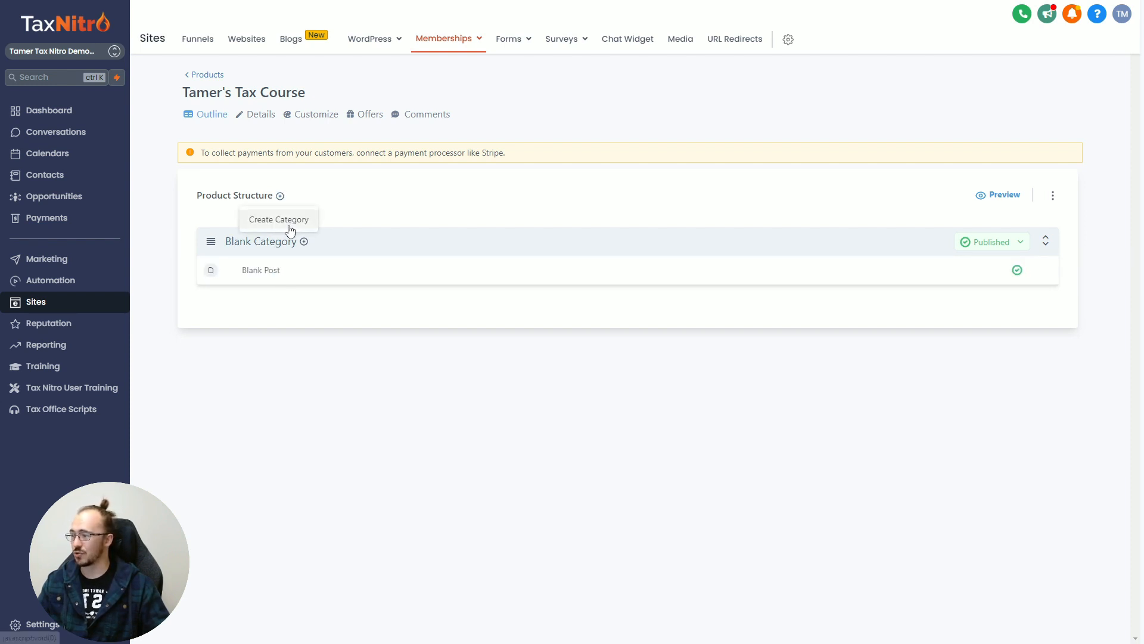
Step: Add a category titled "Intermediate Tax Law" to the product structure
{"action": "left_click", "coordinate": [285, 221]}
{"action": "left_click", "coordinate": [511, 191]}
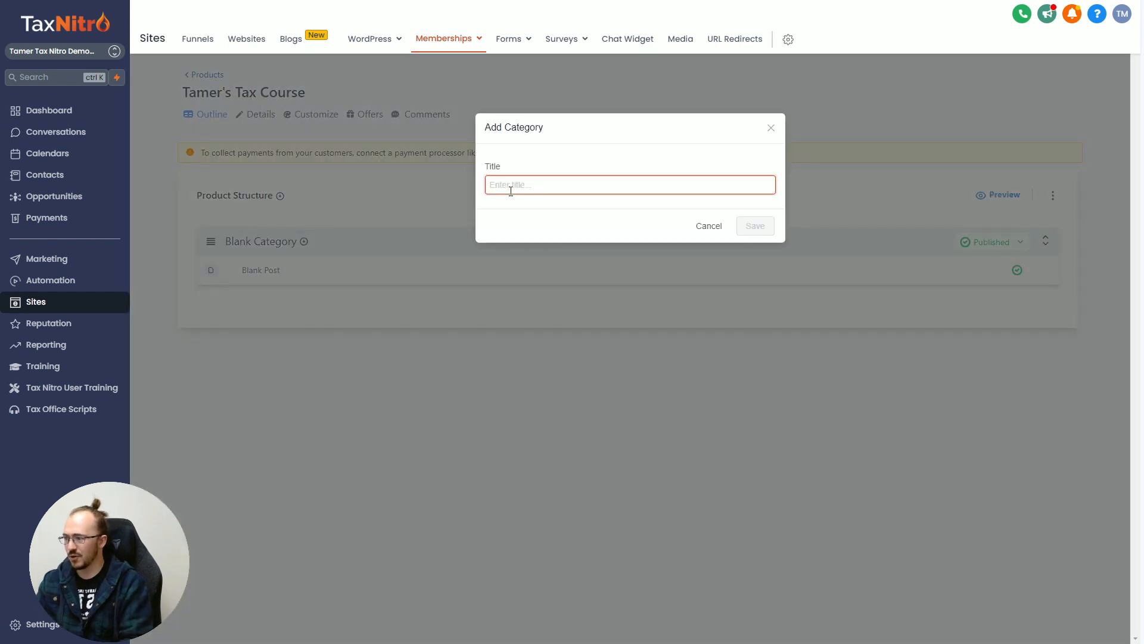
{"action": "type", "text": "Int"}
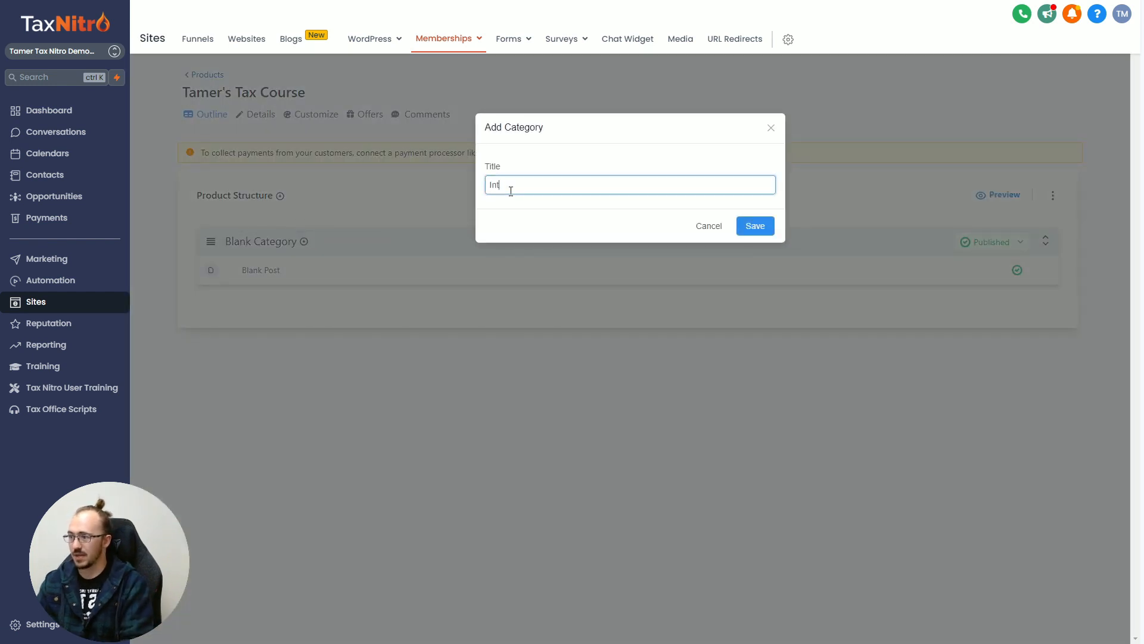
{"action": "type", "text": "ermediate Tax l"}
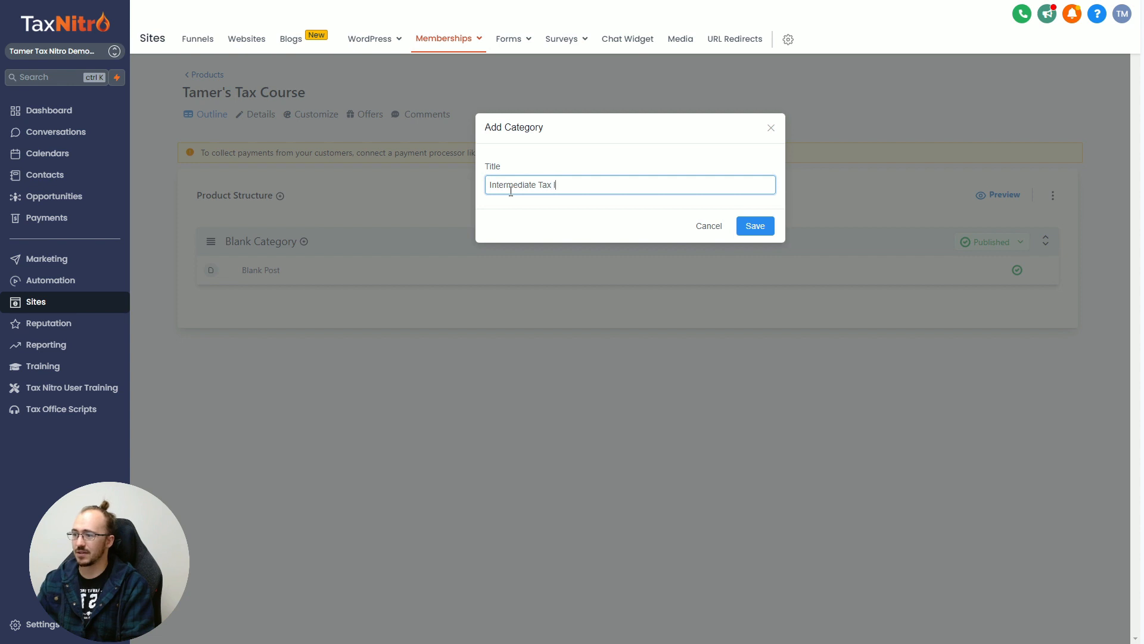
{"action": "type", "text": "aw"}
{"action": "key", "text": "BackSpace"}
{"action": "key", "text": "BackSpace"}
{"action": "key", "text": "BackSpace"}
{"action": "type", "text": "Law"}
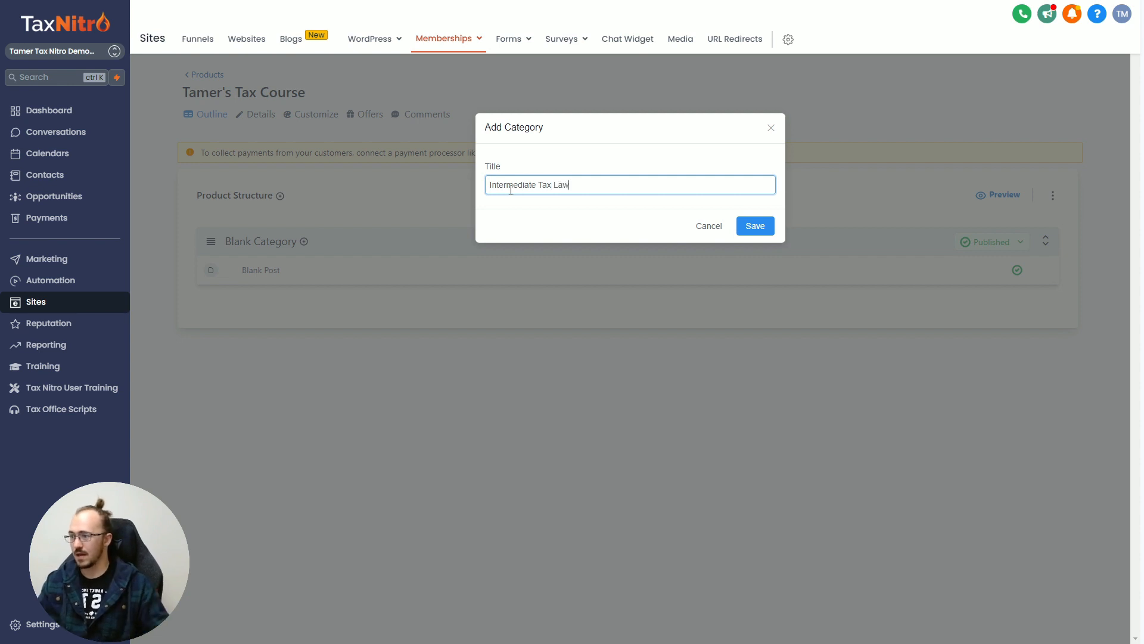
{"action": "left_click", "coordinate": [755, 225]}
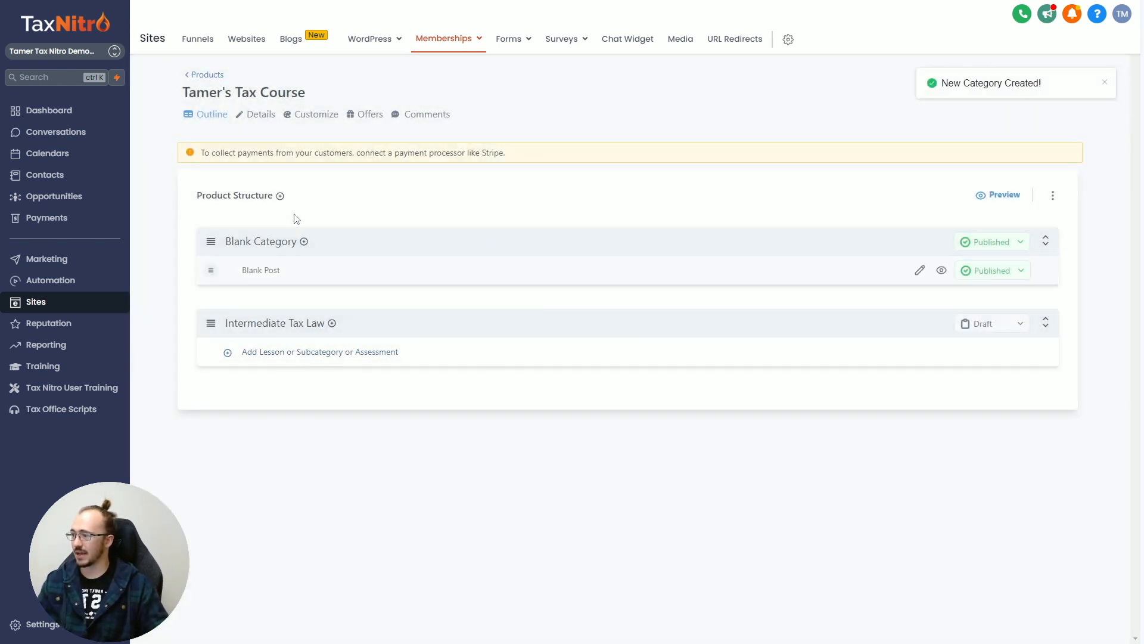
Step: Add another category titled "Tax Scenarios / Quizes" to the product structure
{"action": "left_click", "coordinate": [280, 196]}
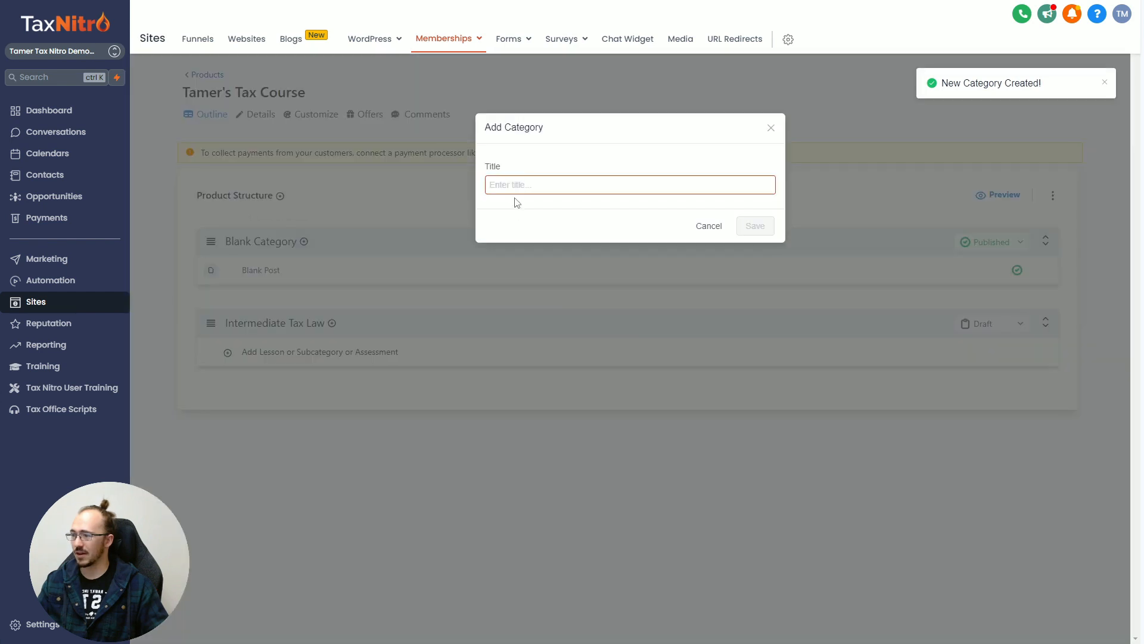
{"action": "left_click", "coordinate": [519, 189]}
{"action": "type", "text": "Tax "}
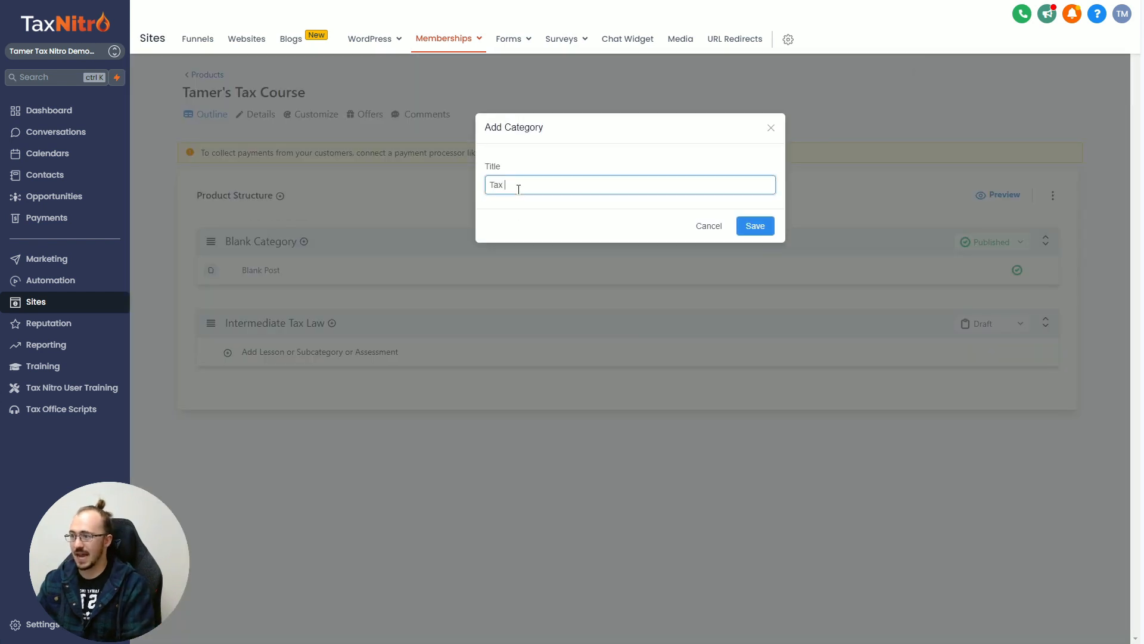
{"action": "type", "text": "Scenarios / "}
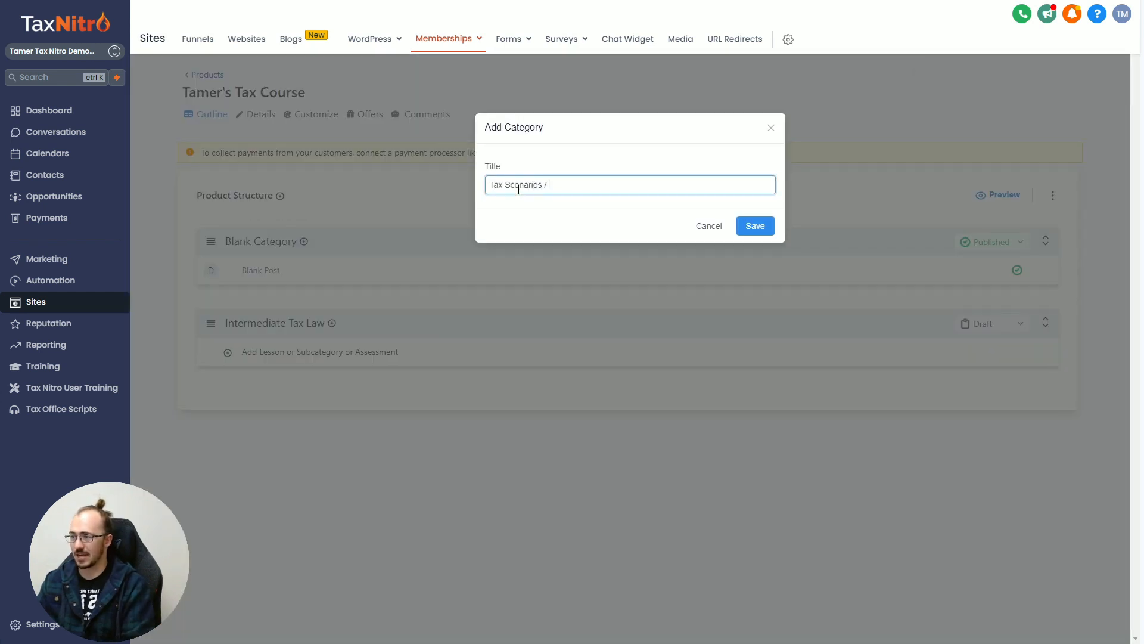
{"action": "type", "text": "Quizes"}
{"action": "left_click", "coordinate": [755, 226]}
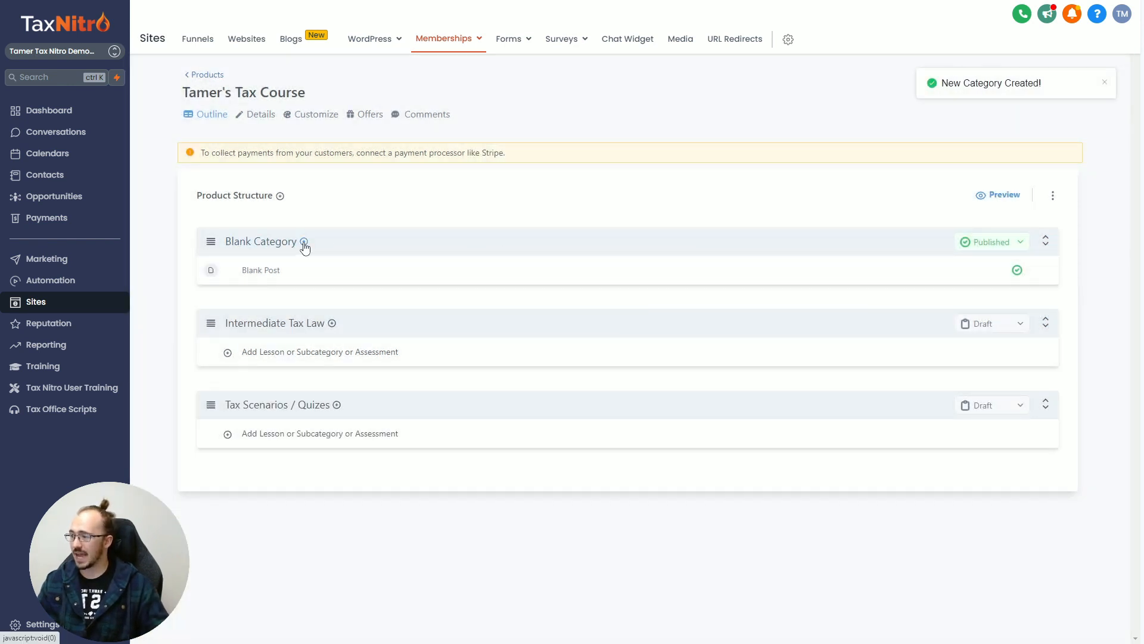
Step: Rename the Blank Category to "Tax Fundamentals" and save the category
{"action": "left_click", "coordinate": [265, 241]}
{"action": "left_click_drag", "start_coordinate": [262, 191], "coordinate": [175, 199]}
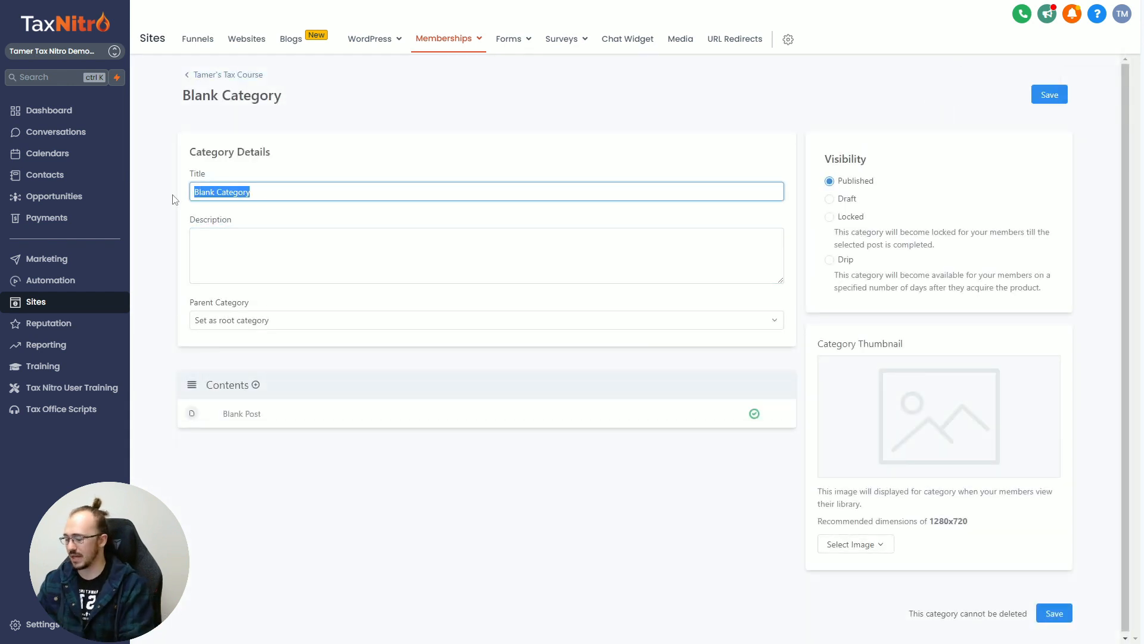
{"action": "type", "text": "Tax"}
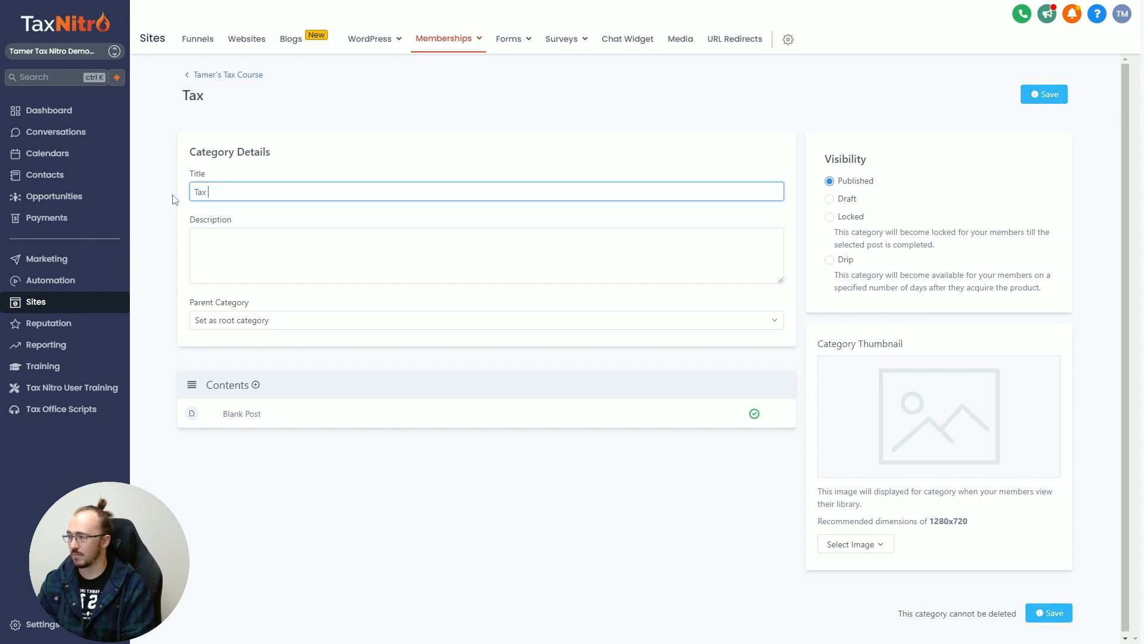
{"action": "type", "text": " Fundamentals"}
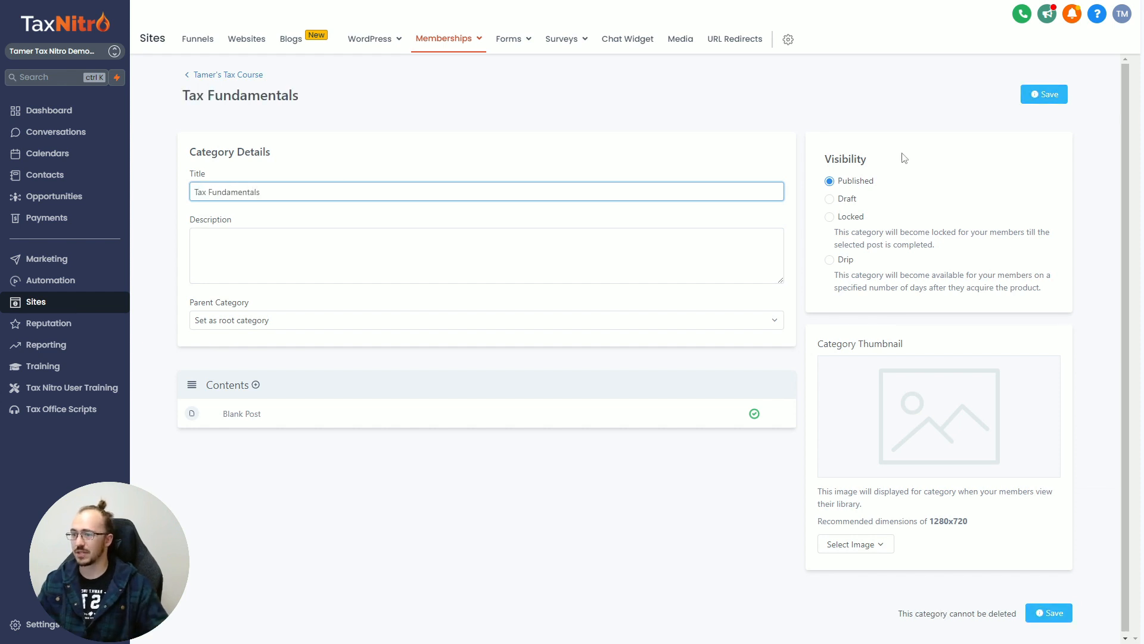
{"action": "left_click", "coordinate": [1044, 99]}
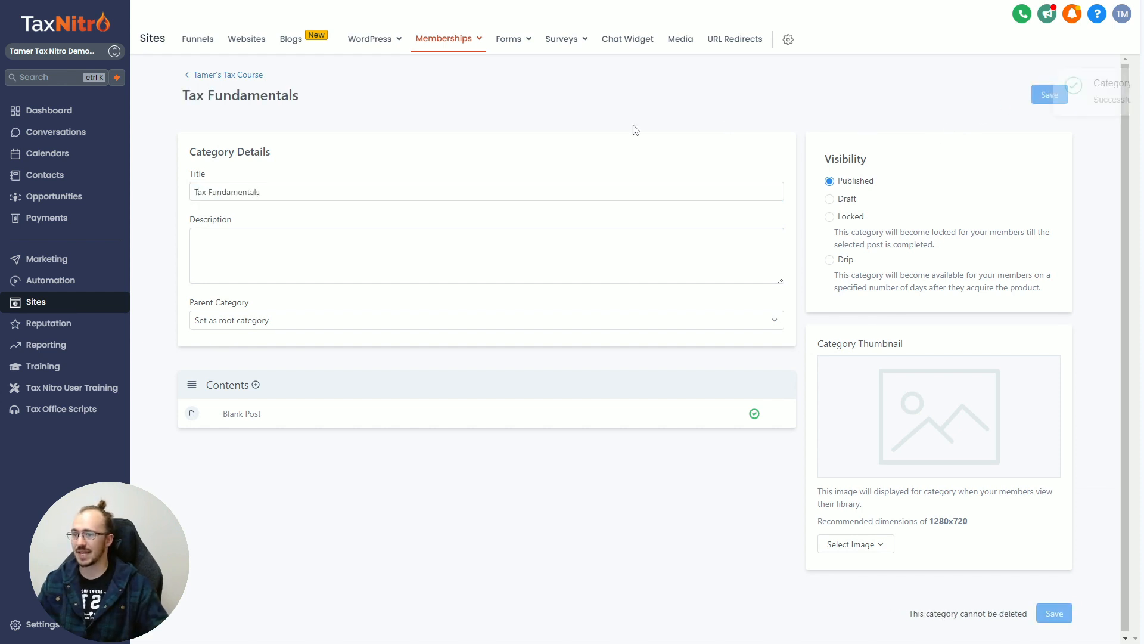
Step: Try the Draft and Locked visibility options on the Tax Fundamentals category, and save it back as Published
{"action": "left_click_drag", "start_coordinate": [815, 162], "coordinate": [892, 168]}
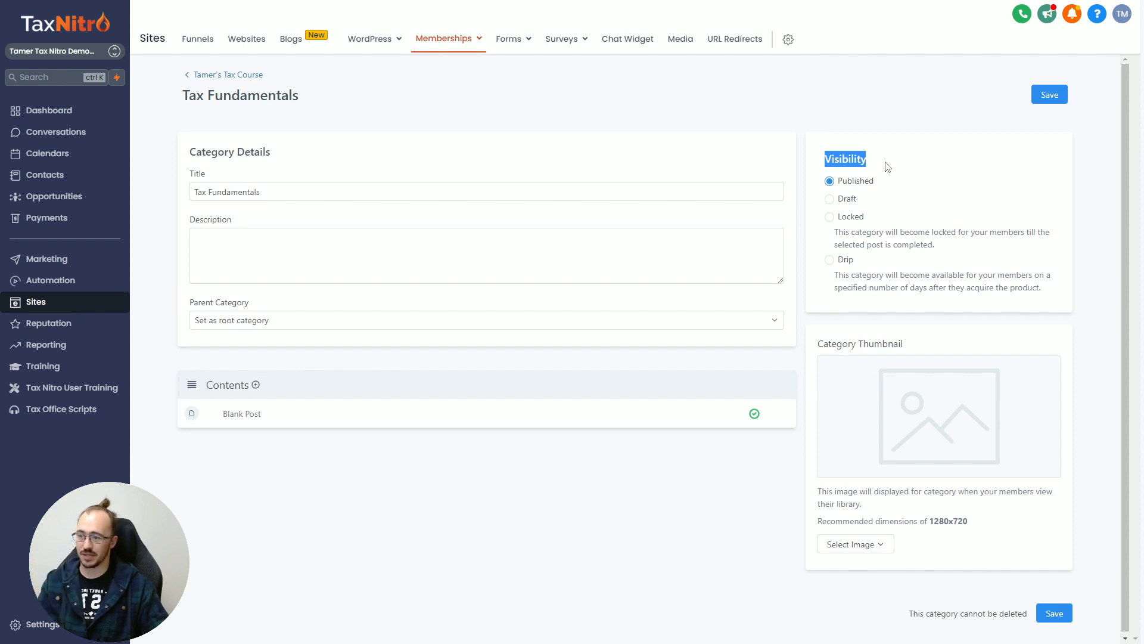
{"action": "left_click", "coordinate": [887, 167]}
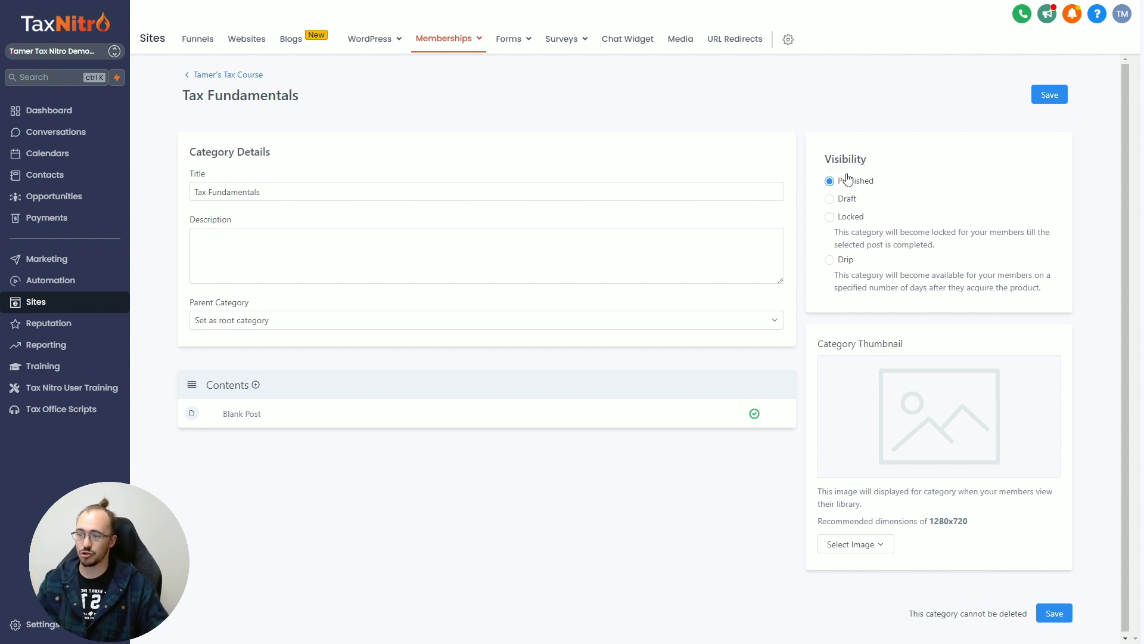
{"action": "left_click", "coordinate": [829, 200]}
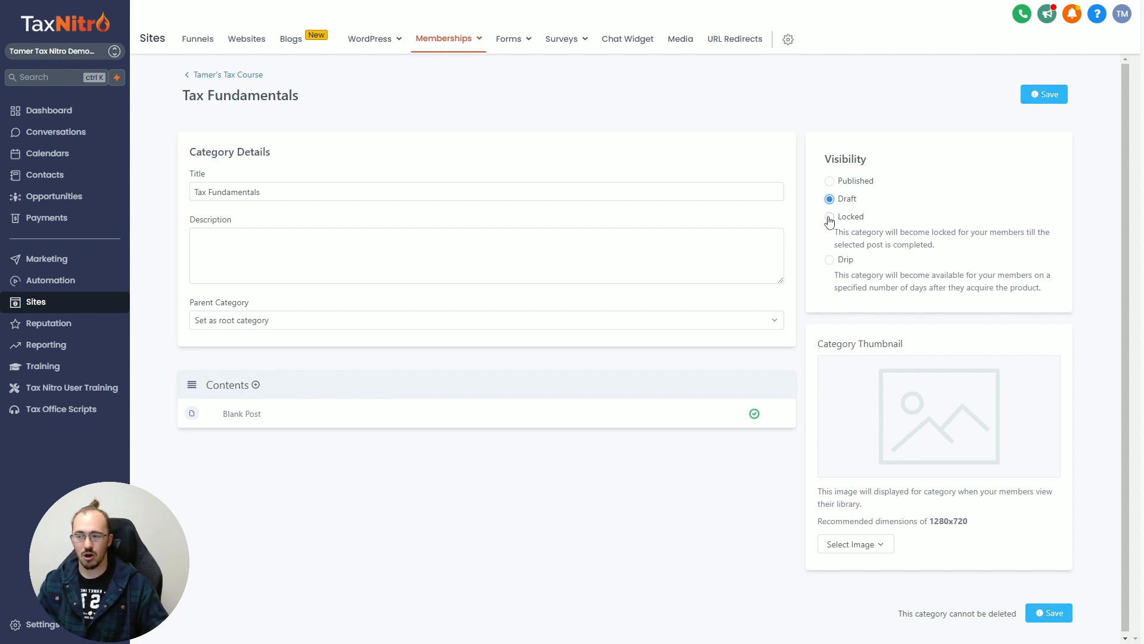
{"action": "left_click", "coordinate": [830, 217]}
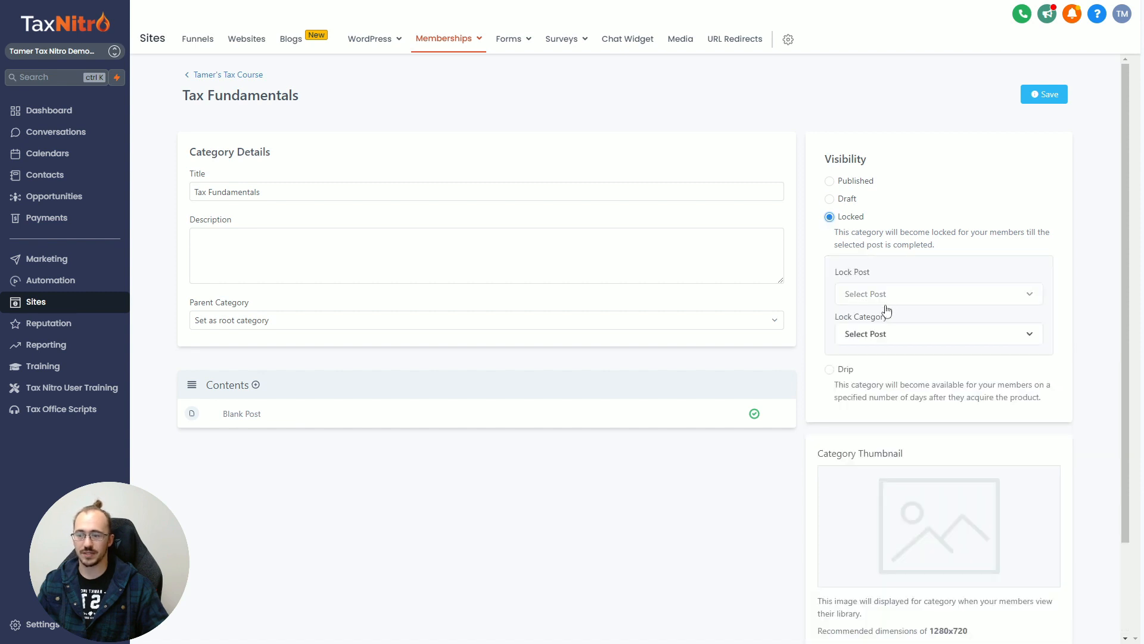
{"action": "left_click", "coordinate": [905, 295]}
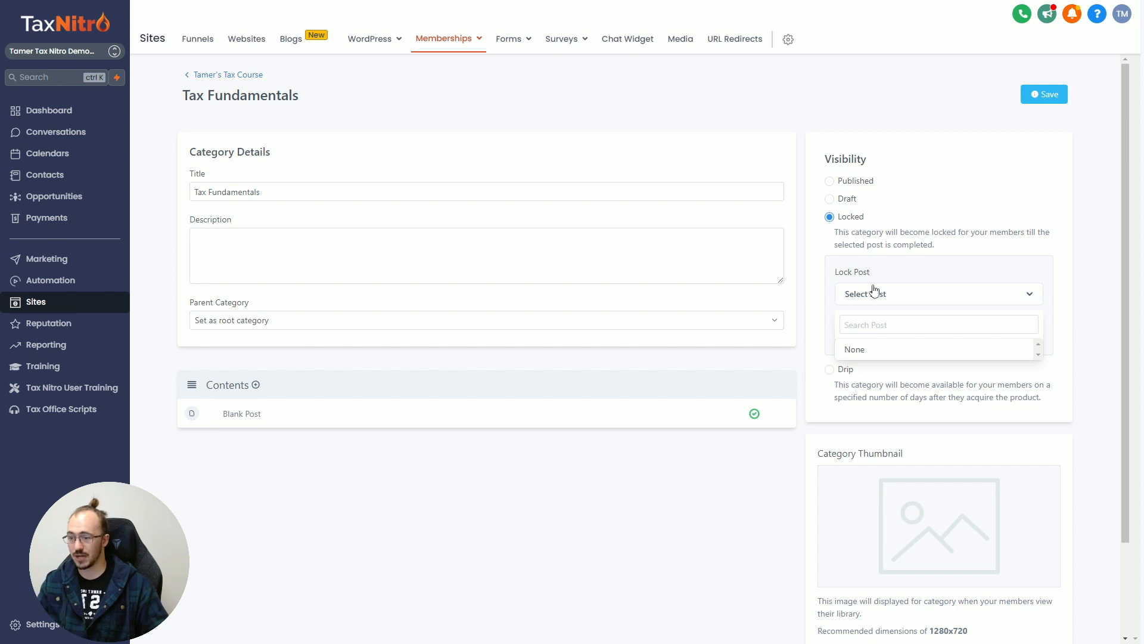
{"action": "left_click", "coordinate": [904, 294]}
{"action": "left_click", "coordinate": [886, 333]}
{"action": "left_click", "coordinate": [887, 333]}
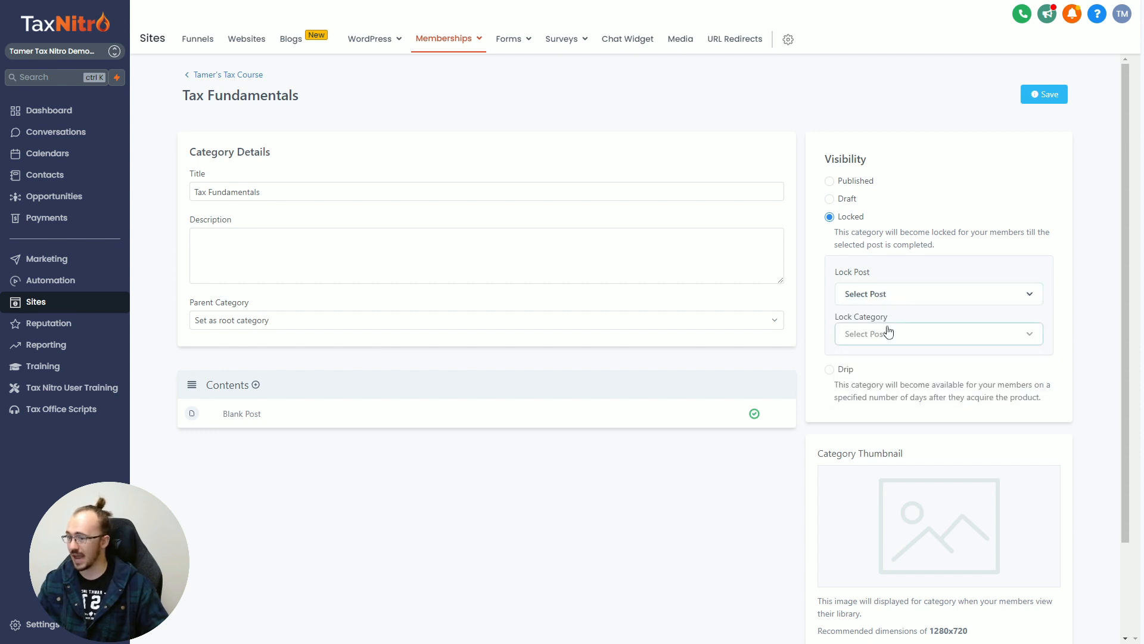
{"action": "left_click", "coordinate": [828, 181]}
{"action": "left_click", "coordinate": [1043, 94]}
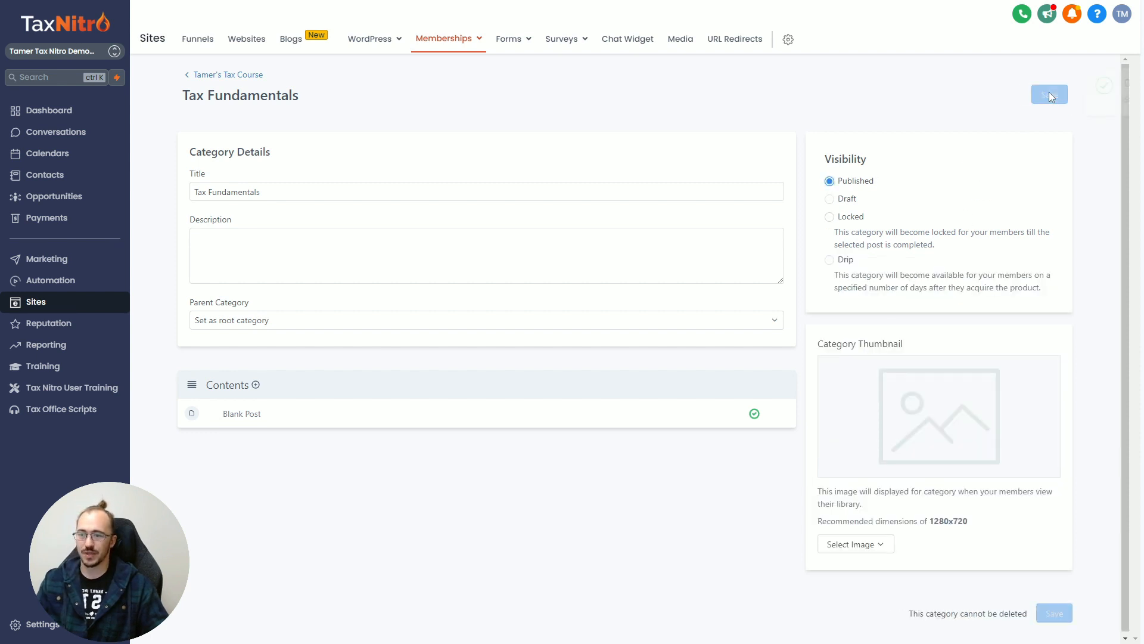
Step: Return to the course outline and set the Intermediate Tax Law category to Published
{"action": "left_click", "coordinate": [226, 75]}
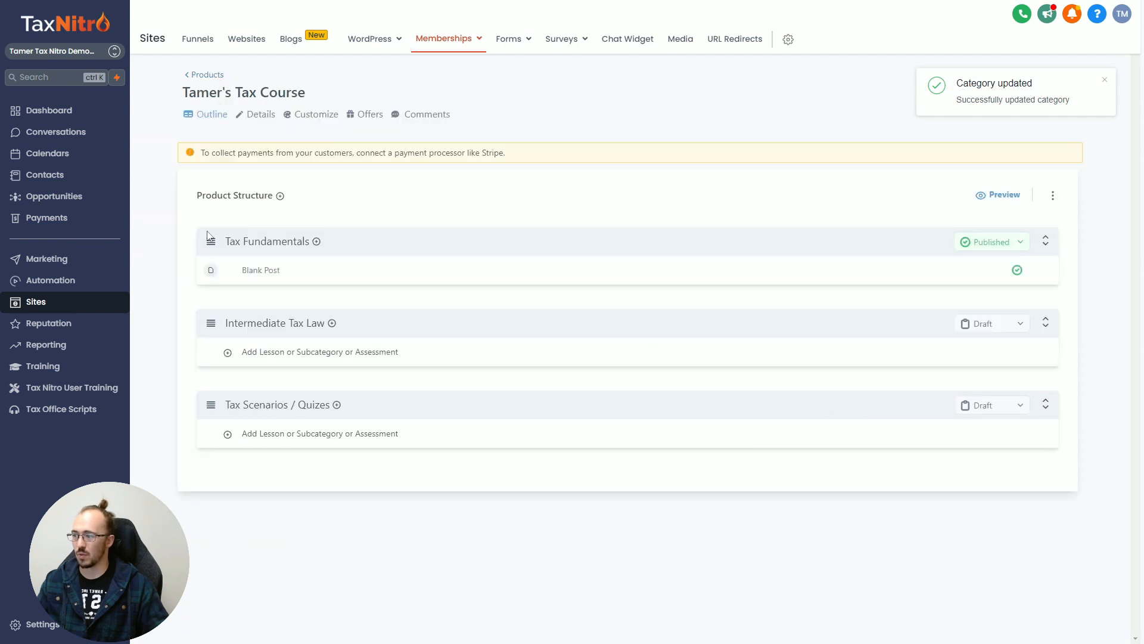
{"action": "left_click", "coordinate": [980, 330]}
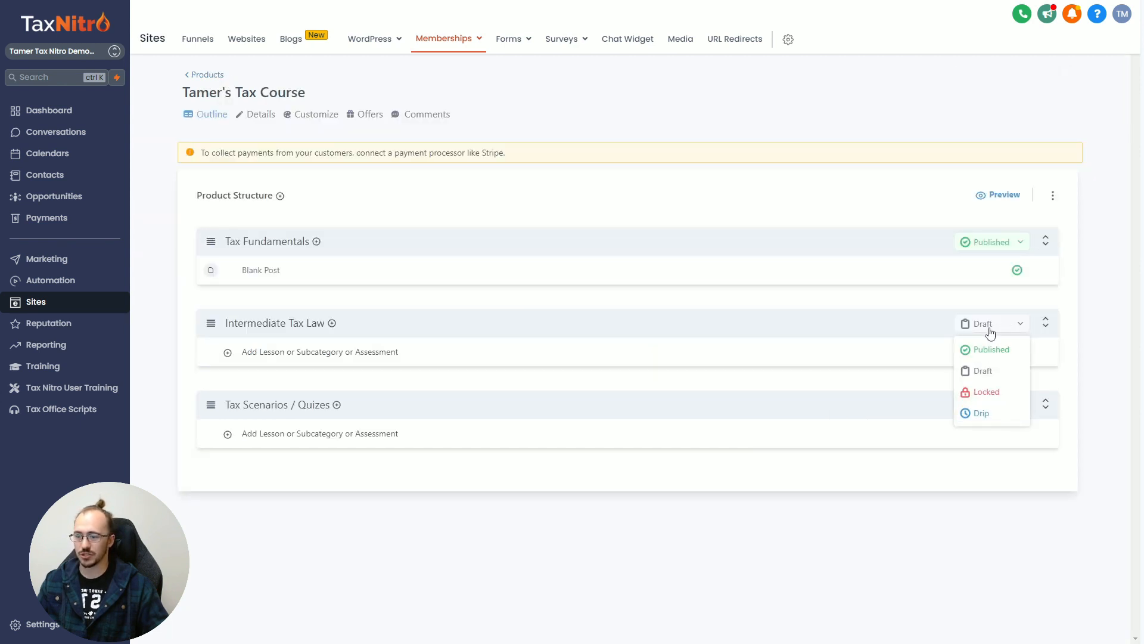
{"action": "left_click", "coordinate": [993, 350]}
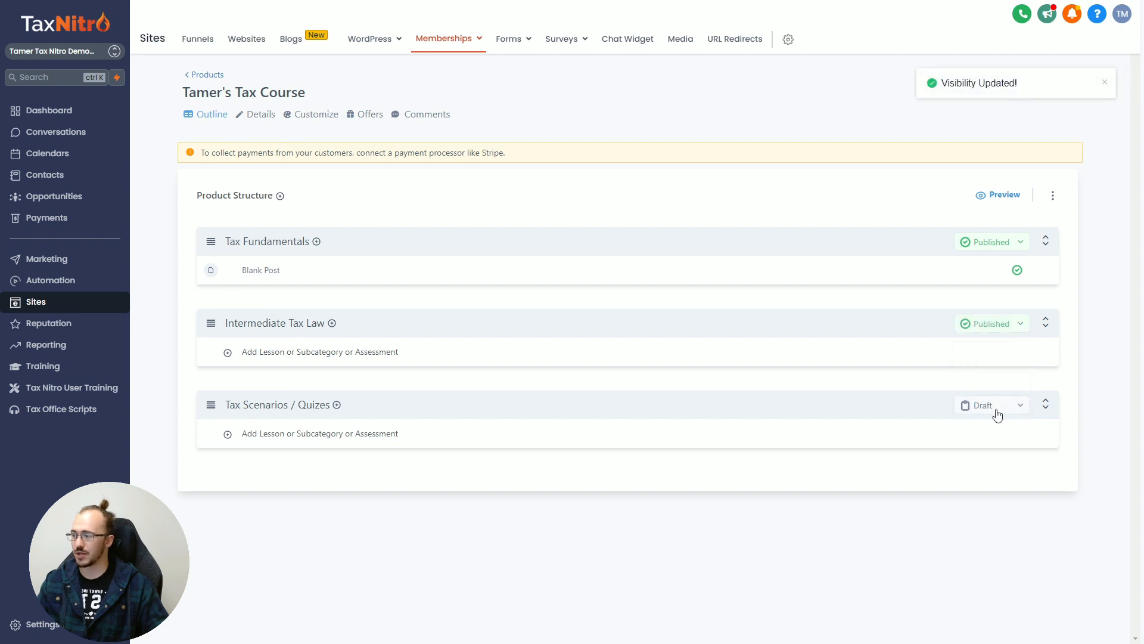
Step: Set the Tax Scenarios / Quizes category to Locked until the Intermediate Tax Law category is completed, and save
{"action": "left_click_drag", "start_coordinate": [185, 408], "coordinate": [462, 460]}
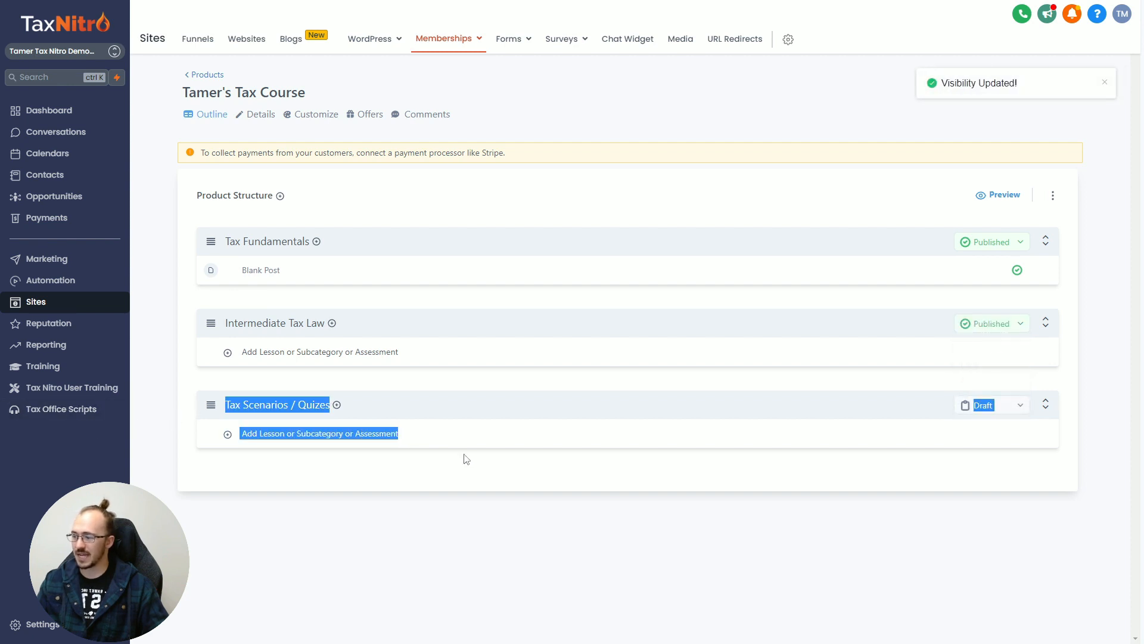
{"action": "left_click", "coordinate": [475, 460]}
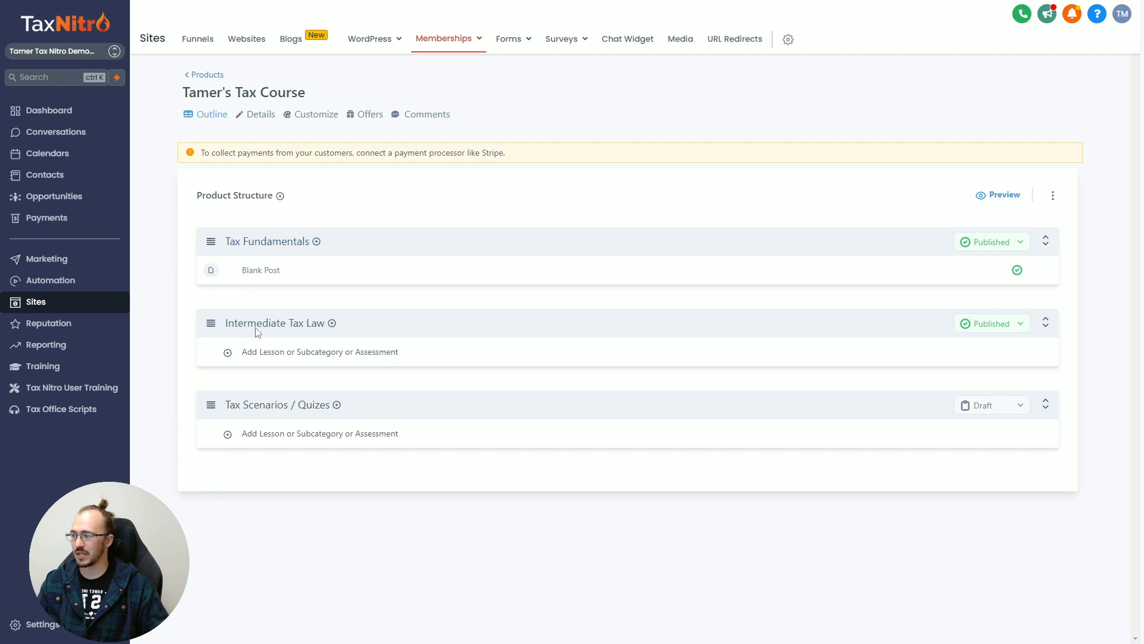
{"action": "left_click", "coordinate": [990, 405]}
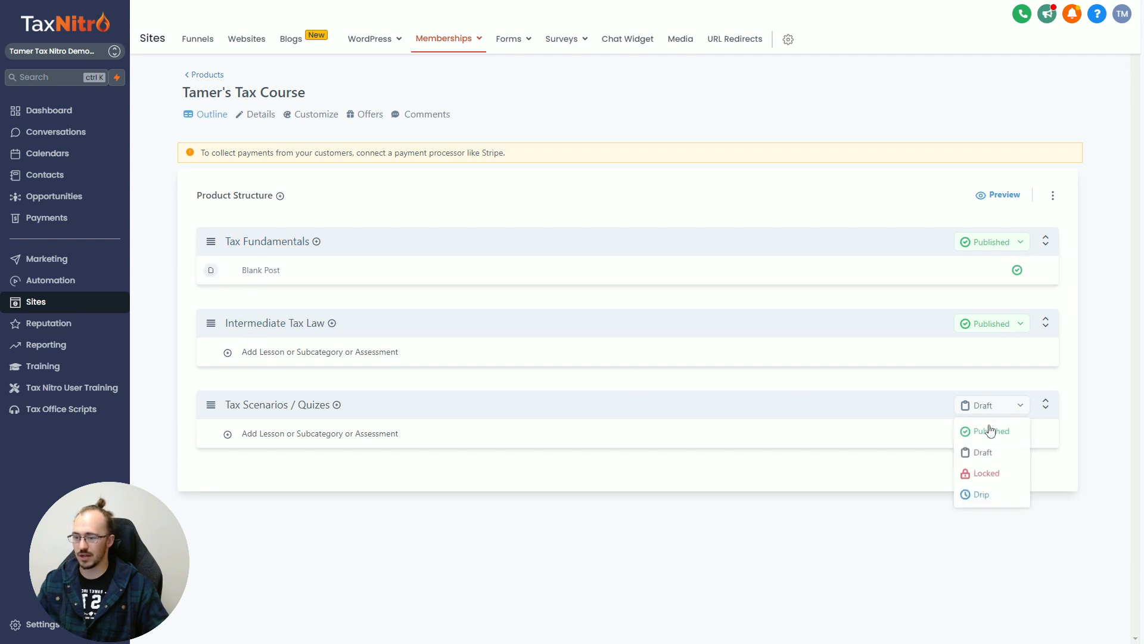
{"action": "left_click", "coordinate": [985, 474]}
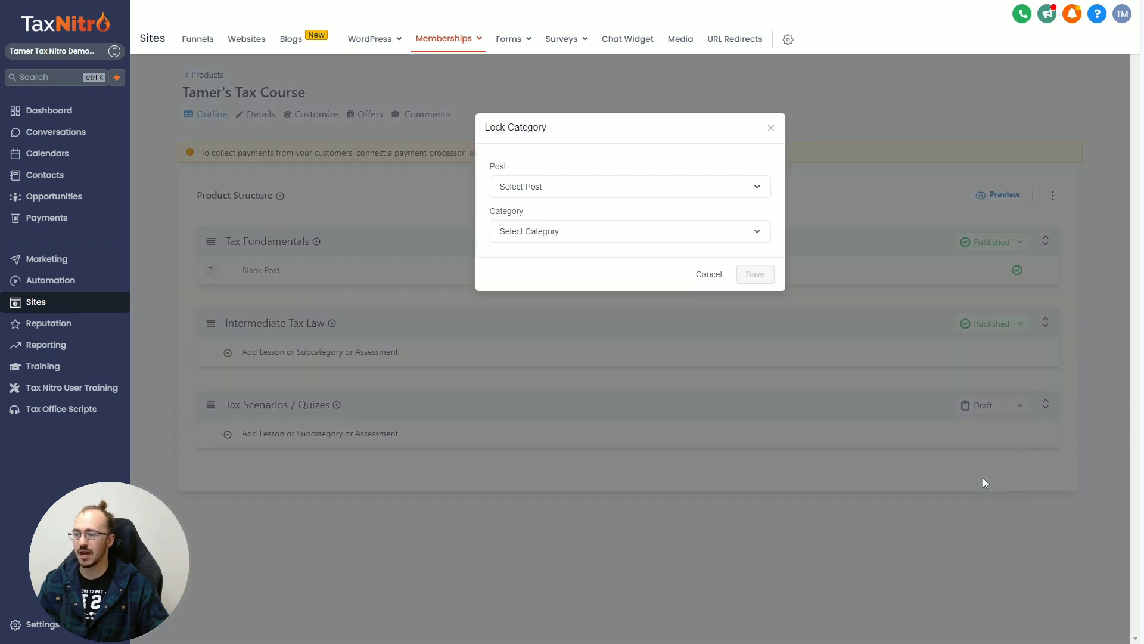
{"action": "left_click", "coordinate": [544, 233]}
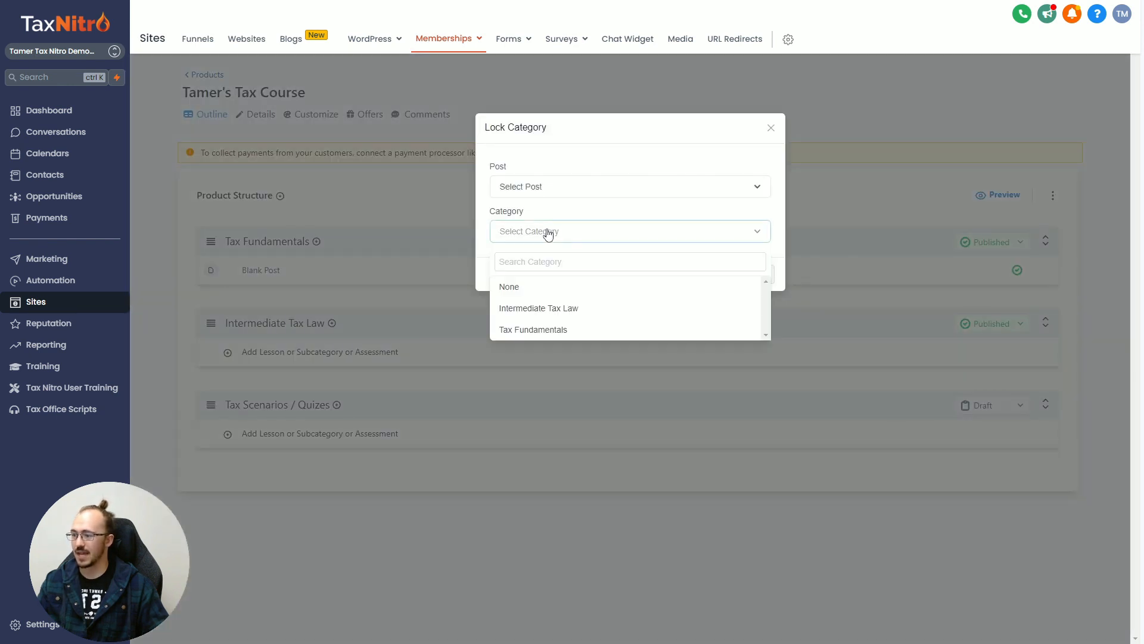
{"action": "left_click", "coordinate": [544, 309]}
{"action": "left_click", "coordinate": [757, 287]}
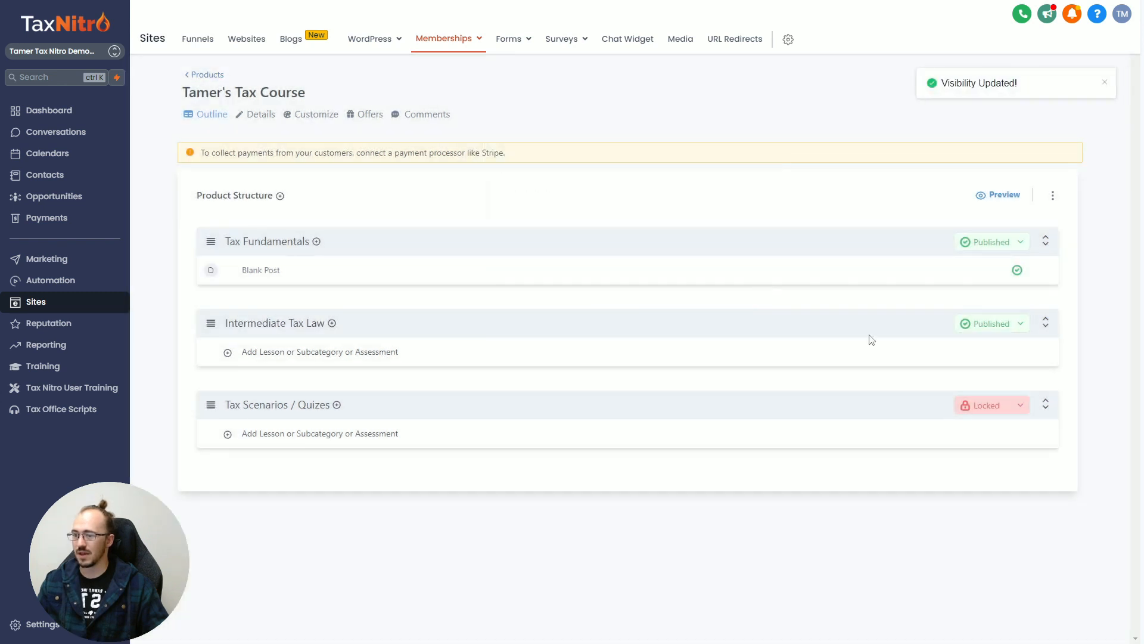
Step: Set the Intermediate Tax Law category to Locked until the Tax Fundamentals category is completed, and save
{"action": "left_click", "coordinate": [993, 324]}
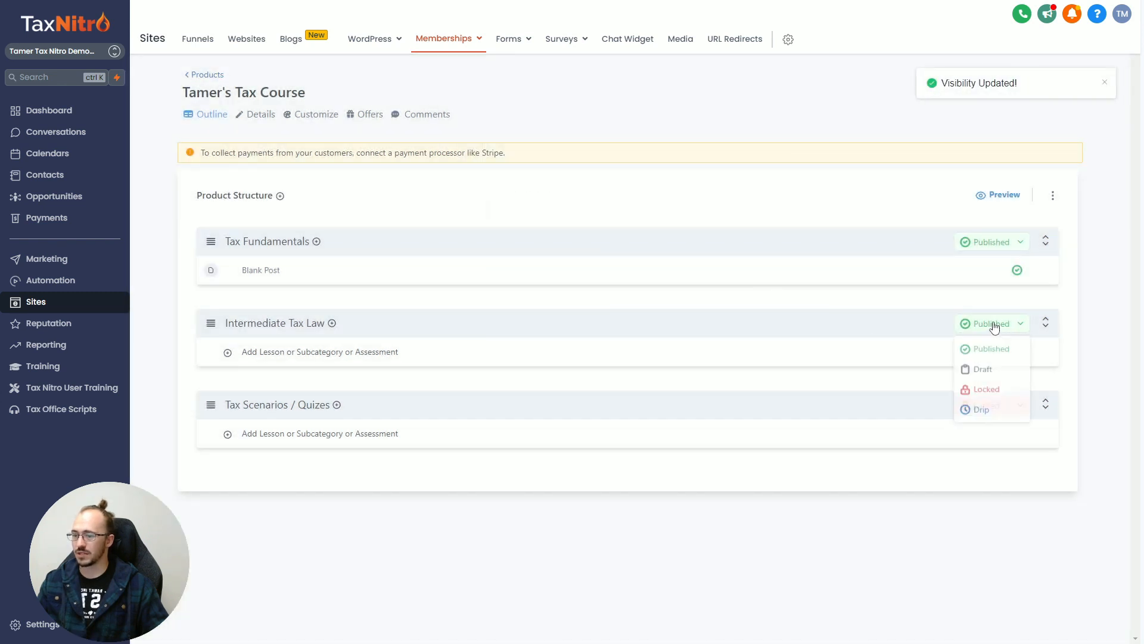
{"action": "left_click", "coordinate": [978, 391]}
{"action": "left_click", "coordinate": [583, 232]}
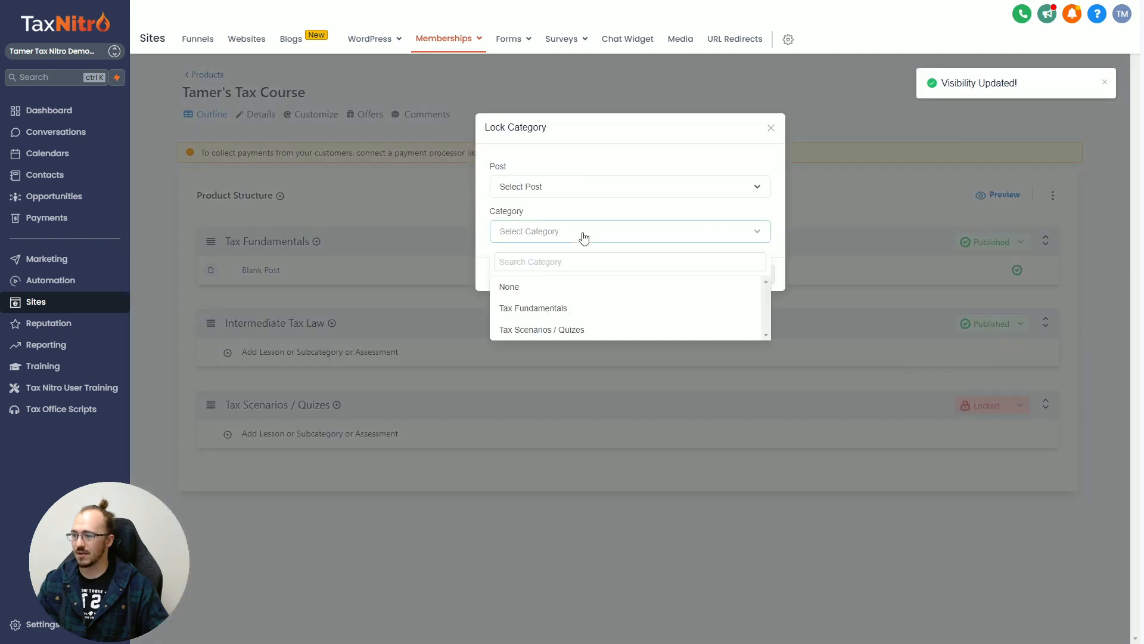
{"action": "left_click", "coordinate": [566, 309]}
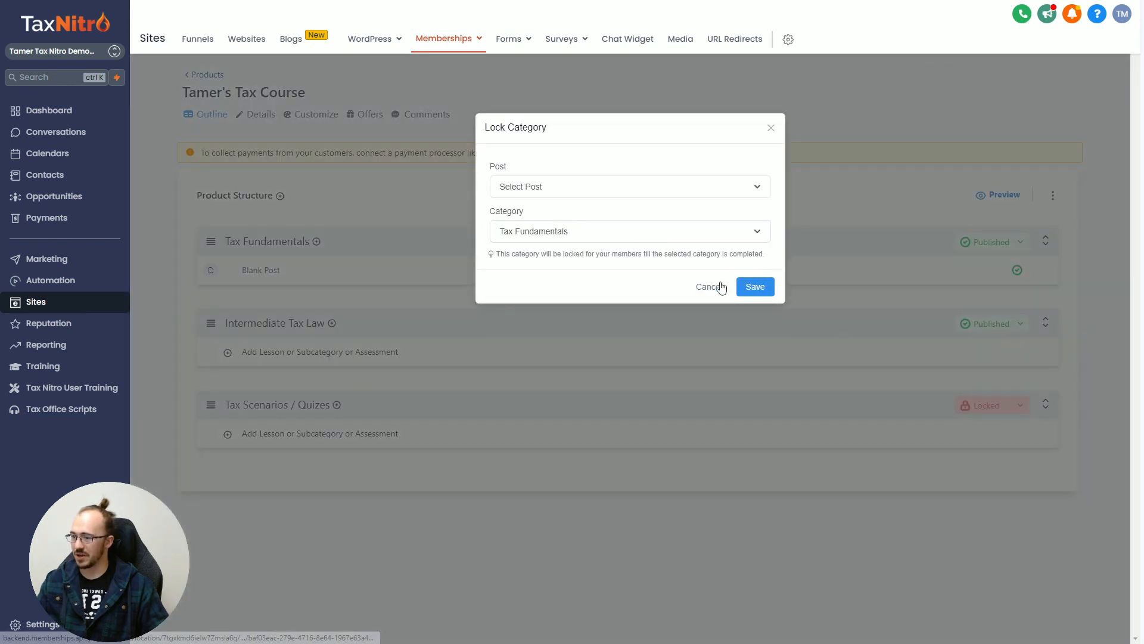
{"action": "left_click", "coordinate": [753, 285]}
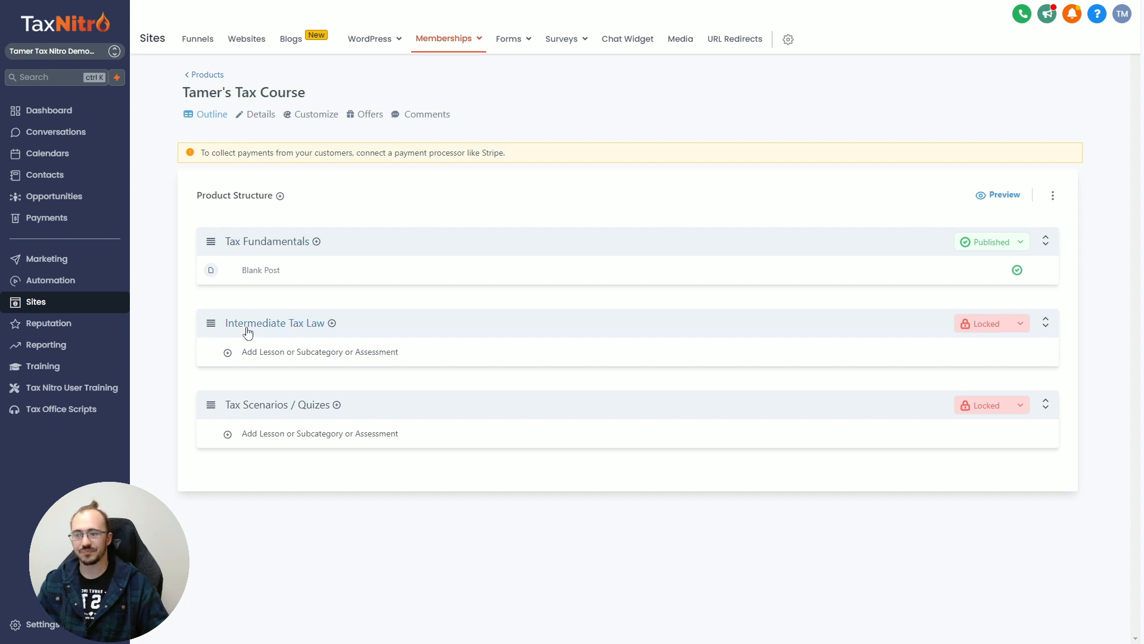
Step: Add a lesson titled "Lesson 1 - Your first tax client" to the Tax Fundamentals category and save it
{"action": "left_click", "coordinate": [260, 271]}
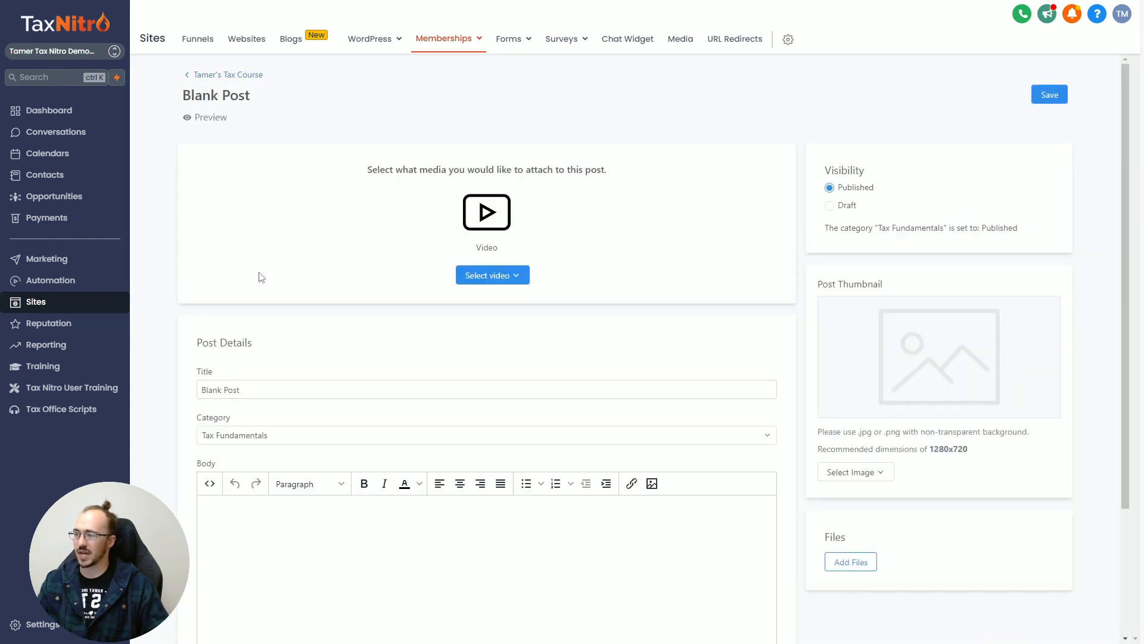
{"action": "left_click", "coordinate": [226, 75]}
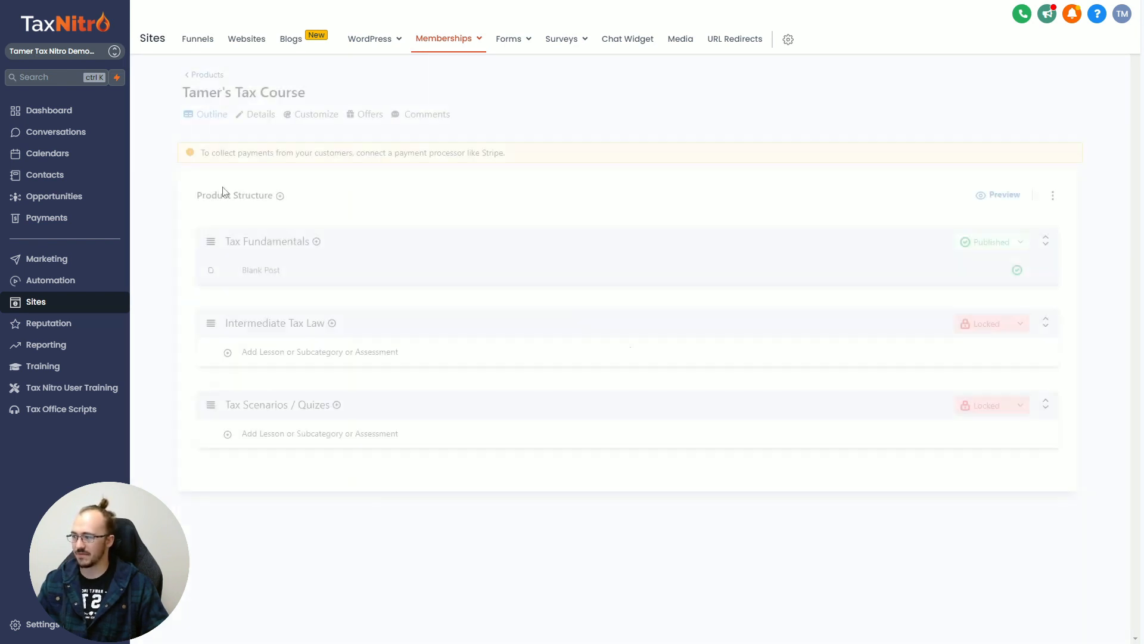
{"action": "left_click", "coordinate": [317, 243]}
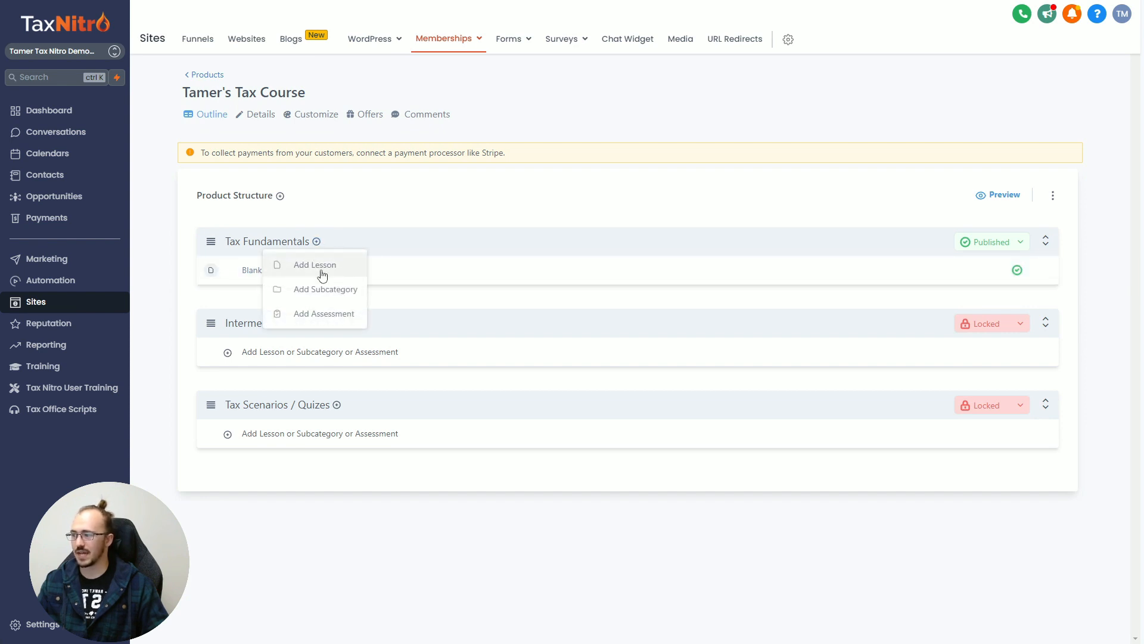
{"action": "left_click", "coordinate": [318, 267]}
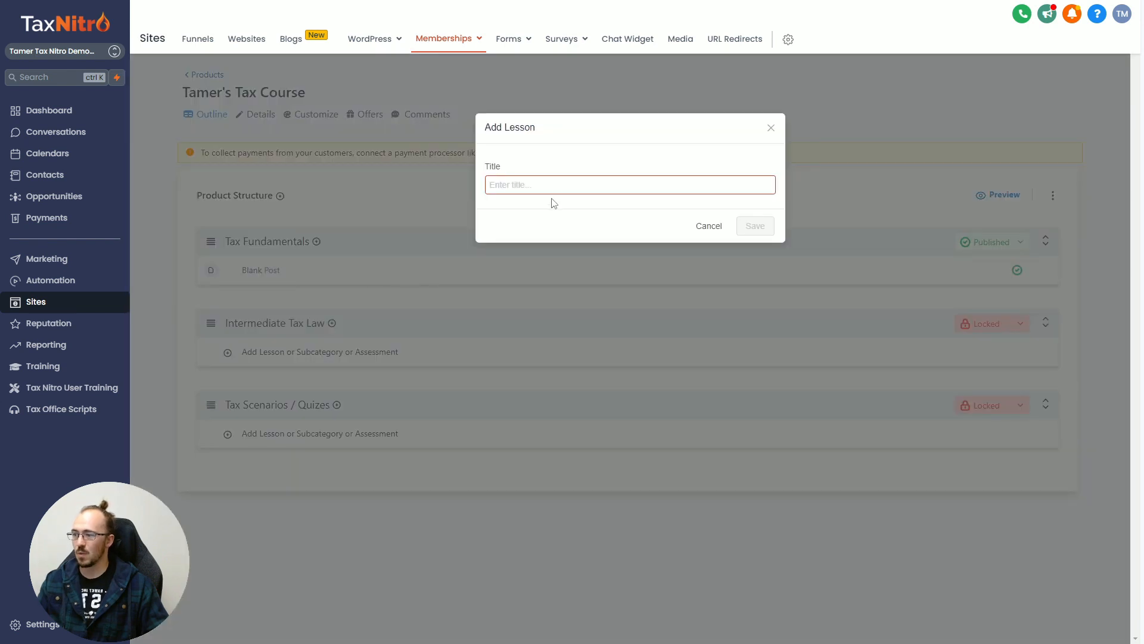
{"action": "left_click", "coordinate": [545, 186]}
{"action": "type", "text": "Lesson 1 - Your first tax"}
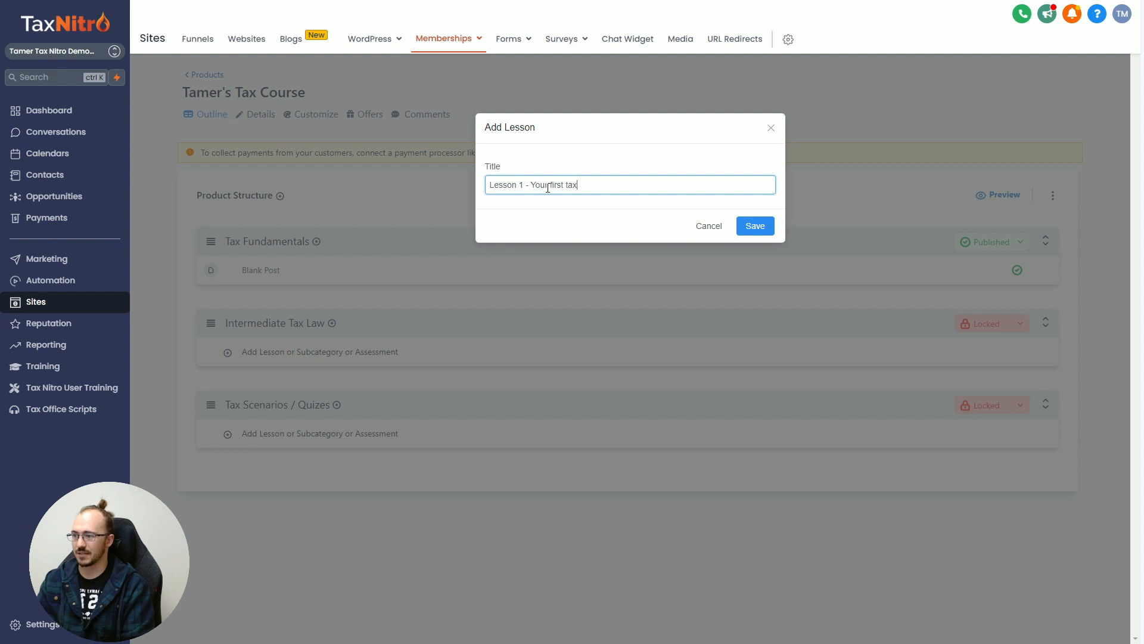
{"action": "type", "text": "ient"}
{"action": "left_click", "coordinate": [755, 225]}
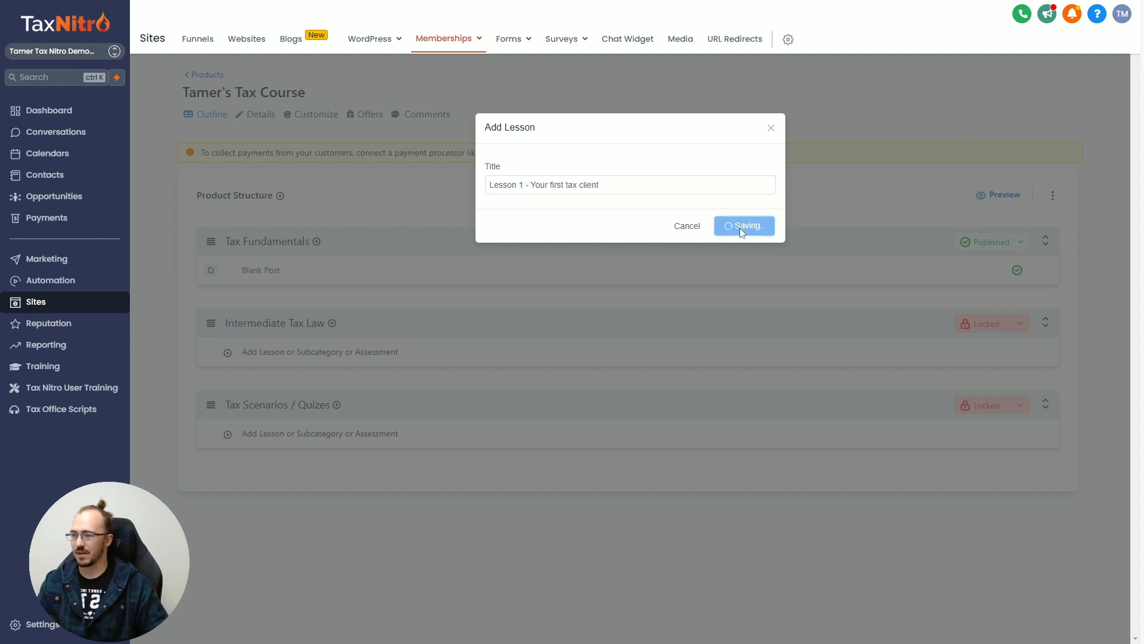
{"action": "left_click_drag", "start_coordinate": [211, 298], "coordinate": [285, 282]}
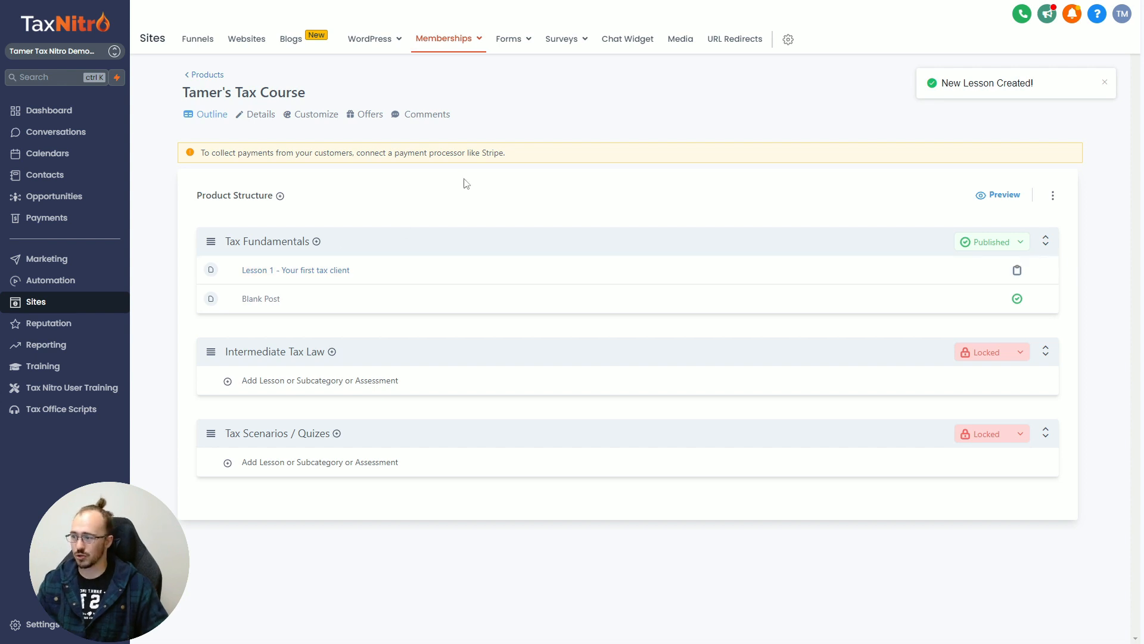
Step: Open Lesson 1 and examine its media, visibility, thumbnail, files and post details sections
{"action": "left_click", "coordinate": [266, 271]}
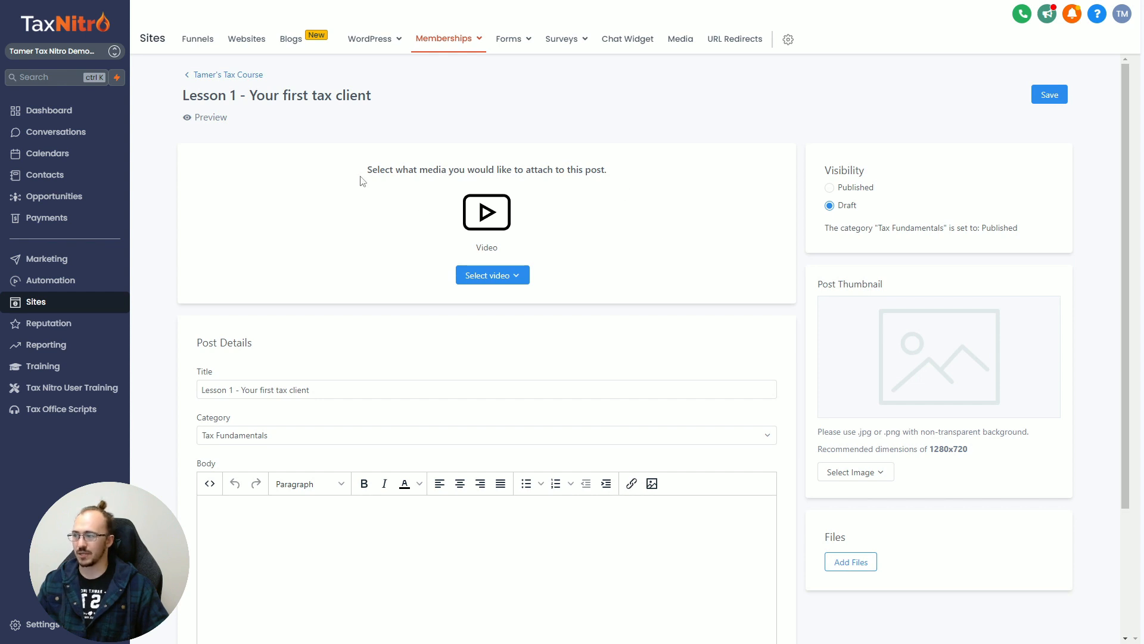
{"action": "left_click_drag", "start_coordinate": [357, 171], "coordinate": [584, 232]}
{"action": "left_click", "coordinate": [584, 232]}
{"action": "left_click_drag", "start_coordinate": [823, 170], "coordinate": [899, 206]}
{"action": "left_click", "coordinate": [898, 208]}
{"action": "scroll", "coordinate": [874, 209], "scroll_direction": "down", "scroll_amount": 2}
{"action": "left_click_drag", "start_coordinate": [818, 164], "coordinate": [1029, 306]}
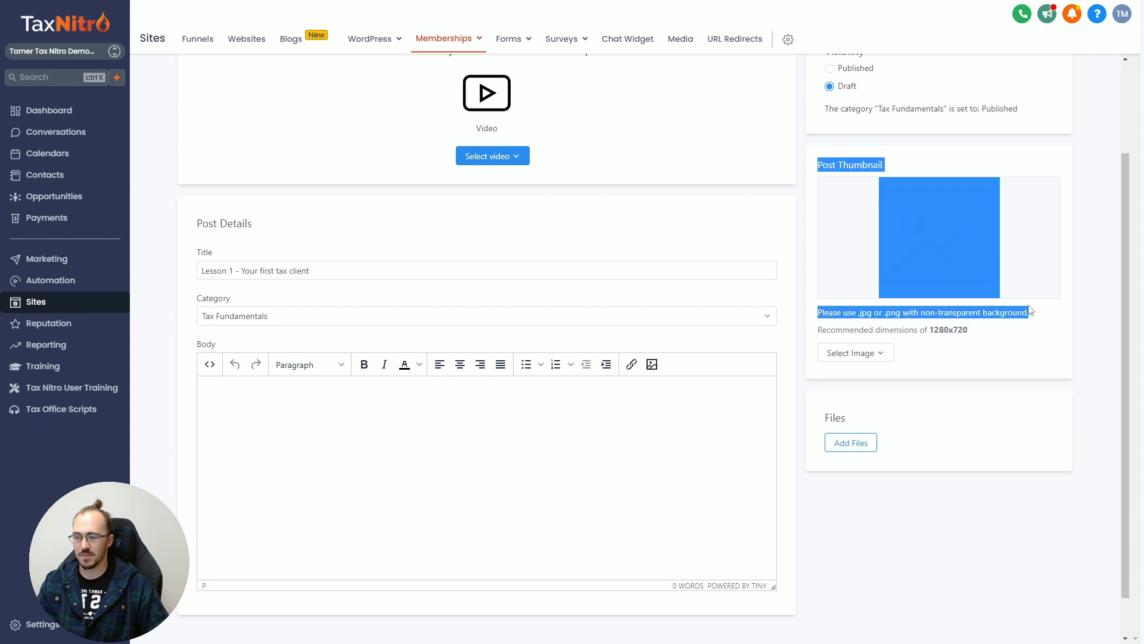
{"action": "left_click_drag", "start_coordinate": [815, 417], "coordinate": [905, 444]}
{"action": "left_click_drag", "start_coordinate": [196, 218], "coordinate": [309, 239]}
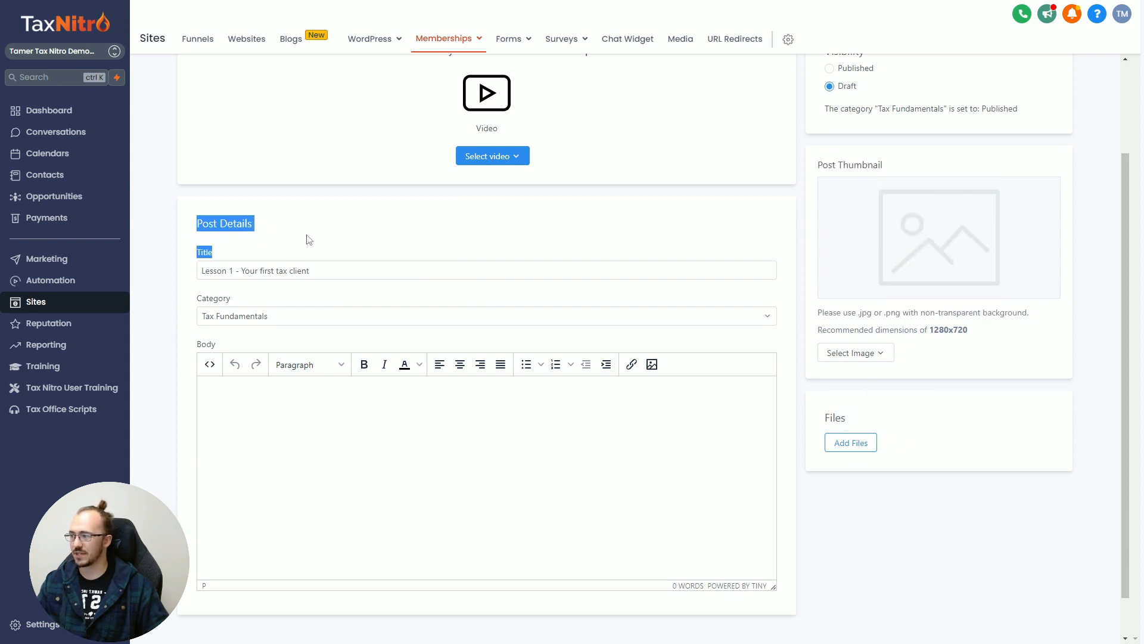
{"action": "left_click", "coordinate": [310, 239]}
{"action": "scroll", "coordinate": [316, 240], "scroll_direction": "up", "scroll_amount": 2}
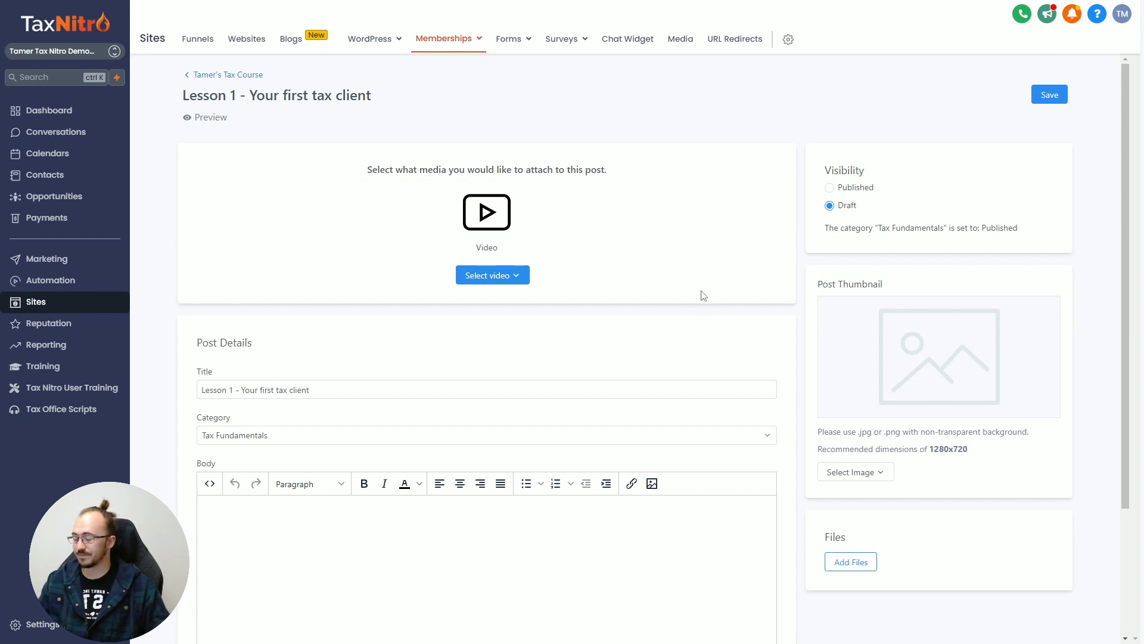
Step: Upload the video "Tax Nitro 2.0 Demo" from the Tax Nitro folder as the lesson's media
{"action": "left_click", "coordinate": [514, 277]}
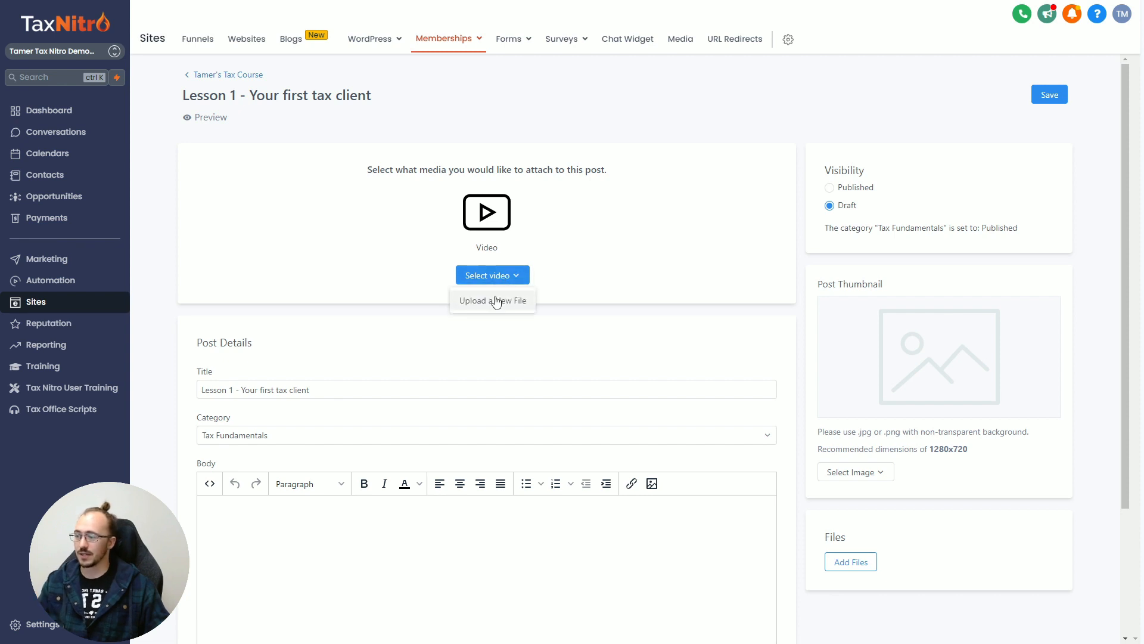
{"action": "left_click", "coordinate": [499, 298]}
{"action": "left_click", "coordinate": [634, 182]}
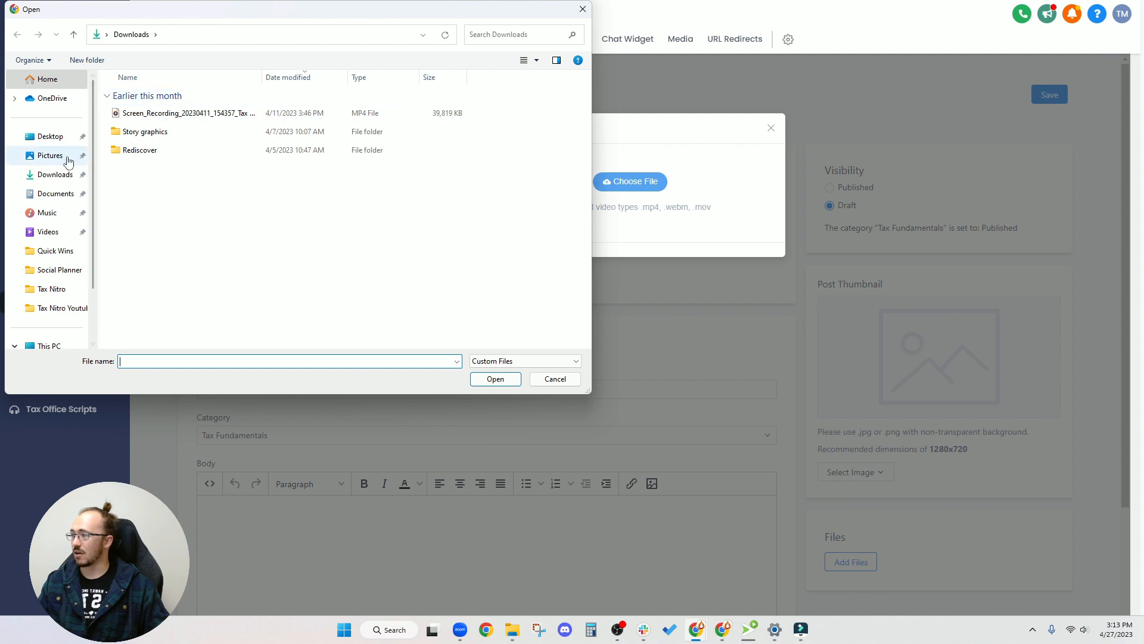
{"action": "left_click", "coordinate": [52, 289]}
{"action": "scroll", "coordinate": [158, 239], "scroll_direction": "down", "scroll_amount": 3}
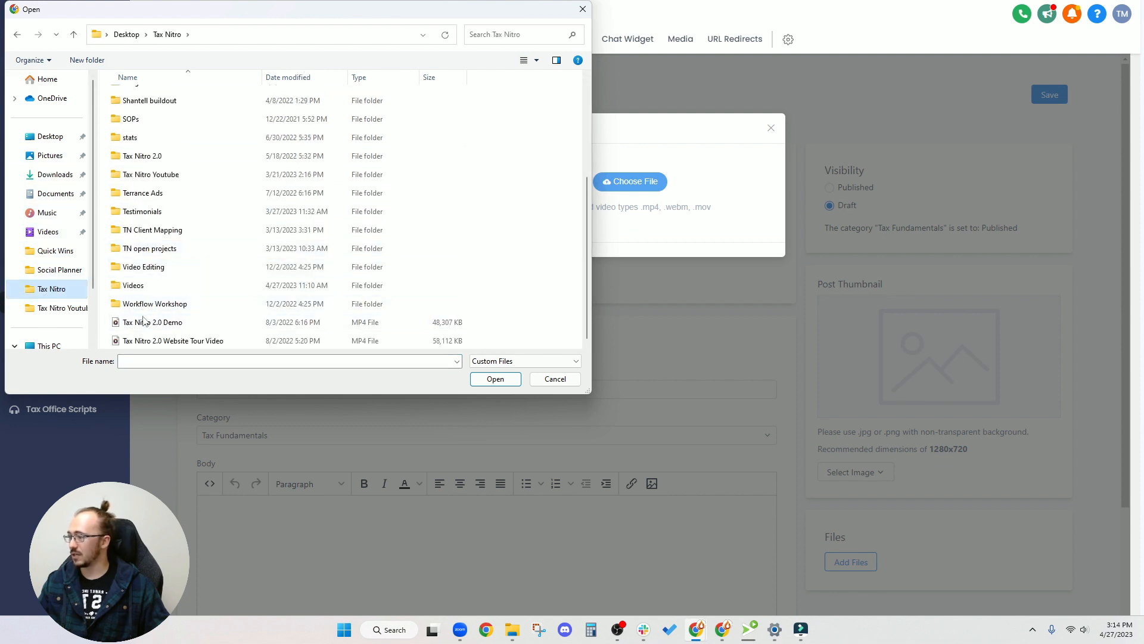
{"action": "double_click", "coordinate": [132, 325]}
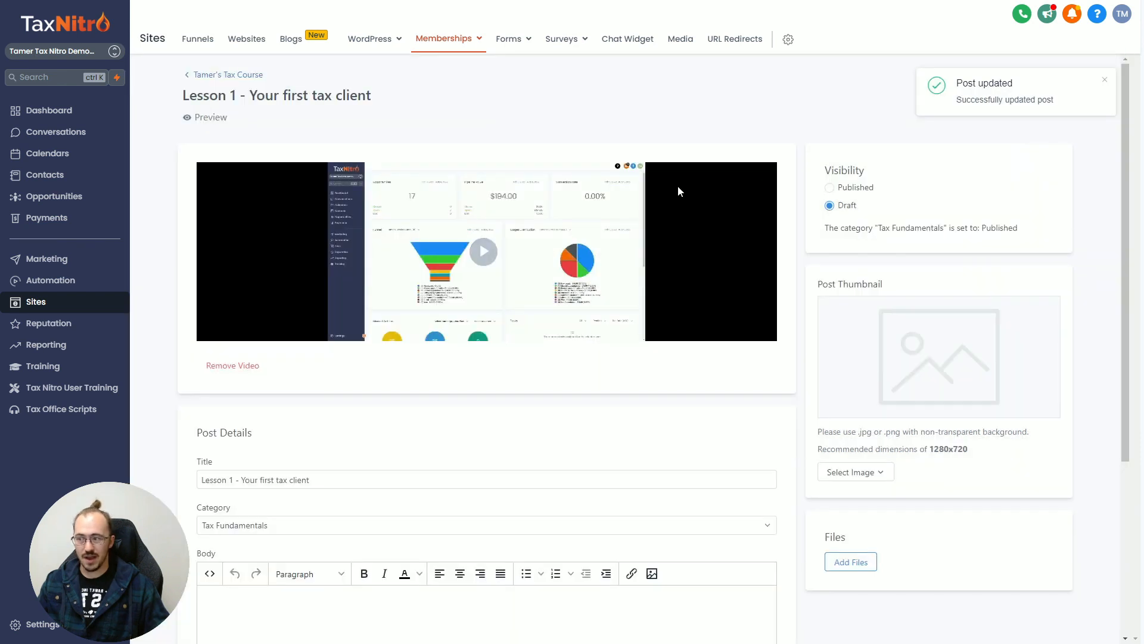
{"action": "left_click", "coordinate": [1105, 82]}
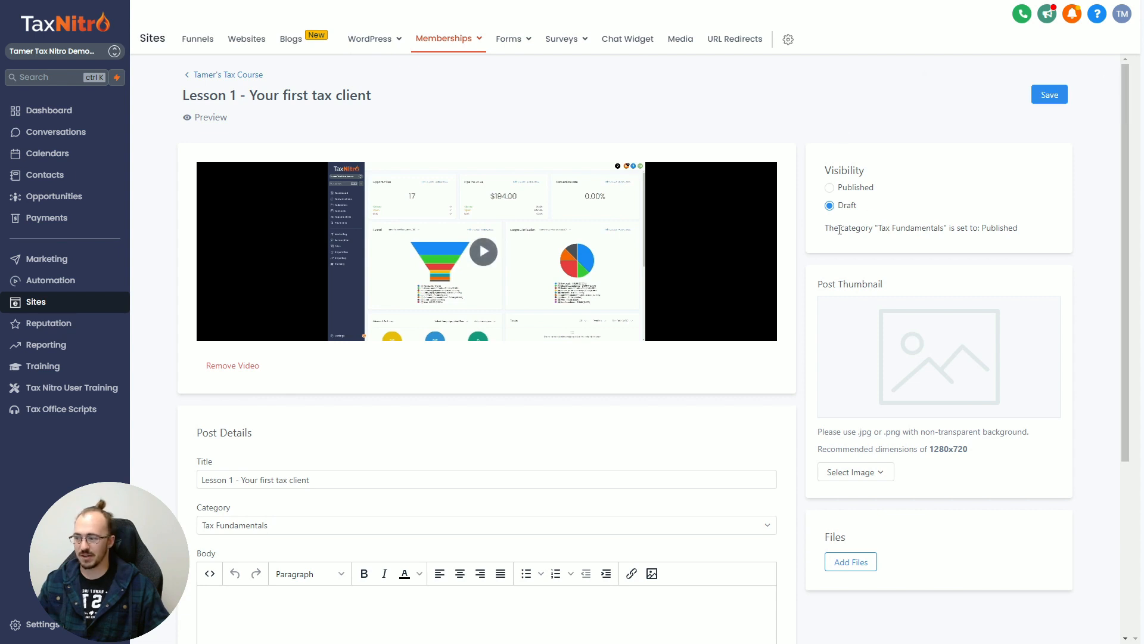
Step: Set the lesson's visibility to Published and save the post
{"action": "left_click_drag", "start_coordinate": [824, 169], "coordinate": [883, 184]}
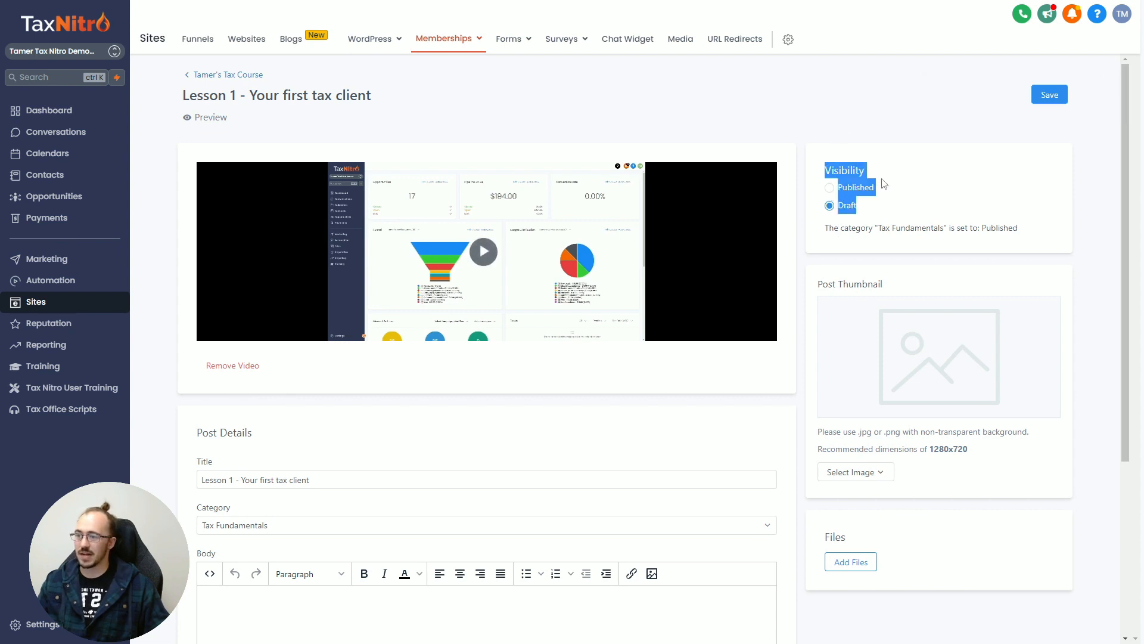
{"action": "left_click", "coordinate": [830, 189]}
{"action": "left_click", "coordinate": [925, 148]}
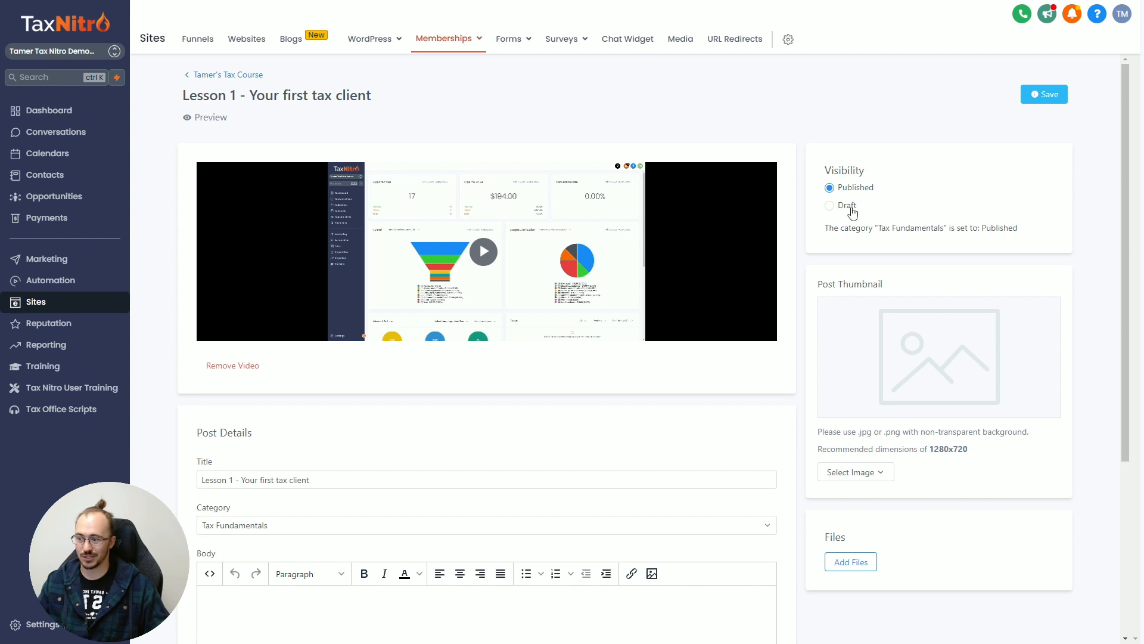
Step: Examine the lesson's post thumbnail section, including its file format and recommended dimensions
{"action": "scroll", "coordinate": [912, 205], "scroll_direction": "down", "scroll_amount": 3}
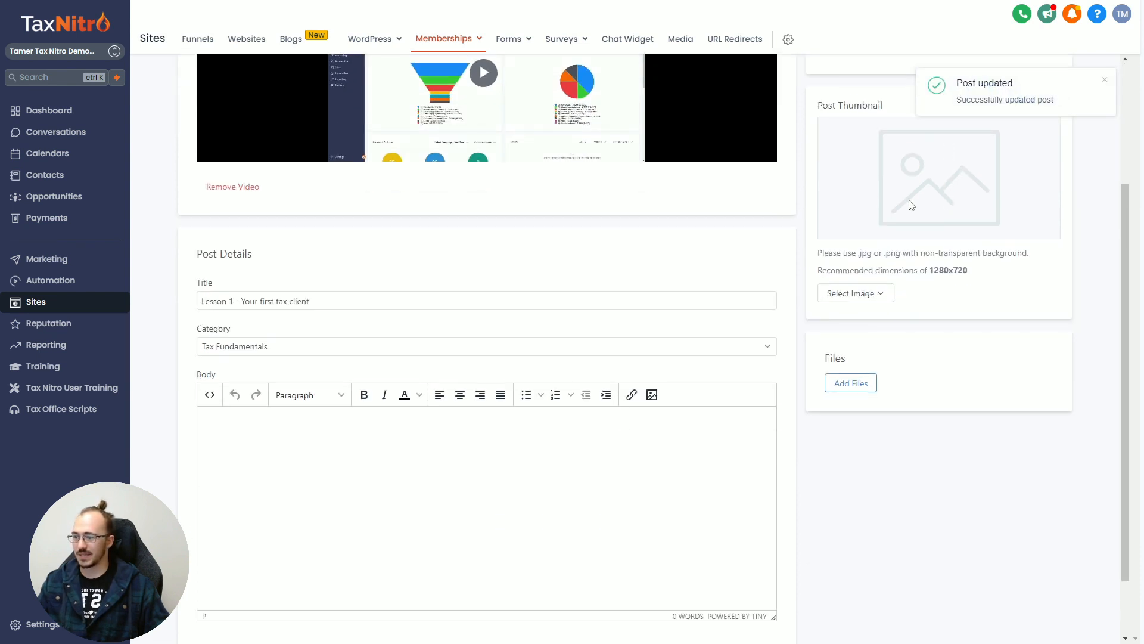
{"action": "scroll", "coordinate": [857, 233], "scroll_direction": "up", "scroll_amount": 1}
{"action": "left_click_drag", "start_coordinate": [814, 171], "coordinate": [898, 174]}
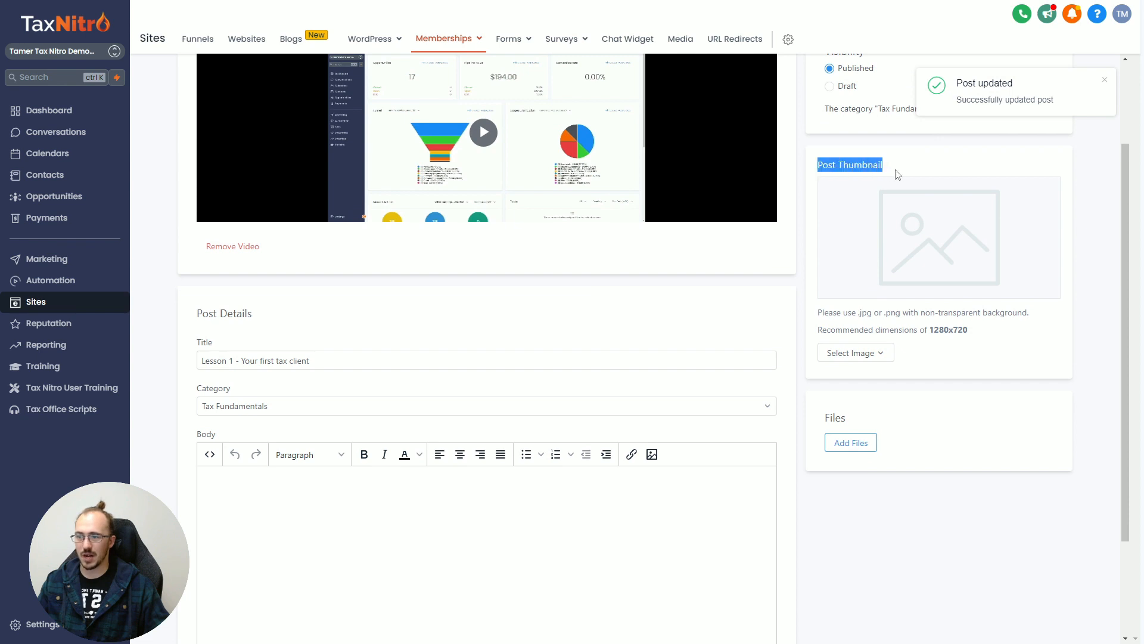
{"action": "left_click", "coordinate": [898, 174]}
{"action": "scroll", "coordinate": [896, 178], "scroll_direction": "up", "scroll_amount": 1}
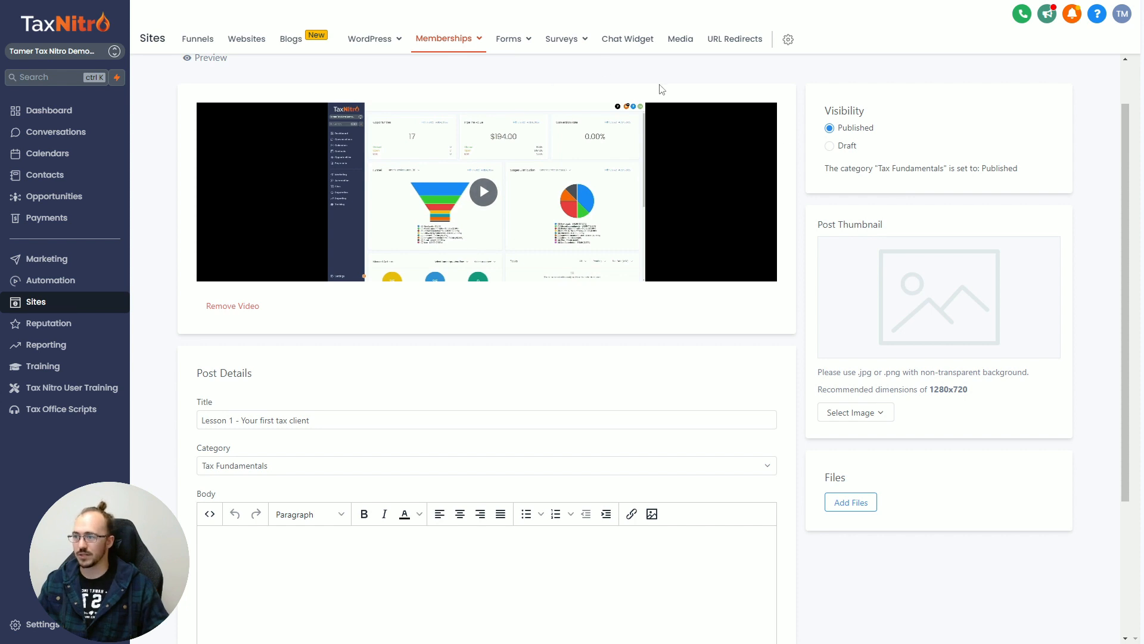
{"action": "left_click_drag", "start_coordinate": [991, 391], "coordinate": [824, 369]}
{"action": "left_click", "coordinate": [820, 368]}
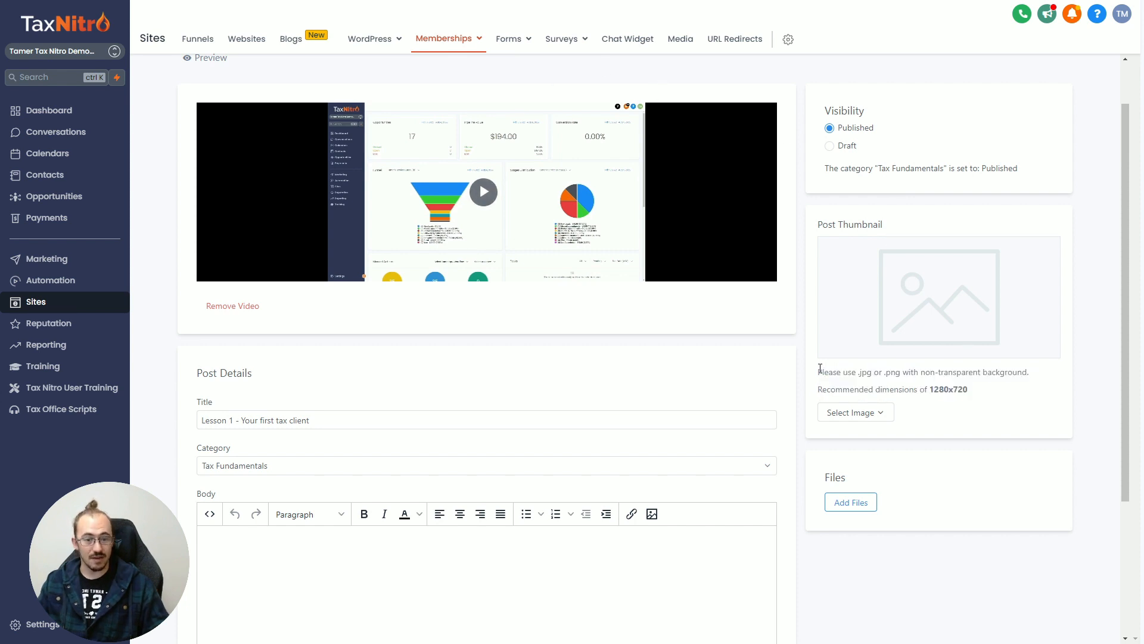
{"action": "left_click_drag", "start_coordinate": [985, 392], "coordinate": [937, 391]}
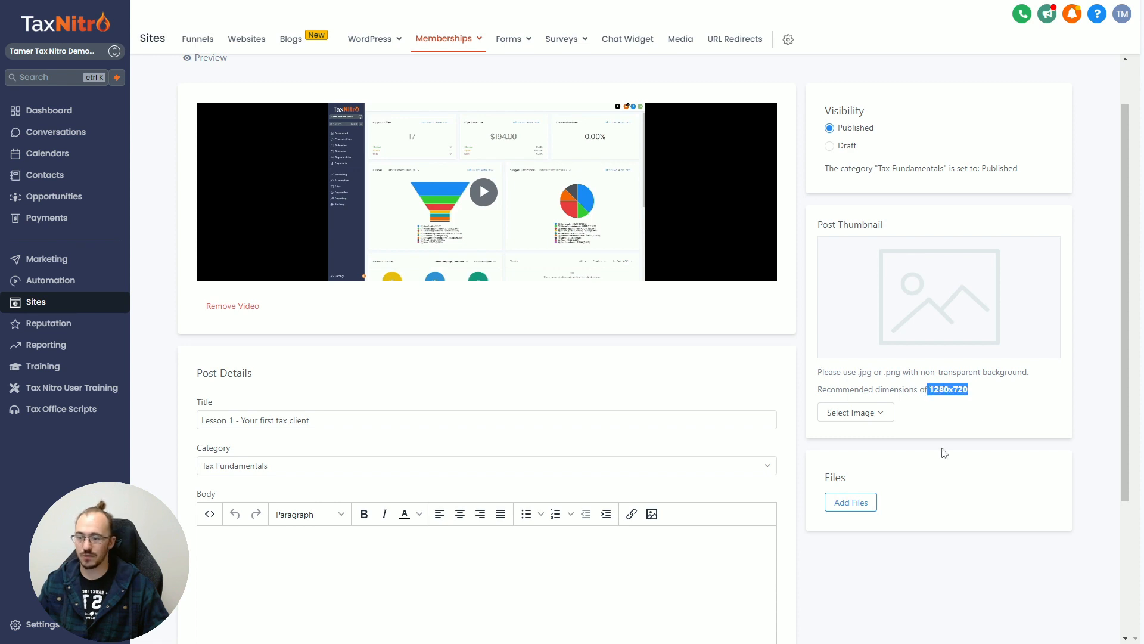
{"action": "left_click", "coordinate": [955, 434]}
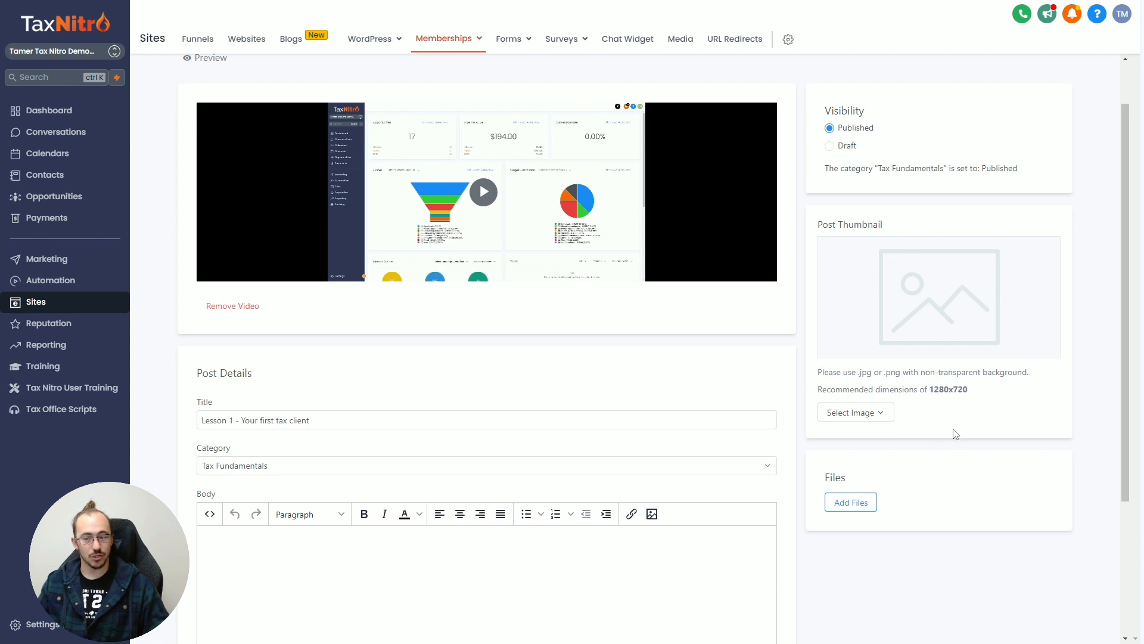
{"action": "scroll", "coordinate": [1037, 363], "scroll_direction": "up", "scroll_amount": 1}
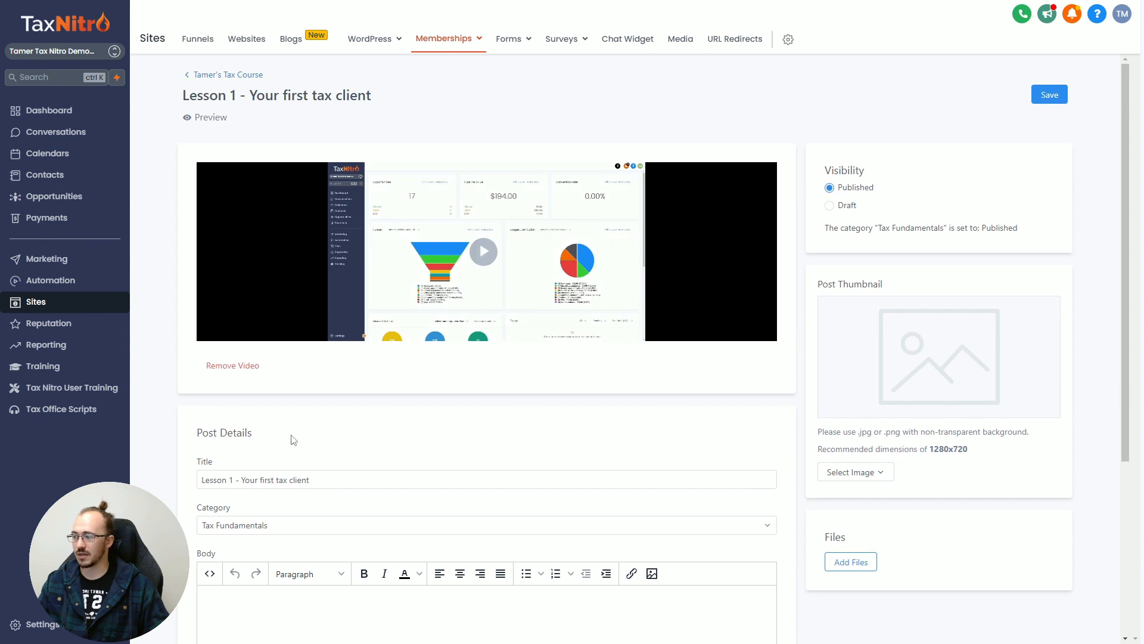
Step: Switch to the Canva website in a new browser tab to design the lesson's thumbnail
{"action": "left_click_drag", "start_coordinate": [342, 477], "coordinate": [240, 480]}
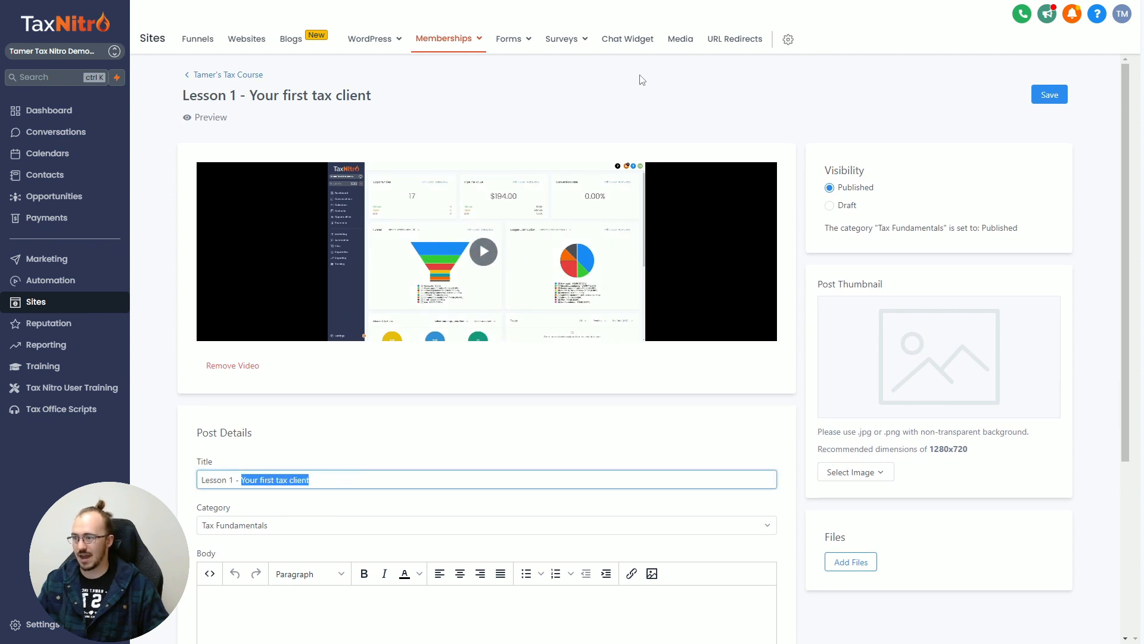
{"action": "left_click", "coordinate": [642, 110]}
{"action": "key", "text": "F11"}
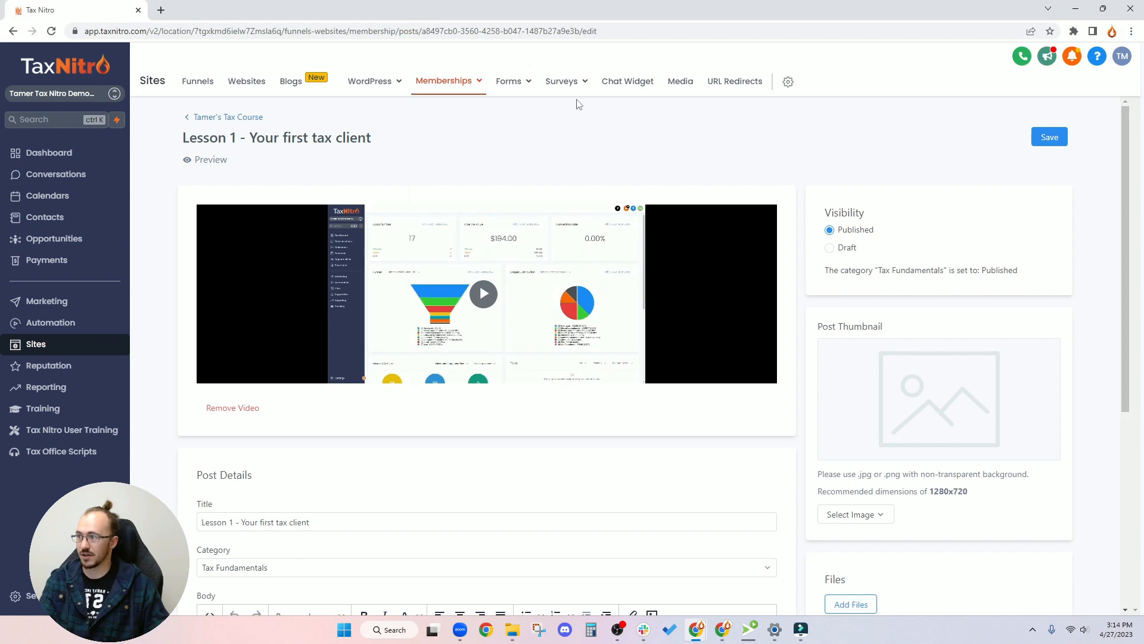
{"action": "left_click", "coordinate": [161, 10]}
{"action": "type", "text": "canva"}
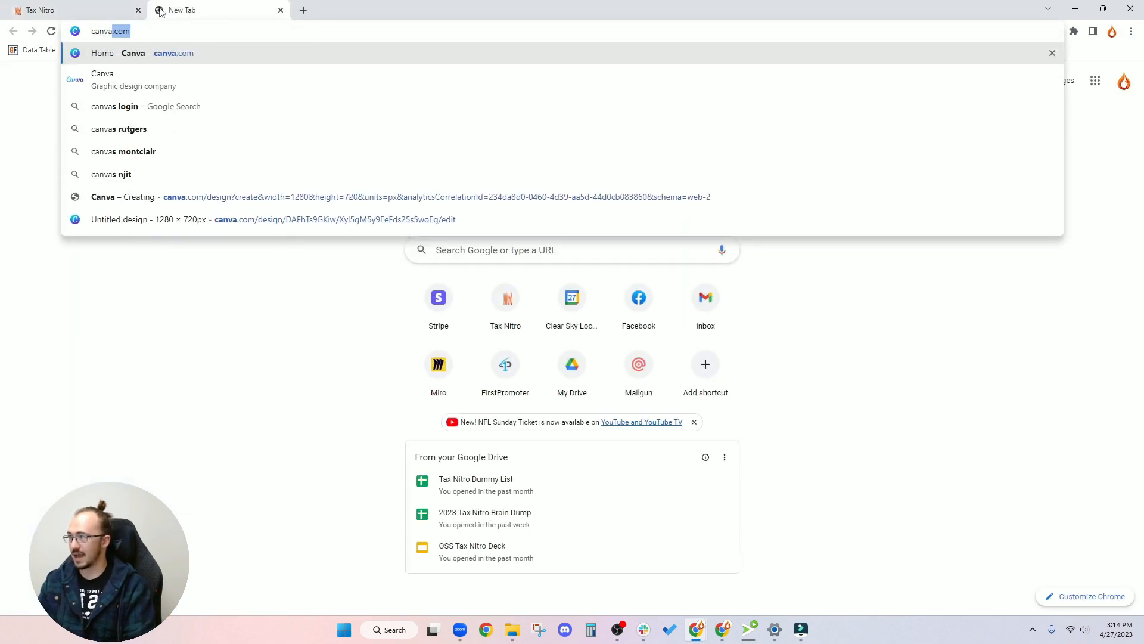
{"action": "key", "text": "Return"}
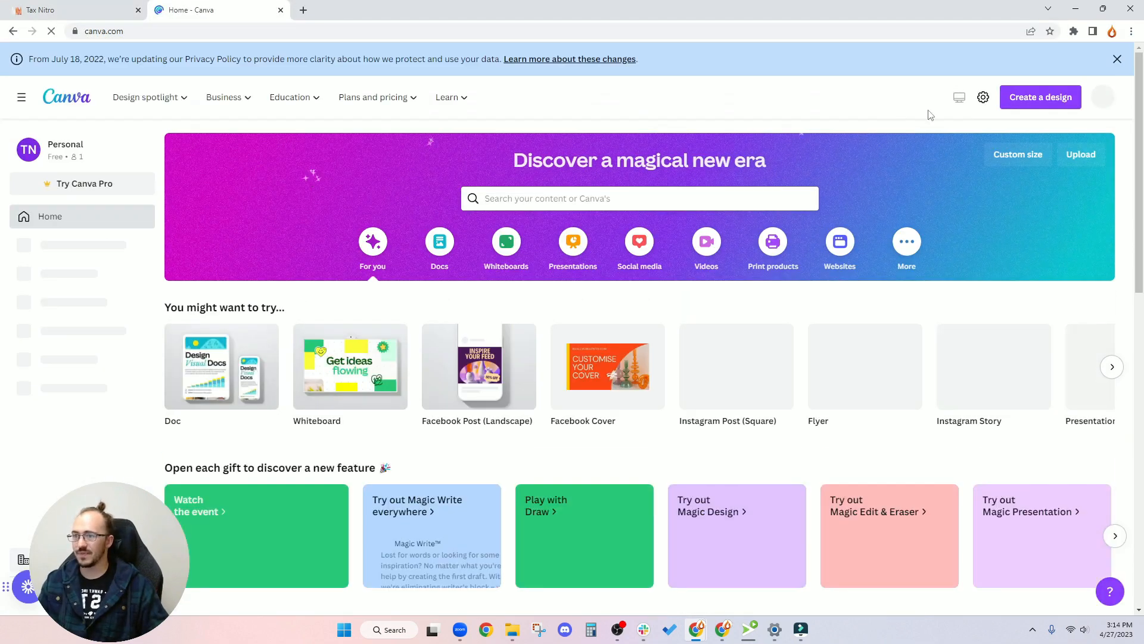
Step: Create a new custom-size design measuring 1280 × 720 px
{"action": "left_click", "coordinate": [1024, 104]}
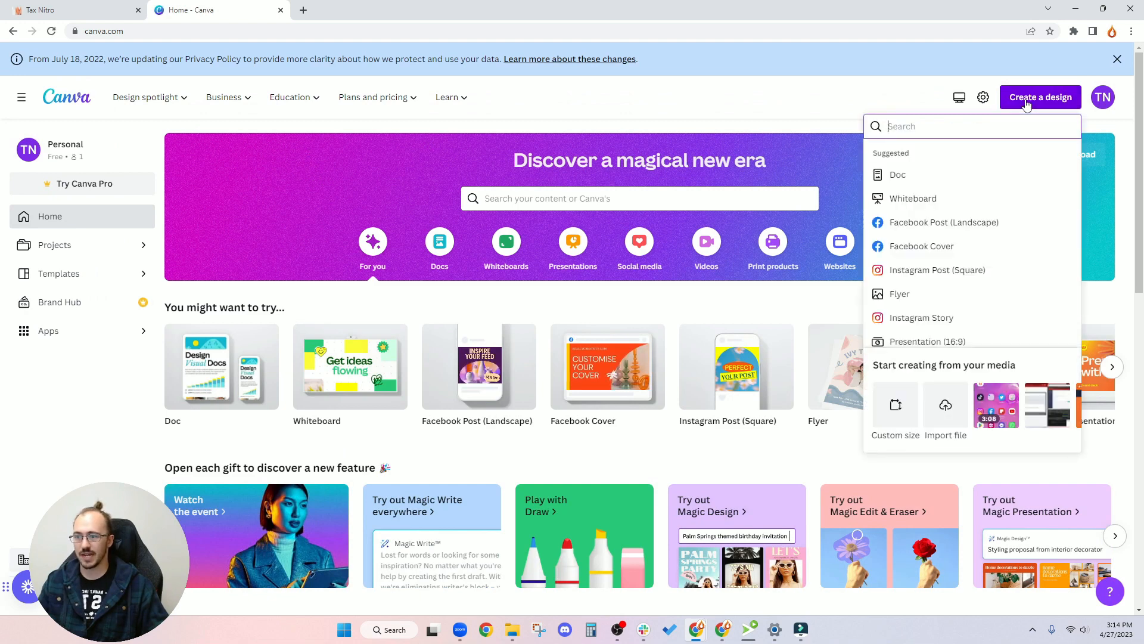
{"action": "left_click", "coordinate": [889, 412]}
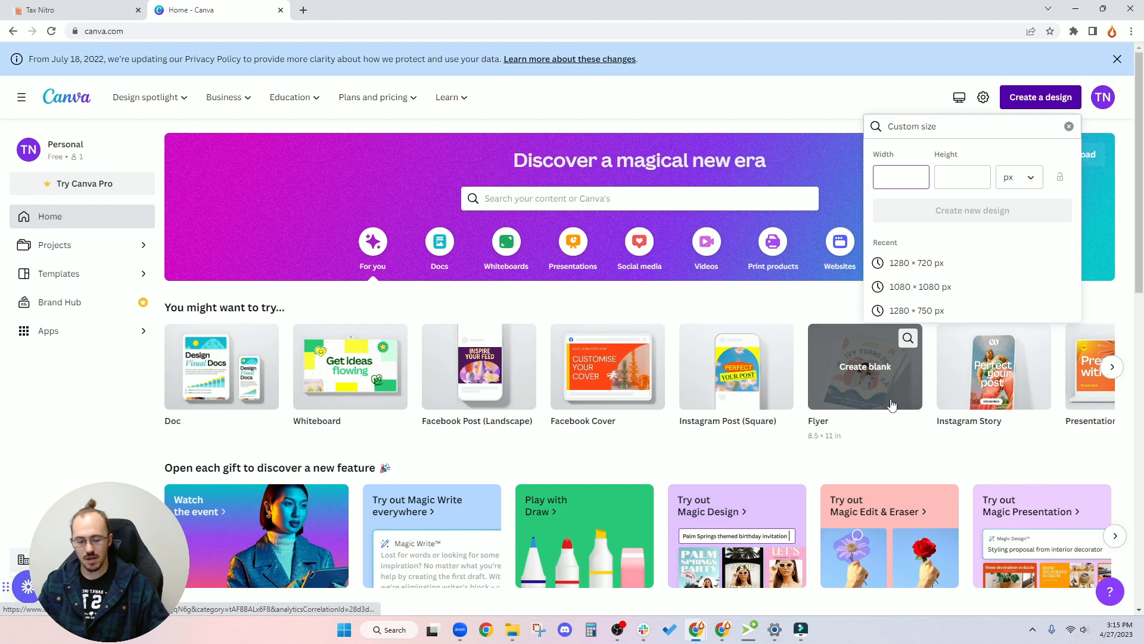
{"action": "type", "text": "1280"}
{"action": "key", "text": "Tab"}
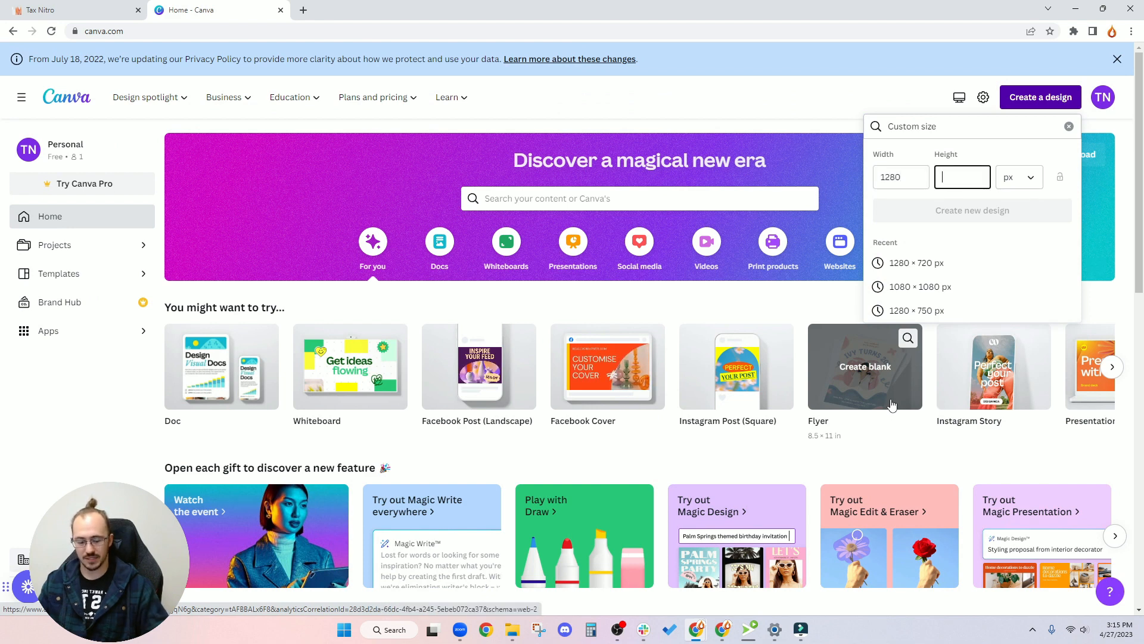
{"action": "type", "text": "720"}
{"action": "left_click", "coordinate": [951, 209]}
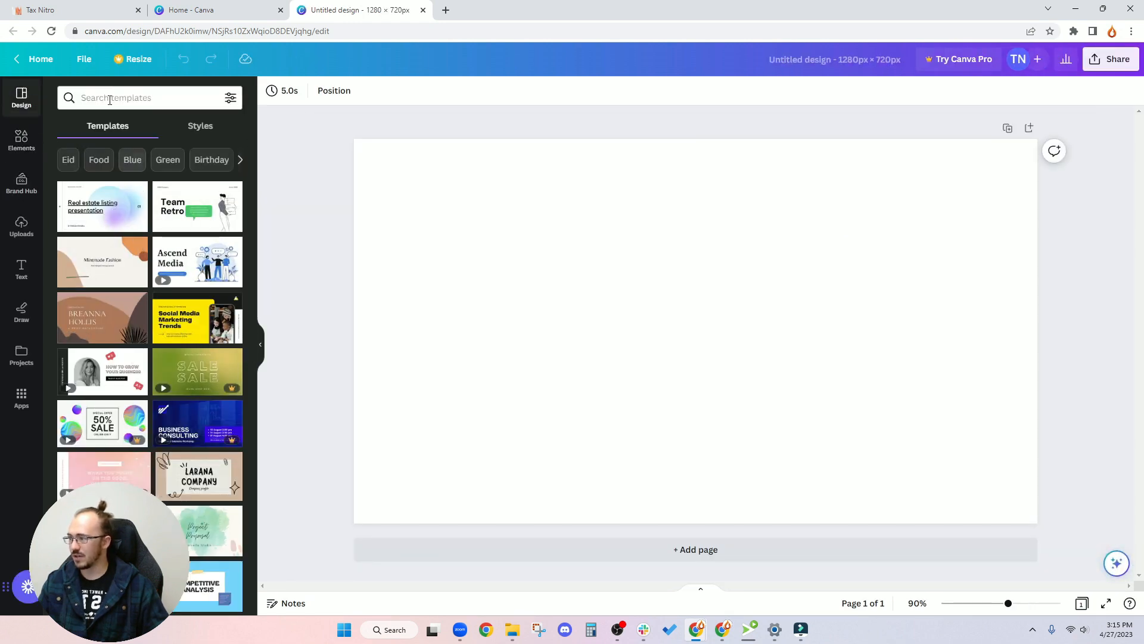
Step: Add the recently used rounded square to the blank page and enlarge it to cover the whole canvas
{"action": "left_click", "coordinate": [22, 141]}
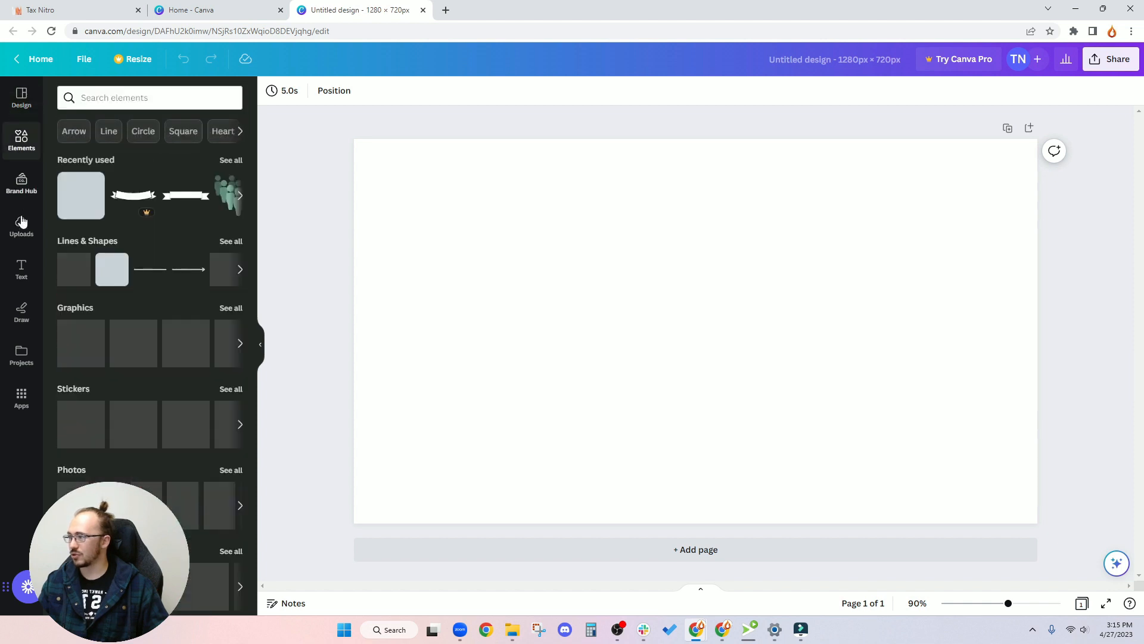
{"action": "left_click", "coordinate": [82, 199]}
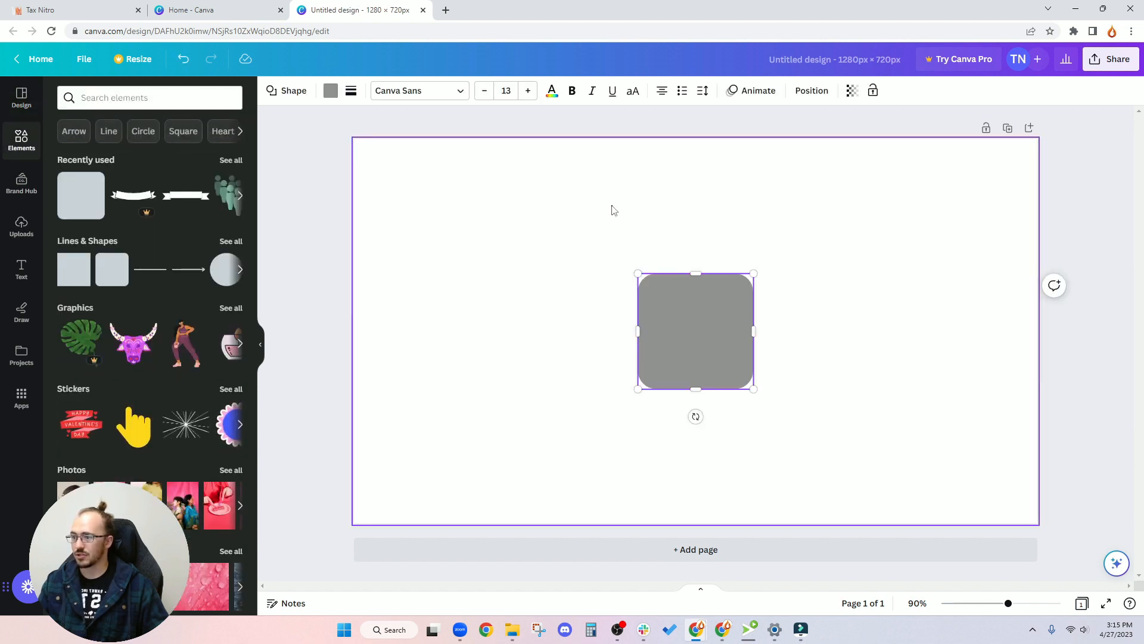
{"action": "left_click_drag", "start_coordinate": [664, 310], "coordinate": [375, 168]}
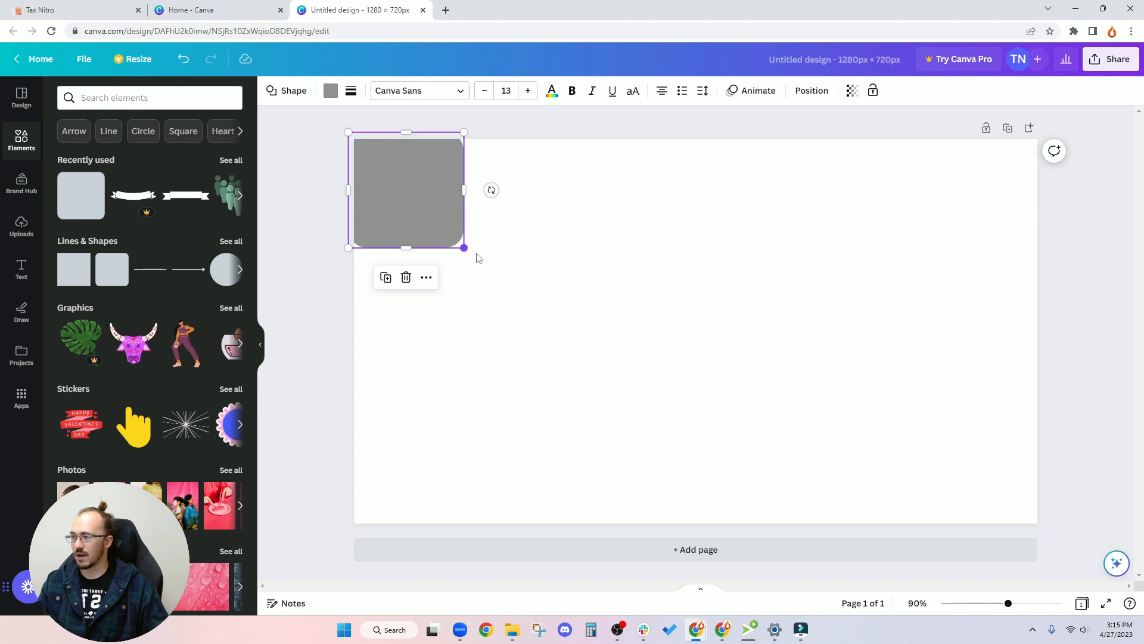
{"action": "left_click_drag", "start_coordinate": [464, 247], "coordinate": [1056, 547]}
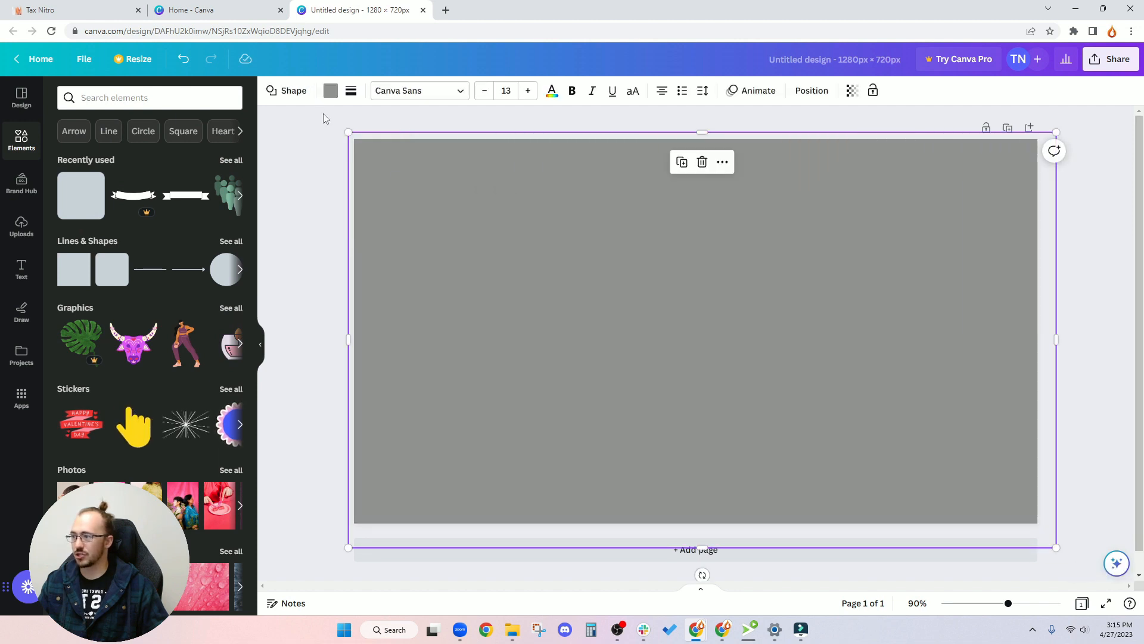
Step: Fill the background shape with the dark blue default solid color
{"action": "left_click", "coordinate": [331, 91]}
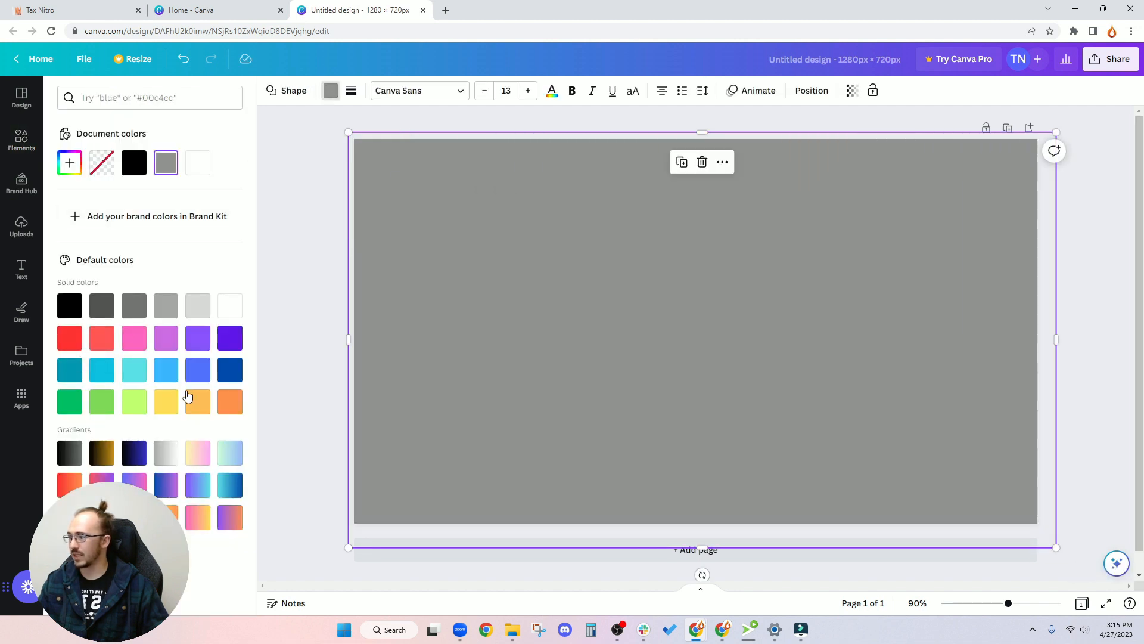
{"action": "left_click", "coordinate": [198, 371]}
{"action": "left_click", "coordinate": [231, 372]}
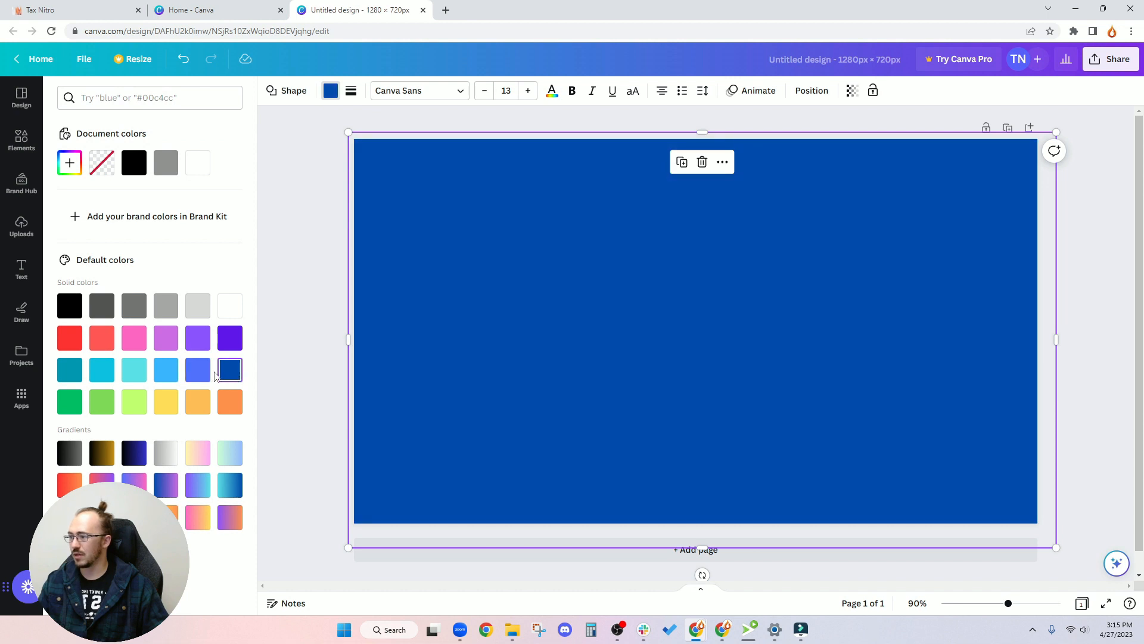
{"action": "left_click", "coordinate": [542, 312]}
{"action": "left_click", "coordinate": [292, 248]}
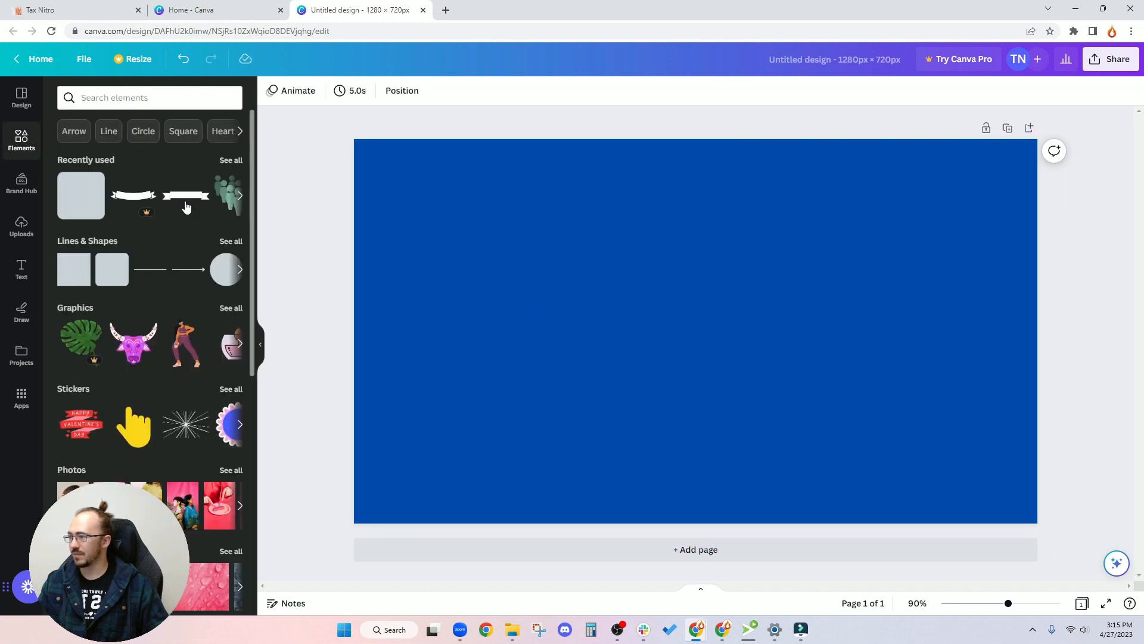
Step: Add a heading reading "My First Tax Client" over the blue background
{"action": "left_click", "coordinate": [22, 227]}
{"action": "left_click", "coordinate": [22, 269]}
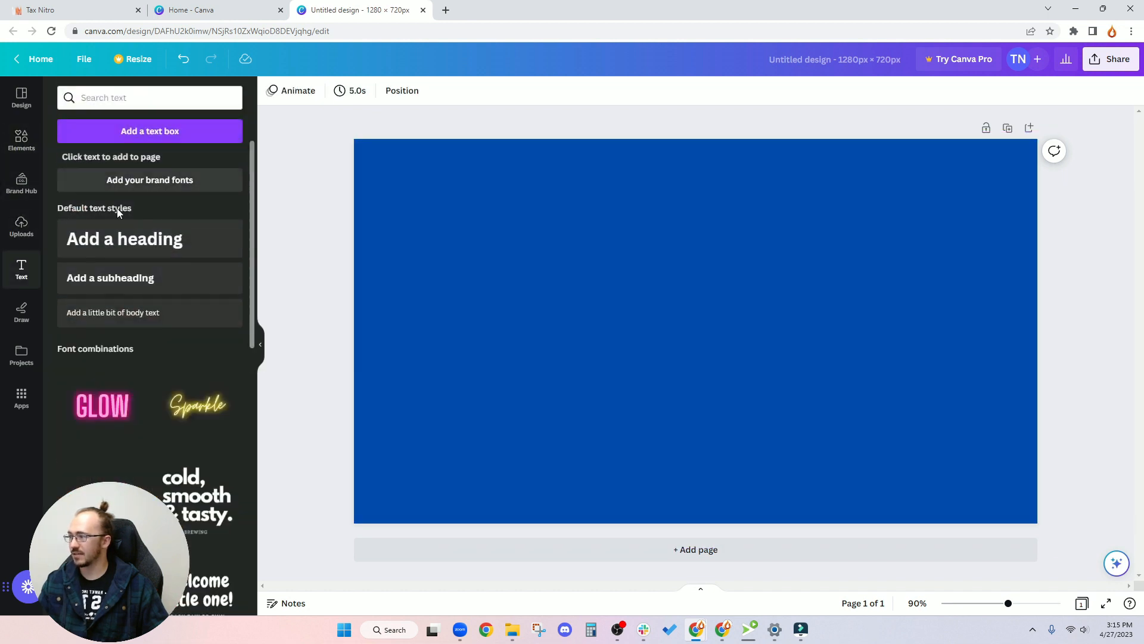
{"action": "left_click", "coordinate": [125, 238]}
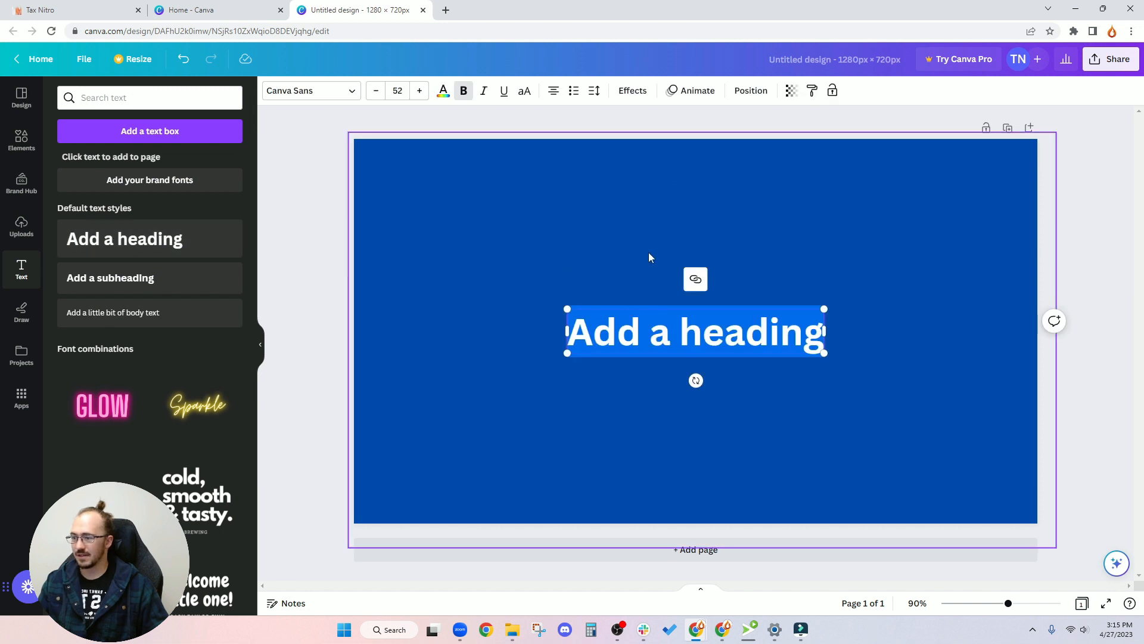
{"action": "type", "text": "My fis"}
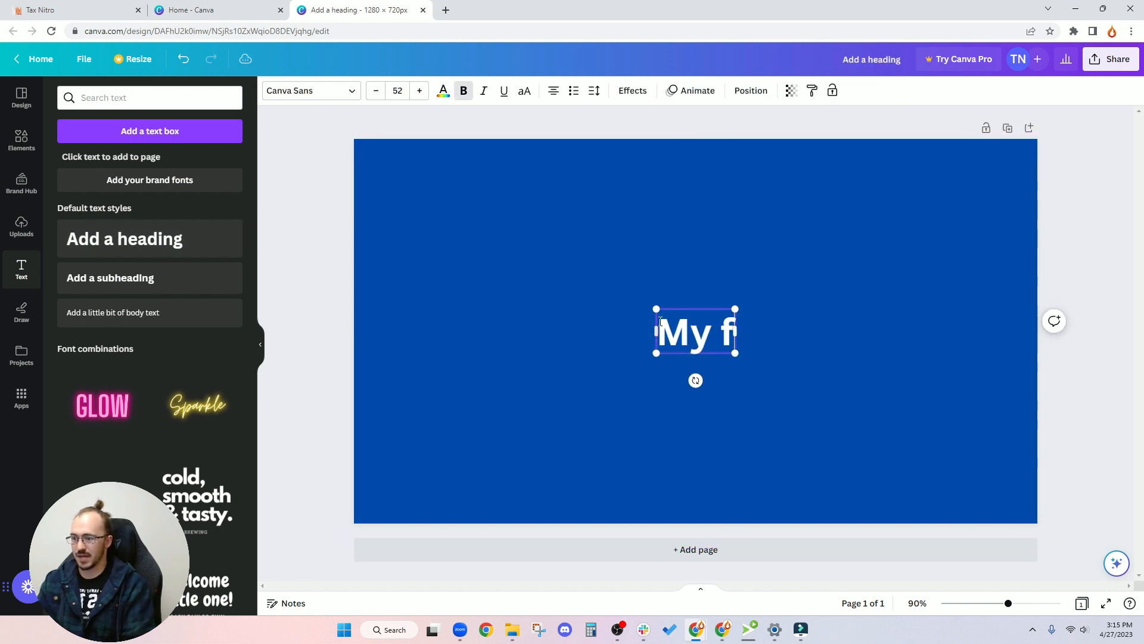
{"action": "key", "text": "BackSpace"}
{"action": "key", "text": "BackSpace"}
{"action": "key", "text": "BackSpace"}
{"action": "type", "text": "First Tax Client"}
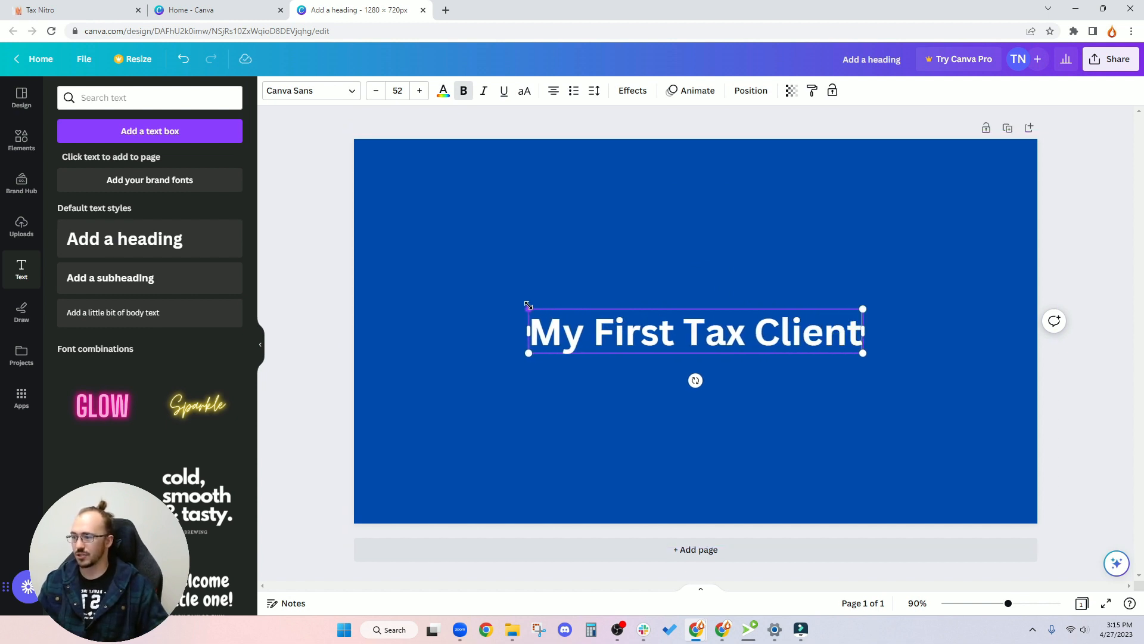
Step: Enlarge the "My First Tax Client" heading to a font size of about 80
{"action": "left_click_drag", "start_coordinate": [528, 308], "coordinate": [652, 333]}
{"action": "left_click", "coordinate": [603, 391]}
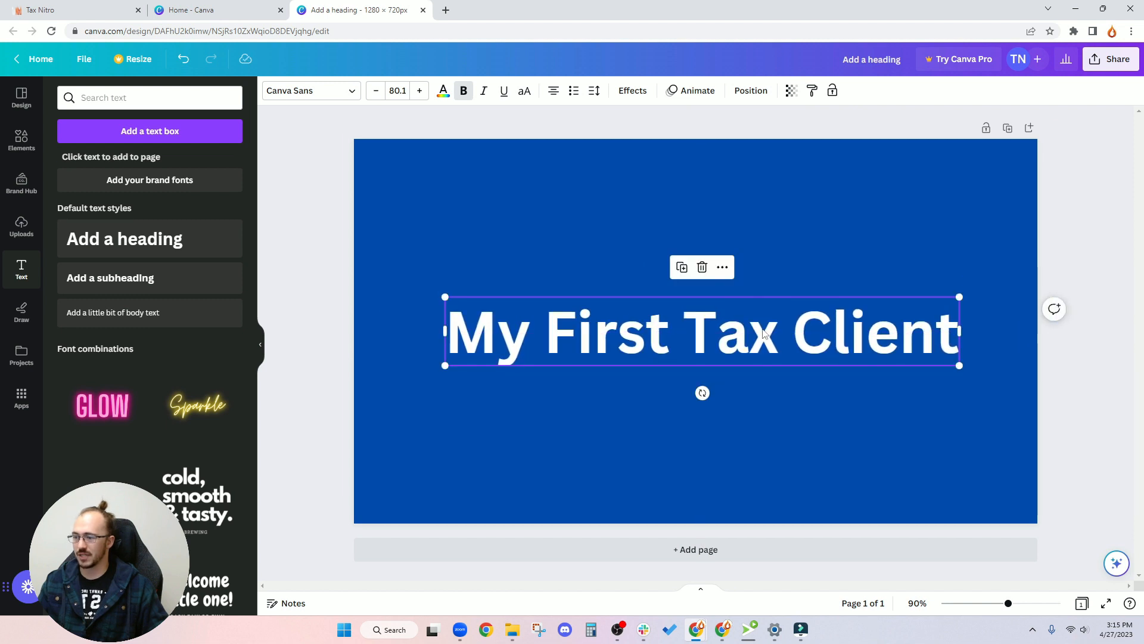
{"action": "left_click", "coordinate": [784, 273]}
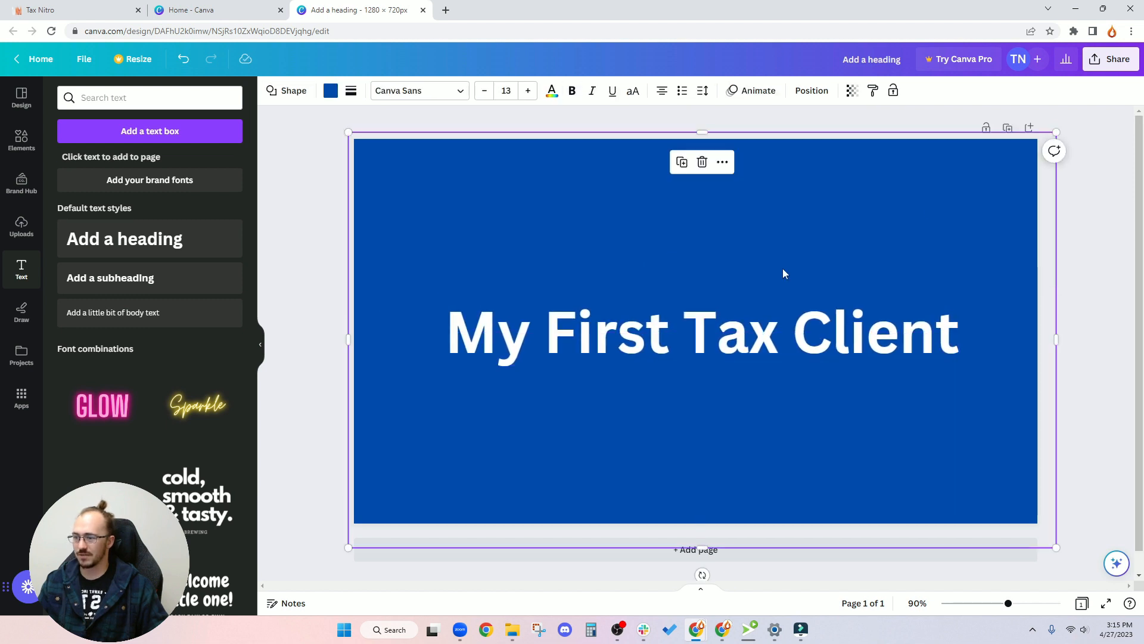
Step: Download the finished thumbnail design as a PNG
{"action": "left_click", "coordinate": [1110, 58]}
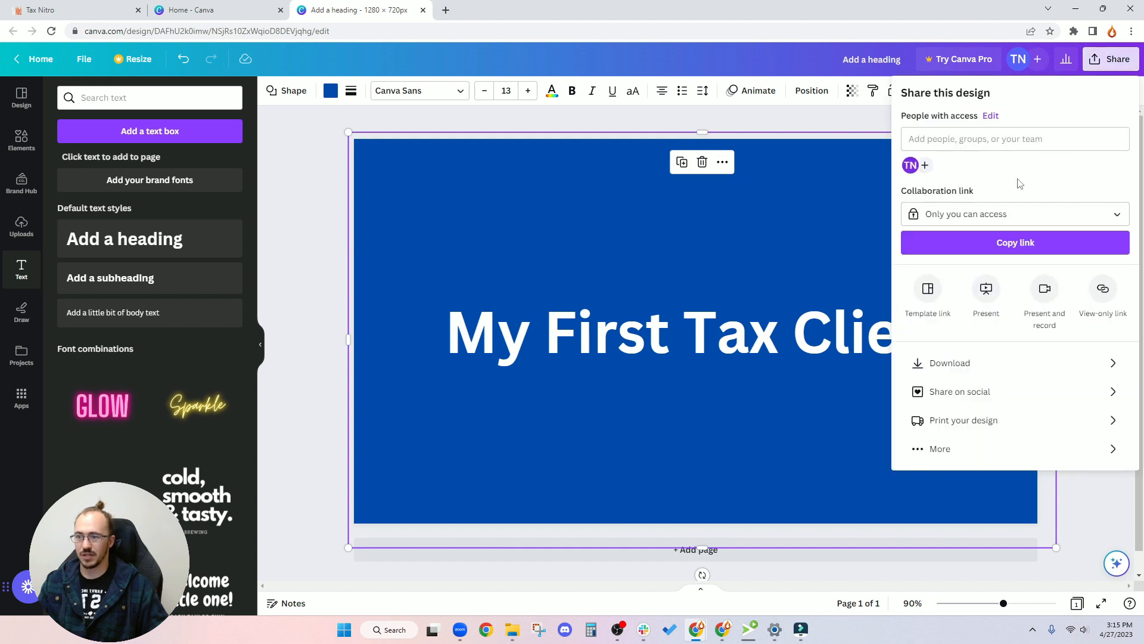
{"action": "left_click", "coordinate": [957, 360]}
{"action": "left_click", "coordinate": [953, 284]}
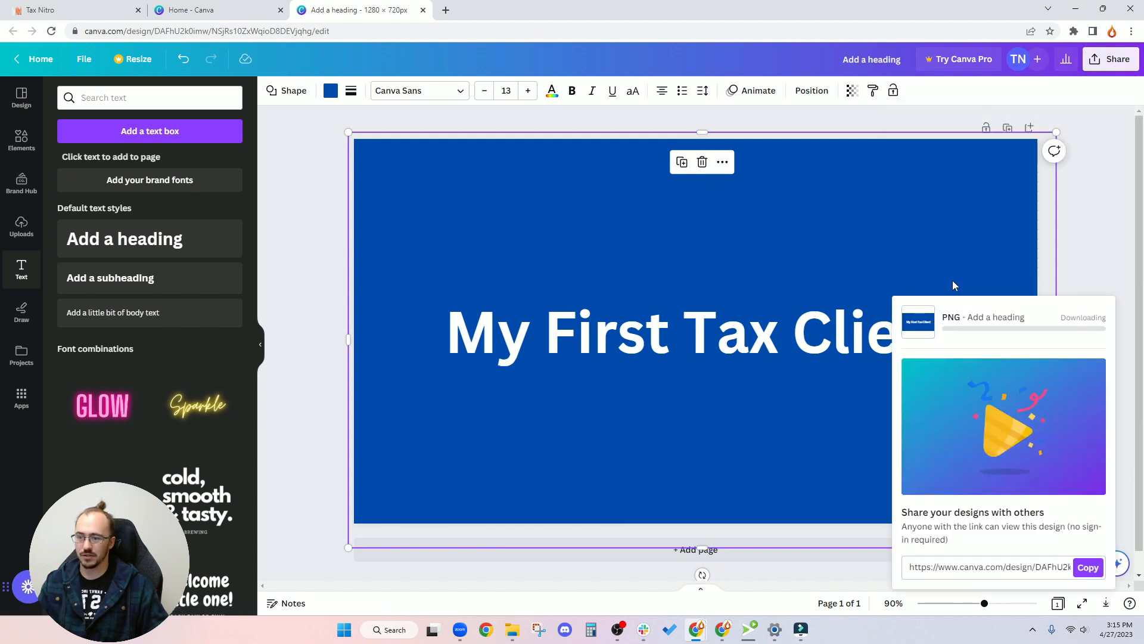
Step: Return to the Tax Nitro lesson and upload the PNG "Add a heading" from Downloads as the post thumbnail
{"action": "left_click", "coordinate": [87, 5]}
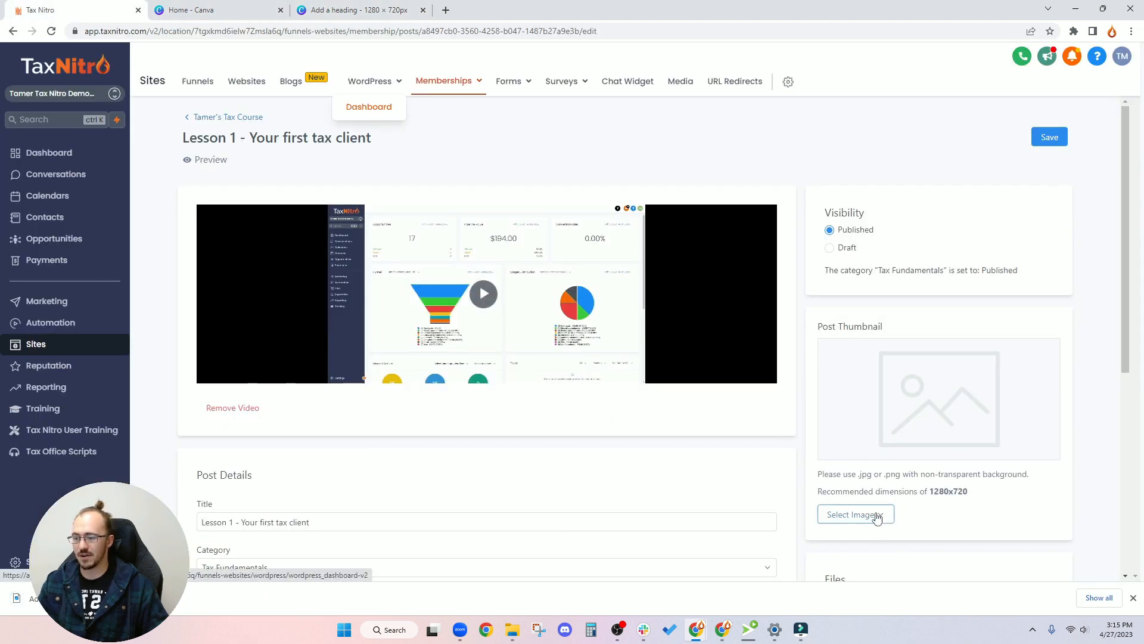
{"action": "left_click", "coordinate": [856, 514]}
{"action": "left_click", "coordinate": [858, 539]}
{"action": "left_click", "coordinate": [606, 231]}
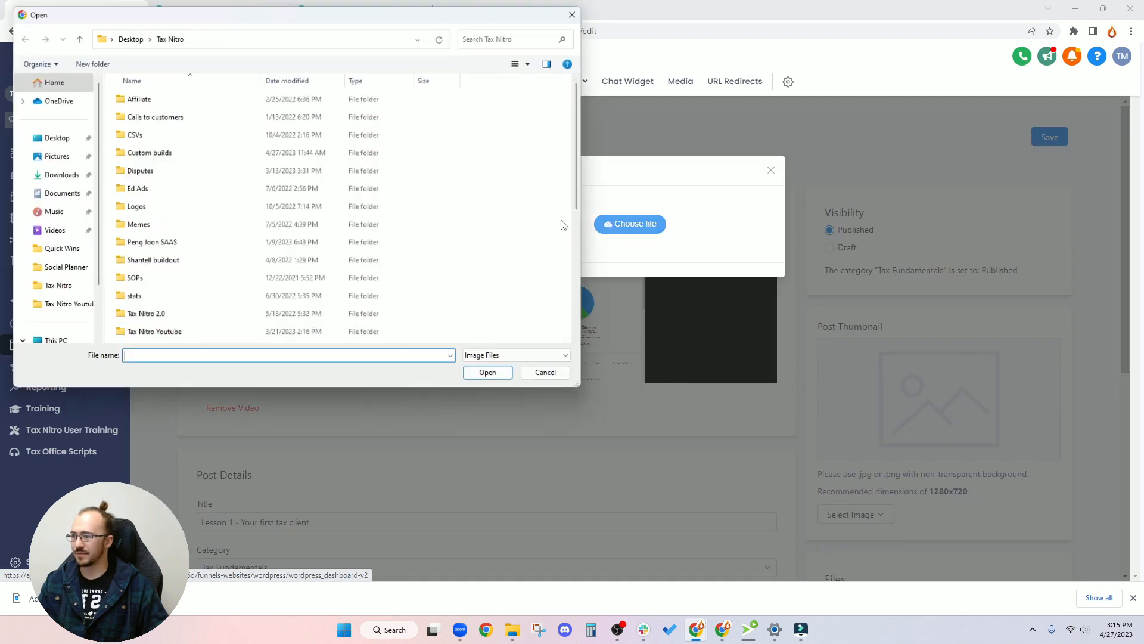
{"action": "left_click", "coordinate": [49, 175]}
{"action": "double_click", "coordinate": [151, 114]}
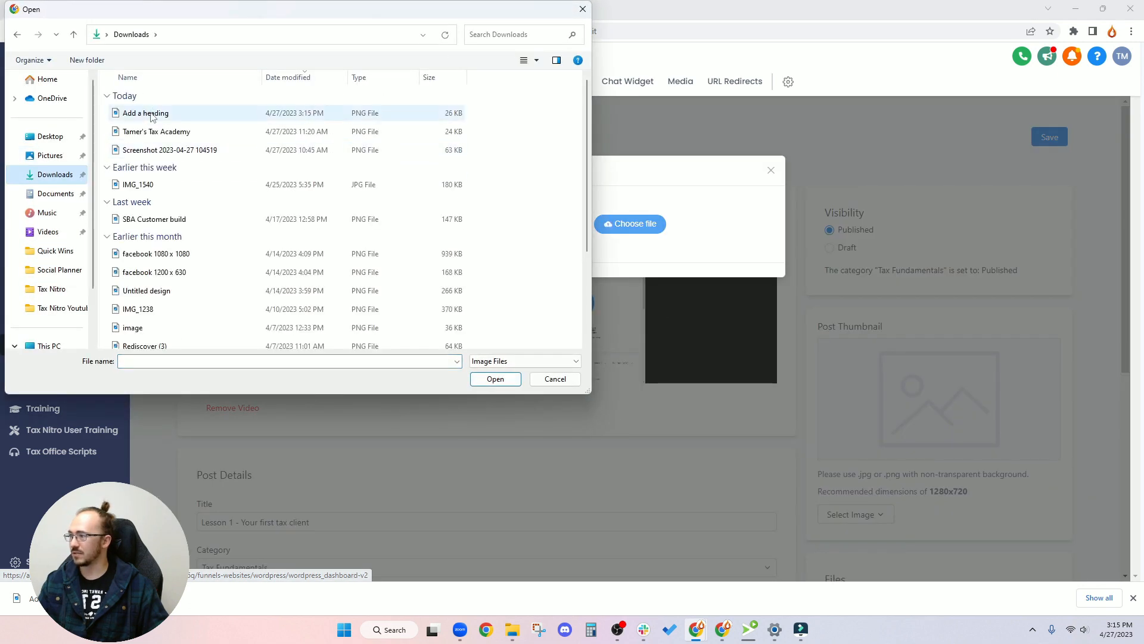
{"action": "left_click", "coordinate": [680, 355]}
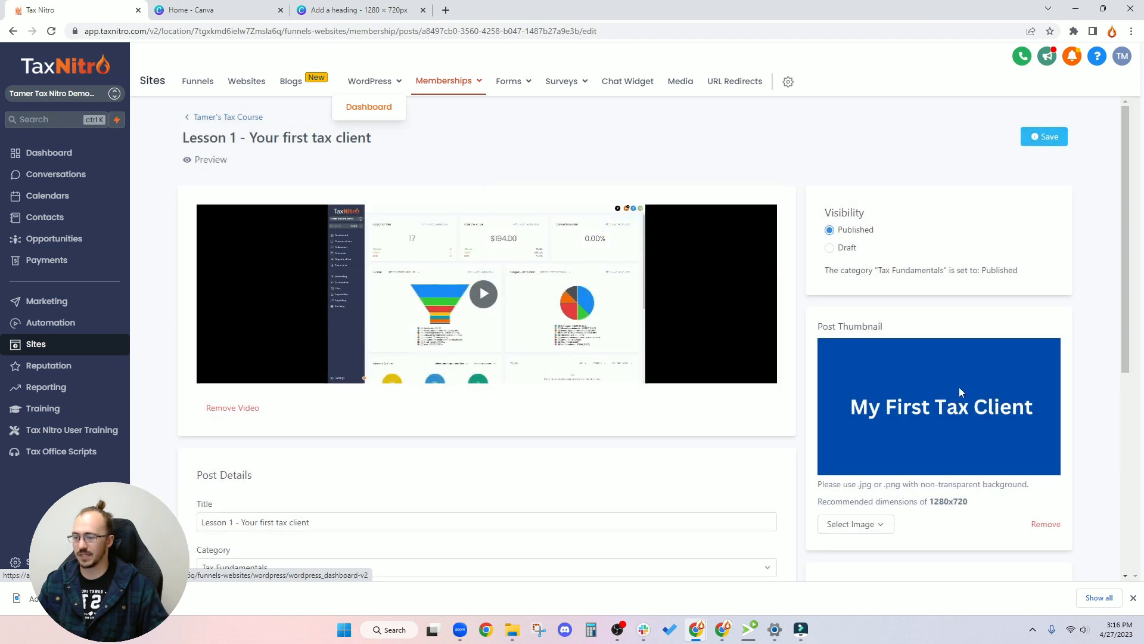
Step: Enter "We're going to cover the A-Z of handling your 1st tax client..." as the lesson's body text
{"action": "scroll", "coordinate": [961, 346], "scroll_direction": "down", "scroll_amount": 3}
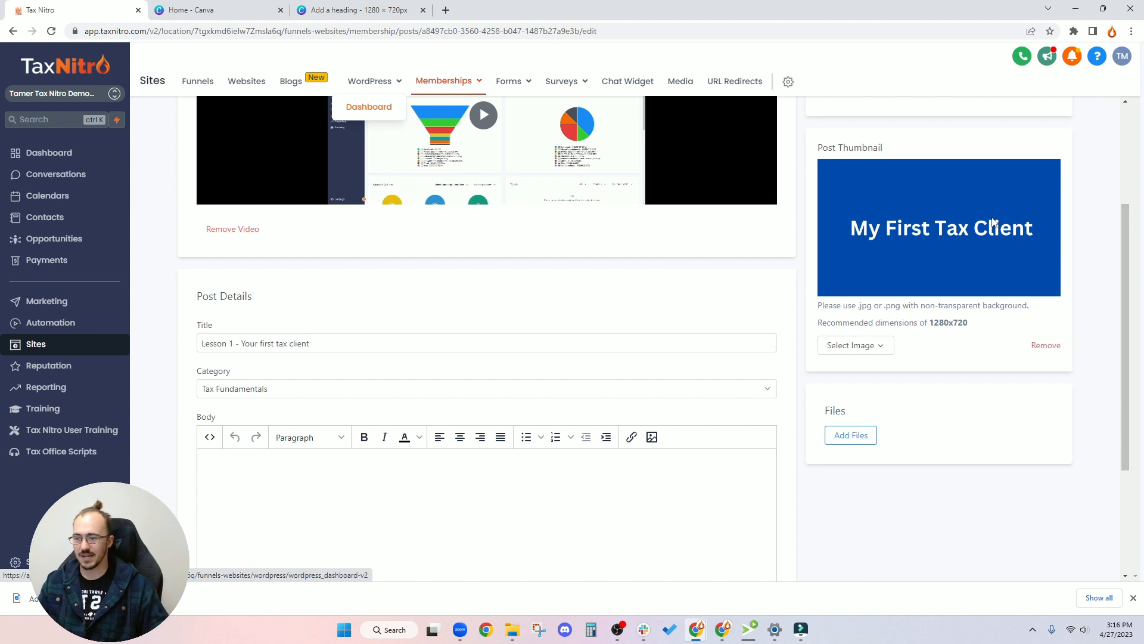
{"action": "scroll", "coordinate": [1007, 238], "scroll_direction": "down", "scroll_amount": 2}
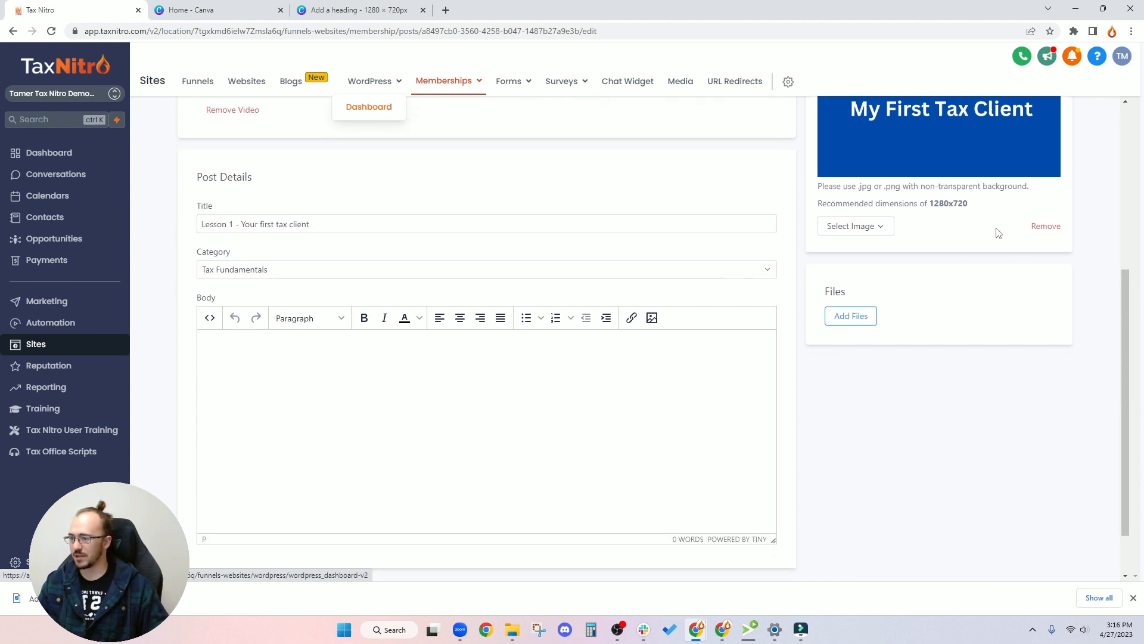
{"action": "left_click_drag", "start_coordinate": [255, 182], "coordinate": [182, 184]}
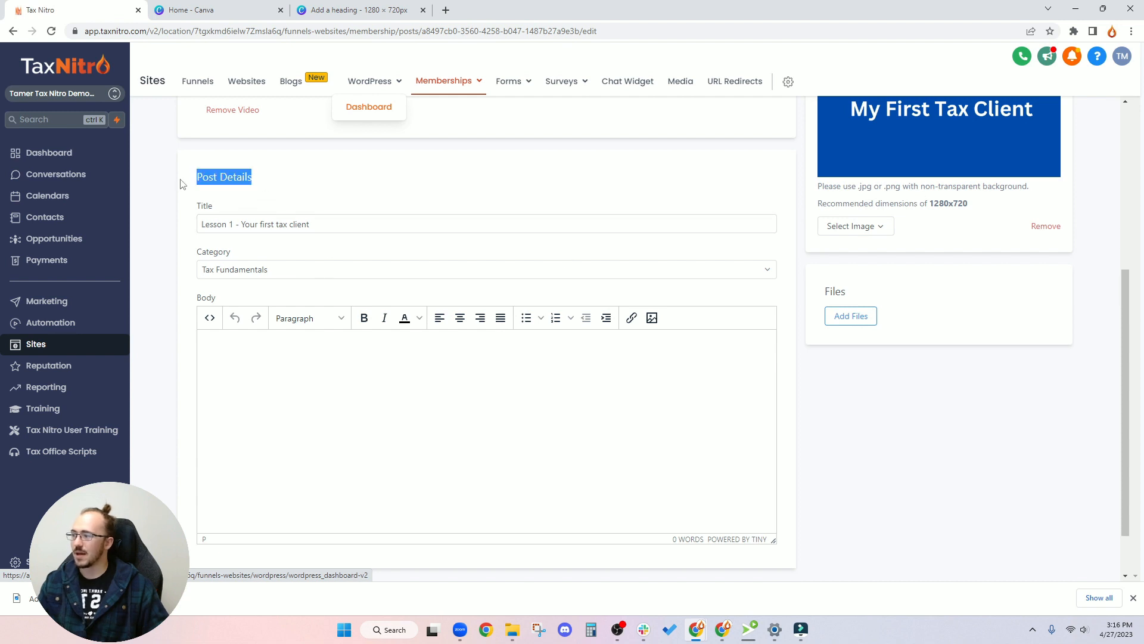
{"action": "left_click", "coordinate": [244, 181]}
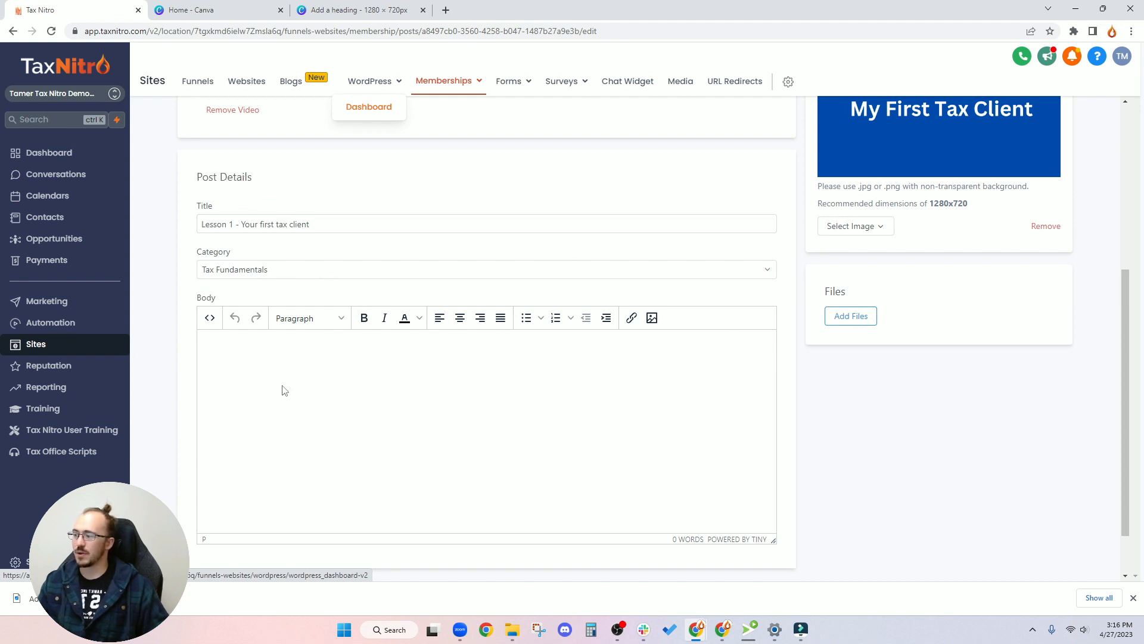
{"action": "left_click", "coordinate": [284, 391]}
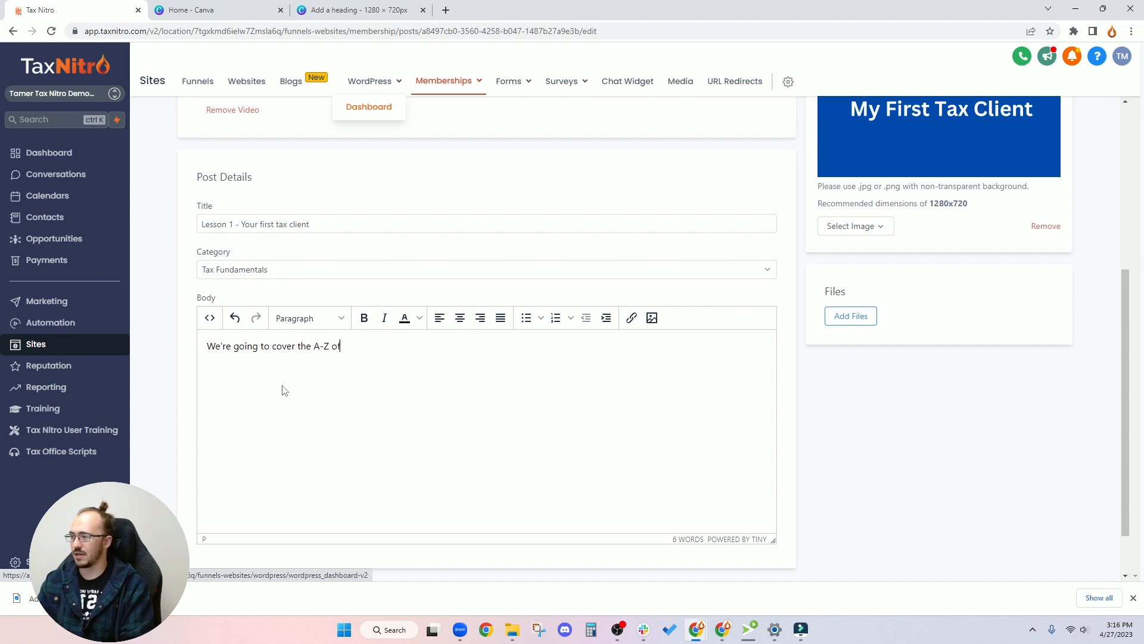
{"action": "type", "text": "dling you"}
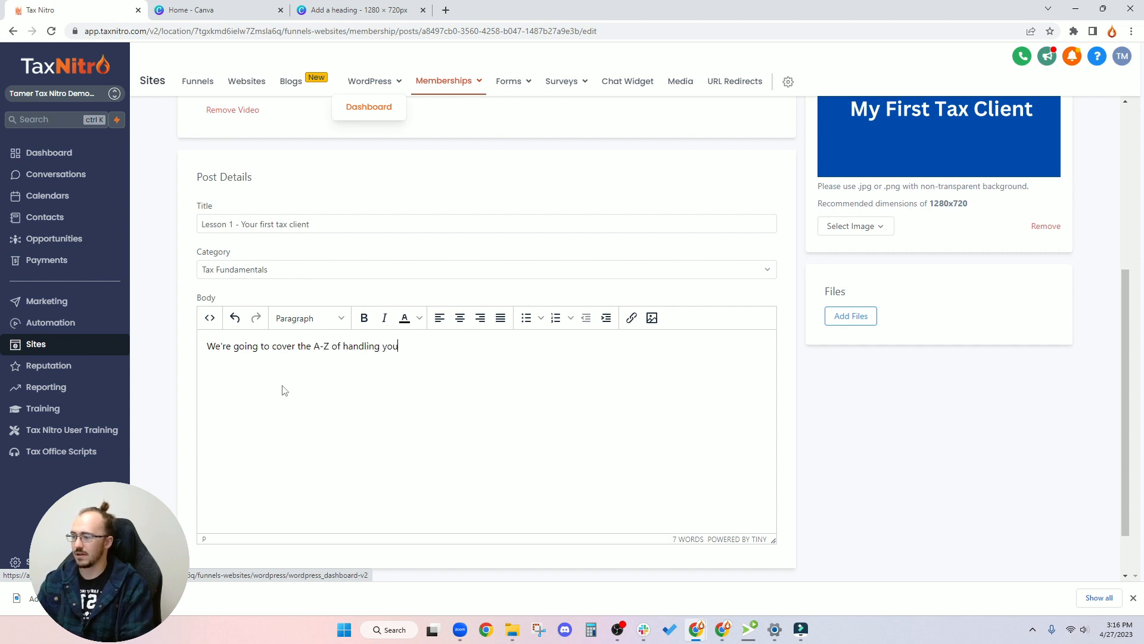
{"action": "type", "text": "r 1st tax client..."}
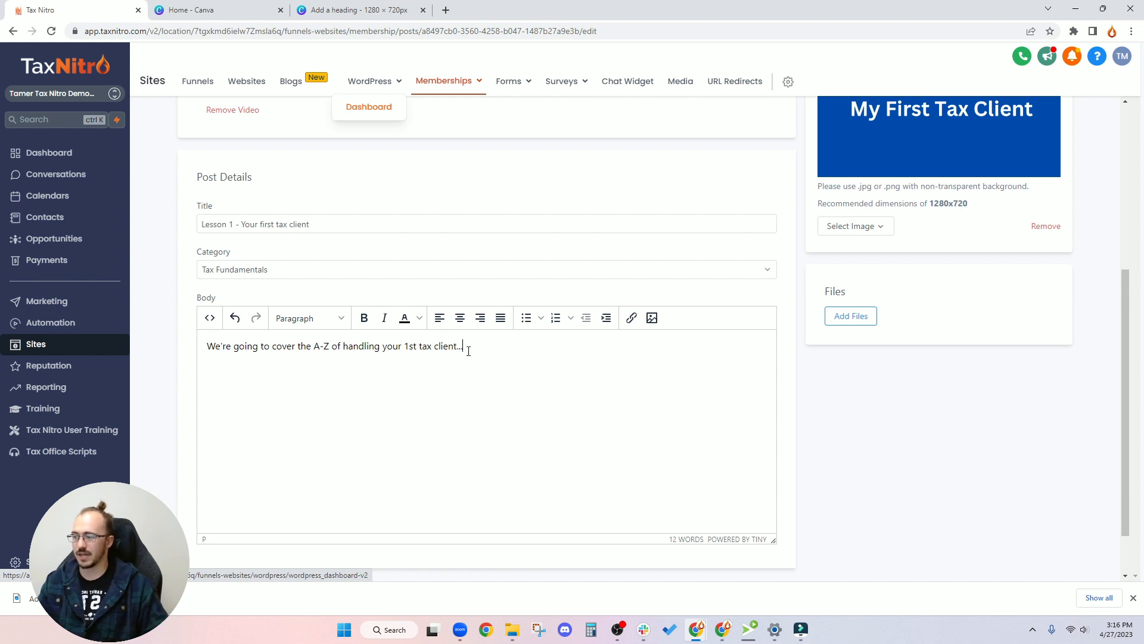
{"action": "left_click_drag", "start_coordinate": [465, 346], "coordinate": [194, 356]}
{"action": "left_click", "coordinate": [288, 400]}
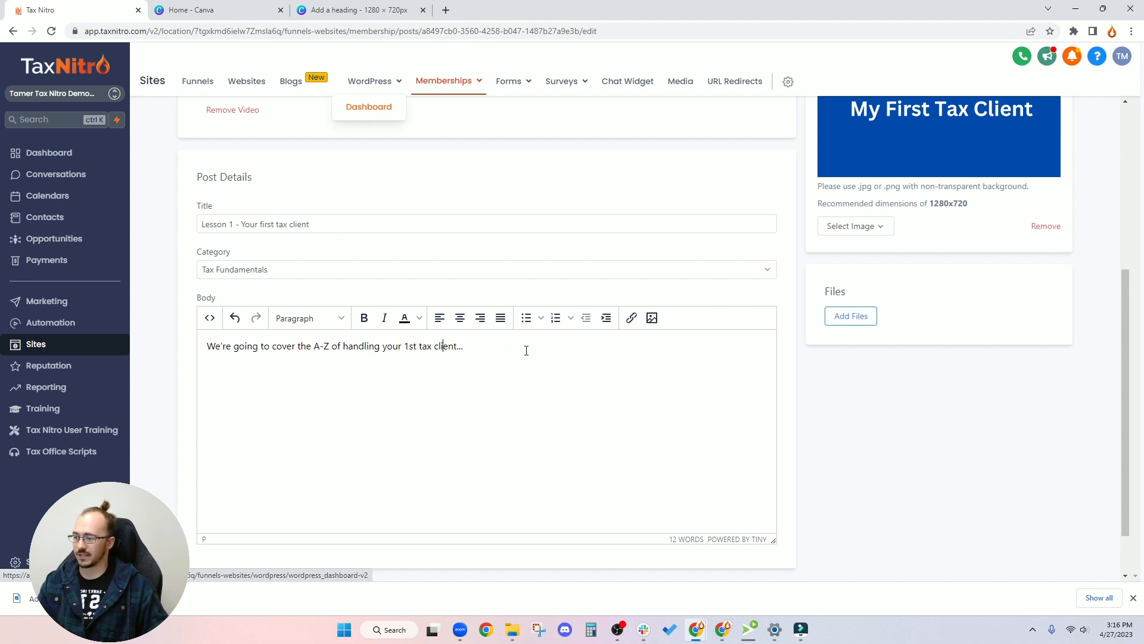
{"action": "left_click_drag", "start_coordinate": [526, 351], "coordinate": [141, 349]}
{"action": "triple_click", "coordinate": [412, 347]}
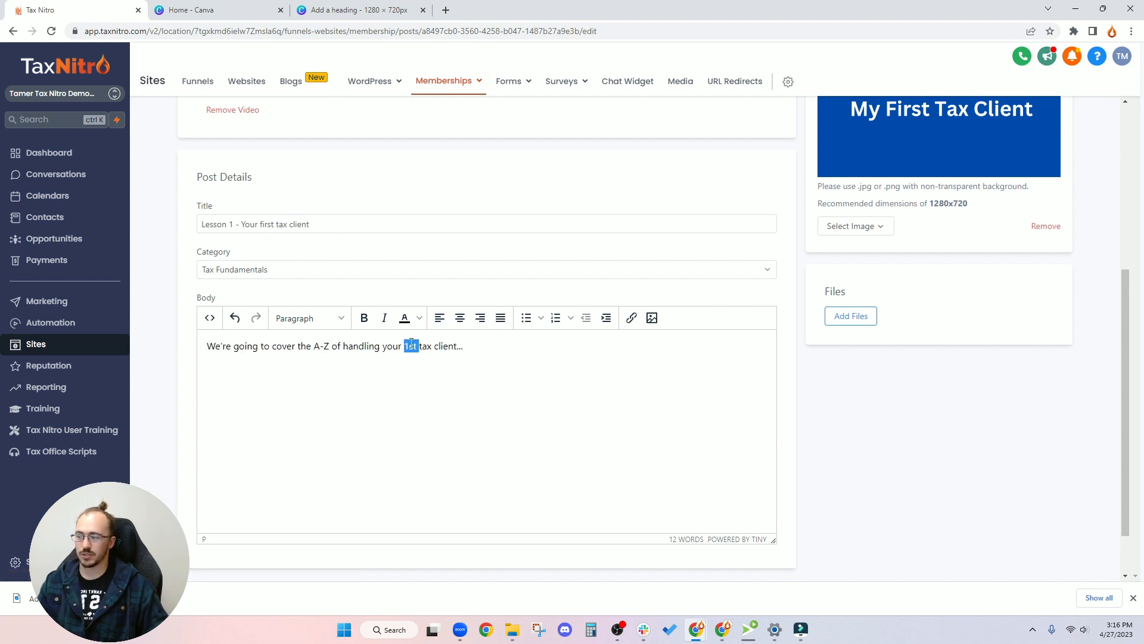
{"action": "left_click", "coordinate": [507, 342]}
{"action": "scroll", "coordinate": [506, 342], "scroll_direction": "up", "scroll_amount": 3}
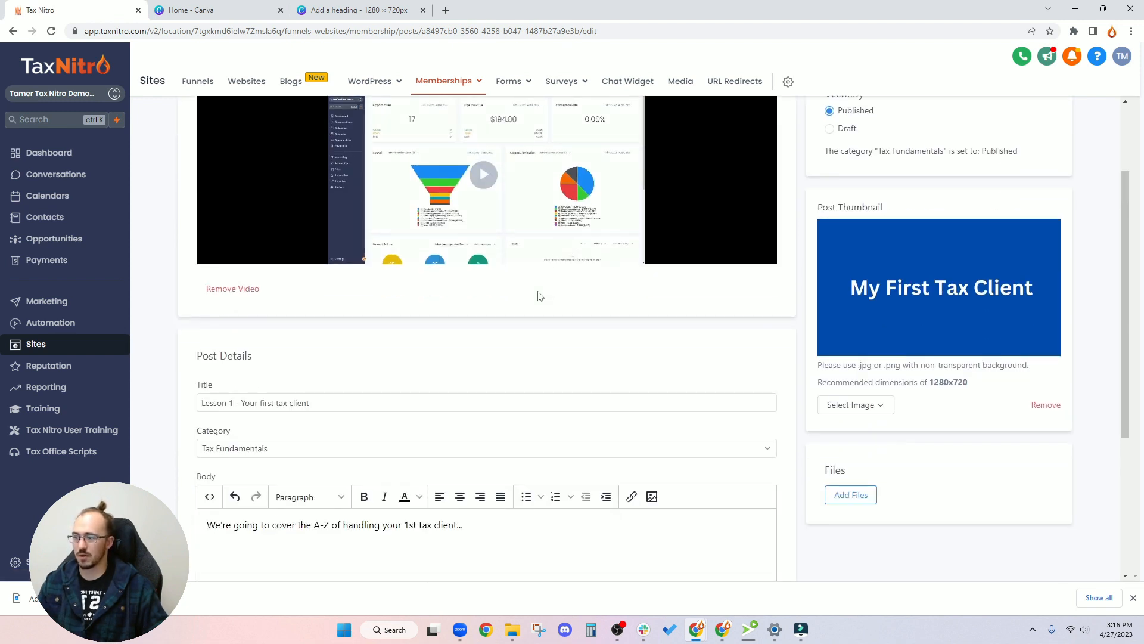
{"action": "scroll", "coordinate": [608, 337], "scroll_direction": "down", "scroll_amount": 2}
{"action": "triple_click", "coordinate": [540, 410]}
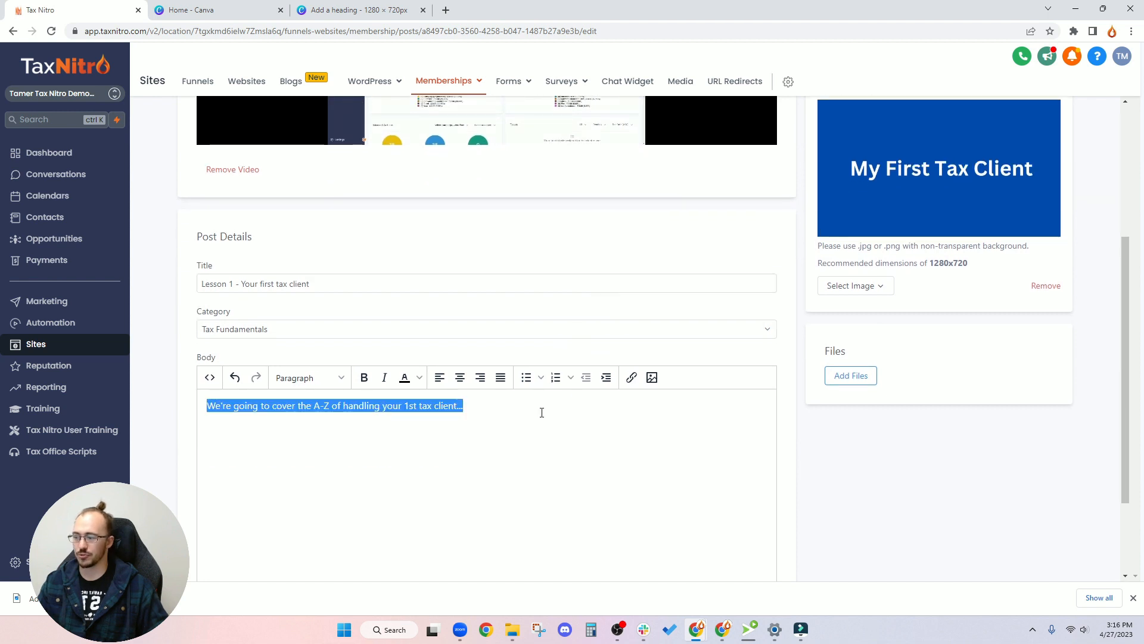
{"action": "left_click", "coordinate": [903, 466]}
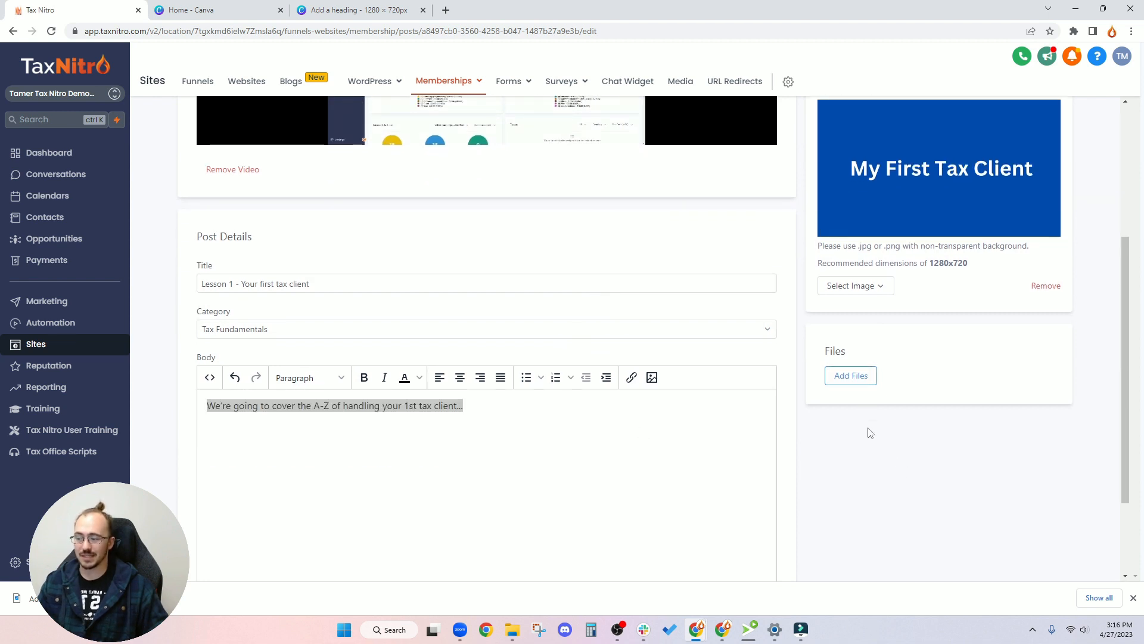
{"action": "left_click", "coordinate": [733, 408]}
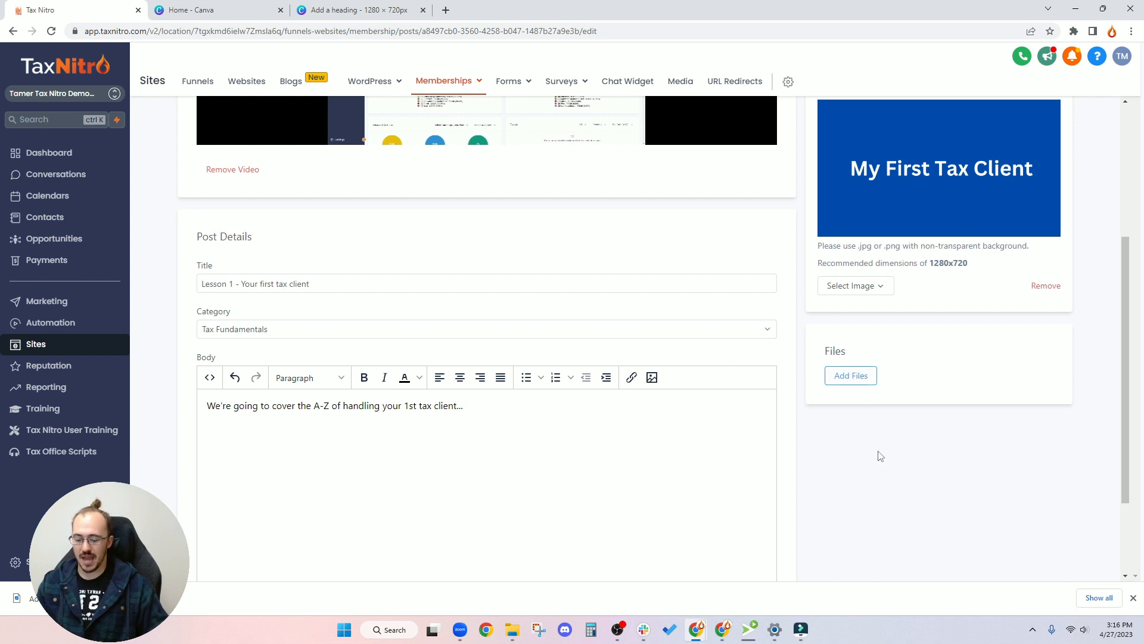
Step: Attach the PNG "Add a heading" from Downloads to the lesson's files
{"action": "key", "text": "F11"}
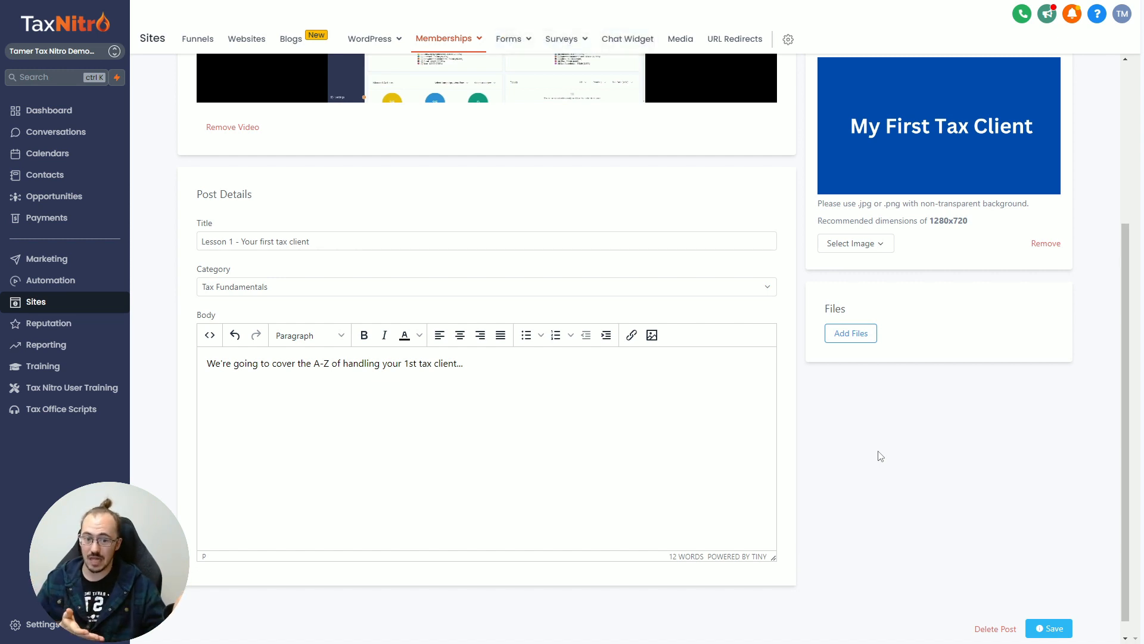
{"action": "left_click", "coordinate": [835, 332]}
{"action": "left_click", "coordinate": [621, 191]}
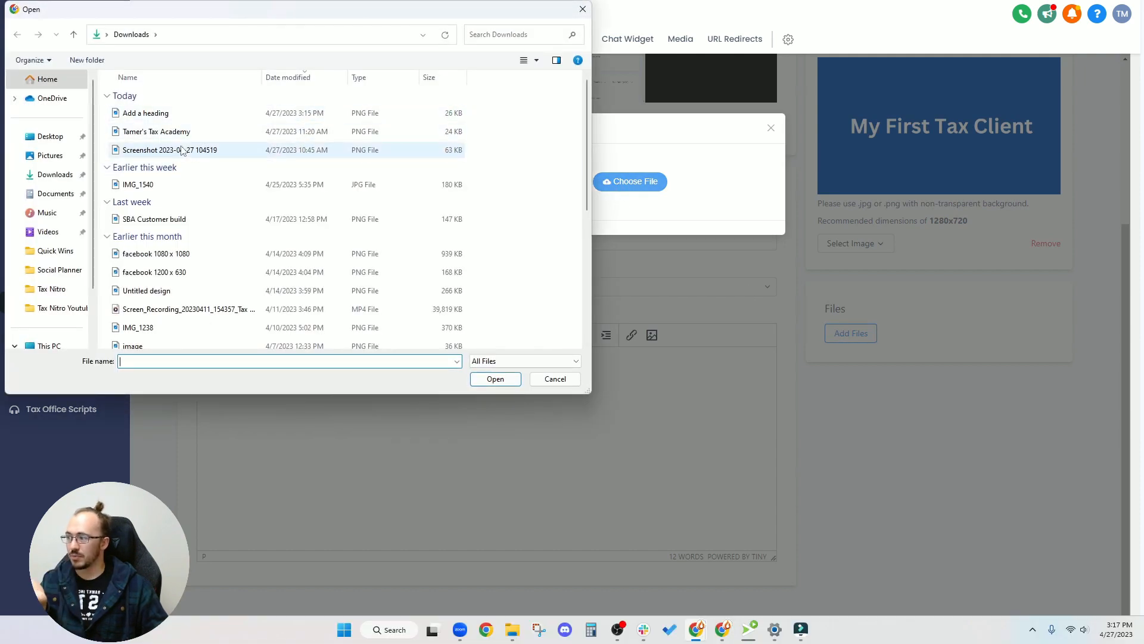
{"action": "double_click", "coordinate": [170, 115]}
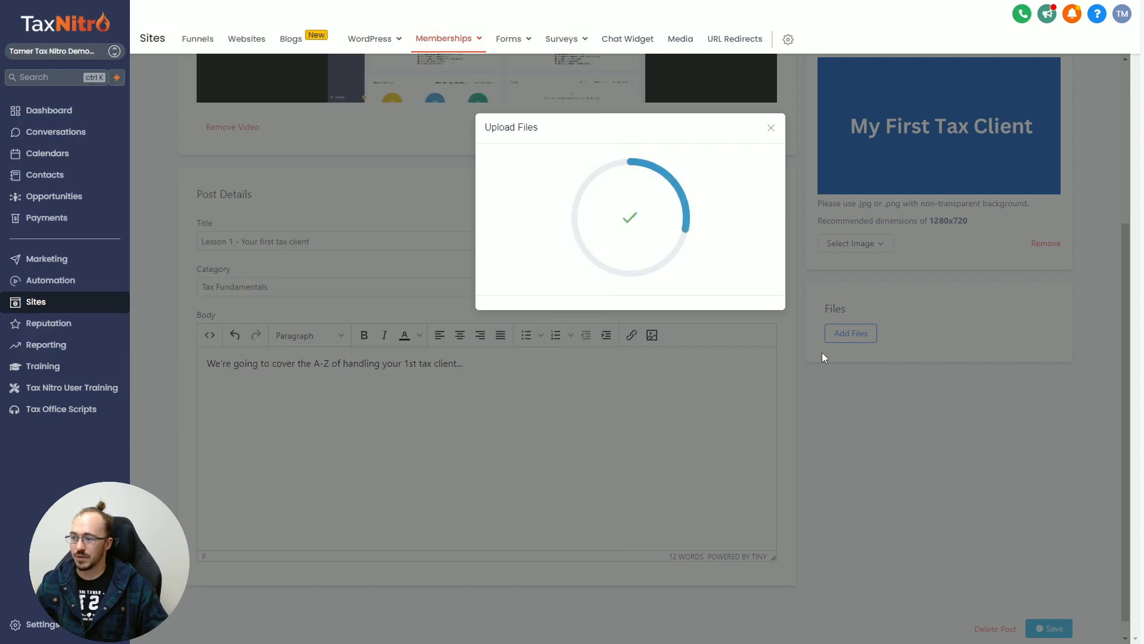
{"action": "left_click", "coordinate": [770, 129]}
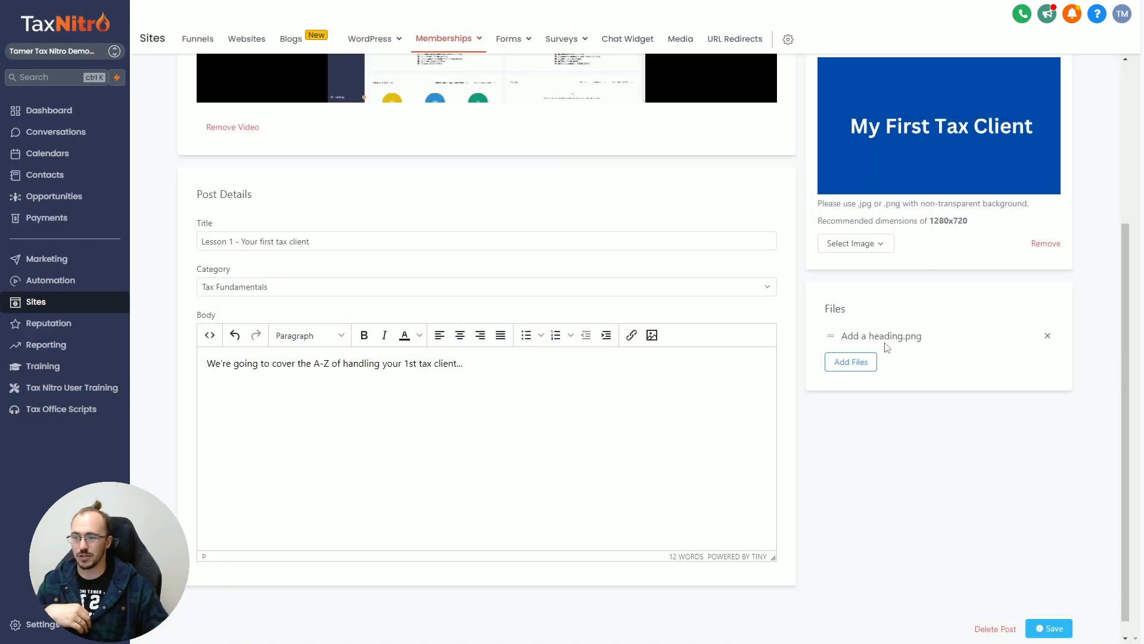
Step: Save the lesson "Lesson 1 - Your first tax client"
{"action": "scroll", "coordinate": [888, 347], "scroll_direction": "up", "scroll_amount": 1}
{"action": "left_click_drag", "start_coordinate": [1001, 281], "coordinate": [903, 281]}
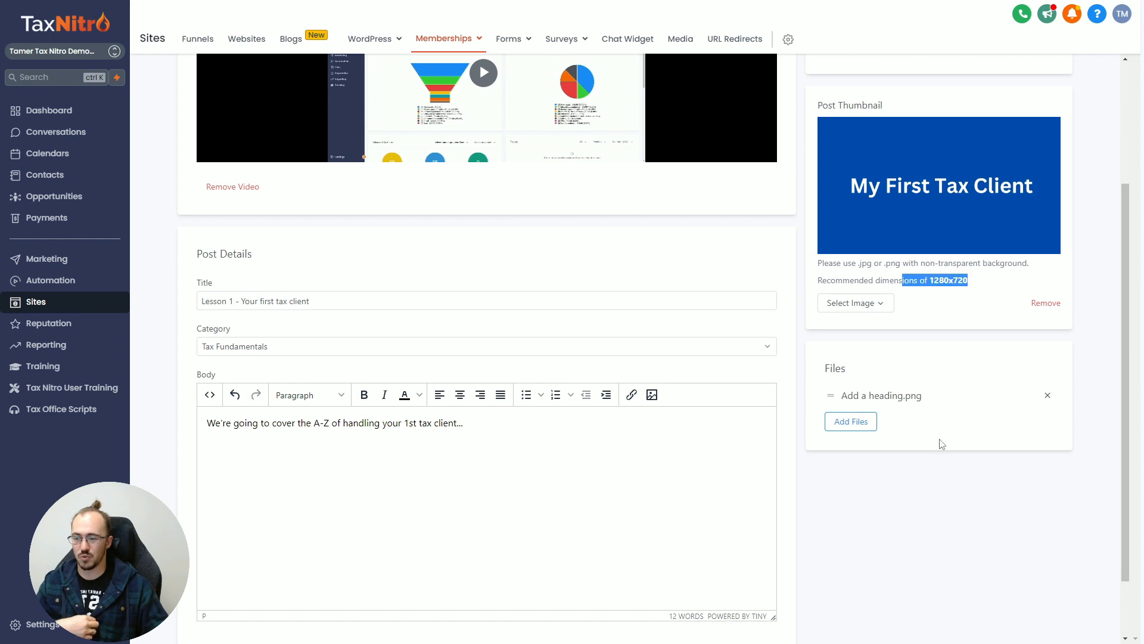
{"action": "left_click", "coordinate": [931, 415]}
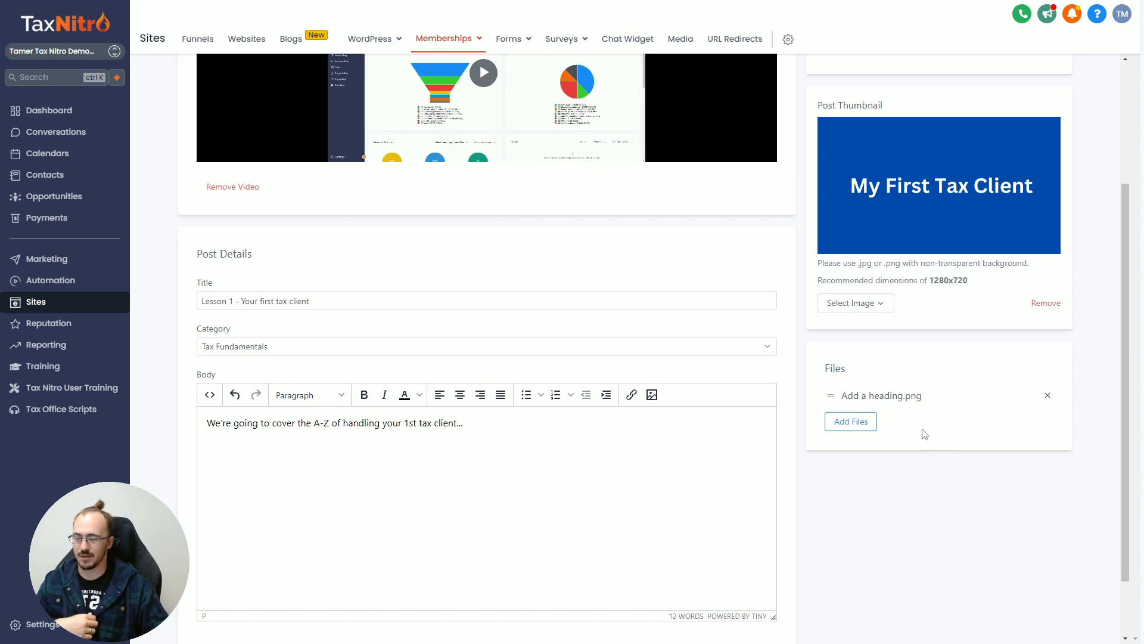
{"action": "scroll", "coordinate": [904, 404], "scroll_direction": "up", "scroll_amount": 3}
{"action": "left_click", "coordinate": [1053, 98]}
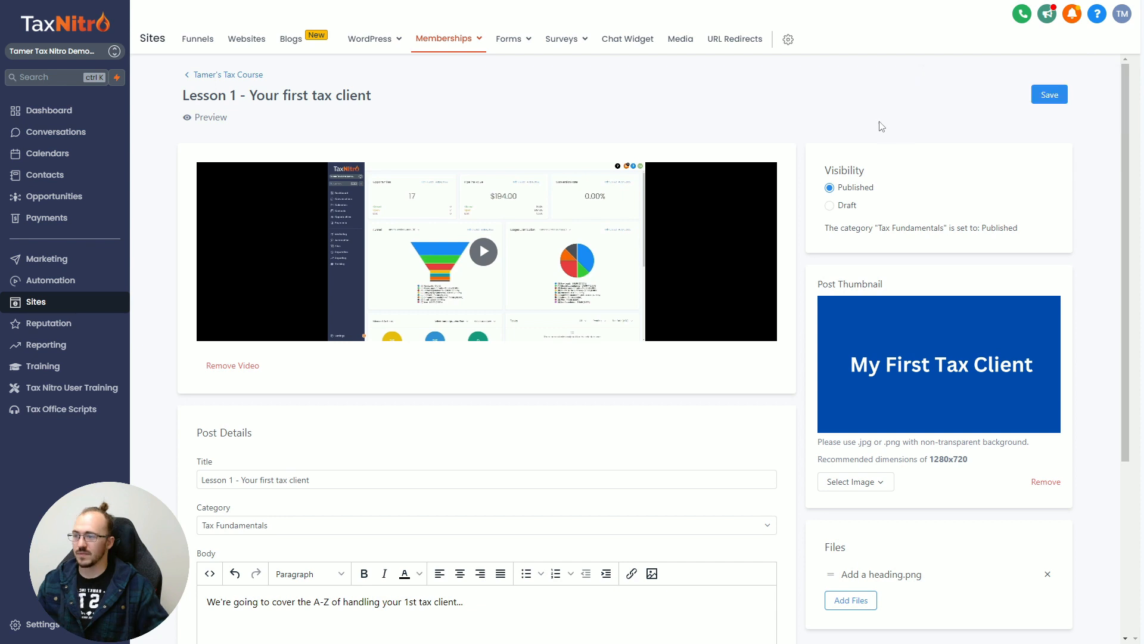
Step: Preview the lesson and play its video in full screen, checking the quality options before returning to the page and pausing
{"action": "left_click", "coordinate": [204, 118]}
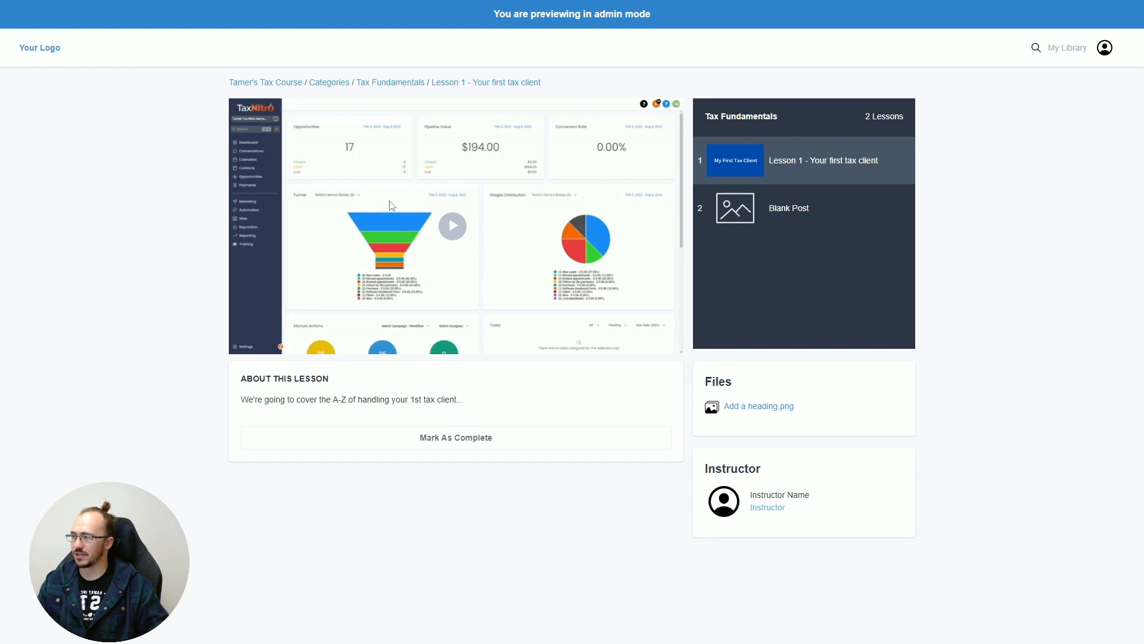
{"action": "left_click", "coordinate": [450, 227]}
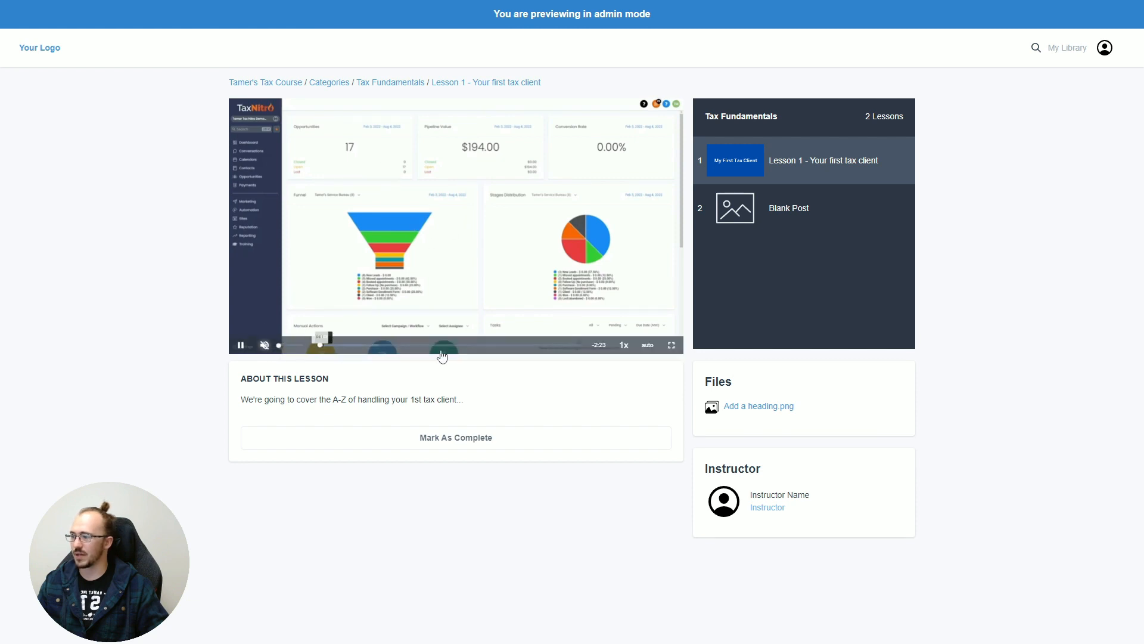
{"action": "left_click", "coordinate": [671, 345]}
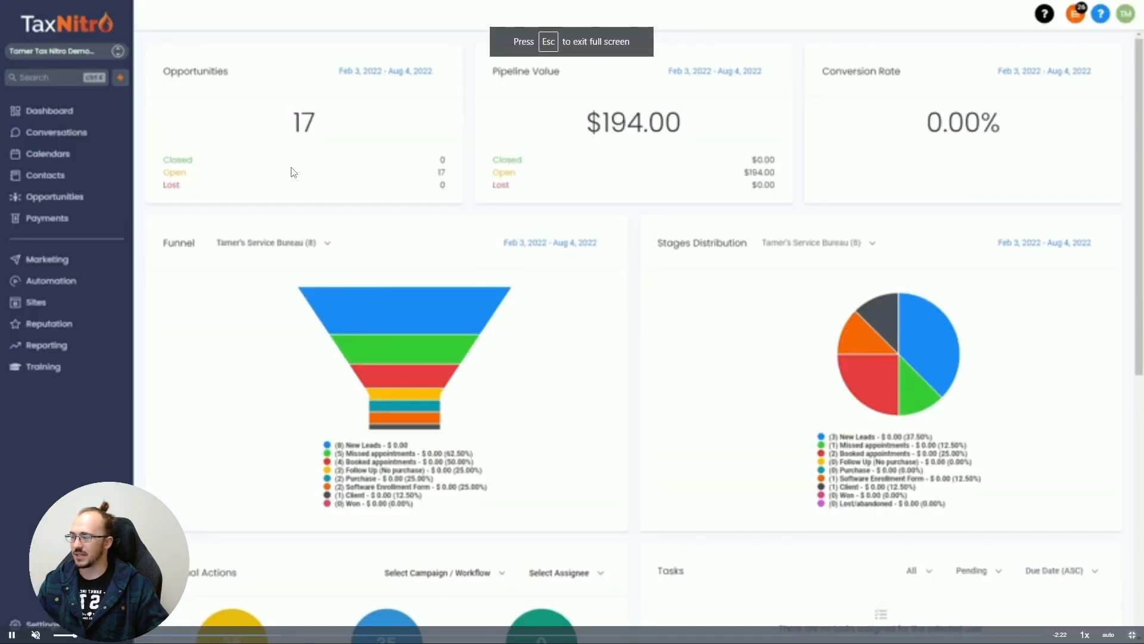
{"action": "mouse_move", "coordinate": [1102, 638]}
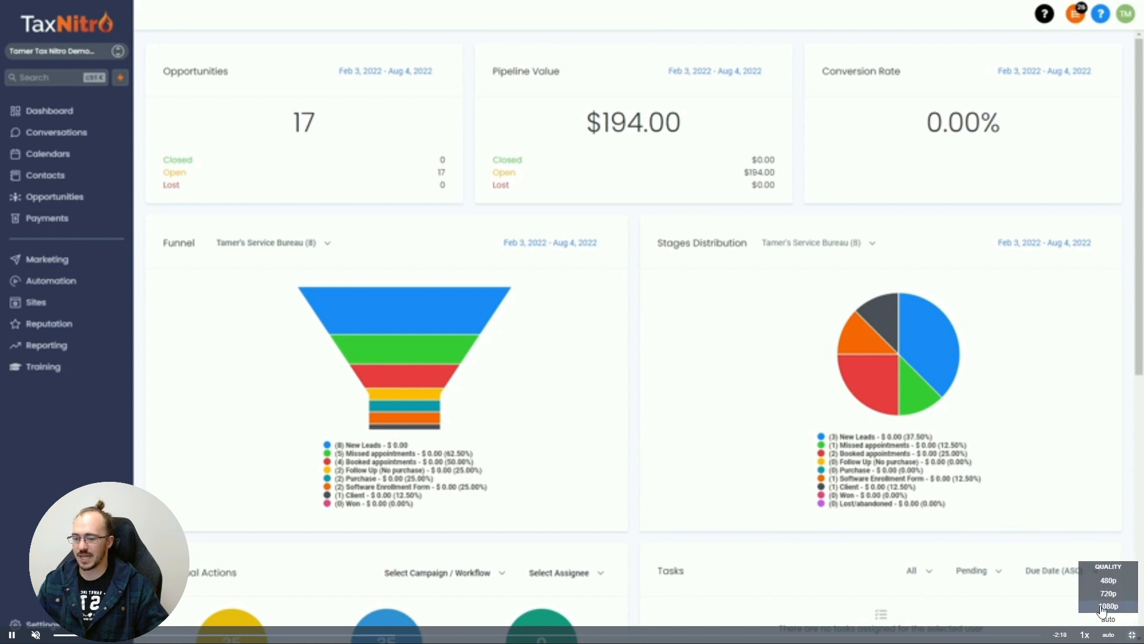
{"action": "left_click", "coordinate": [1107, 594]}
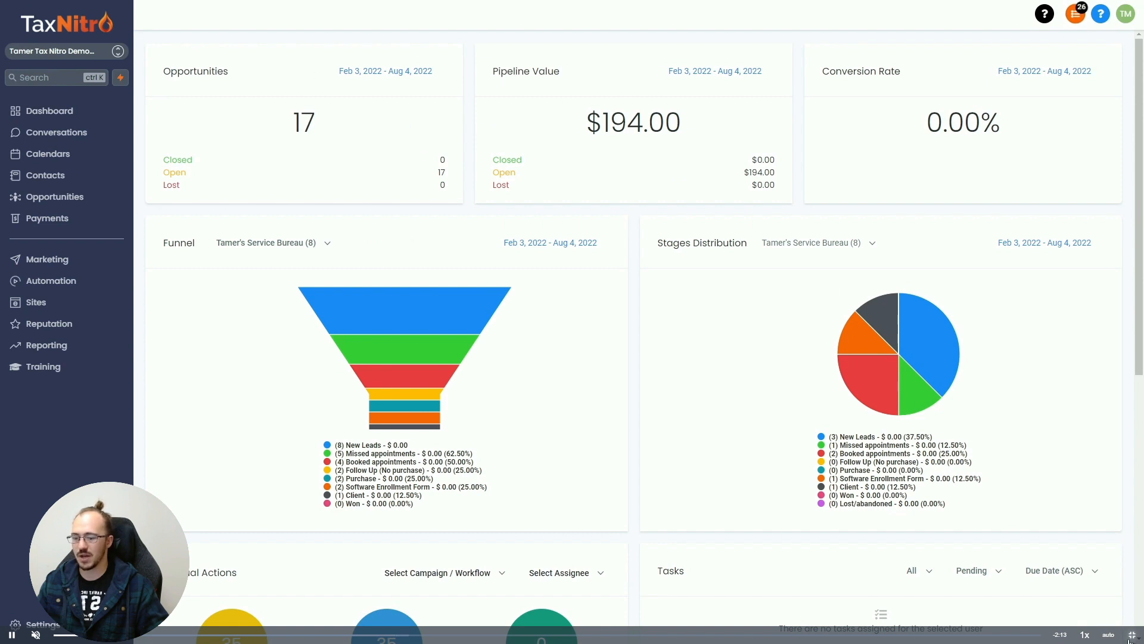
{"action": "key", "text": "Escape"}
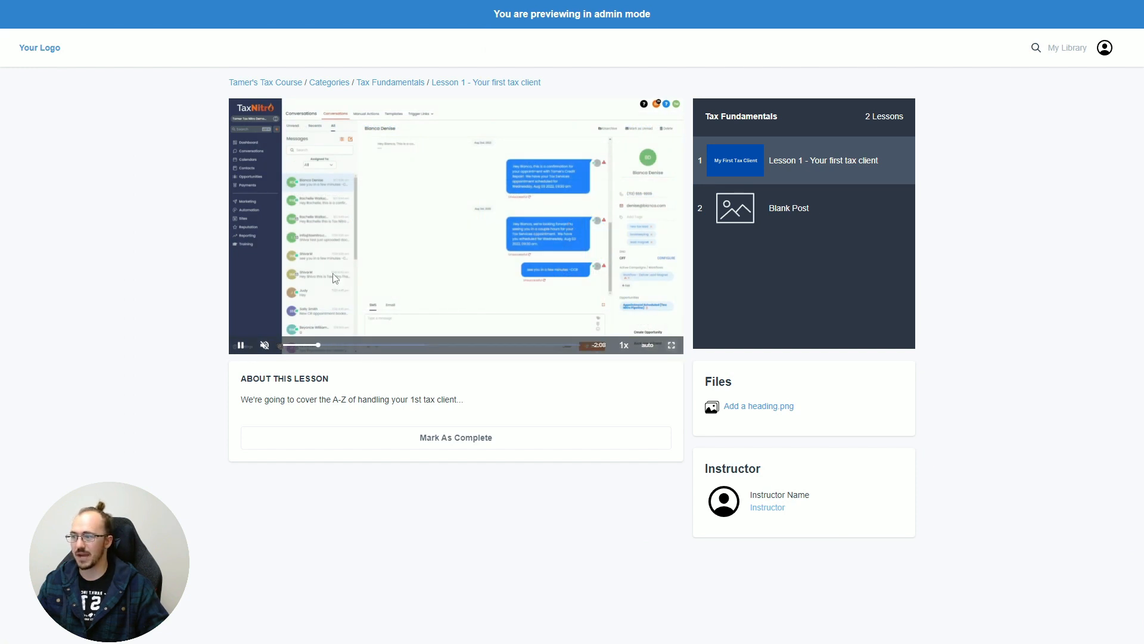
{"action": "left_click", "coordinate": [241, 345]}
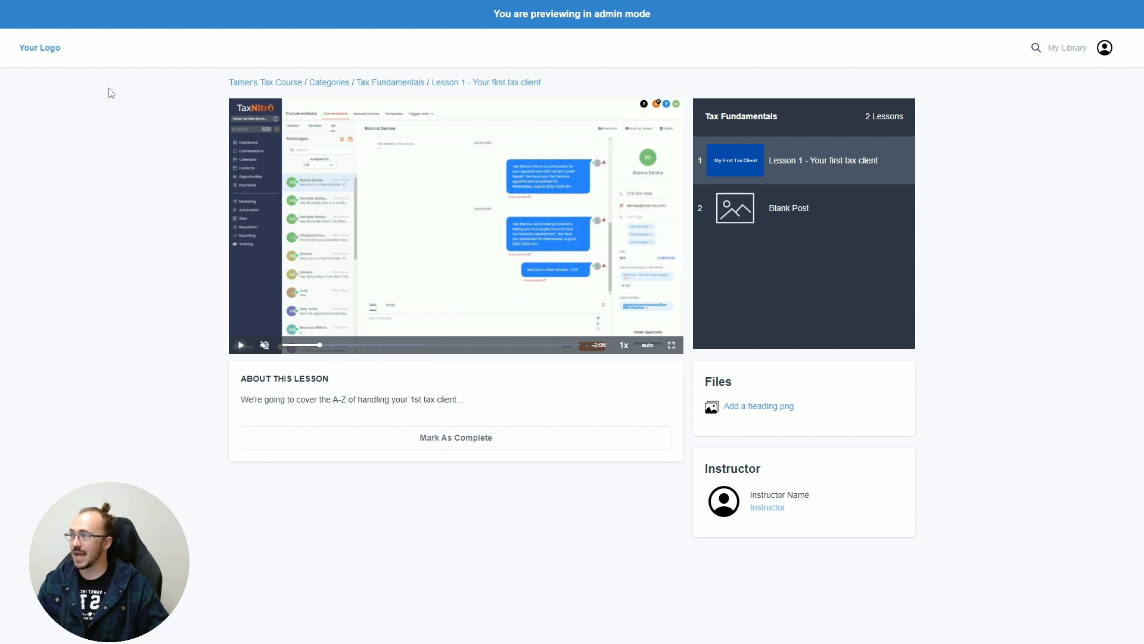
Step: Examine the logo placeholder and instructor card in the lesson preview and return to the lesson editor
{"action": "left_click_drag", "start_coordinate": [84, 55], "coordinate": [16, 52]}
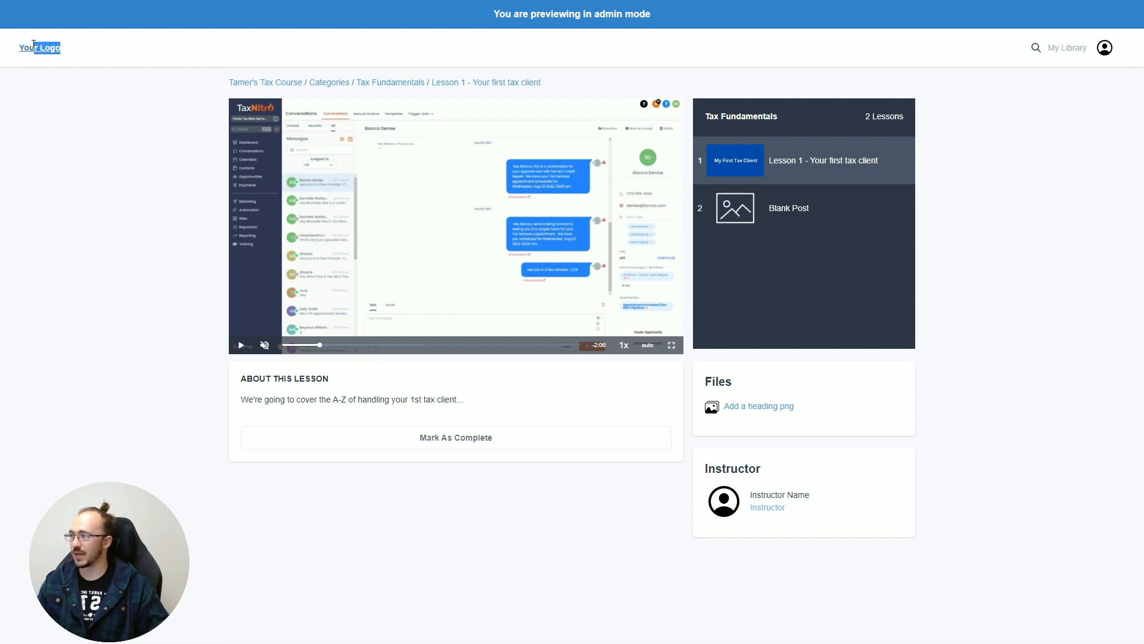
{"action": "left_click", "coordinate": [159, 52]}
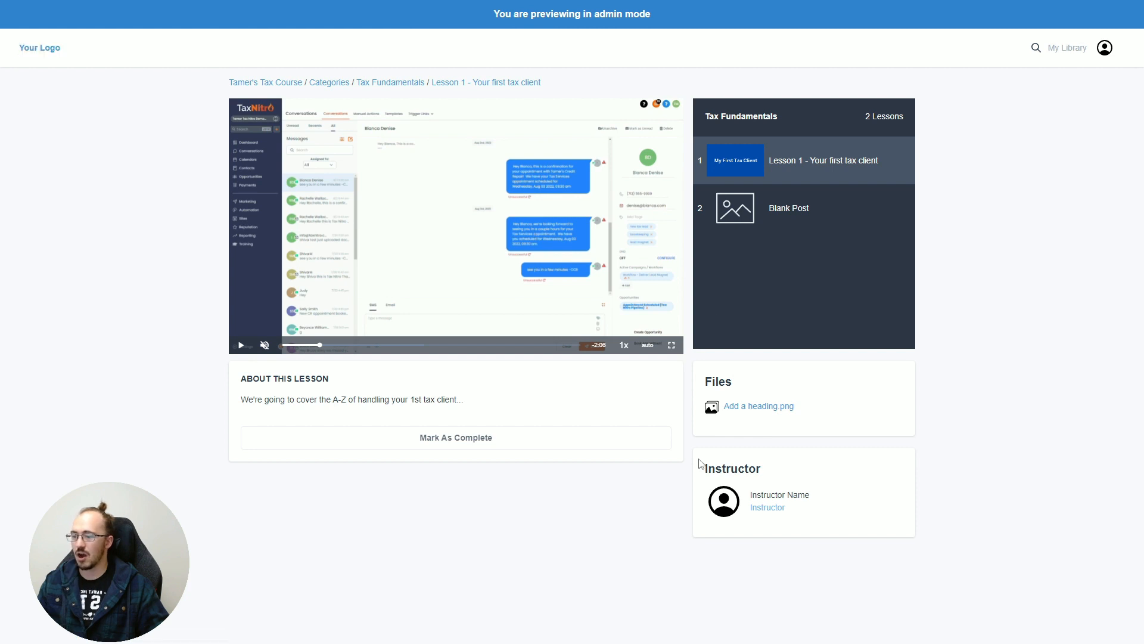
{"action": "left_click_drag", "start_coordinate": [701, 464], "coordinate": [843, 522]}
{"action": "left_click", "coordinate": [1026, 471]}
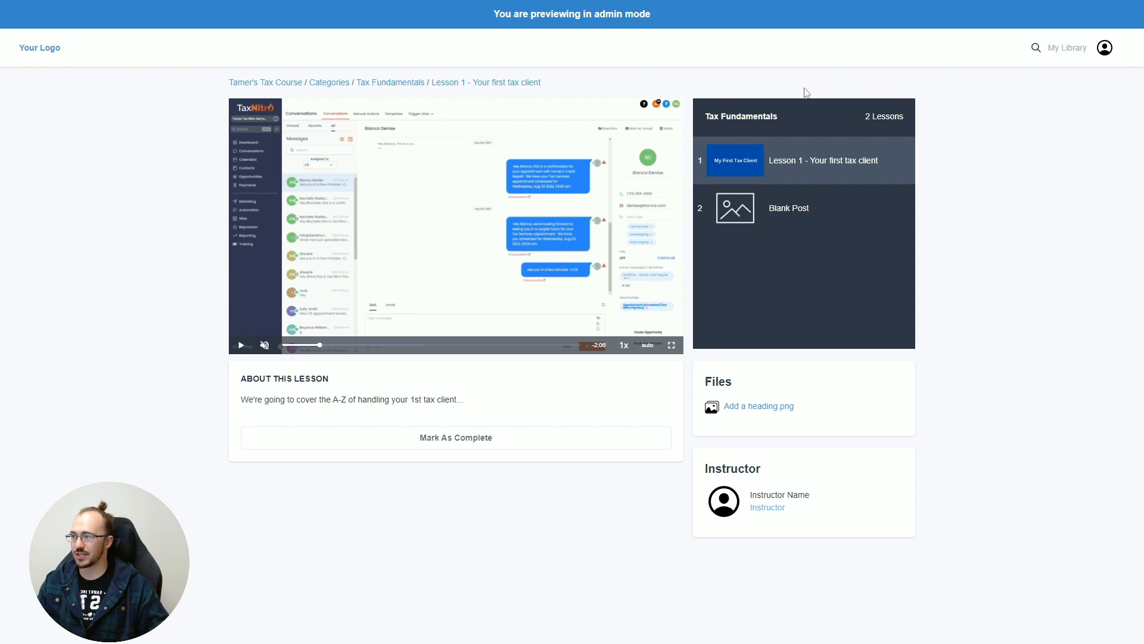
{"action": "key", "text": "F11"}
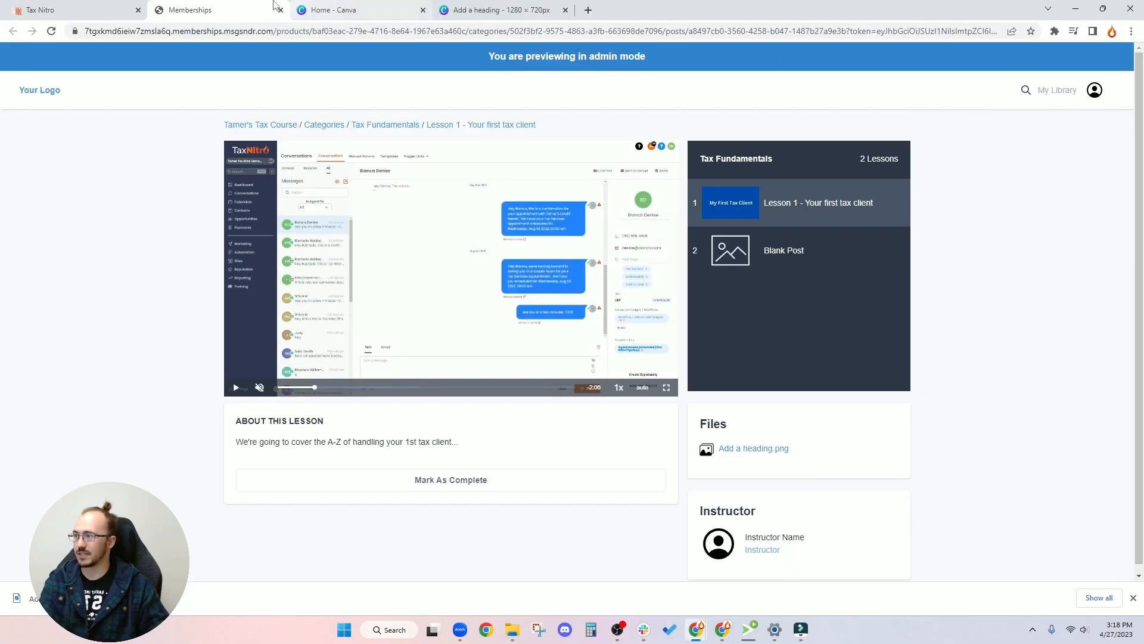
{"action": "left_click", "coordinate": [109, 5]}
{"action": "key", "text": "F11"}
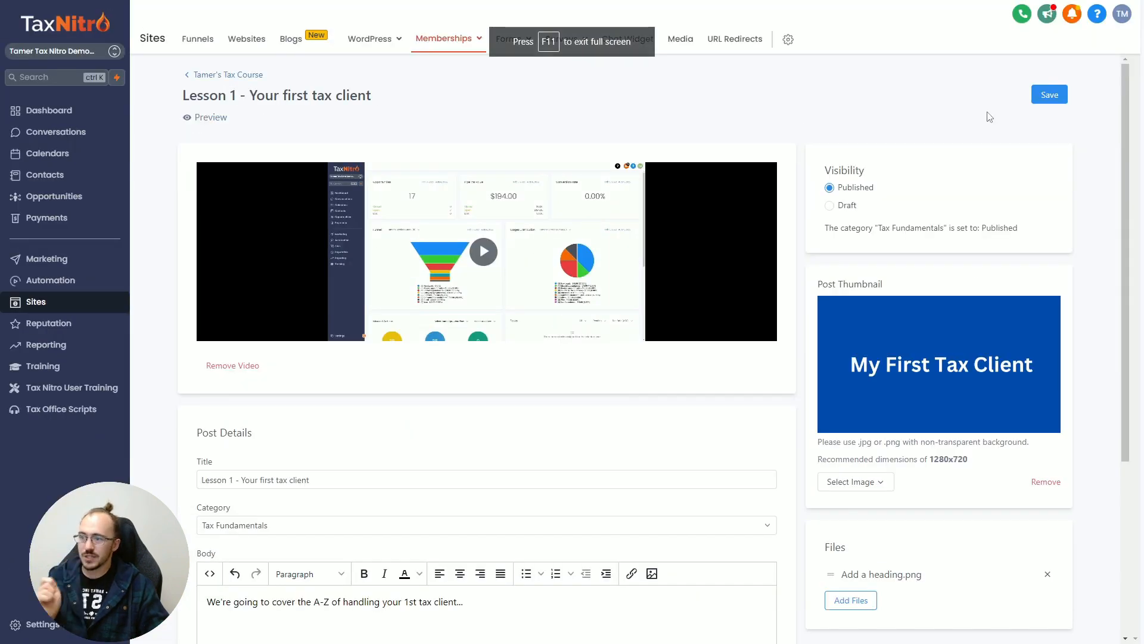
Step: Return to the course outline and preview the whole course, examining its lesson progress, instructor and three category sections
{"action": "left_click", "coordinate": [237, 76]}
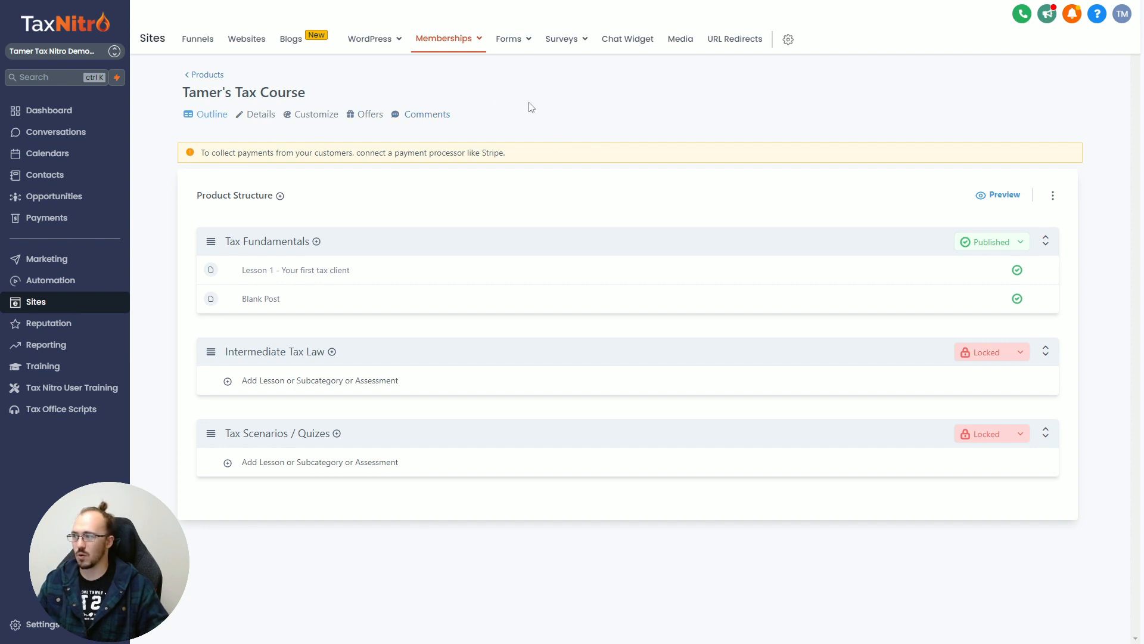
{"action": "left_click", "coordinate": [996, 196]}
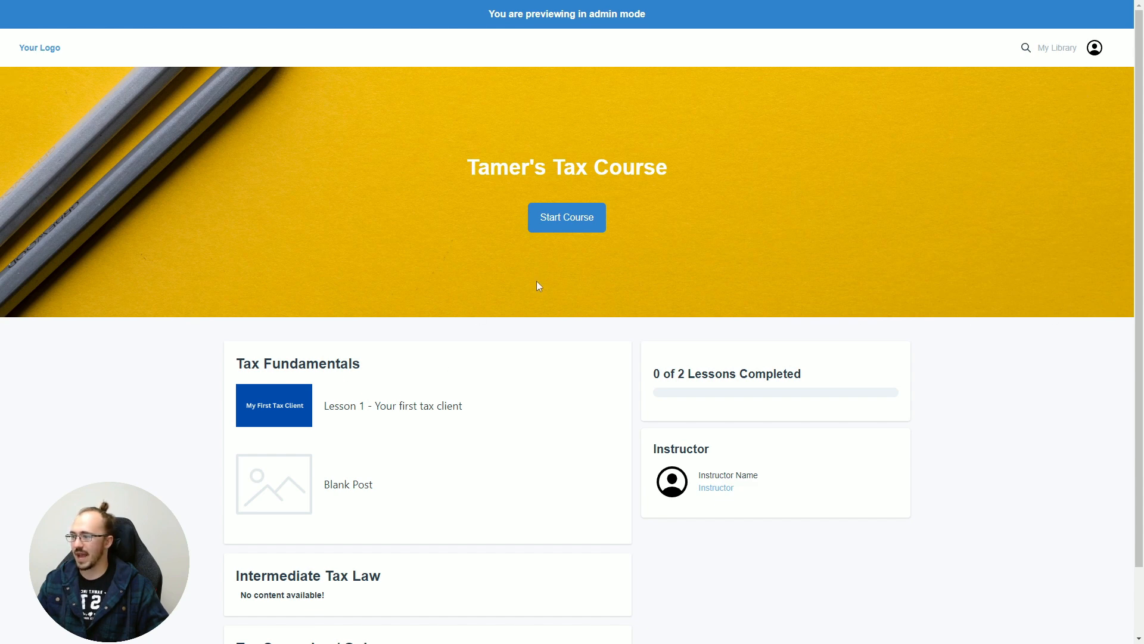
{"action": "scroll", "coordinate": [411, 279], "scroll_direction": "down", "scroll_amount": 1}
{"action": "left_click_drag", "start_coordinate": [642, 301], "coordinate": [871, 298]}
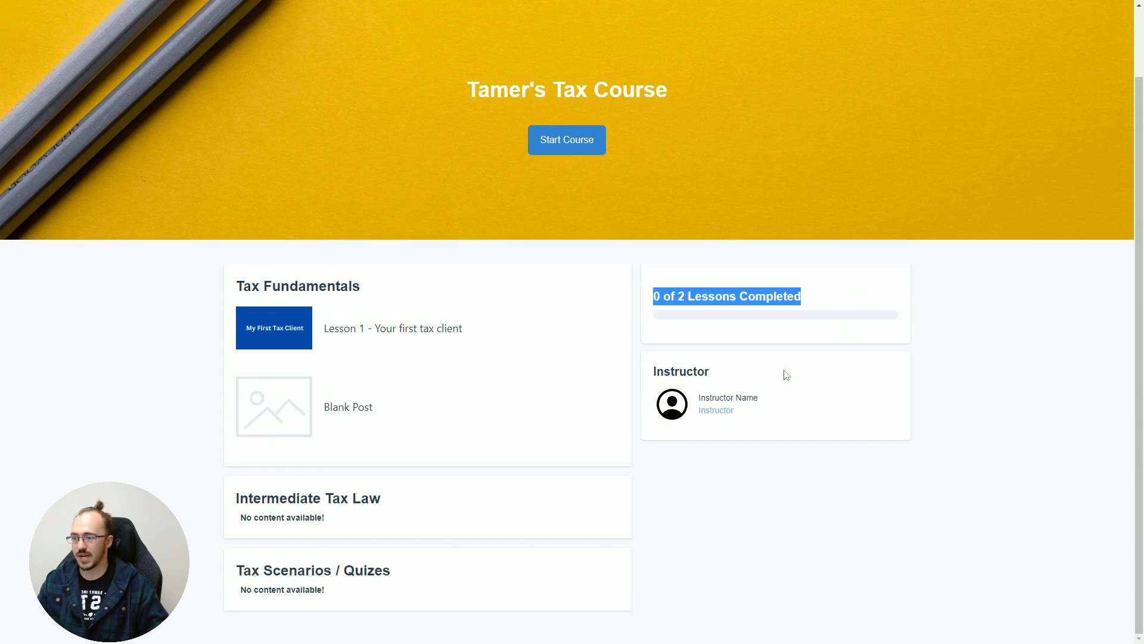
{"action": "left_click", "coordinate": [689, 373]}
{"action": "left_click_drag", "start_coordinate": [689, 374], "coordinate": [757, 453]}
{"action": "left_click", "coordinate": [757, 453]}
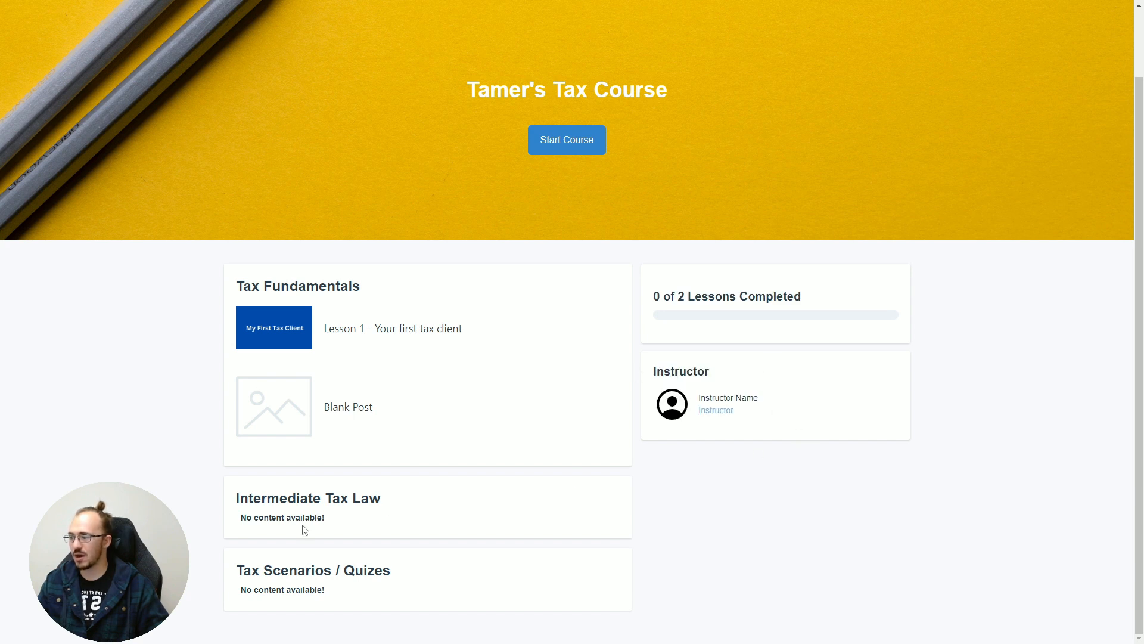
{"action": "left_click_drag", "start_coordinate": [324, 517], "coordinate": [233, 493]}
{"action": "left_click_drag", "start_coordinate": [368, 599], "coordinate": [222, 564]}
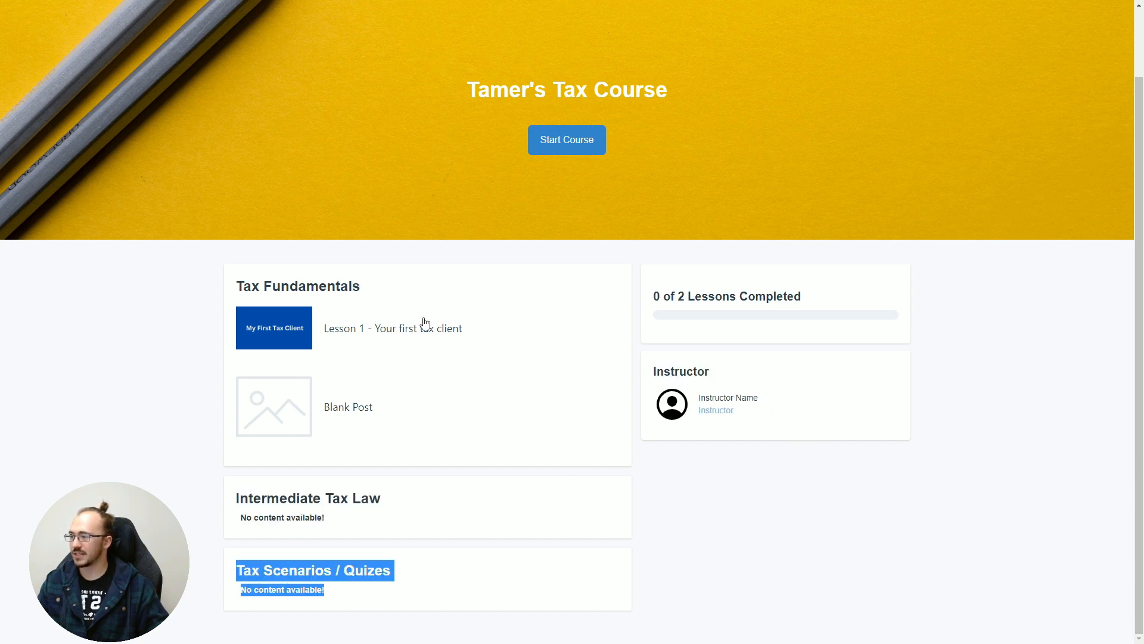
{"action": "left_click_drag", "start_coordinate": [408, 328], "coordinate": [195, 272]}
{"action": "left_click", "coordinate": [149, 286]}
{"action": "scroll", "coordinate": [173, 257], "scroll_direction": "up", "scroll_amount": 1}
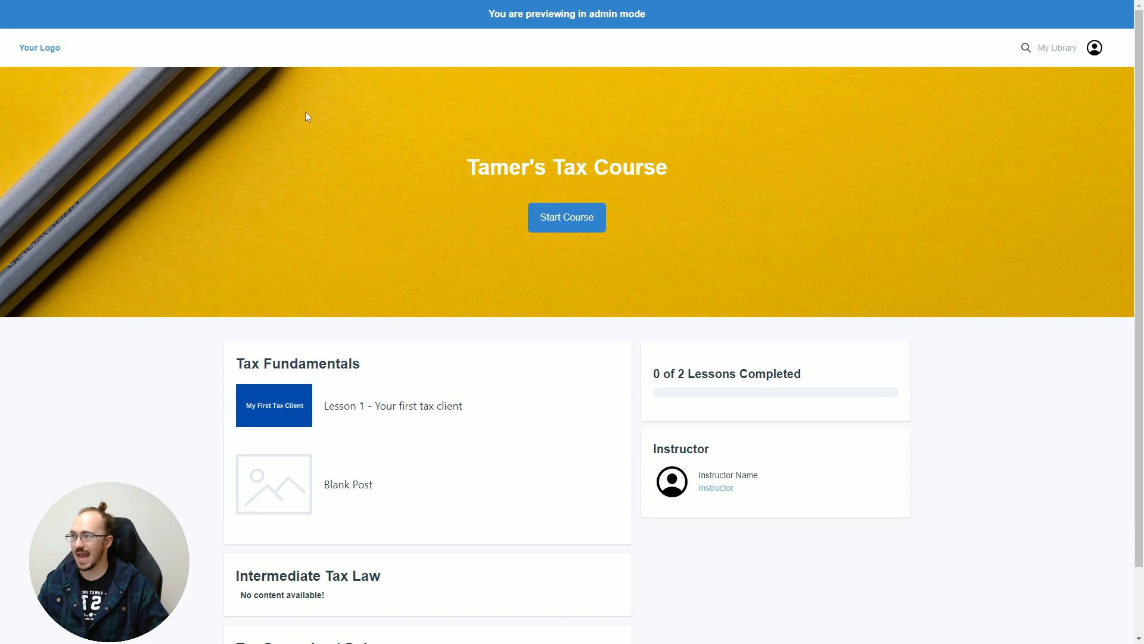
Step: Return to the course editor and open the product details, examining the title, description and product thumbnail settings
{"action": "key", "text": "F11"}
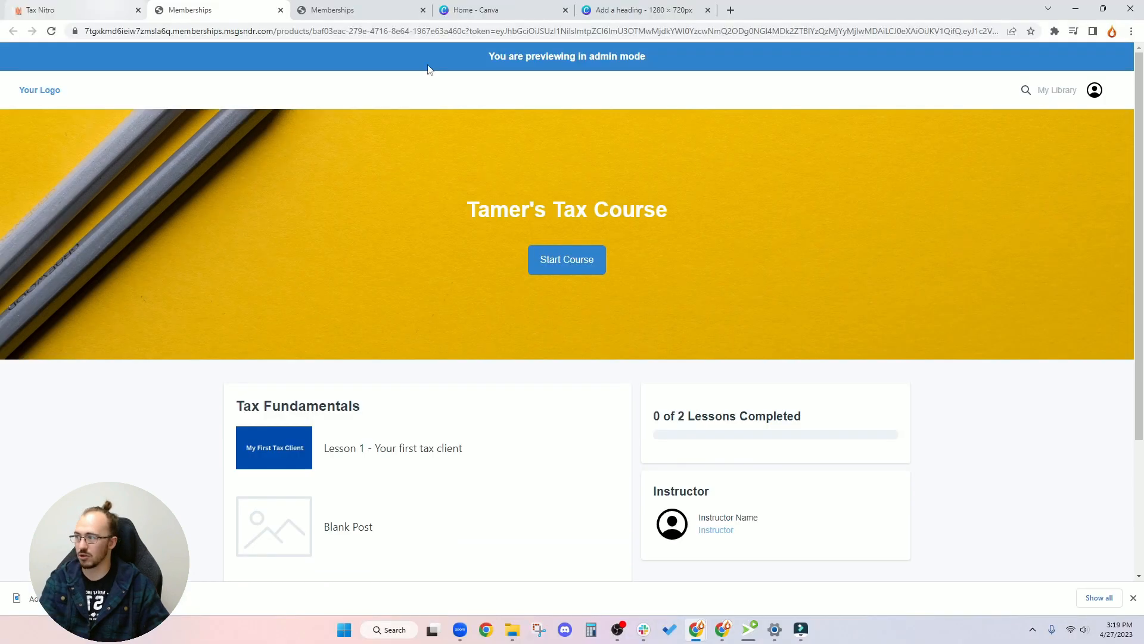
{"action": "left_click", "coordinate": [117, 3]}
{"action": "key", "text": "F11"}
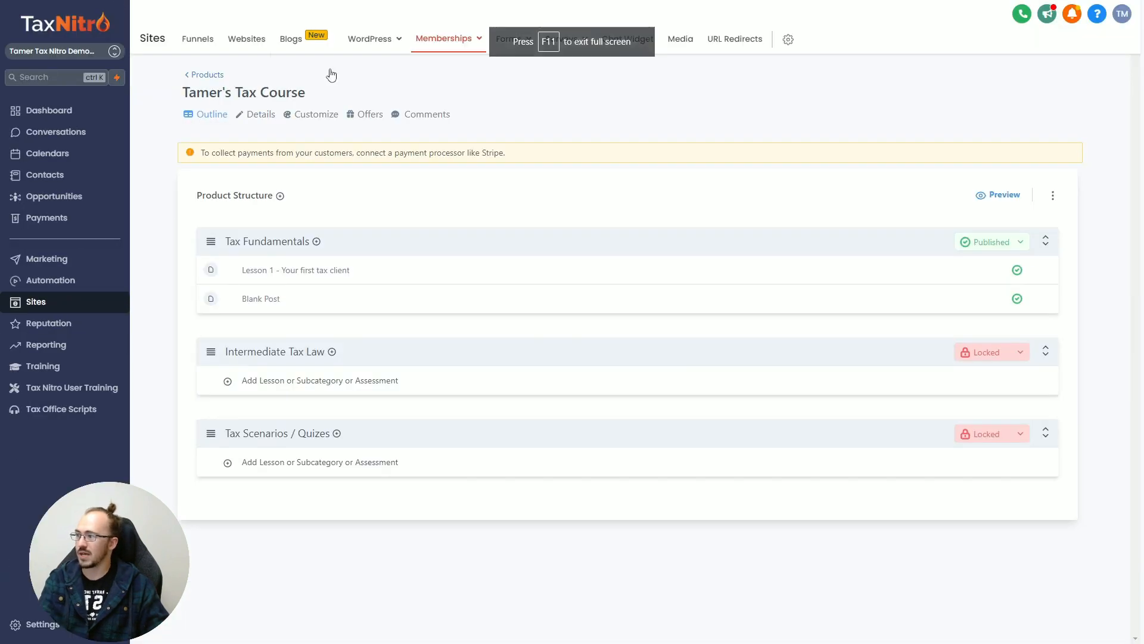
{"action": "left_click", "coordinate": [258, 119]}
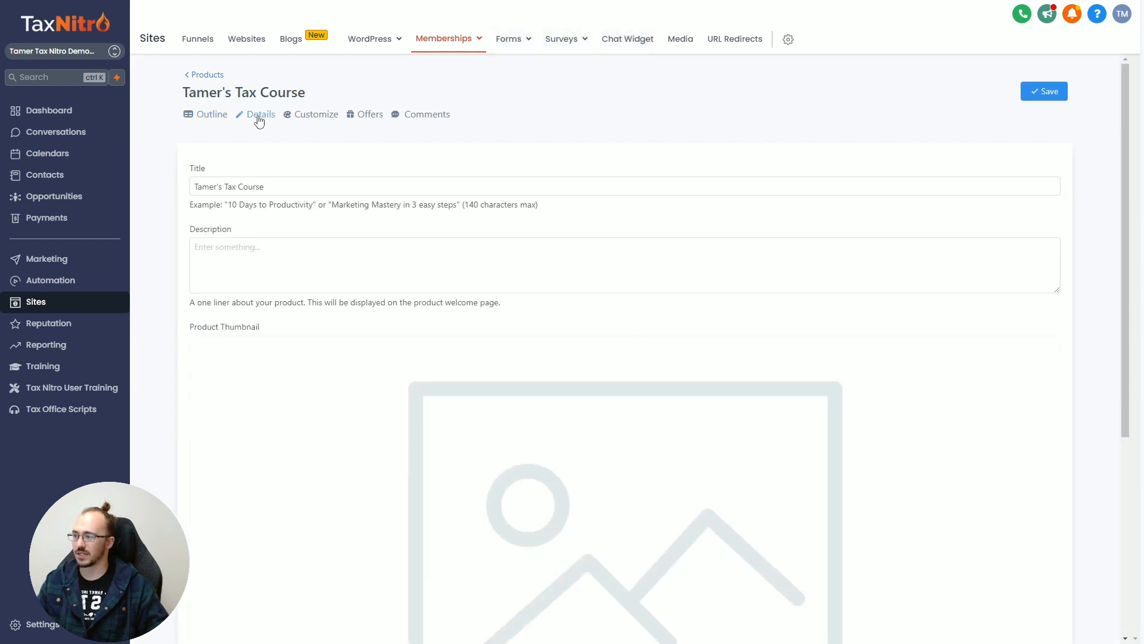
{"action": "left_click", "coordinate": [251, 264]}
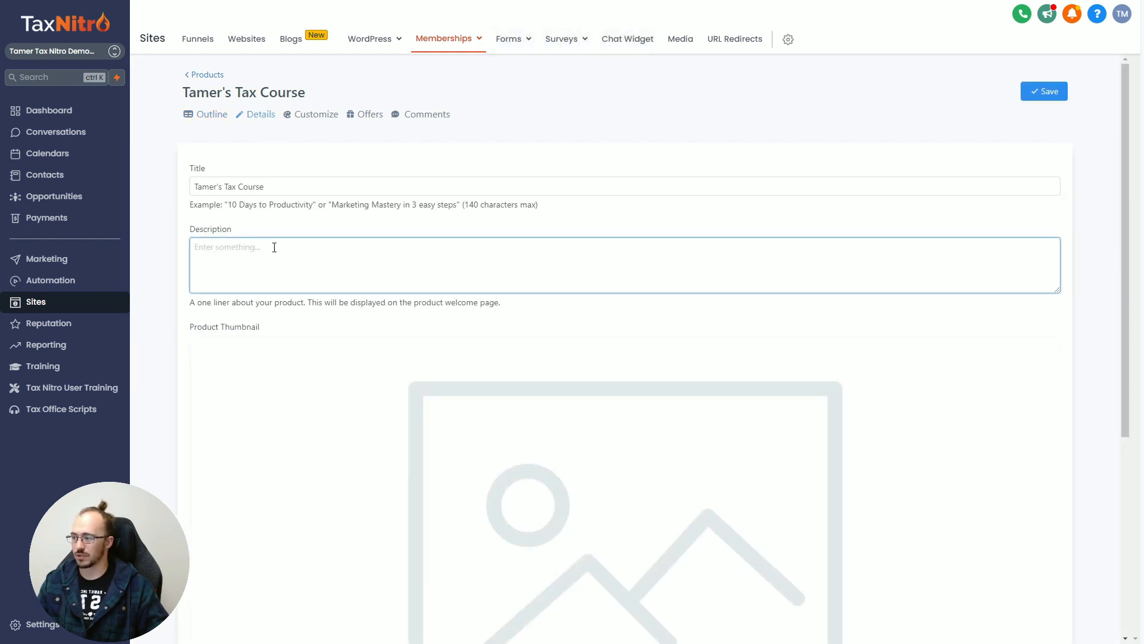
{"action": "left_click", "coordinate": [289, 334]}
{"action": "scroll", "coordinate": [291, 322], "scroll_direction": "down", "scroll_amount": 4}
{"action": "left_click_drag", "start_coordinate": [186, 88], "coordinate": [297, 98]}
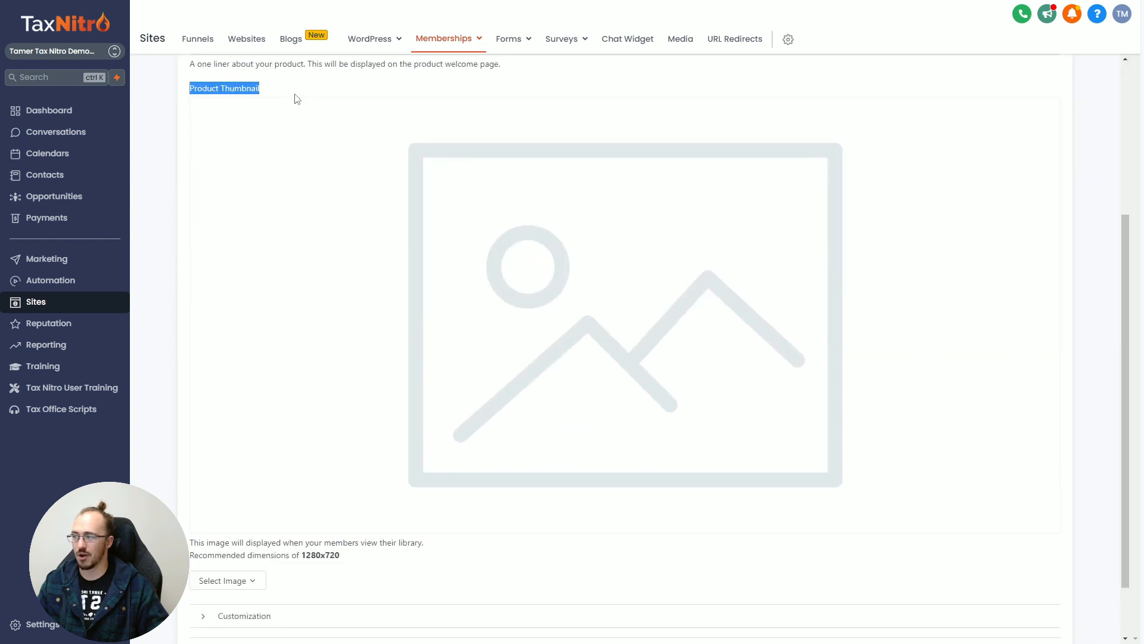
{"action": "scroll", "coordinate": [409, 444], "scroll_direction": "down", "scroll_amount": 1}
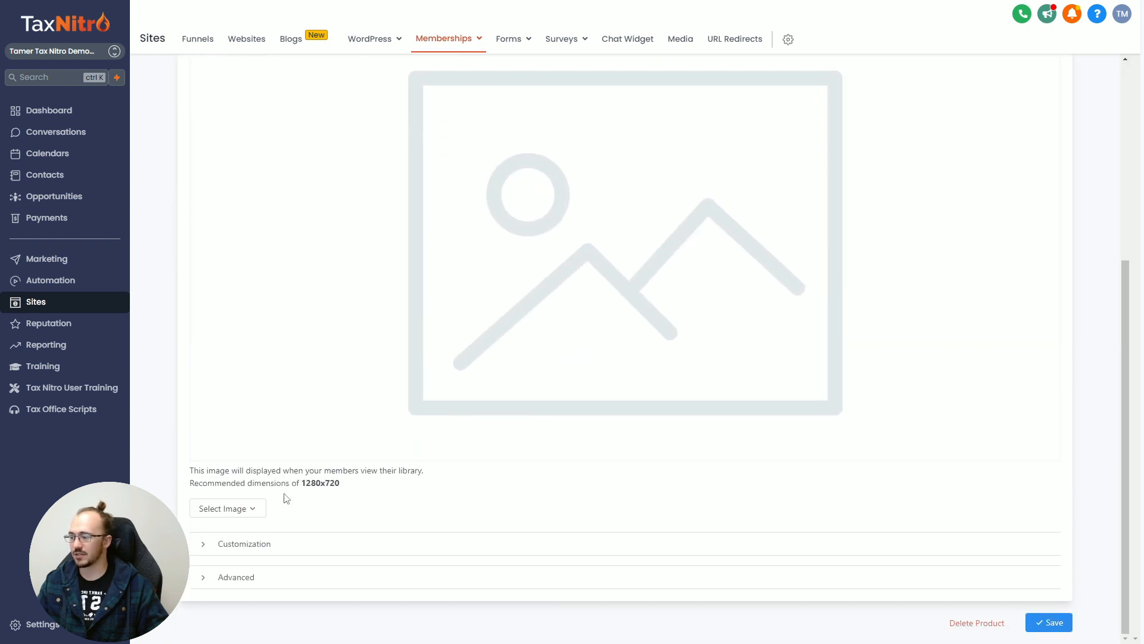
Step: Expand the product's Customization settings and examine the instructor heading and headshot fields
{"action": "left_click", "coordinate": [250, 543]}
{"action": "scroll", "coordinate": [258, 362], "scroll_direction": "down", "scroll_amount": 3}
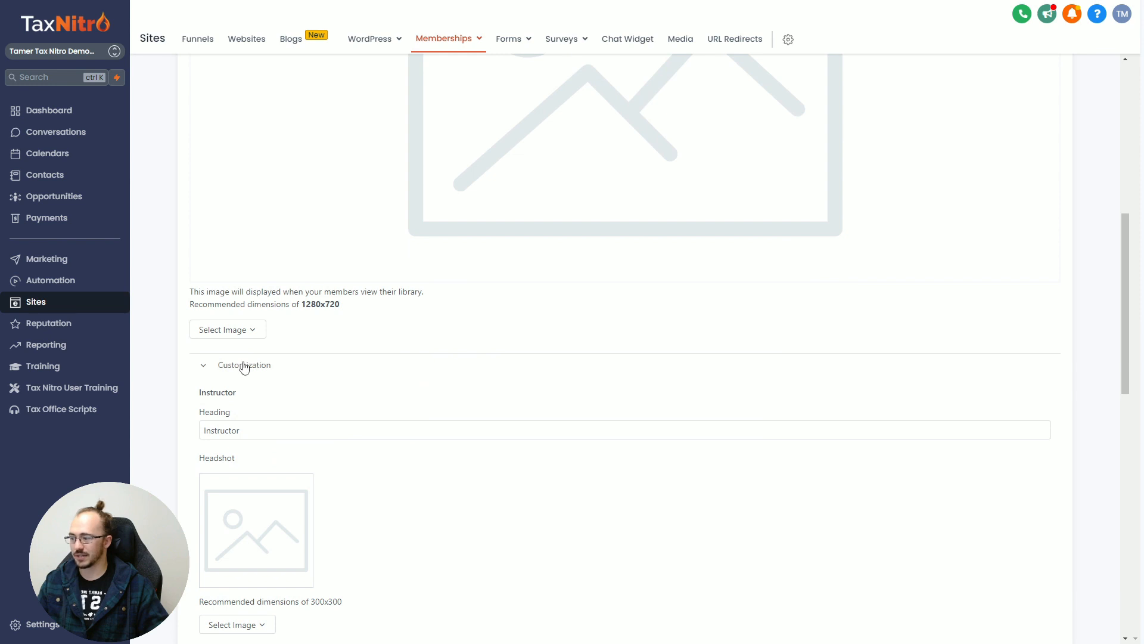
{"action": "scroll", "coordinate": [262, 322], "scroll_direction": "down", "scroll_amount": 3}
{"action": "left_click", "coordinate": [303, 250]}
{"action": "left_click_drag", "start_coordinate": [302, 250], "coordinate": [259, 287]}
{"action": "left_click", "coordinate": [185, 256]}
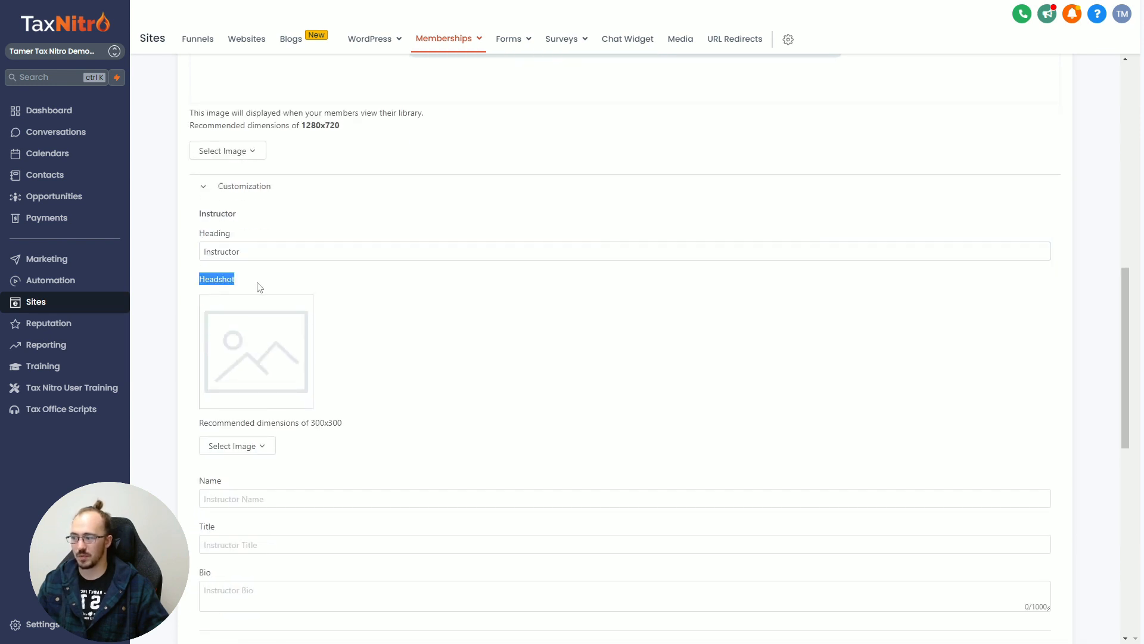
Step: Enter the instructor's name and set the instructor title to "Tax Nitro Head of Support", leaving the bio empty
{"action": "left_click", "coordinate": [322, 456]}
{"action": "scroll", "coordinate": [320, 455], "scroll_direction": "down", "scroll_amount": 2}
{"action": "left_click_drag", "start_coordinate": [197, 363], "coordinate": [274, 379]}
{"action": "left_click", "coordinate": [274, 379]}
{"action": "type", "text": "Tamer"}
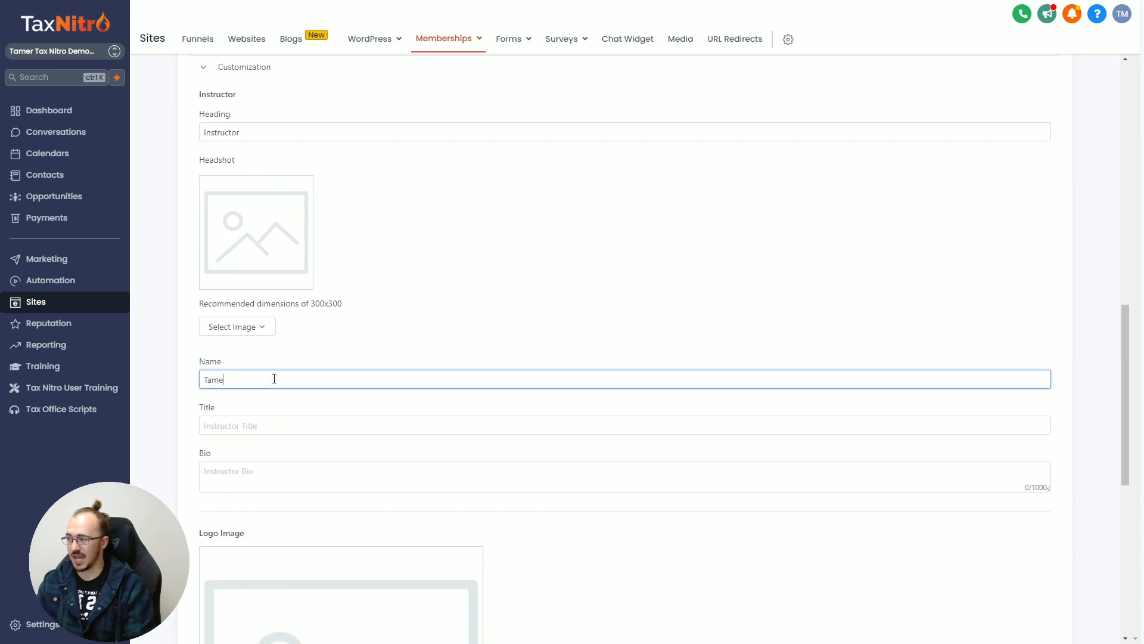
{"action": "key", "text": "Tab"}
{"action": "type", "text": "Ta"}
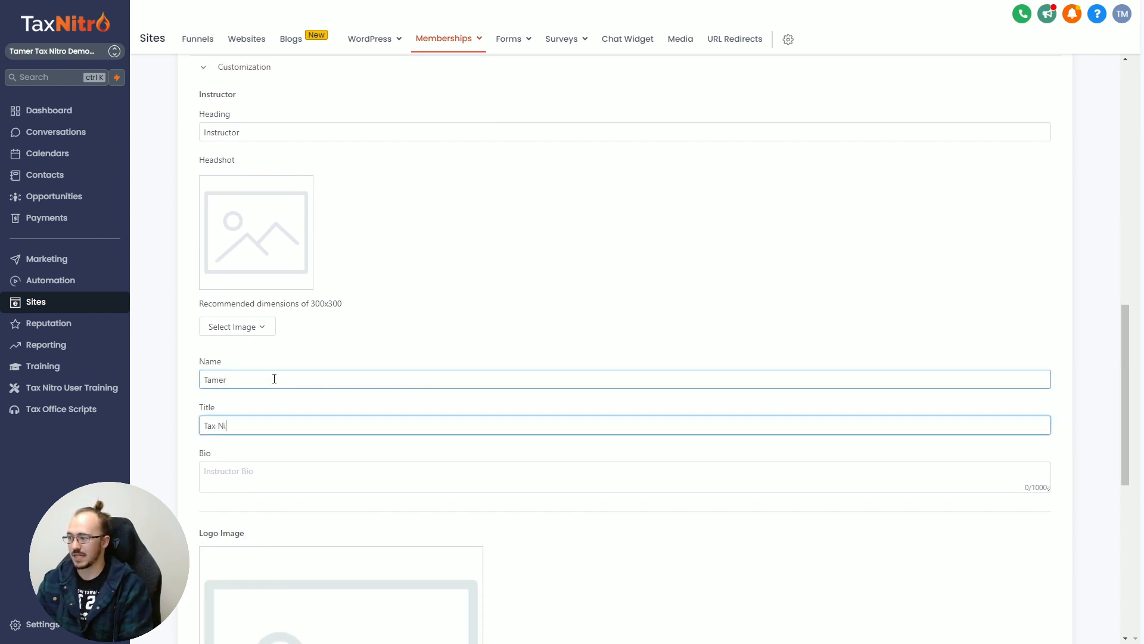
{"action": "type", "text": "x Nitro Head of Su"}
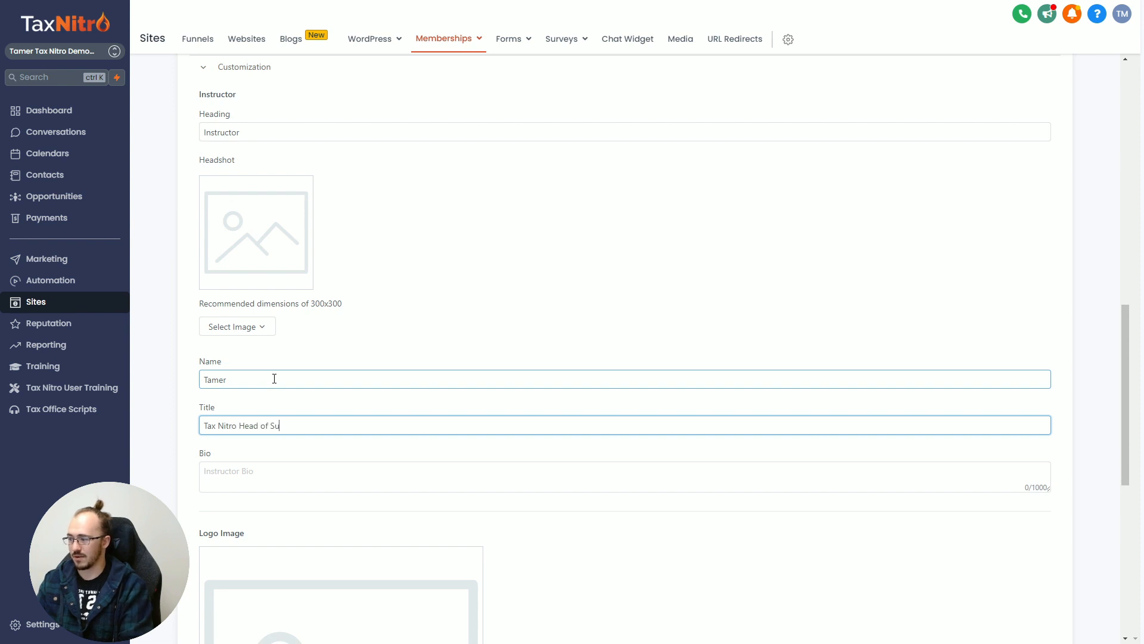
{"action": "type", "text": "pport"}
{"action": "left_click", "coordinate": [302, 483]}
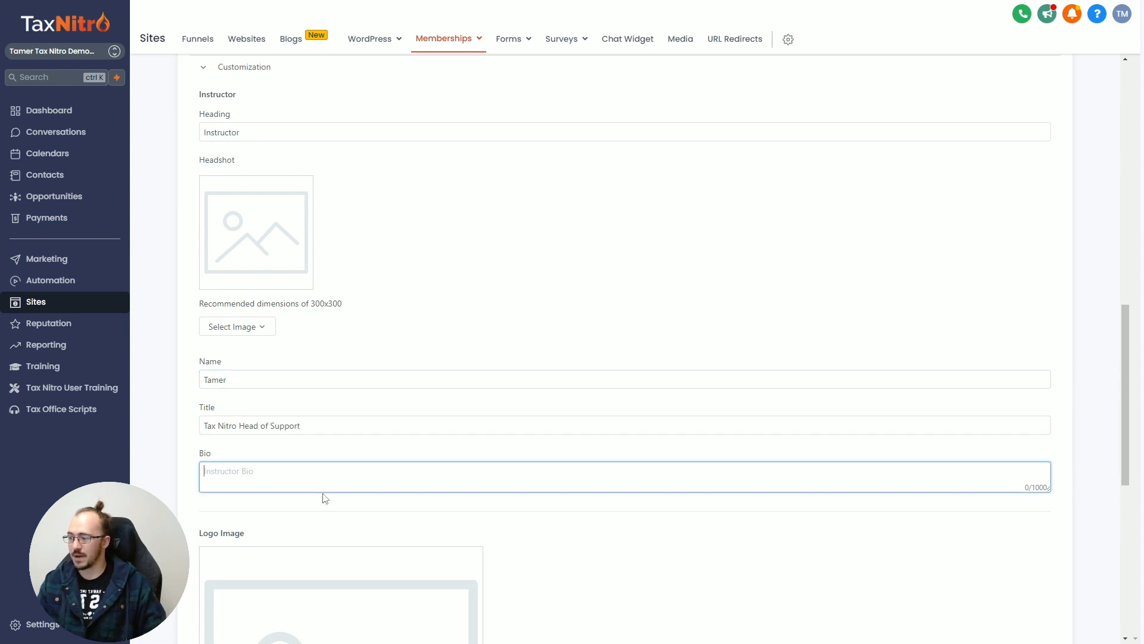
{"action": "left_click", "coordinate": [360, 519]}
Step: Examine the logo image and favicon image settings with their recommended dimensions
{"action": "scroll", "coordinate": [356, 518], "scroll_direction": "down", "scroll_amount": 4}
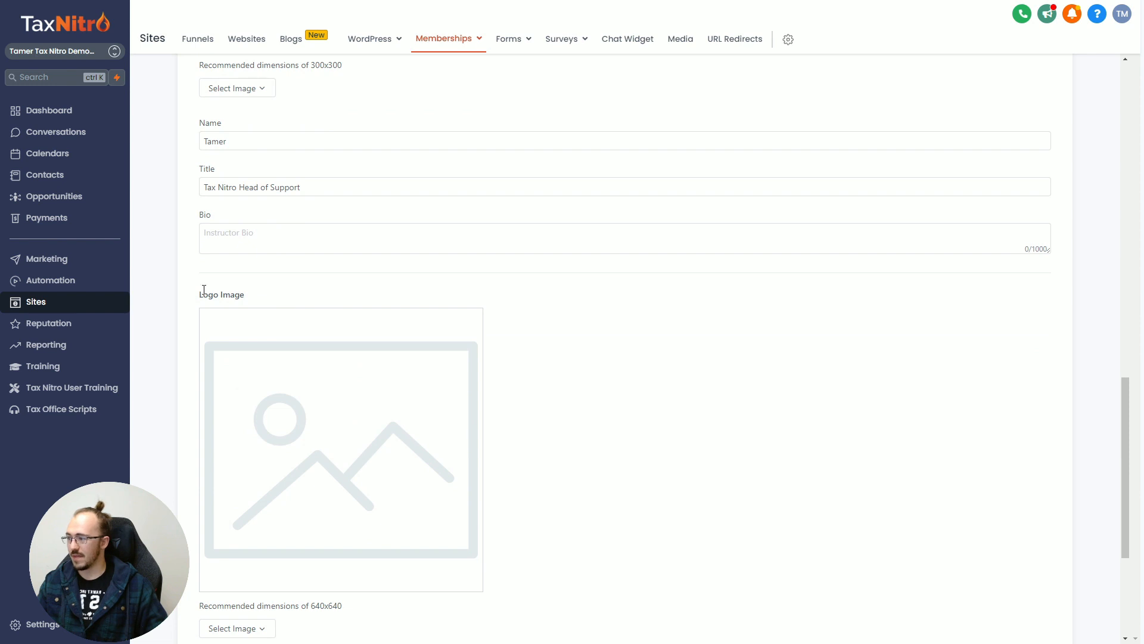
{"action": "left_click_drag", "start_coordinate": [204, 290], "coordinate": [271, 296]}
{"action": "left_click", "coordinate": [278, 297]}
{"action": "scroll", "coordinate": [237, 487], "scroll_direction": "down", "scroll_amount": 3}
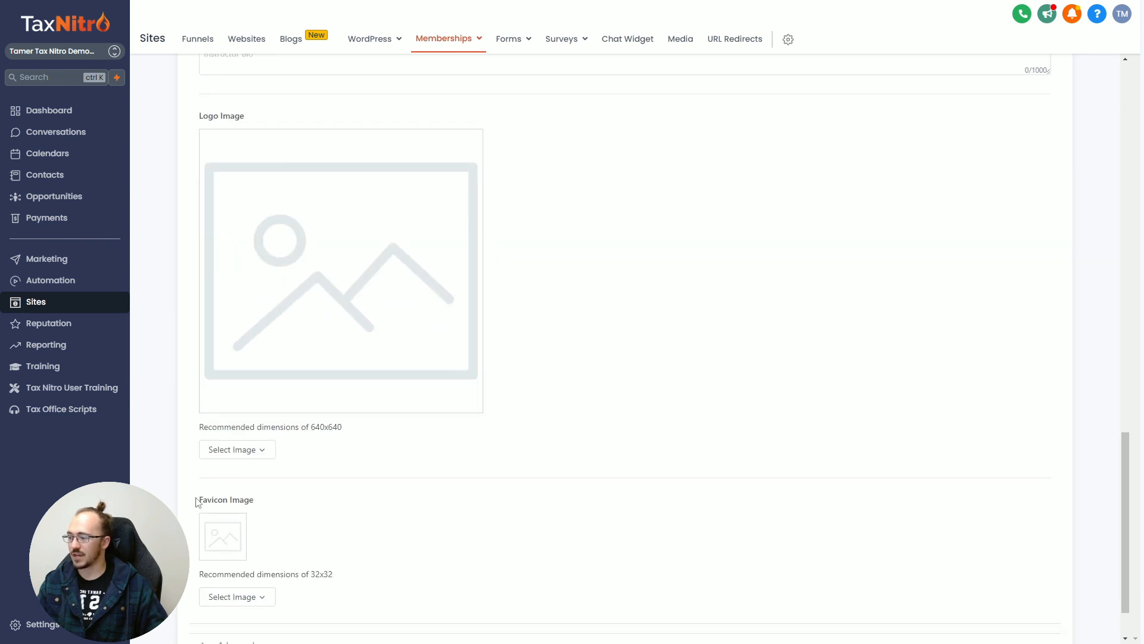
{"action": "left_click_drag", "start_coordinate": [196, 502], "coordinate": [292, 508]}
{"action": "left_click", "coordinate": [293, 511]}
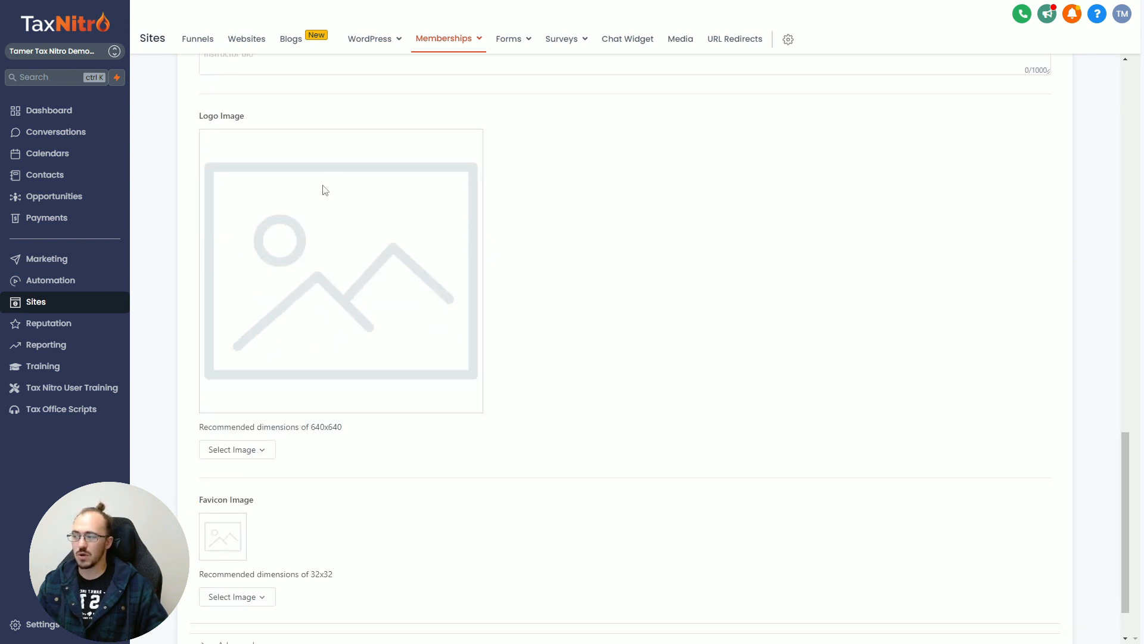
{"action": "left_click", "coordinate": [214, 63]}
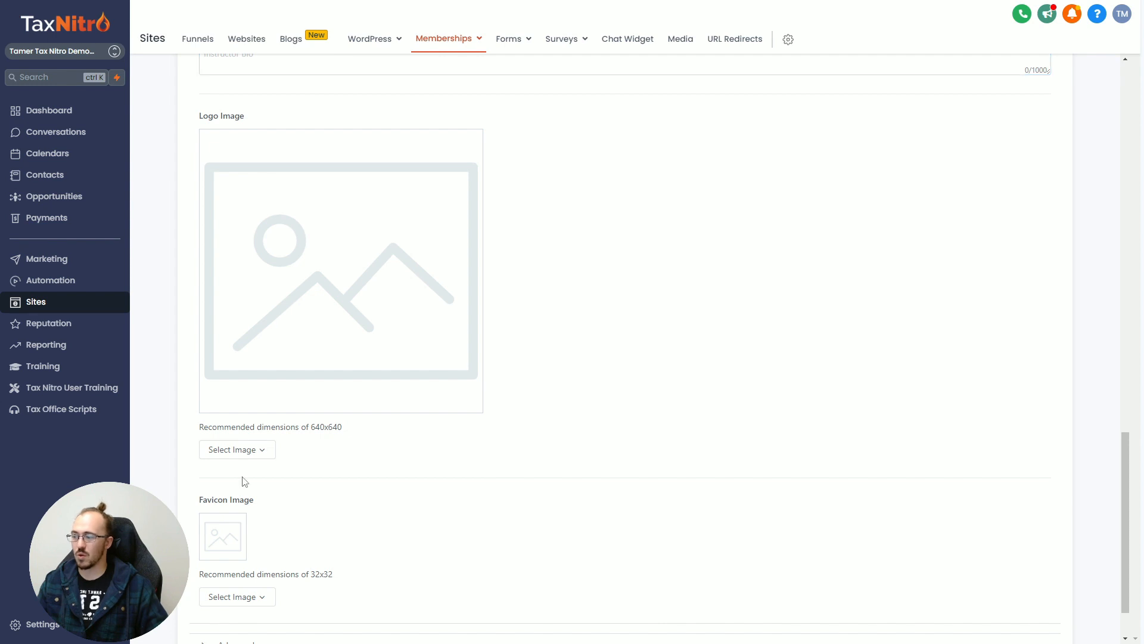
{"action": "left_click_drag", "start_coordinate": [193, 495], "coordinate": [275, 499]}
{"action": "left_click", "coordinate": [552, 376]}
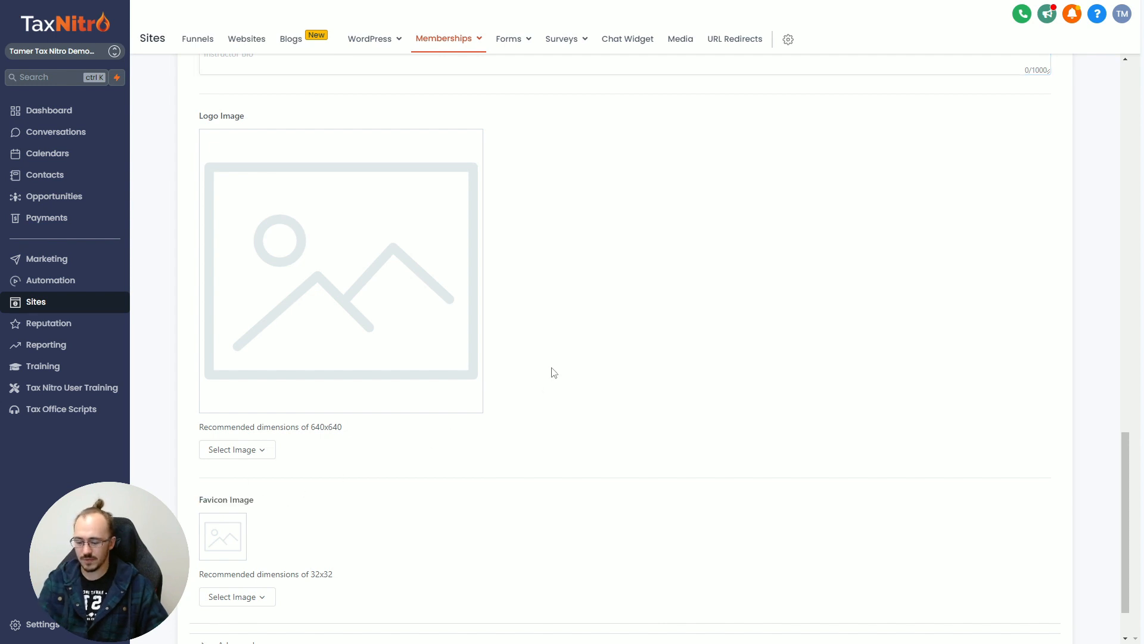
Step: Save the updated product details and dismiss the notification
{"action": "key", "text": "F11"}
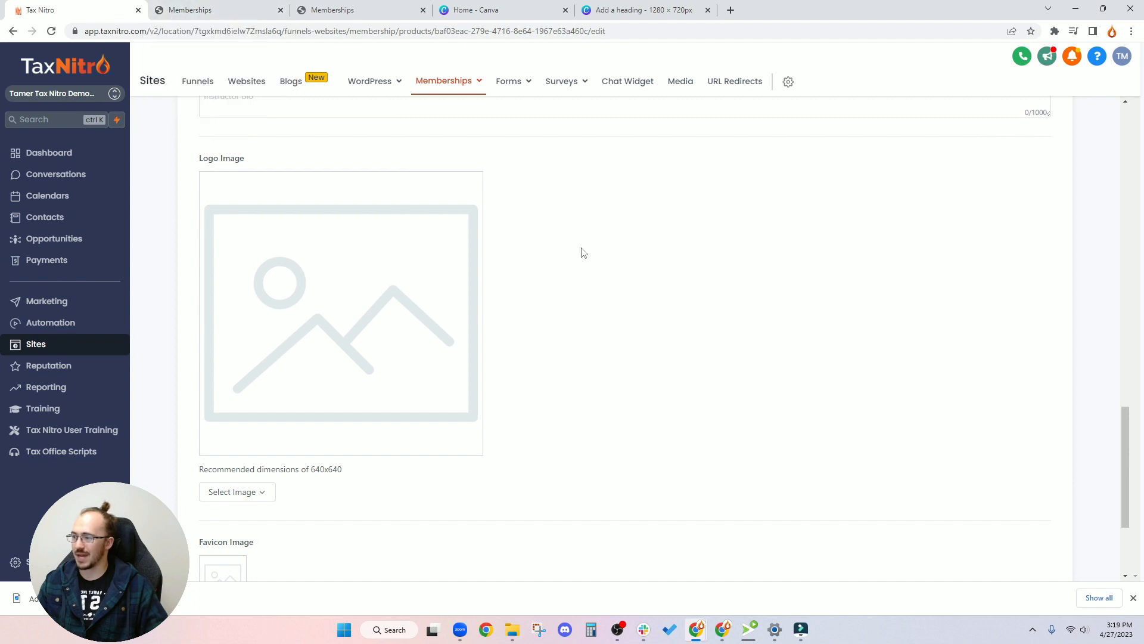
{"action": "scroll", "coordinate": [584, 253], "scroll_direction": "up", "scroll_amount": 5}
{"action": "key", "text": "F11"}
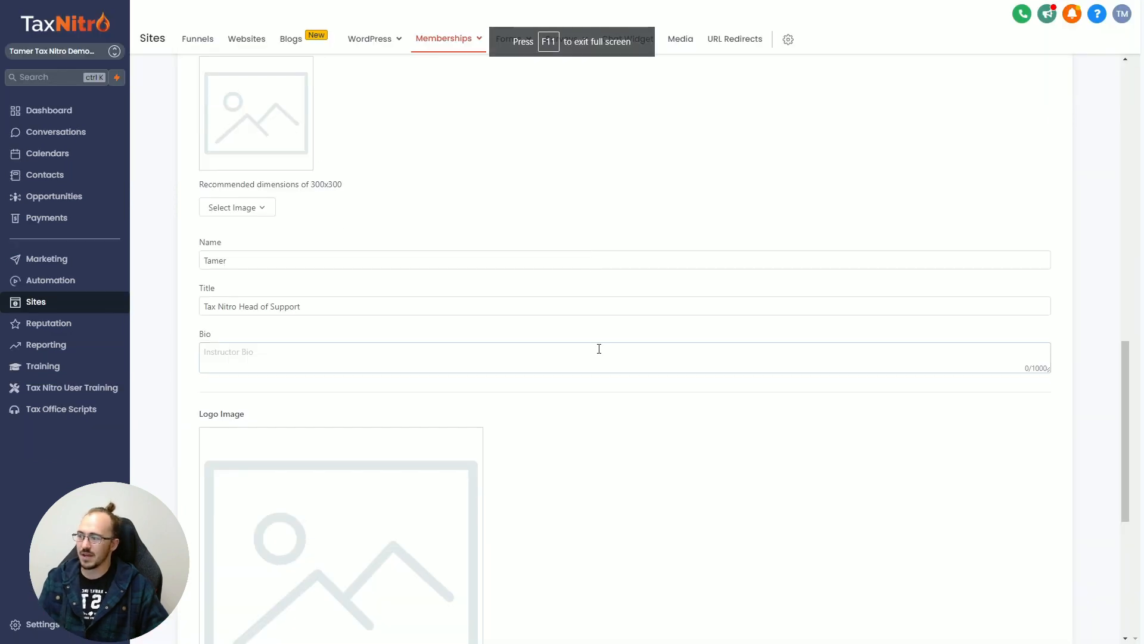
{"action": "scroll", "coordinate": [598, 348], "scroll_direction": "down", "scroll_amount": 6}
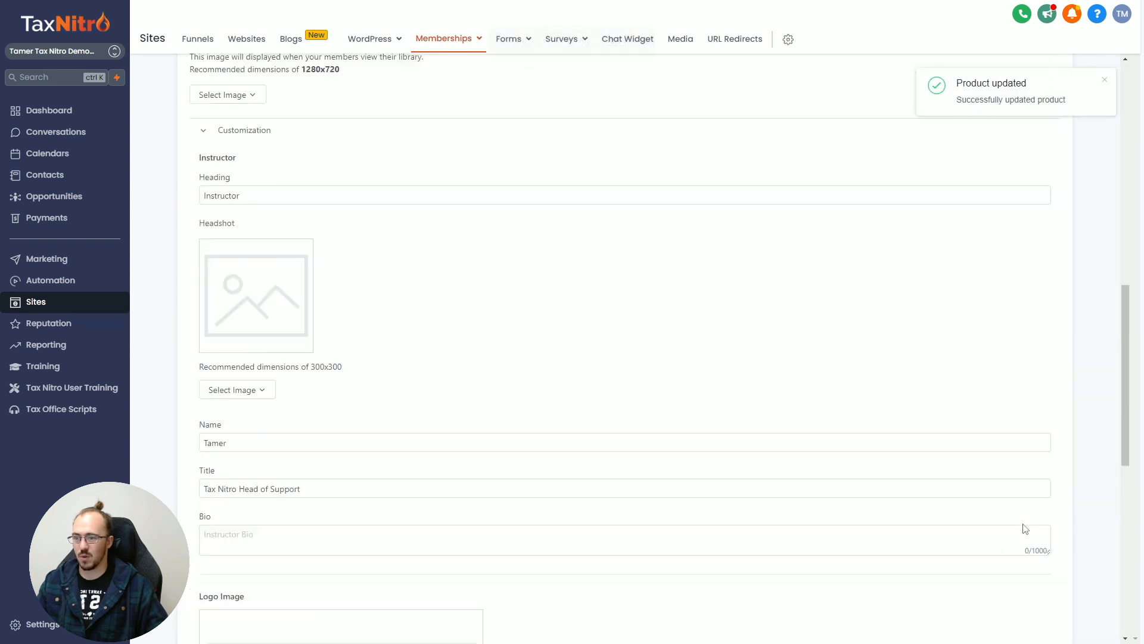
{"action": "left_click", "coordinate": [1106, 79]}
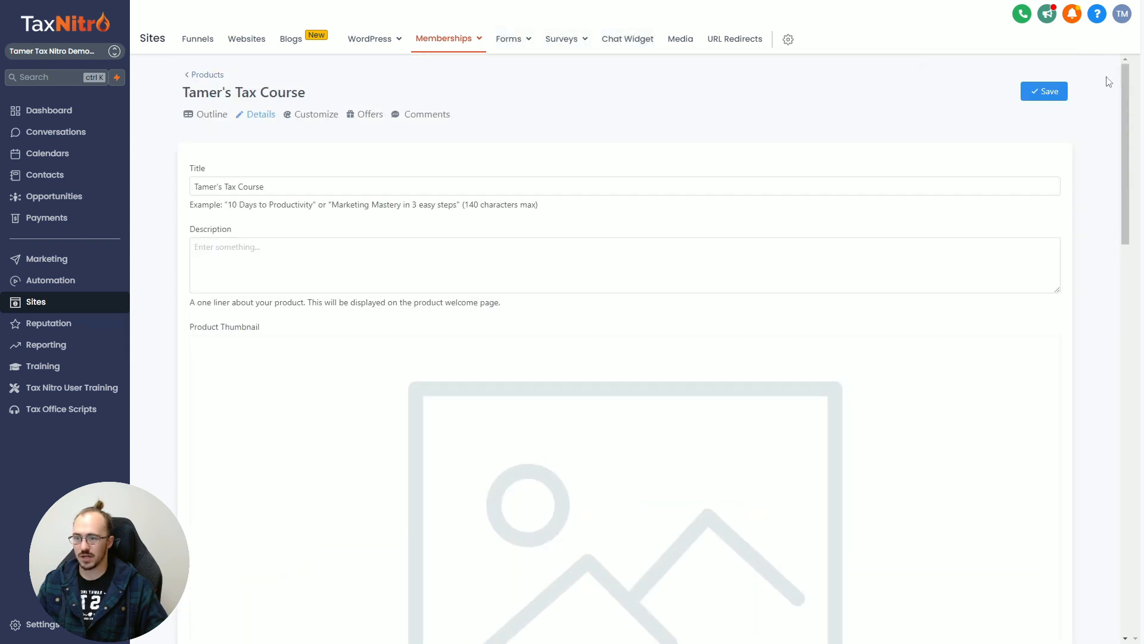
Step: Reopen the tax course from the product list and preview it, examining the instructor card and category sections
{"action": "left_click", "coordinate": [211, 79]}
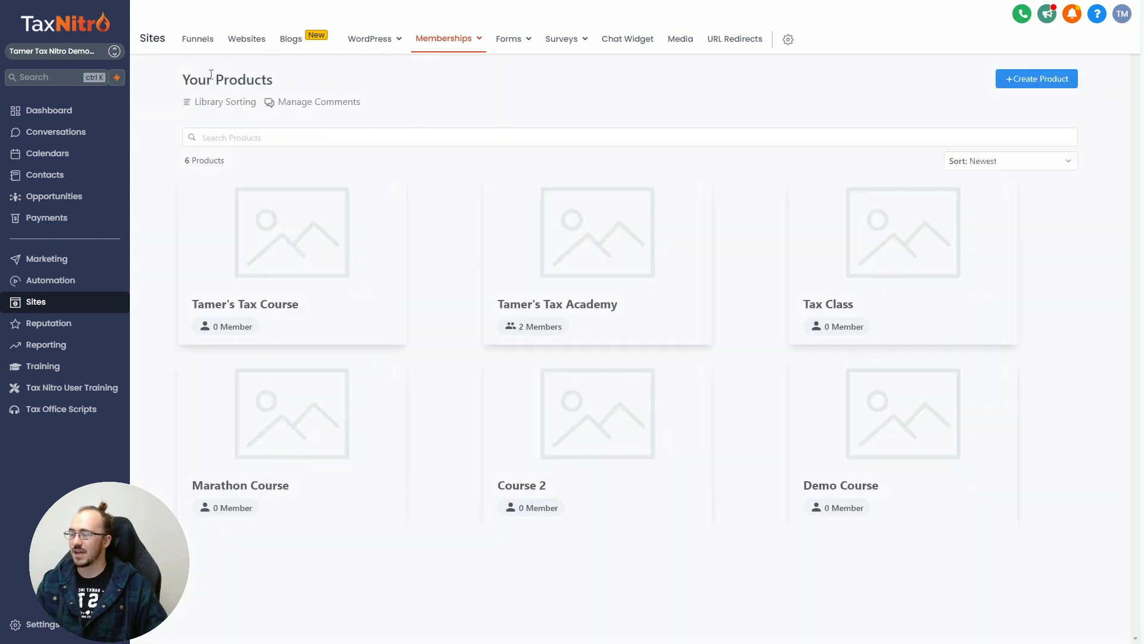
{"action": "left_click", "coordinate": [273, 250]}
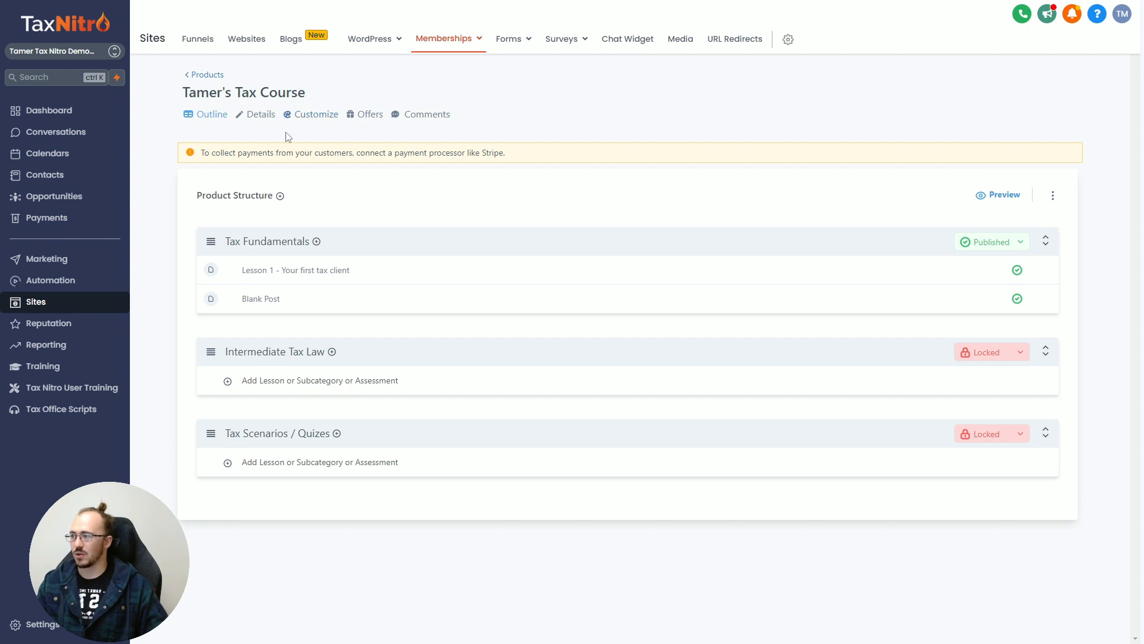
{"action": "left_click", "coordinate": [997, 196]}
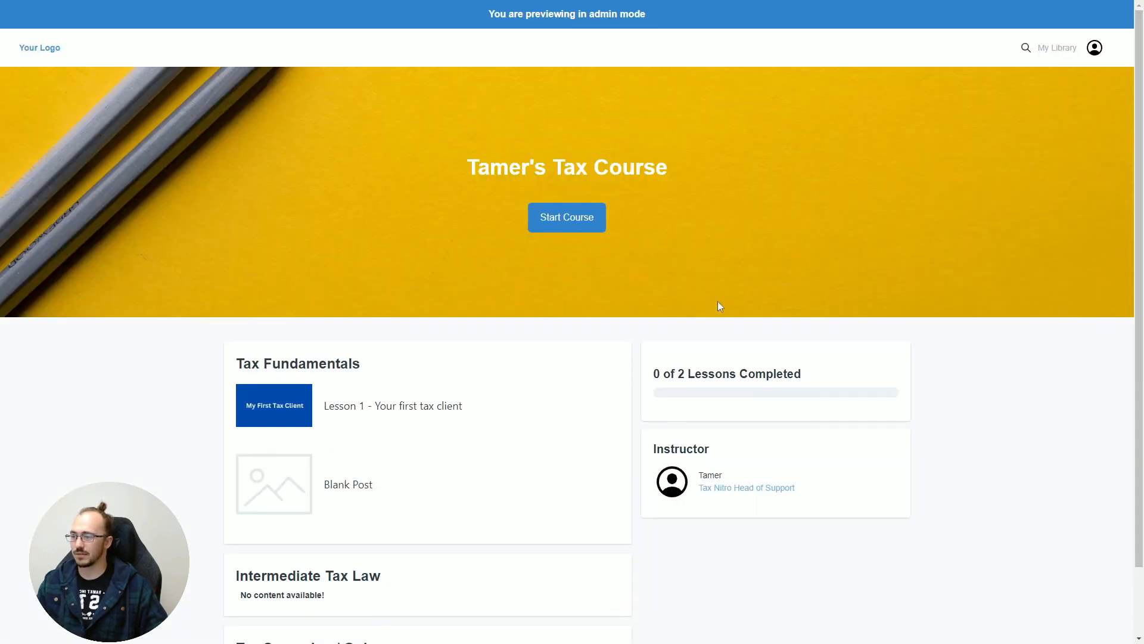
{"action": "scroll", "coordinate": [349, 370], "scroll_direction": "down", "scroll_amount": 2}
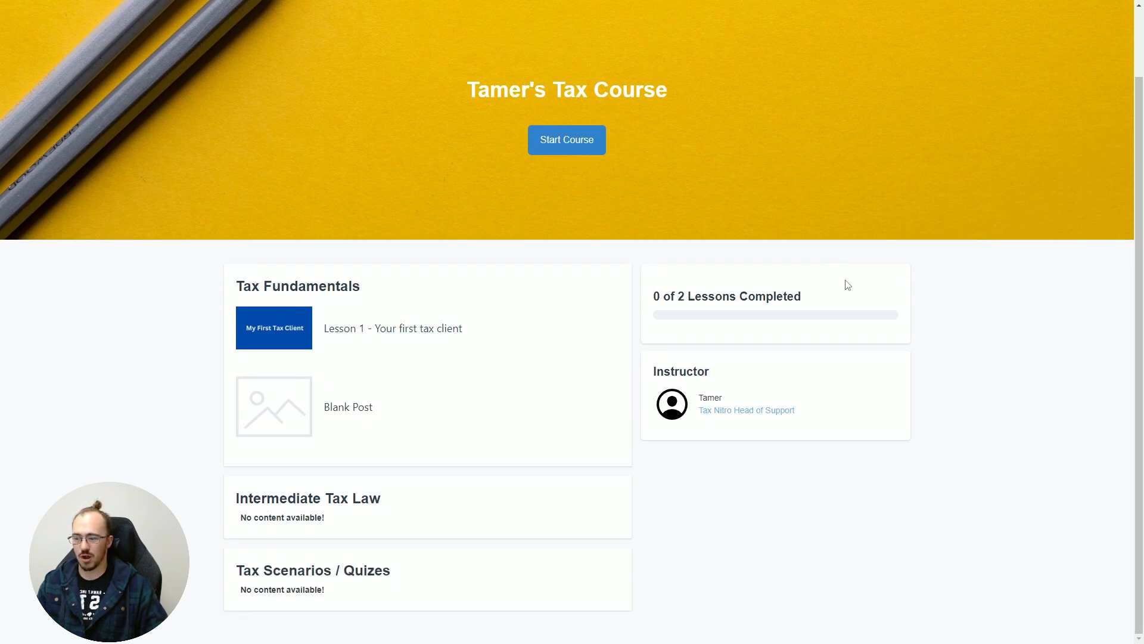
{"action": "scroll", "coordinate": [846, 286], "scroll_direction": "up", "scroll_amount": 2}
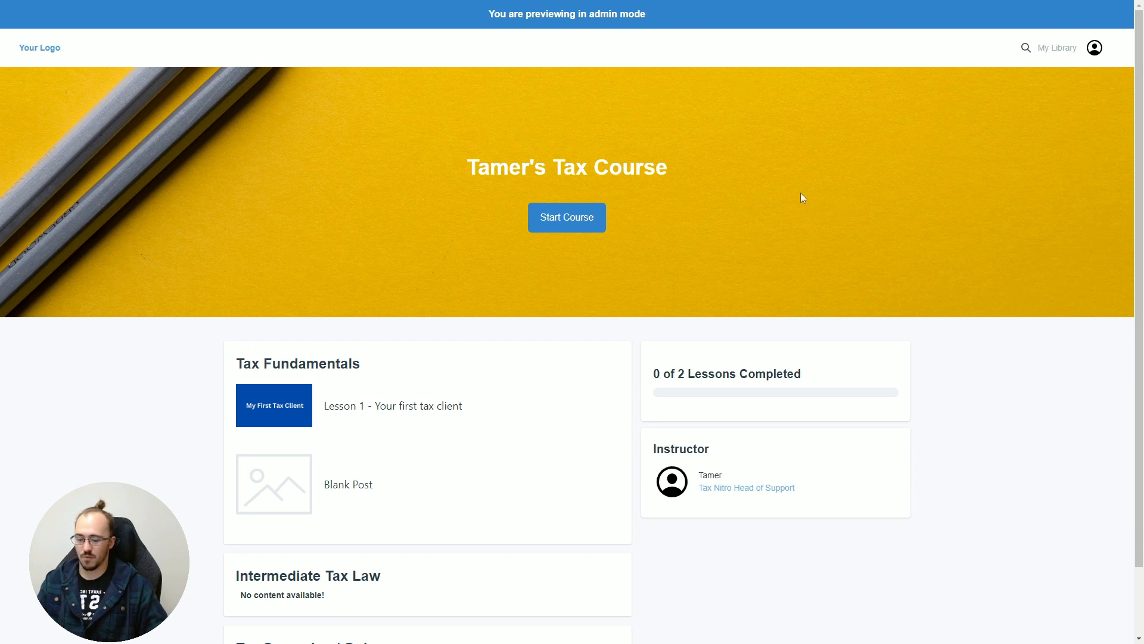
Step: Return to the course outline and open the Classic theme for customization, examining its product page layout
{"action": "key", "text": "F11"}
{"action": "key", "text": "ctrl+shift+Tab"}
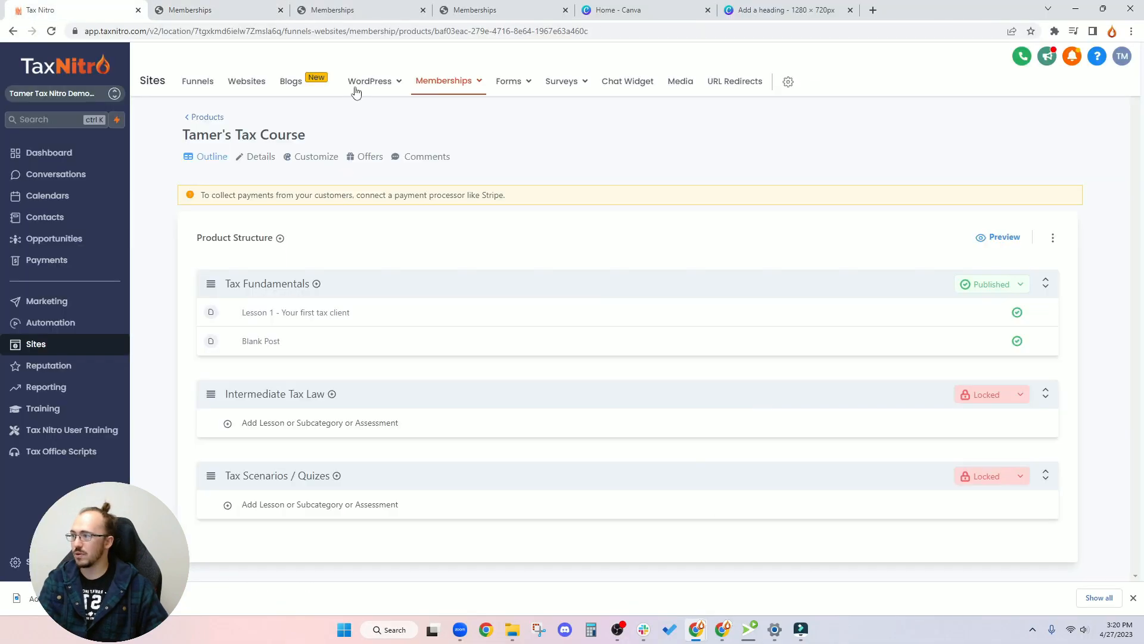
{"action": "left_click", "coordinate": [322, 160]}
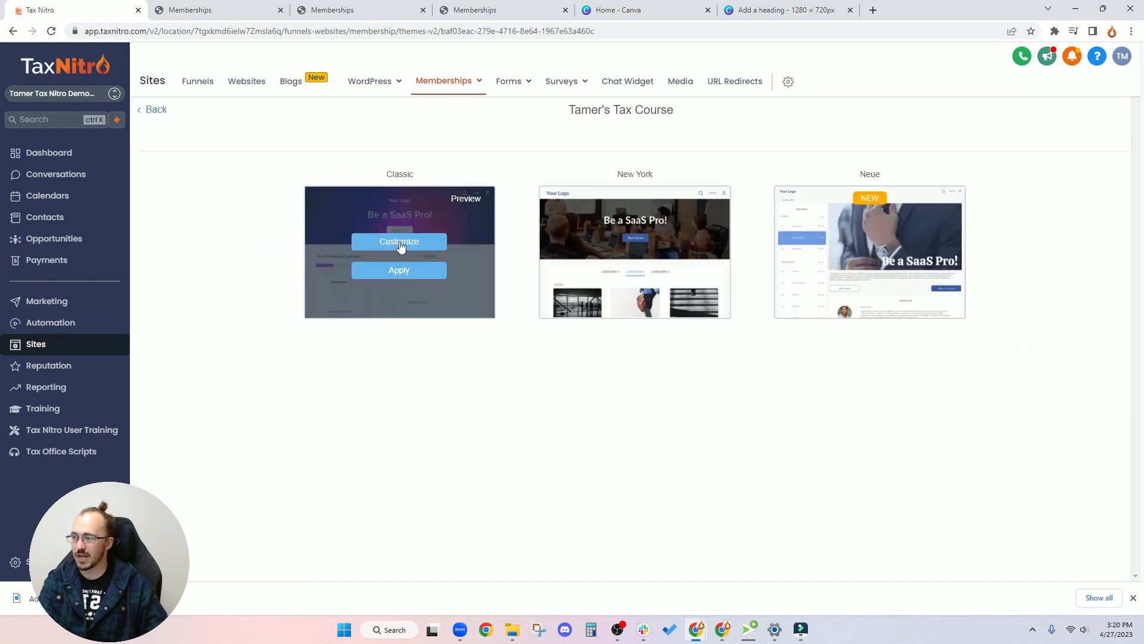
{"action": "left_click", "coordinate": [401, 245]}
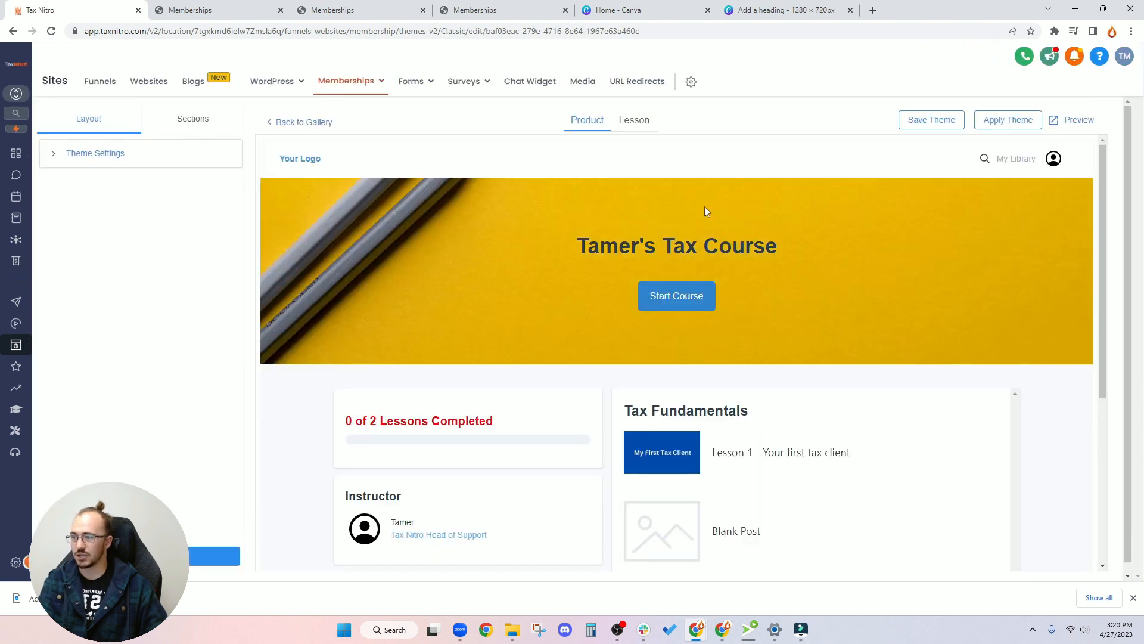
{"action": "scroll", "coordinate": [903, 336], "scroll_direction": "down", "scroll_amount": 1}
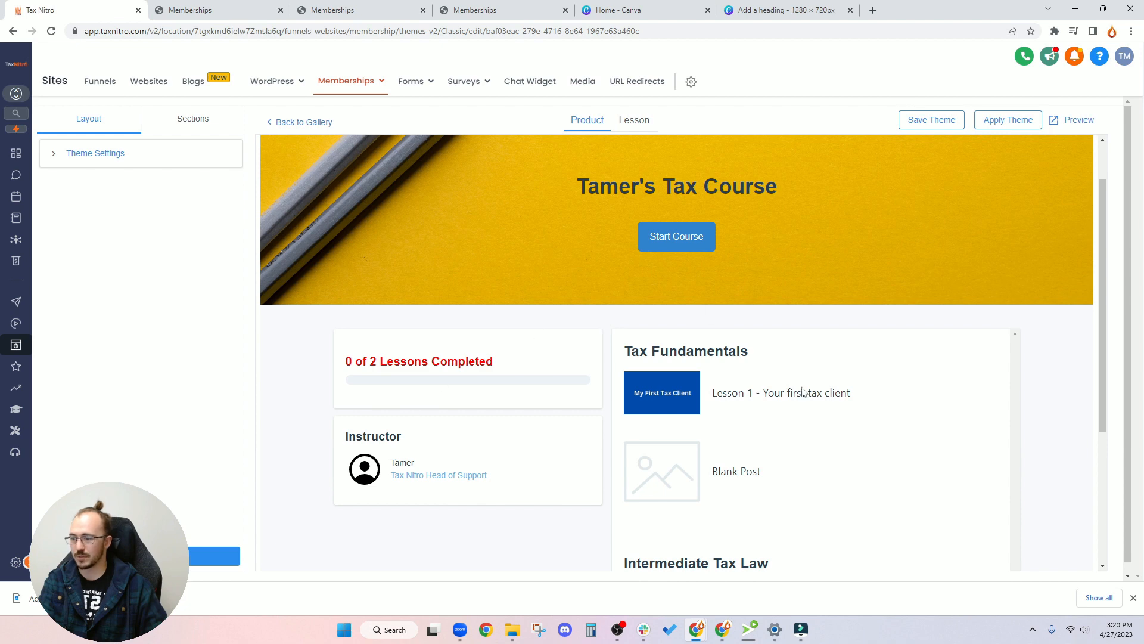
{"action": "scroll", "coordinate": [643, 366], "scroll_direction": "up", "scroll_amount": 1}
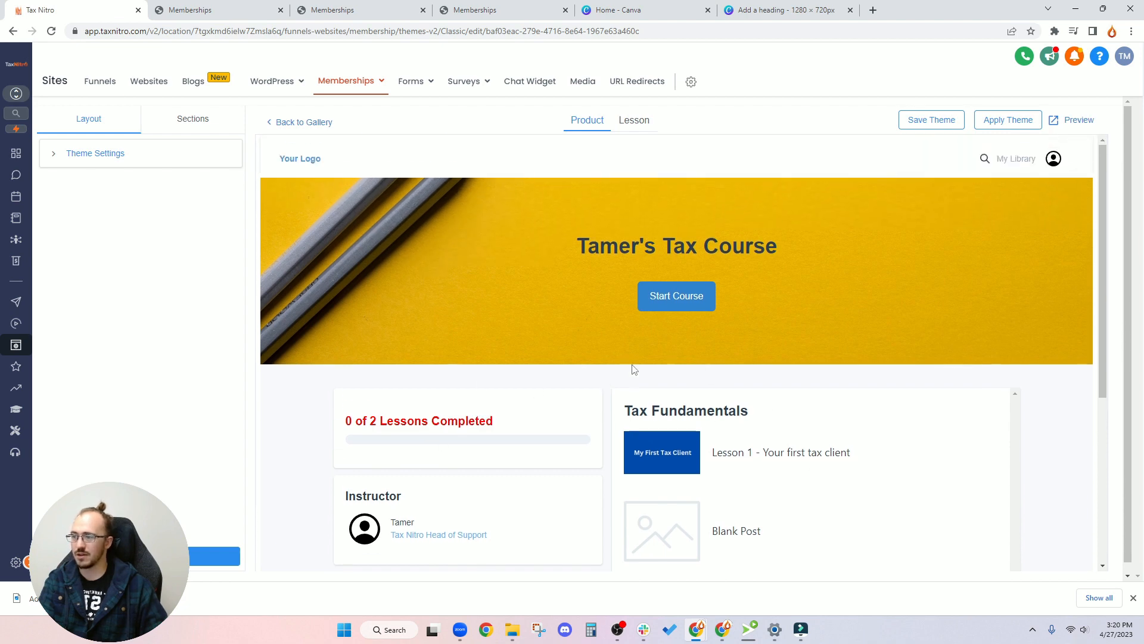
Step: Go back to the theme gallery and open the New York theme for customization, examining its category and lesson layout
{"action": "left_click", "coordinate": [287, 122]}
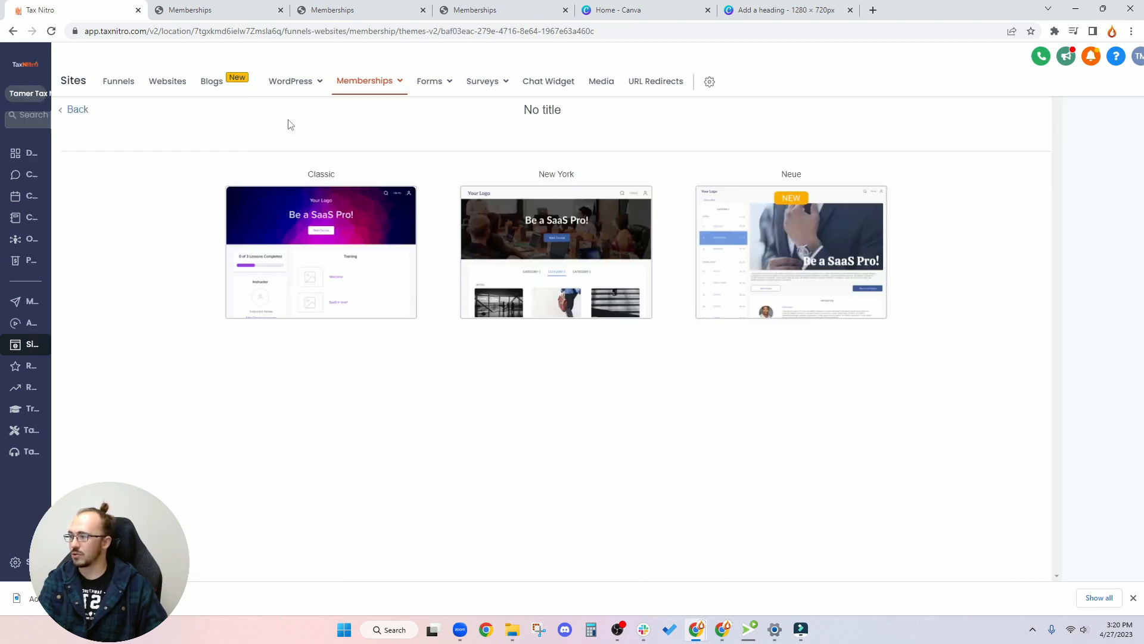
{"action": "left_click", "coordinate": [633, 243]}
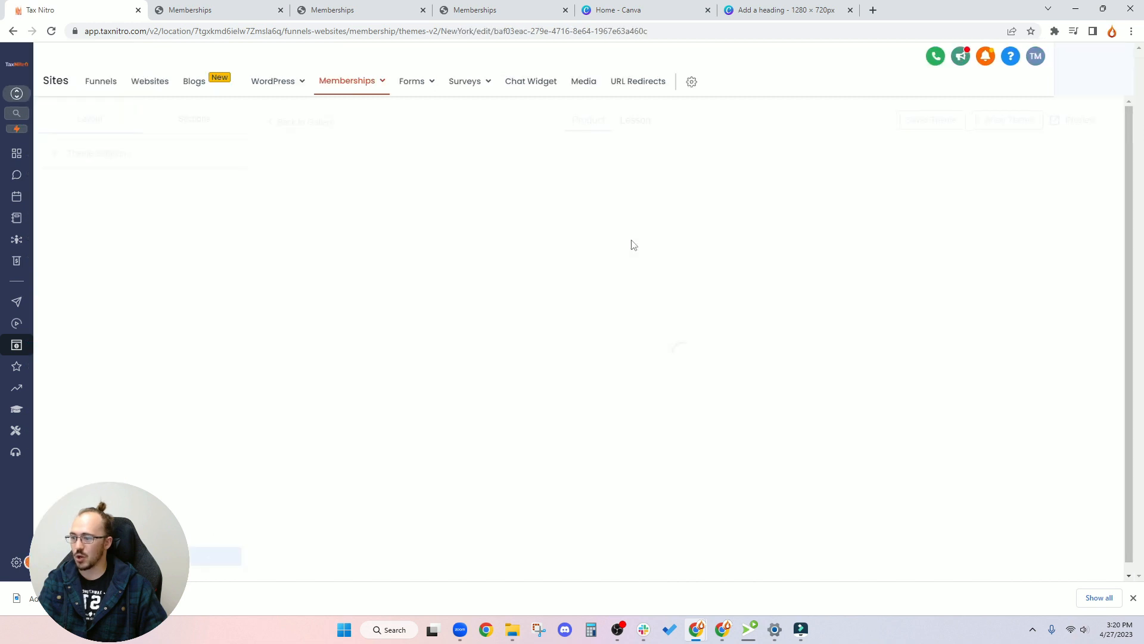
{"action": "scroll", "coordinate": [667, 245], "scroll_direction": "down", "scroll_amount": 2}
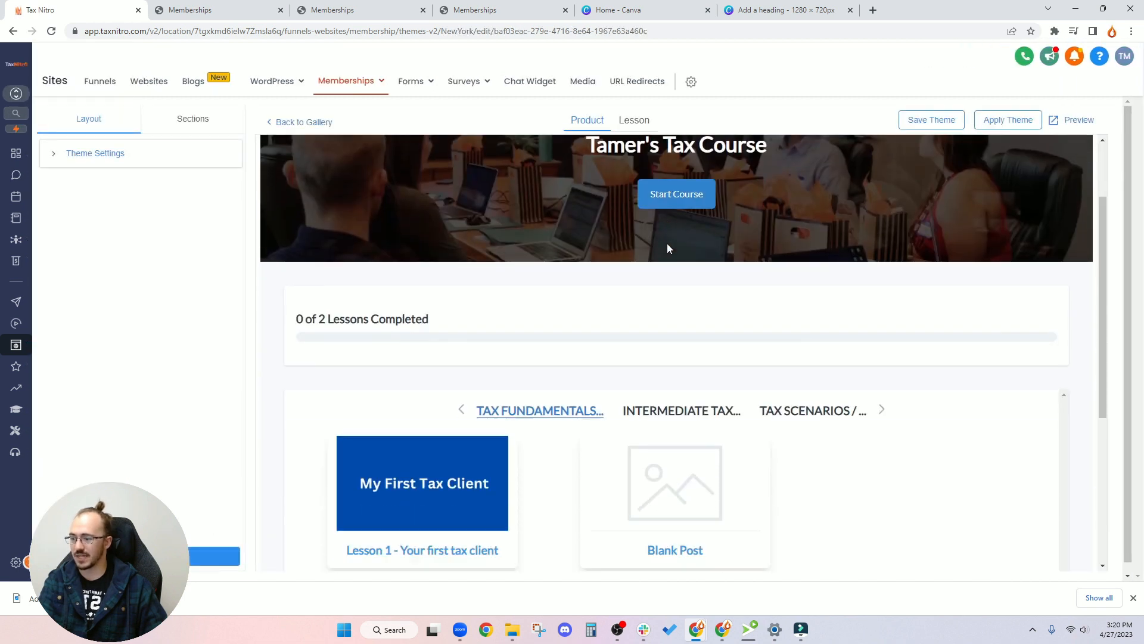
{"action": "scroll", "coordinate": [659, 469], "scroll_direction": "down", "scroll_amount": 3}
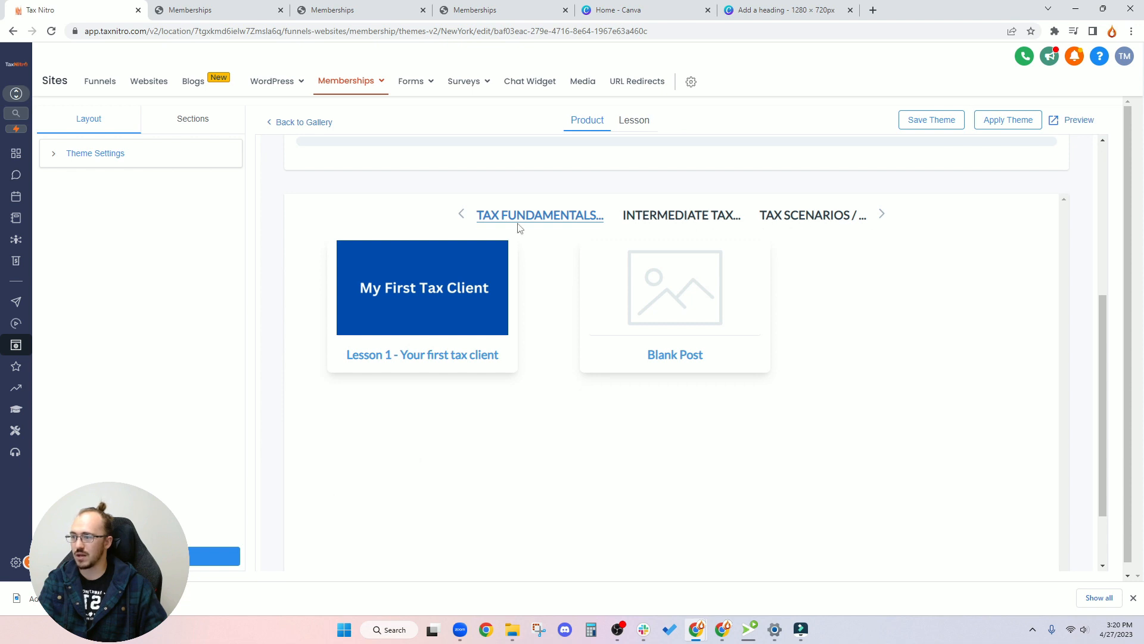
Step: Go back to the theme gallery and open the Neue theme for customization, examining its lesson list, video and instructor layout
{"action": "scroll", "coordinate": [536, 244], "scroll_direction": "up", "scroll_amount": 5}
{"action": "left_click", "coordinate": [299, 122]}
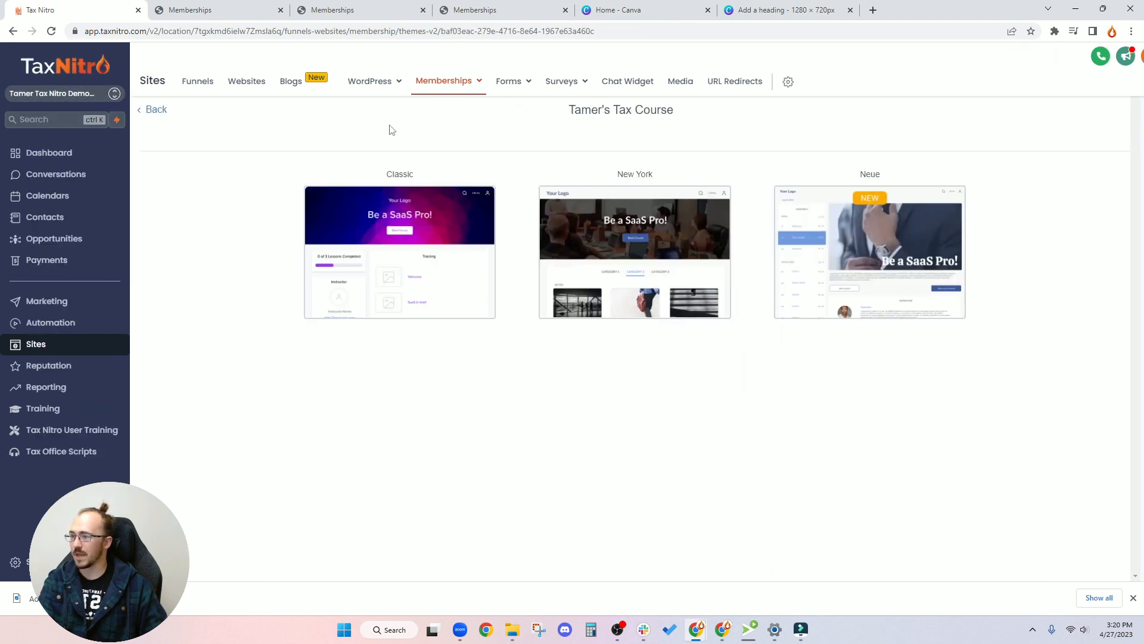
{"action": "mouse_move", "coordinate": [869, 215]}
{"action": "left_click", "coordinate": [874, 242]}
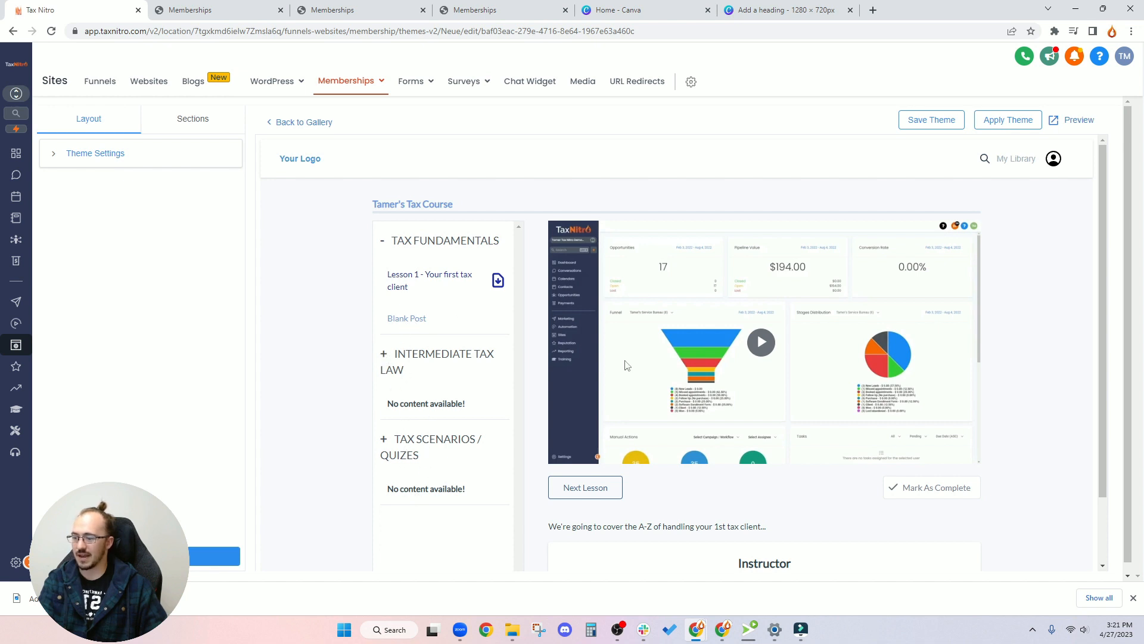
{"action": "scroll", "coordinate": [627, 365], "scroll_direction": "down", "scroll_amount": 2}
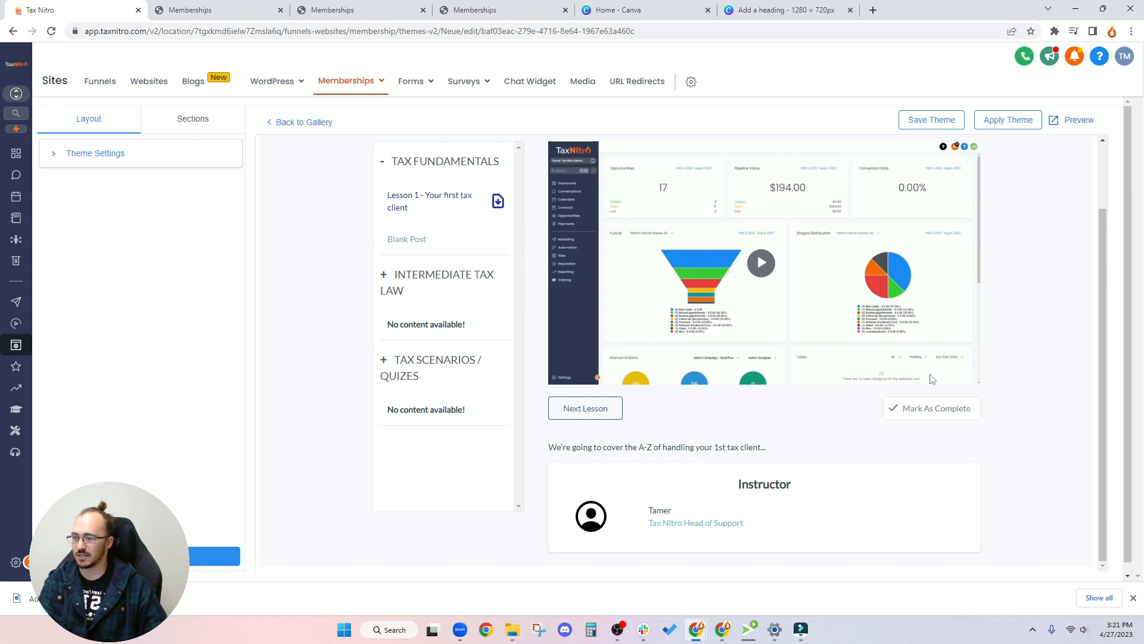
{"action": "scroll", "coordinate": [757, 273], "scroll_direction": "up", "scroll_amount": 2}
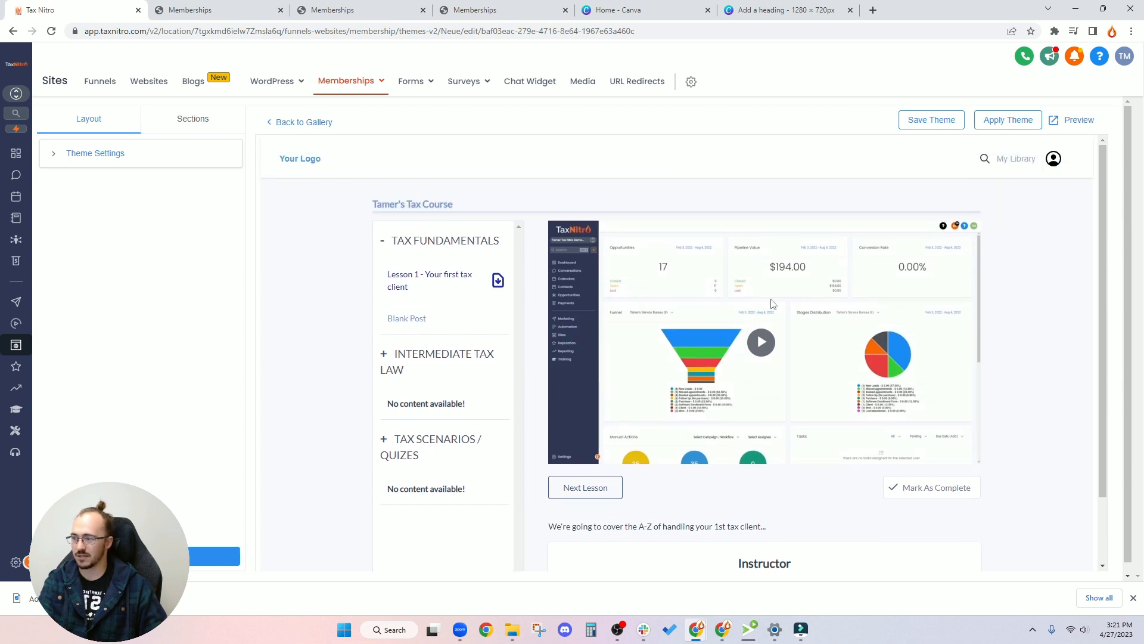
Step: Return to the theme gallery, reopen the Classic theme for customization and expand the settings of its header section
{"action": "left_click", "coordinate": [302, 124]}
{"action": "mouse_move", "coordinate": [421, 236]}
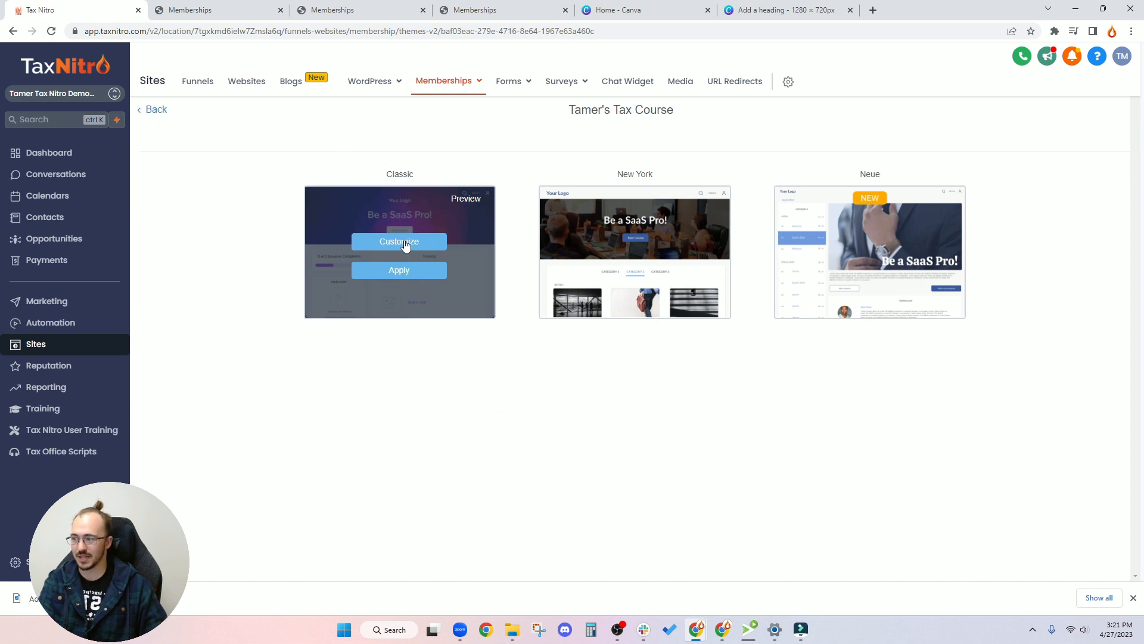
{"action": "left_click", "coordinate": [404, 241]}
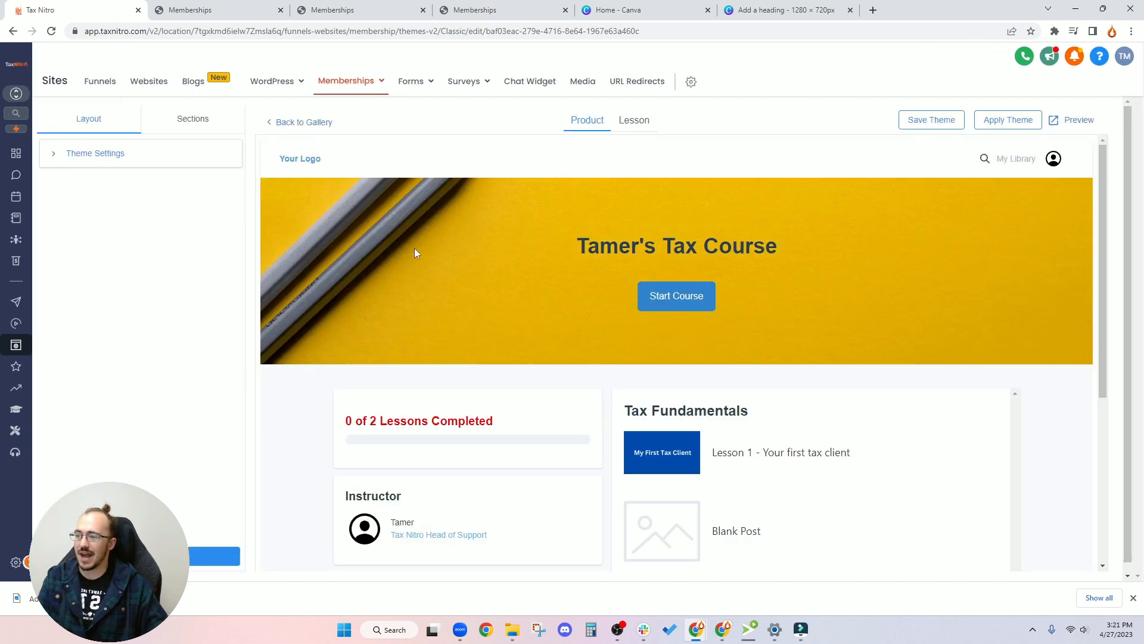
{"action": "left_click", "coordinate": [192, 123]}
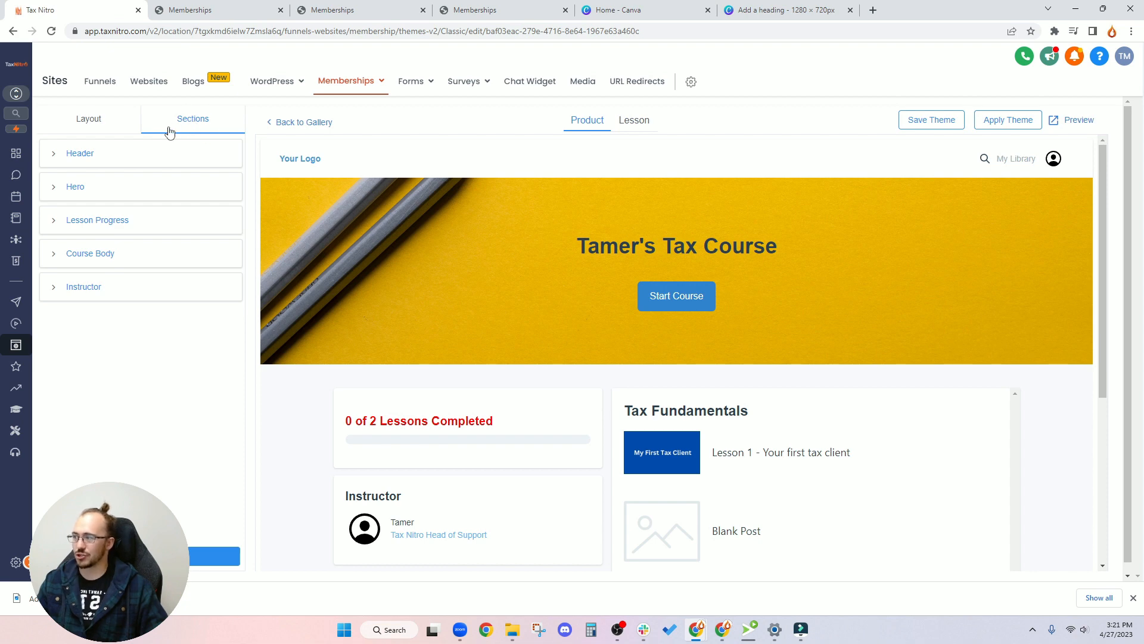
{"action": "left_click", "coordinate": [84, 156]}
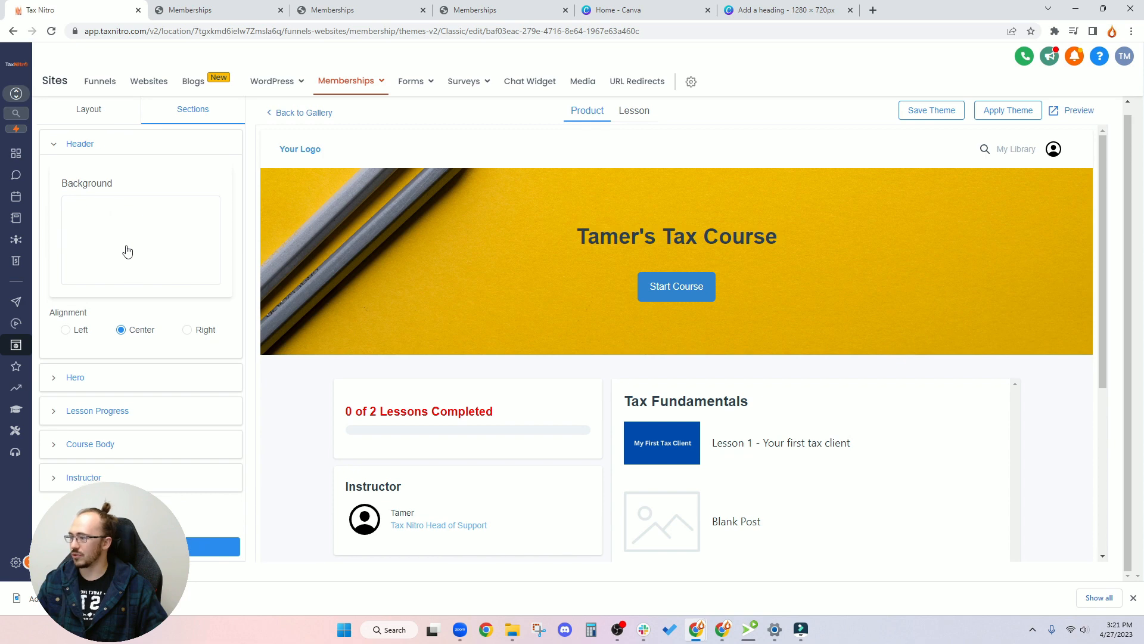
{"action": "left_click", "coordinate": [126, 267]}
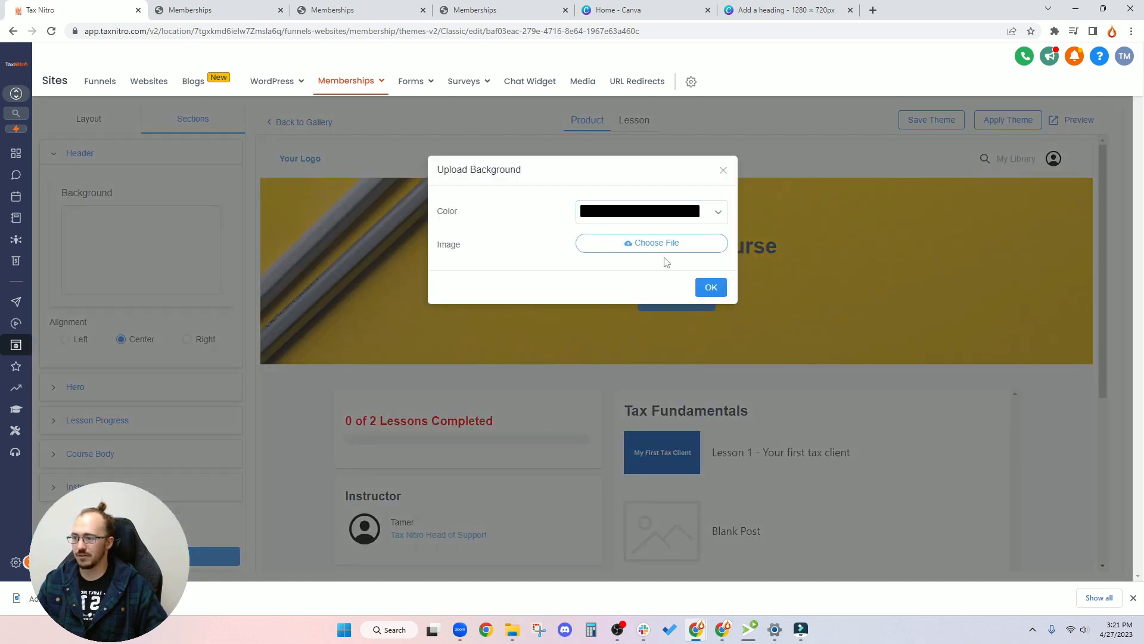
{"action": "left_click", "coordinate": [723, 171]}
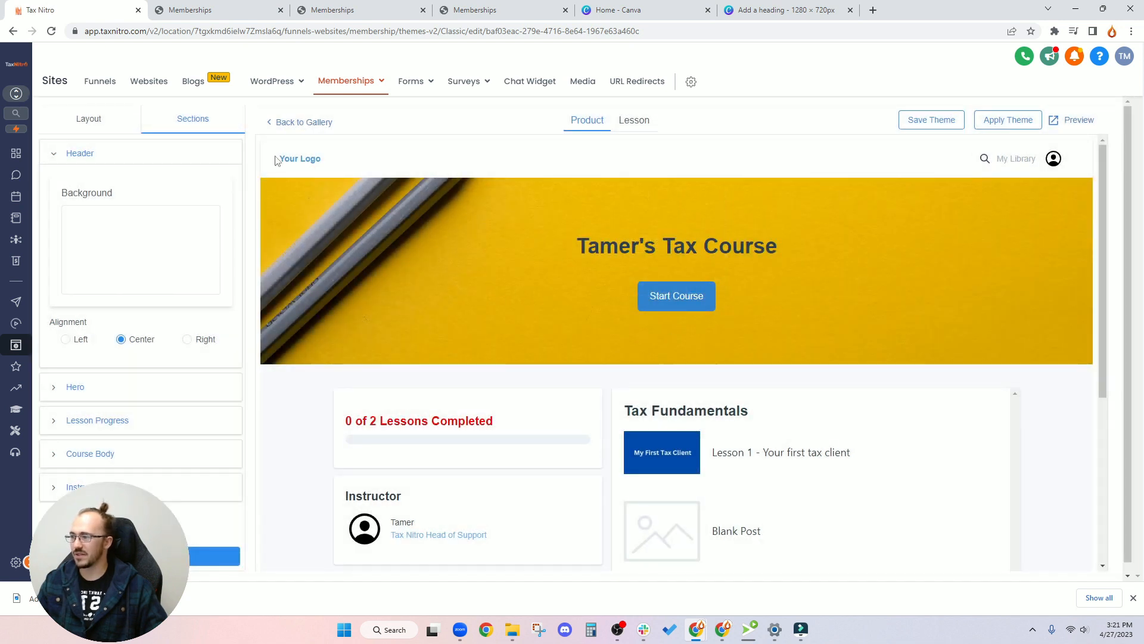
{"action": "left_click_drag", "start_coordinate": [275, 160], "coordinate": [358, 156]}
{"action": "left_click_drag", "start_coordinate": [744, 153], "coordinate": [1084, 153]}
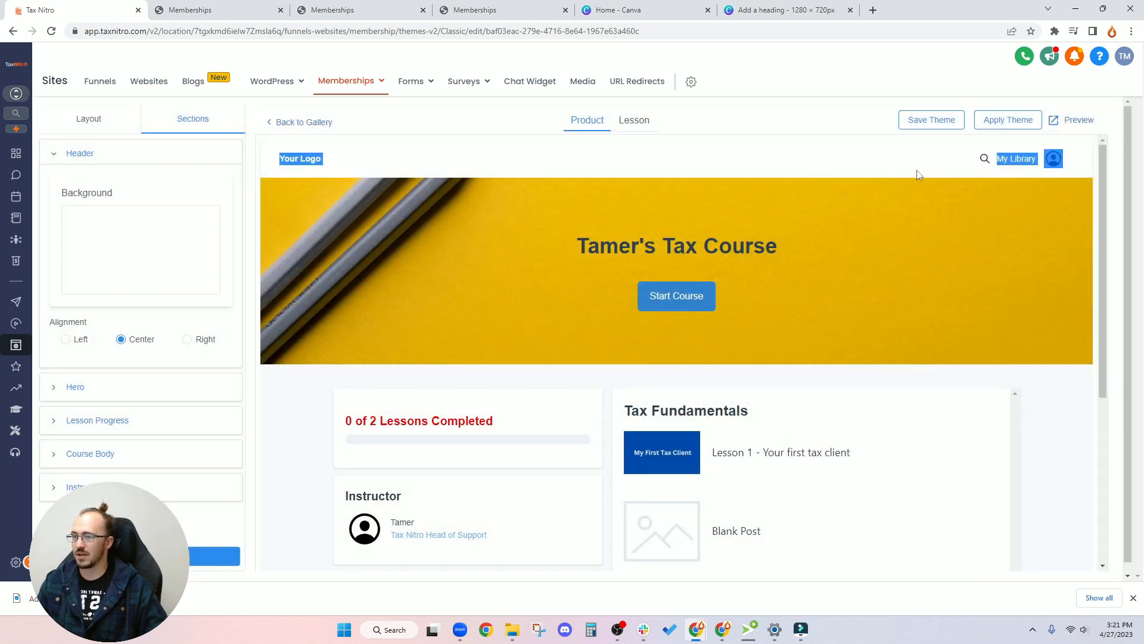
{"action": "left_click", "coordinate": [875, 170]}
Step: Set the header section's background color to red and save the theme
{"action": "left_click", "coordinate": [143, 273]}
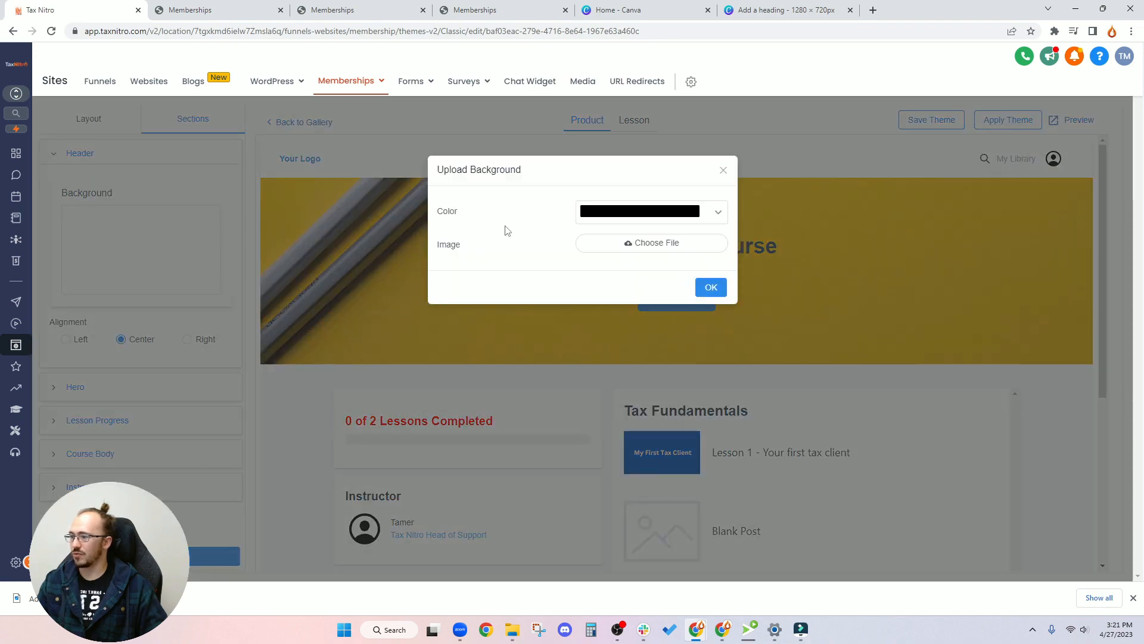
{"action": "left_click", "coordinate": [620, 213]}
{"action": "left_click", "coordinate": [717, 242]}
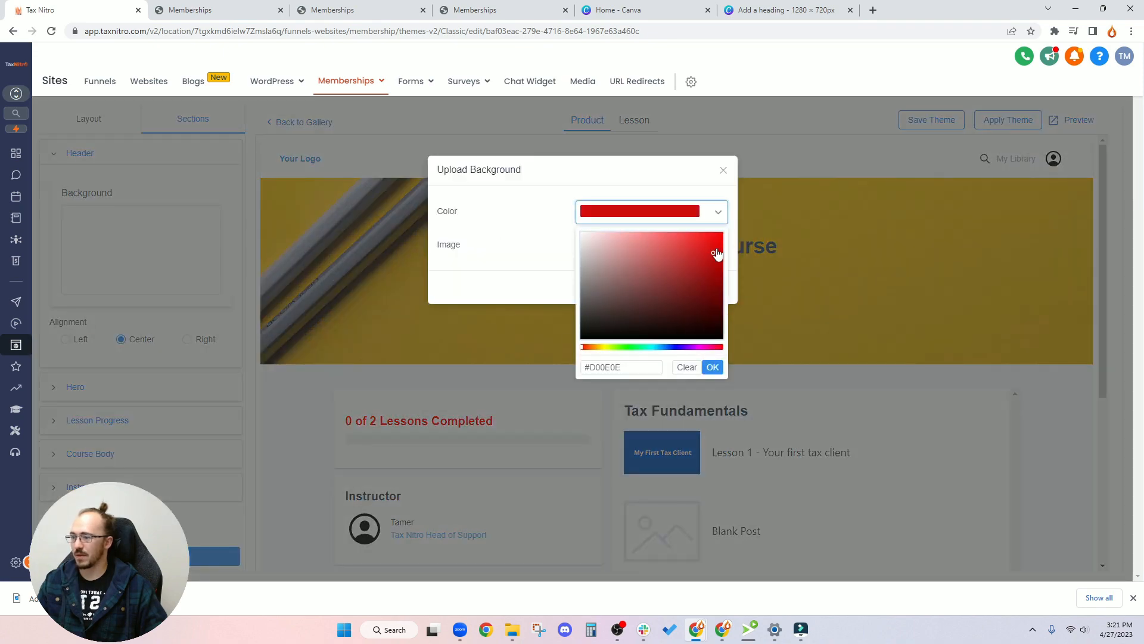
{"action": "left_click", "coordinate": [713, 367]}
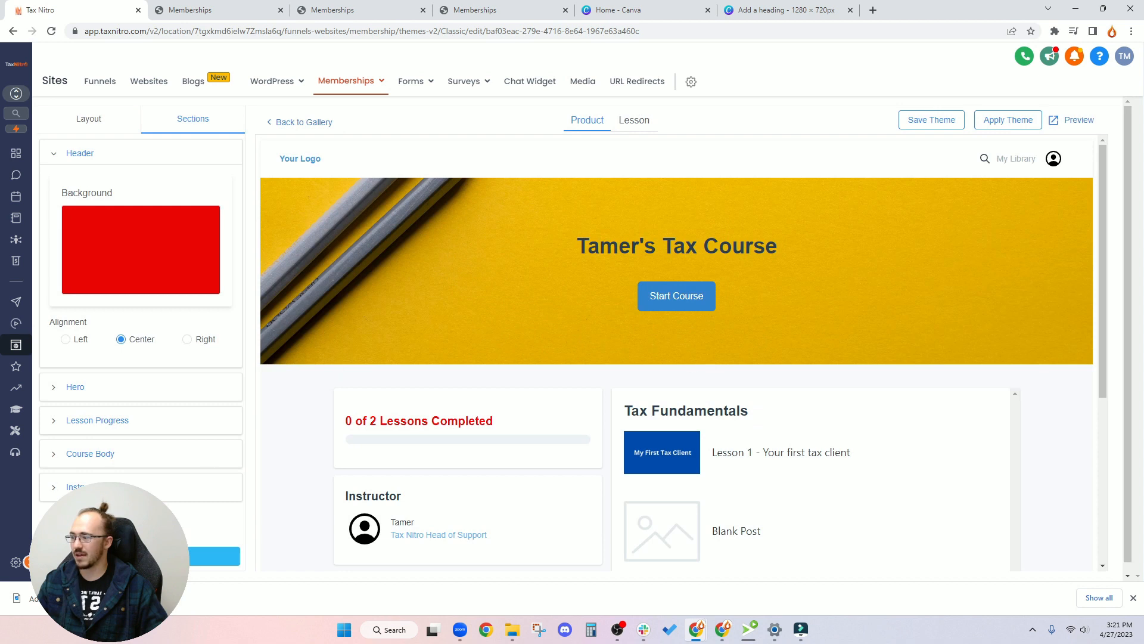
{"action": "left_click", "coordinate": [215, 556]}
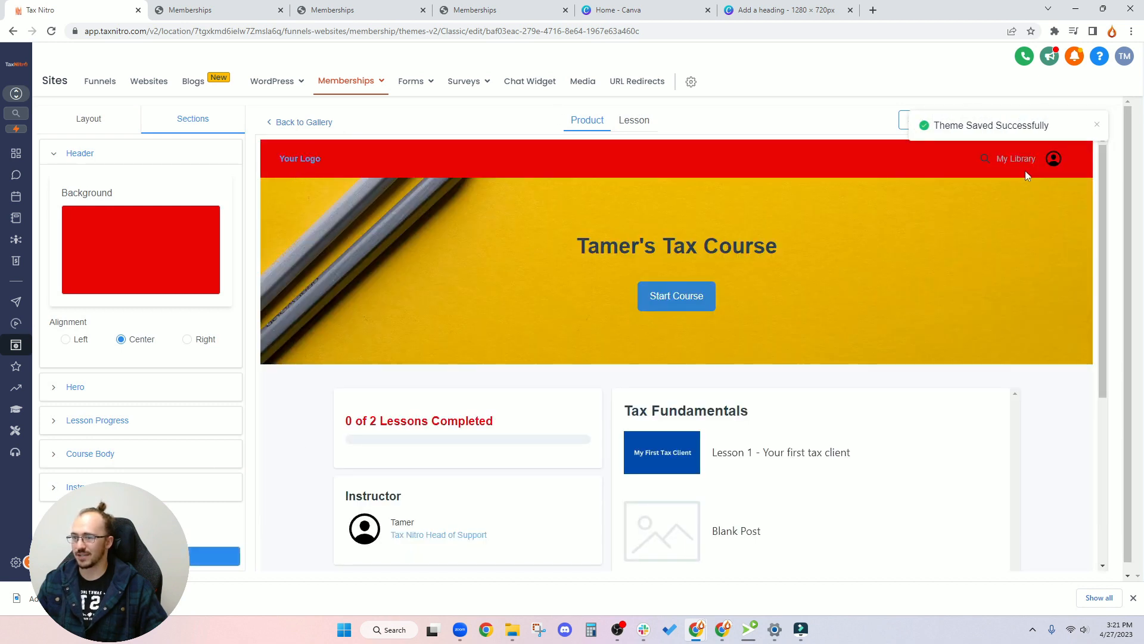
Step: Change the header section's background color to white (#FFFFFF) and save the theme
{"action": "left_click", "coordinate": [161, 254]}
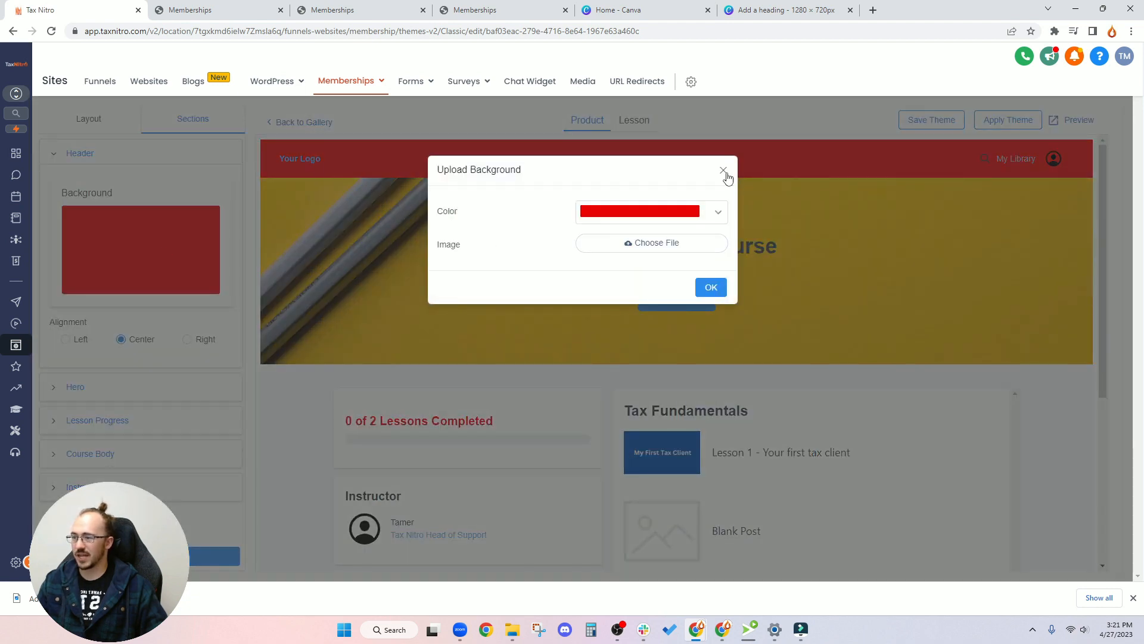
{"action": "left_click", "coordinate": [689, 211]}
{"action": "left_click_drag", "start_coordinate": [672, 262], "coordinate": [565, 244]}
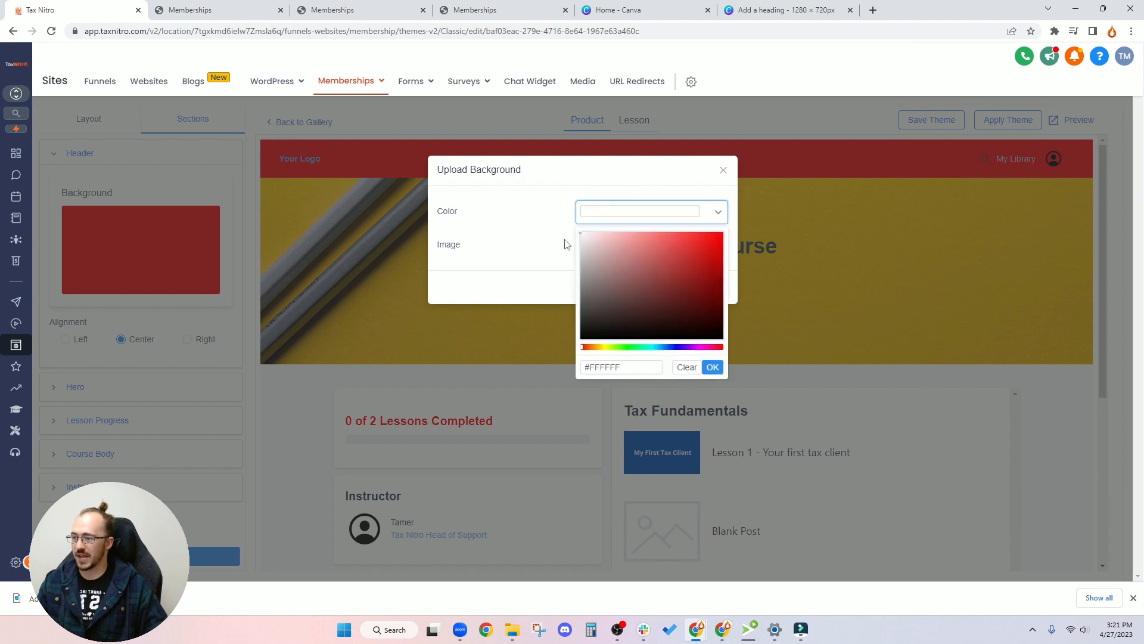
{"action": "left_click", "coordinate": [714, 369]}
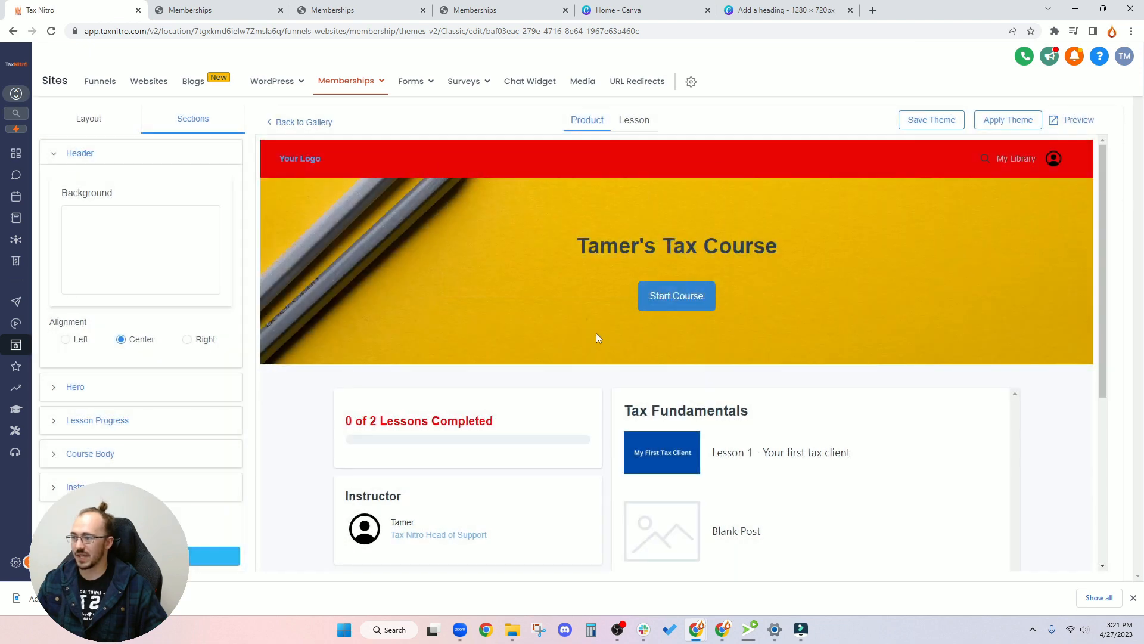
{"action": "left_click", "coordinate": [992, 122]}
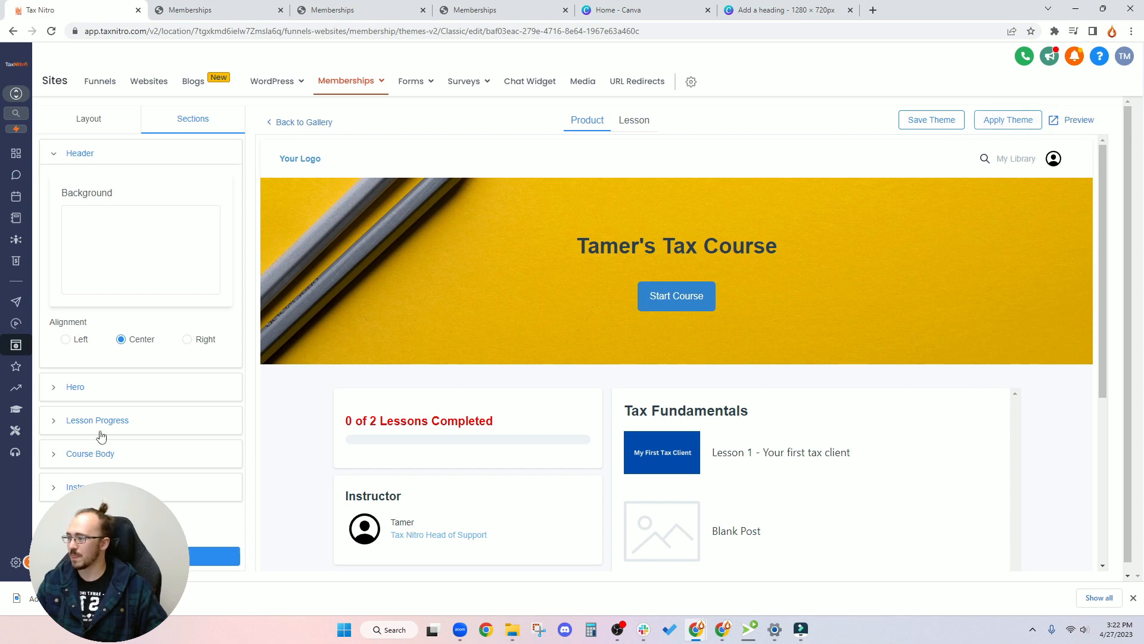
Step: Set the hero section's background to light blue (#9EC3EA) and save the theme
{"action": "left_click", "coordinate": [107, 152]}
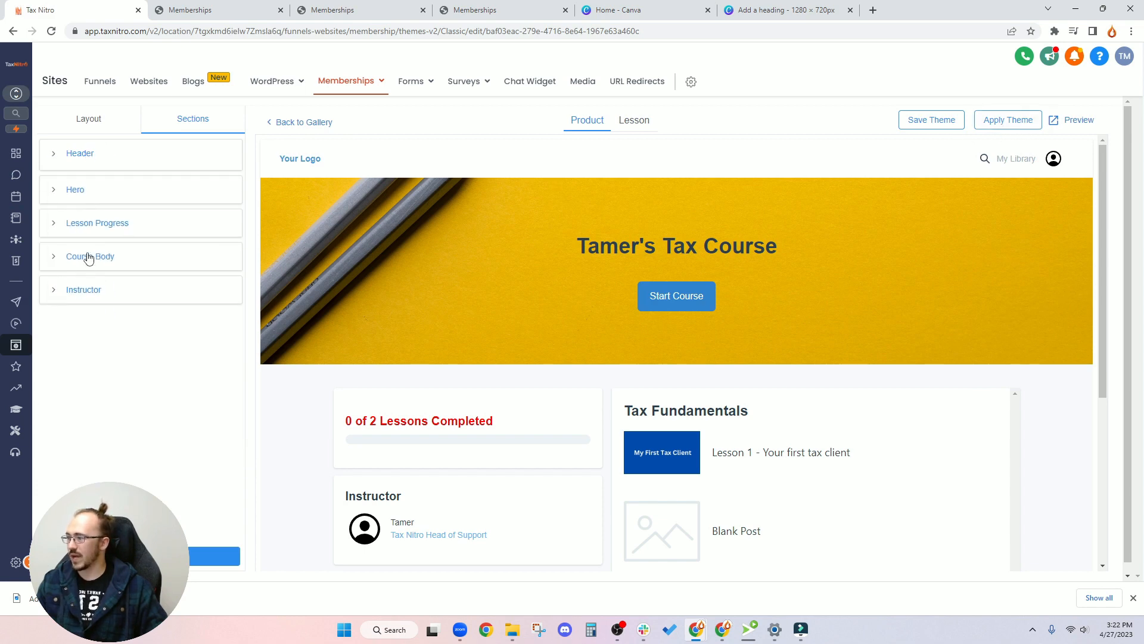
{"action": "left_click", "coordinate": [74, 190]}
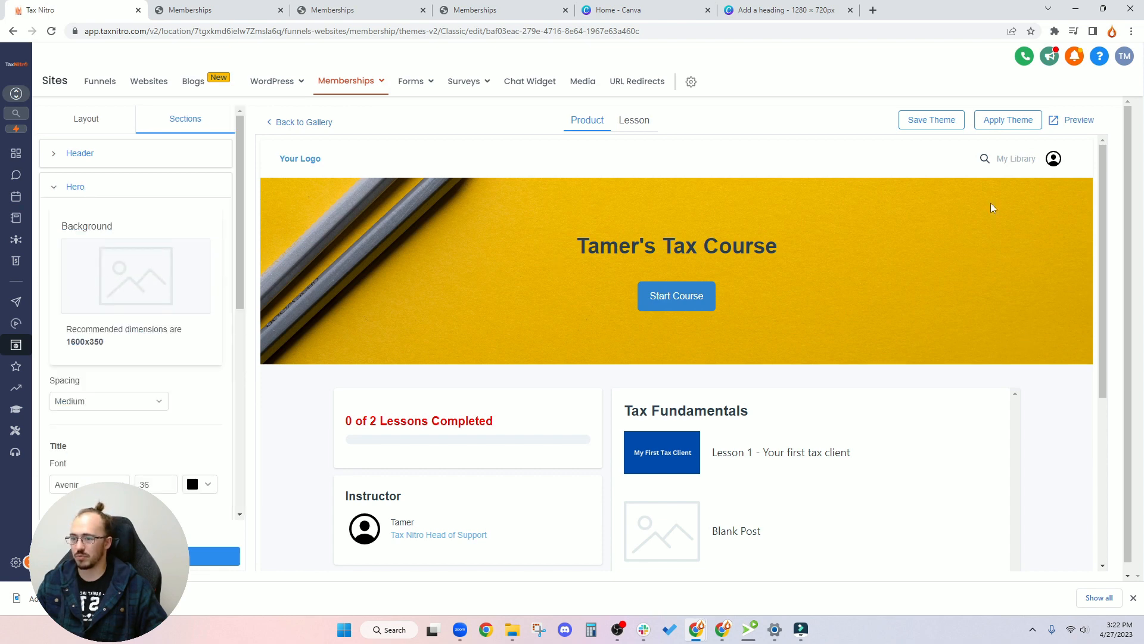
{"action": "left_click", "coordinate": [130, 274]}
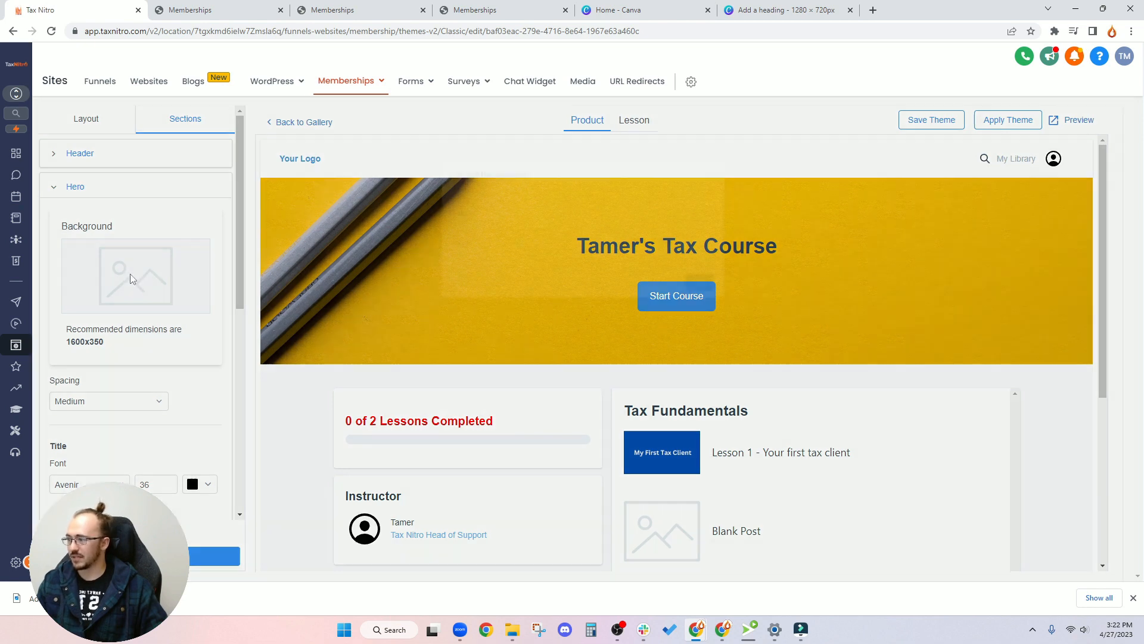
{"action": "left_click", "coordinate": [659, 213]}
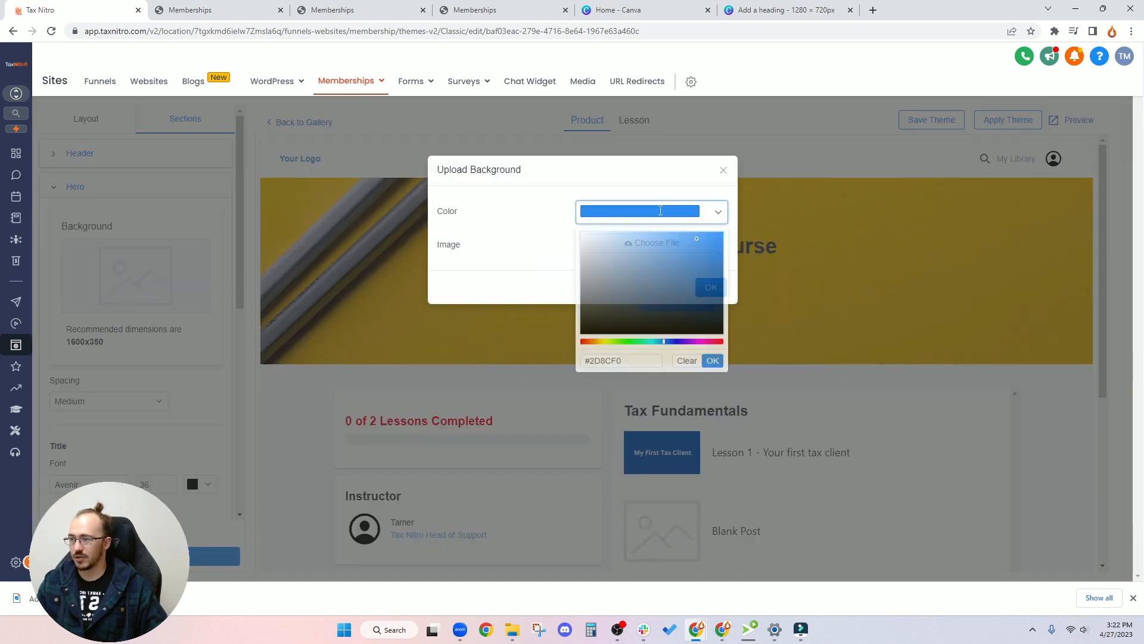
{"action": "left_click_drag", "start_coordinate": [695, 246], "coordinate": [630, 252]}
{"action": "left_click", "coordinate": [713, 367]}
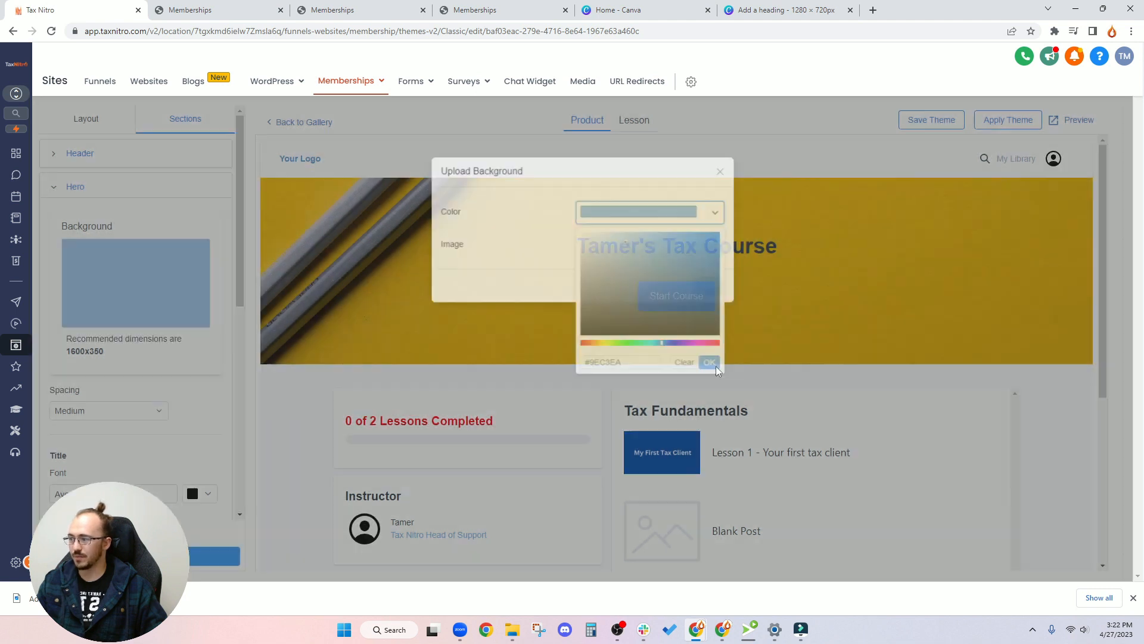
{"action": "left_click", "coordinate": [215, 555]}
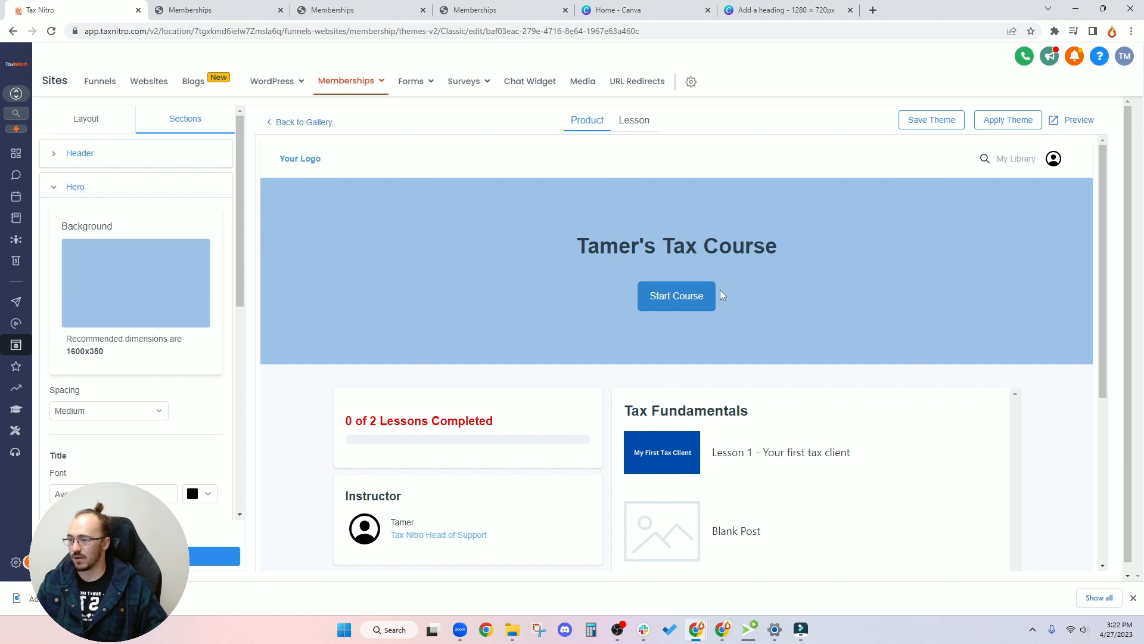
Step: Examine the hero section's title, description and button settings against the course banner, and collapse the section
{"action": "left_click_drag", "start_coordinate": [578, 250], "coordinate": [818, 250]}
{"action": "left_click", "coordinate": [763, 262]}
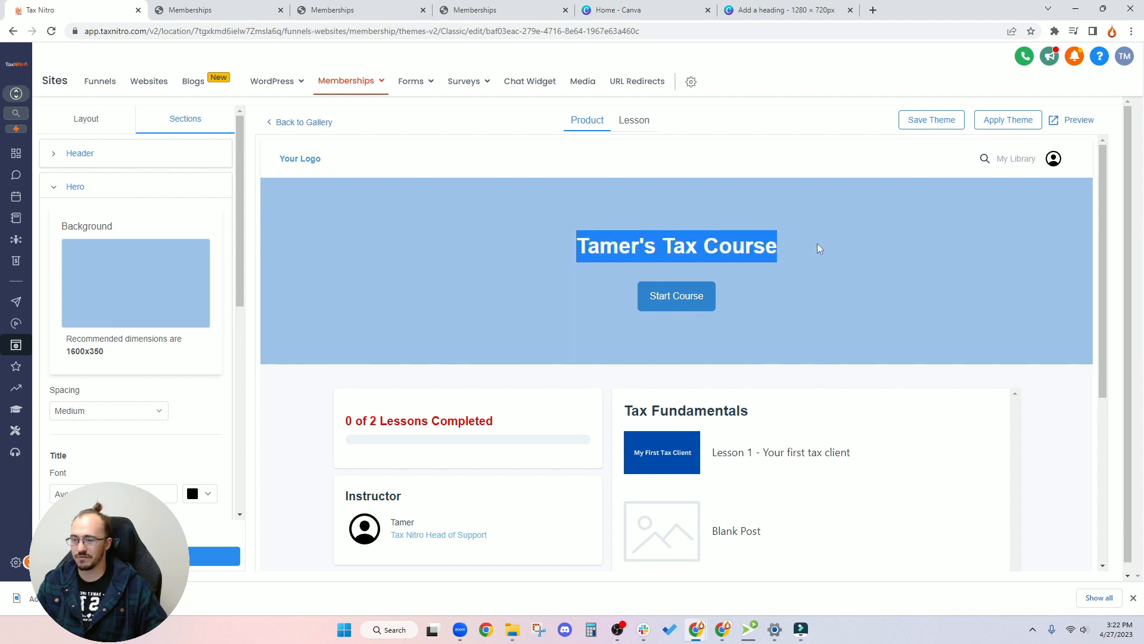
{"action": "left_click", "coordinate": [818, 249]}
{"action": "scroll", "coordinate": [132, 349], "scroll_direction": "down", "scroll_amount": 5}
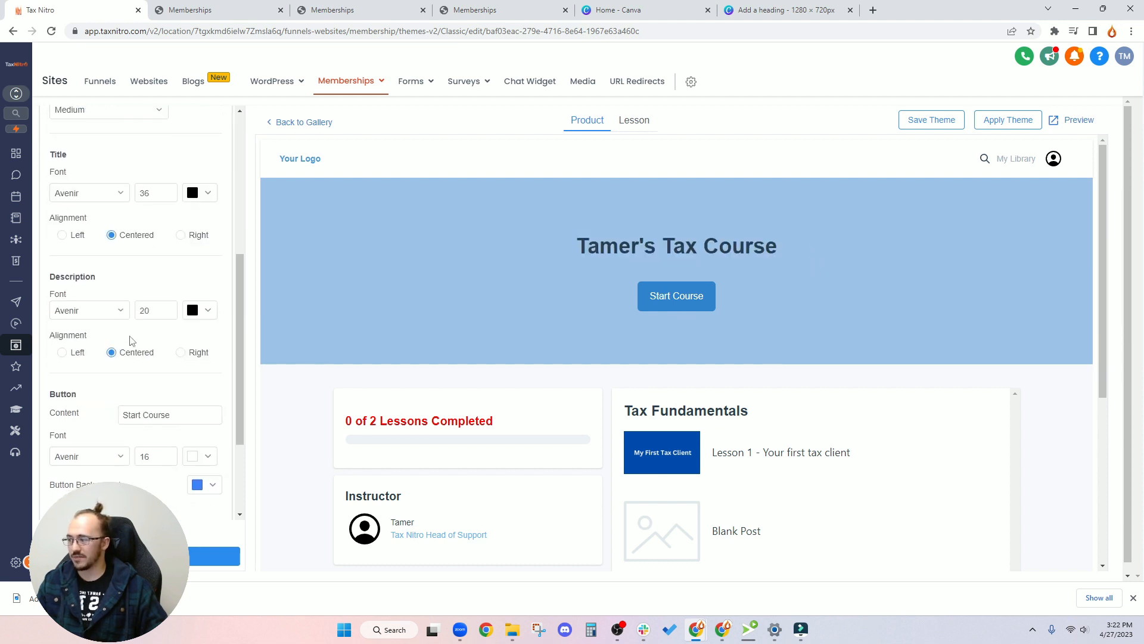
{"action": "scroll", "coordinate": [132, 341], "scroll_direction": "down", "scroll_amount": 2}
{"action": "scroll", "coordinate": [139, 330], "scroll_direction": "down", "scroll_amount": 1}
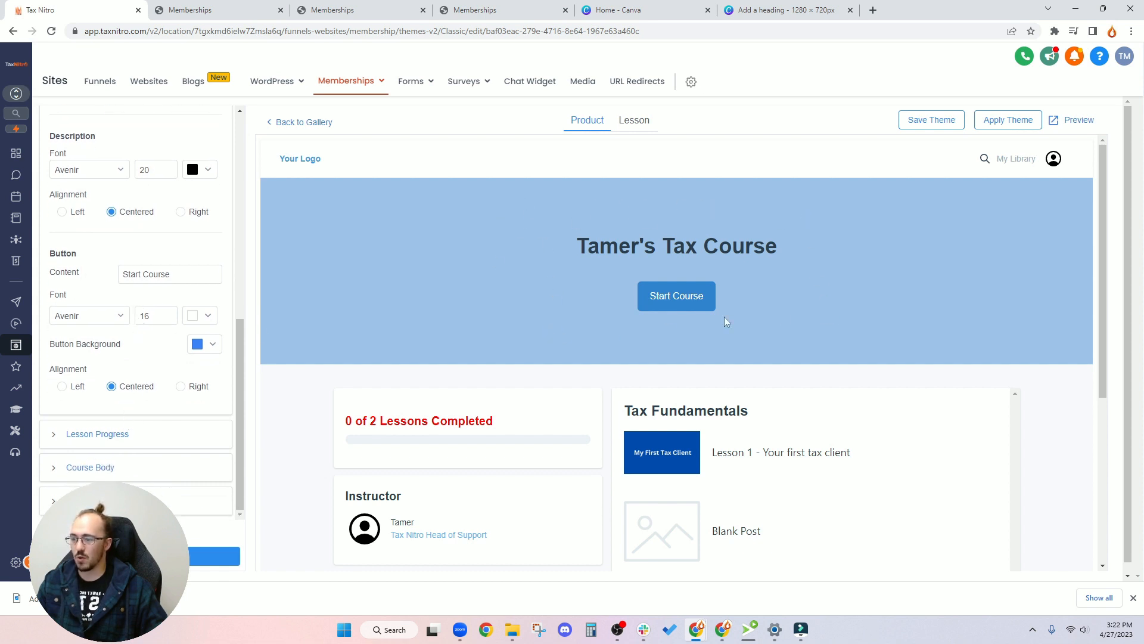
{"action": "mouse_move", "coordinate": [573, 250]}
{"action": "left_mouse_down"}
{"action": "mouse_move", "coordinate": [817, 248]}
{"action": "mouse_move", "coordinate": [558, 252]}
{"action": "left_mouse_up"}
{"action": "left_click", "coordinate": [557, 252]}
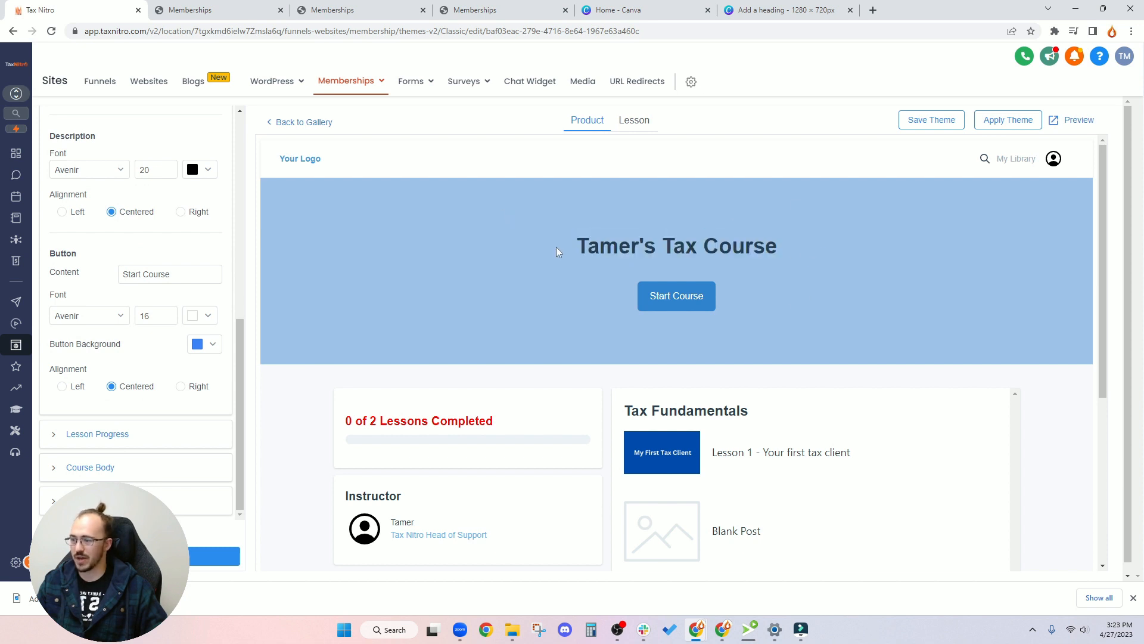
{"action": "scroll", "coordinate": [173, 374], "scroll_direction": "up", "scroll_amount": 6}
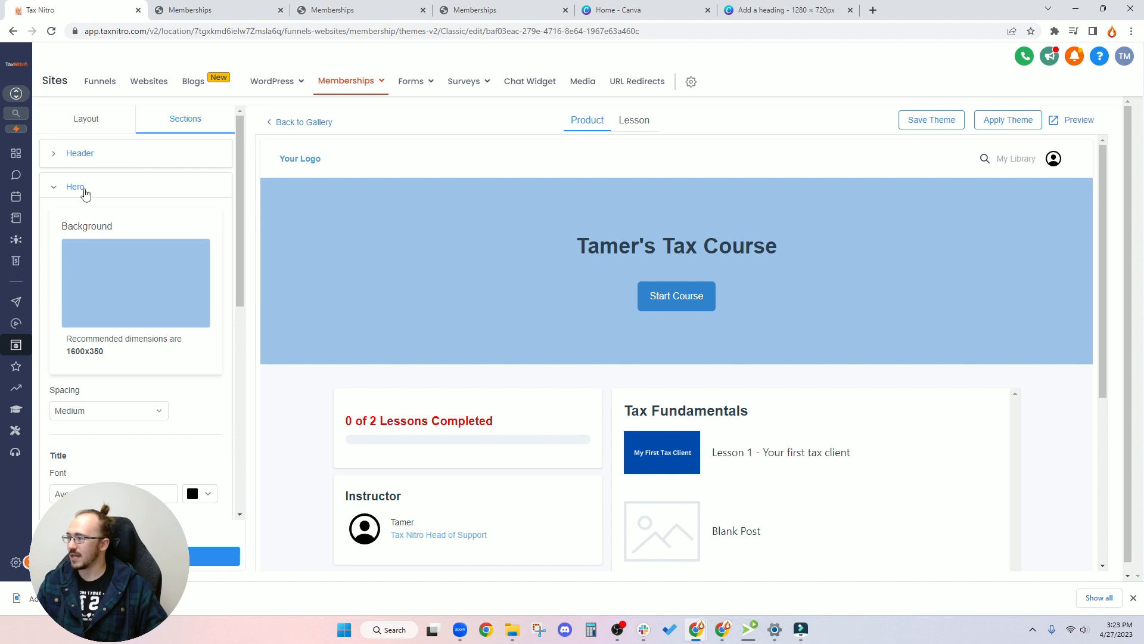
{"action": "left_click", "coordinate": [85, 192]}
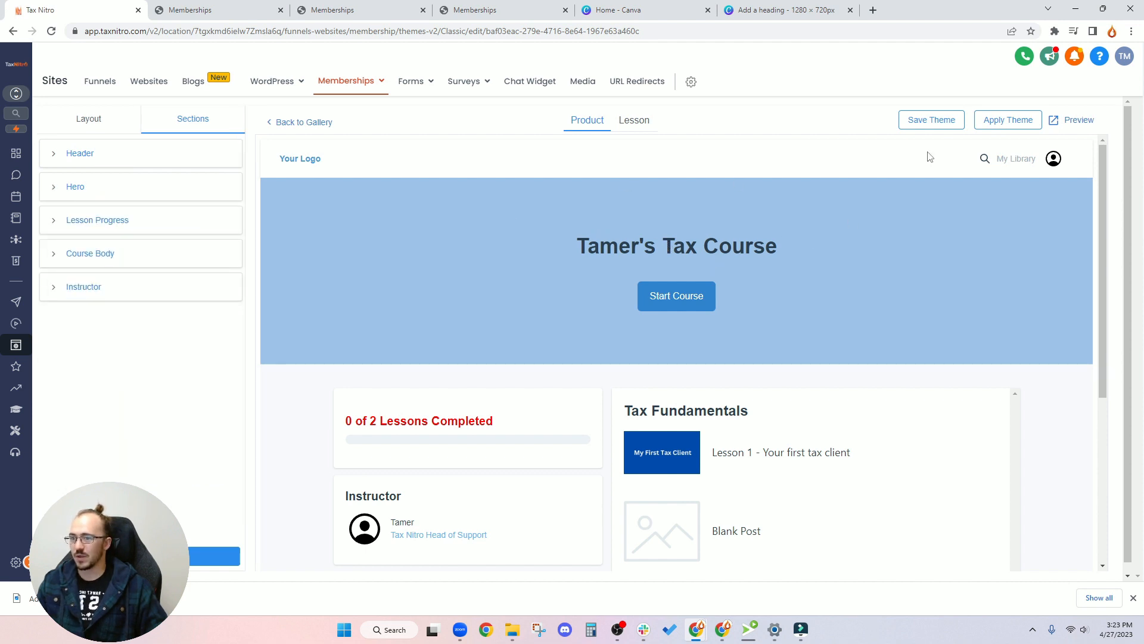
Step: Save the Classic customization, also as the theme for the location, and dismiss the notifications
{"action": "left_click", "coordinate": [214, 556]}
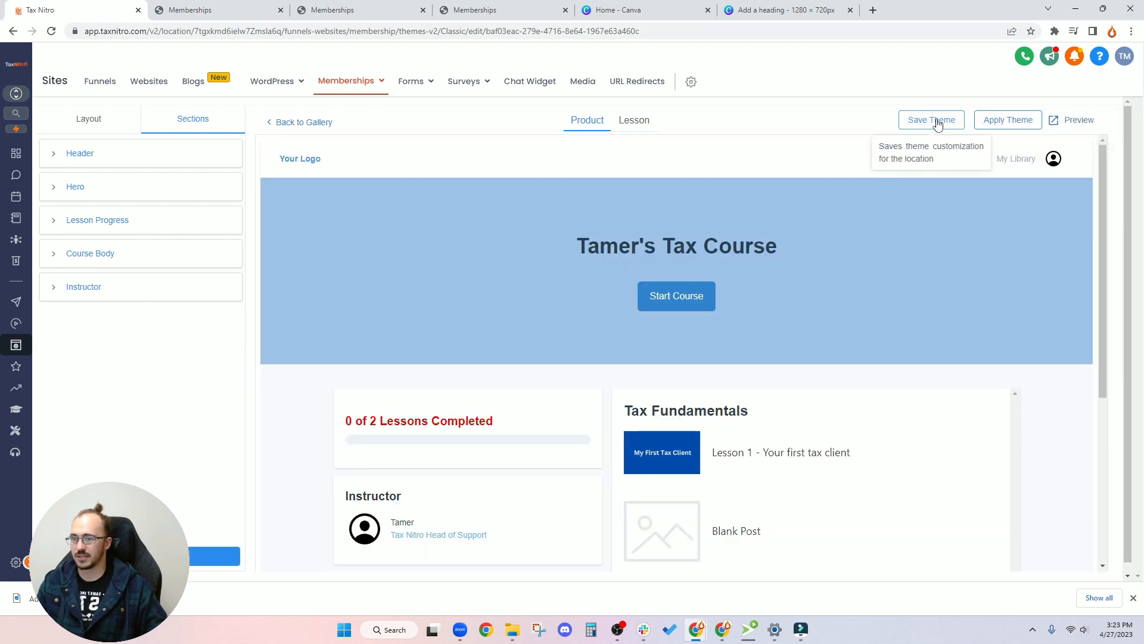
{"action": "left_click", "coordinate": [937, 122]}
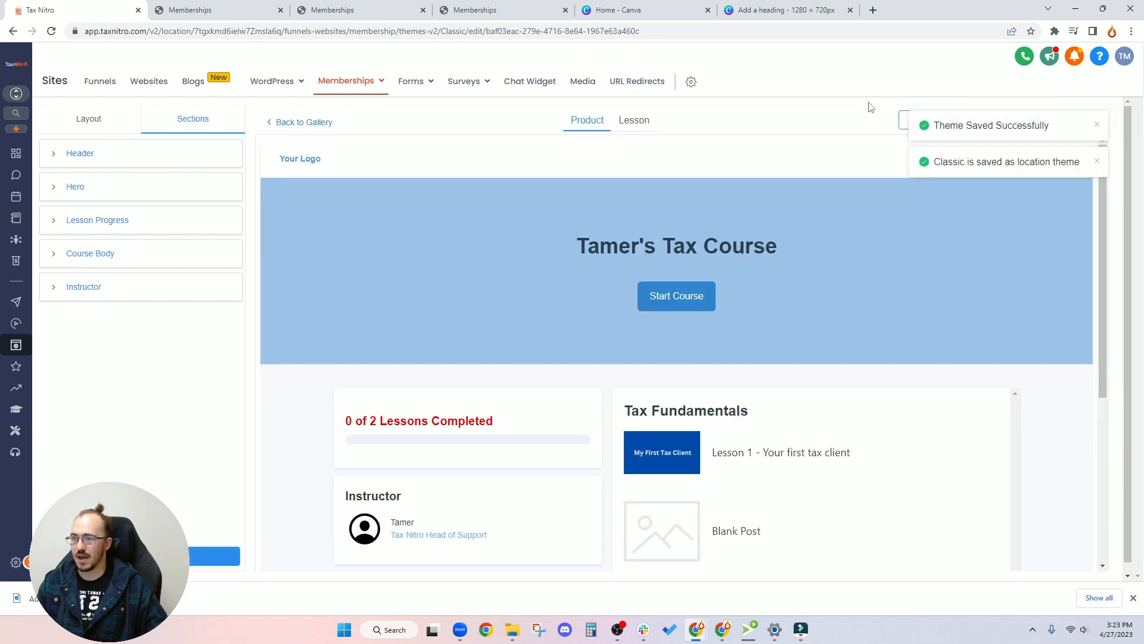
{"action": "left_click", "coordinate": [1097, 125]}
{"action": "left_click", "coordinate": [1098, 125]}
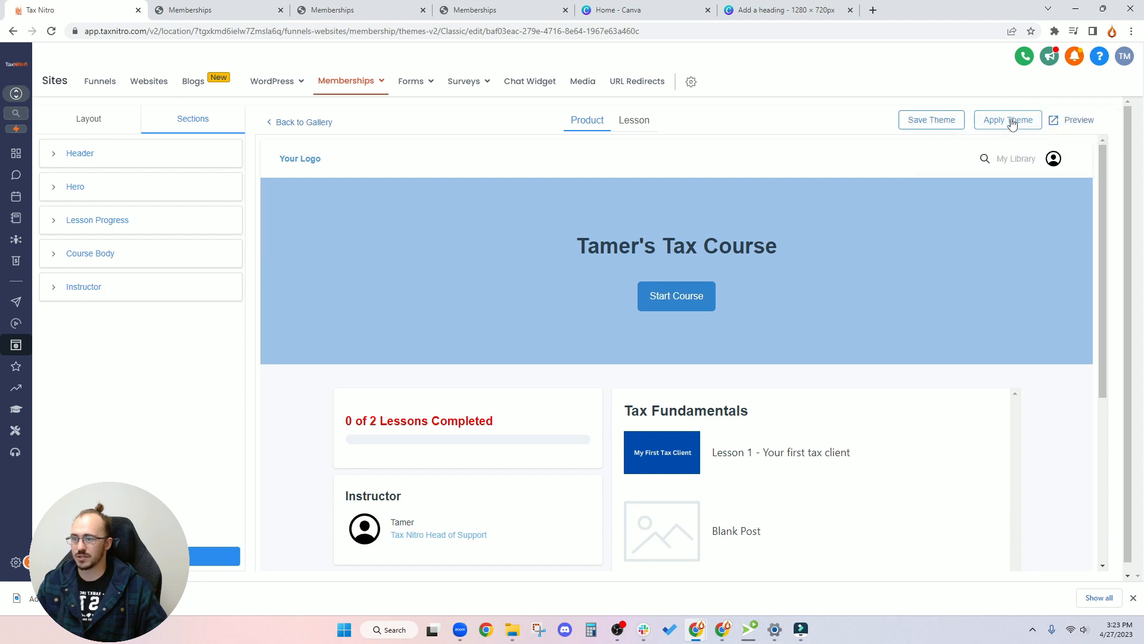
Step: Return to the theme gallery, apply the Classic theme to the tax course, and go back to the product outline, dismissing the notification
{"action": "left_click", "coordinate": [304, 122]}
{"action": "mouse_move", "coordinate": [416, 256]}
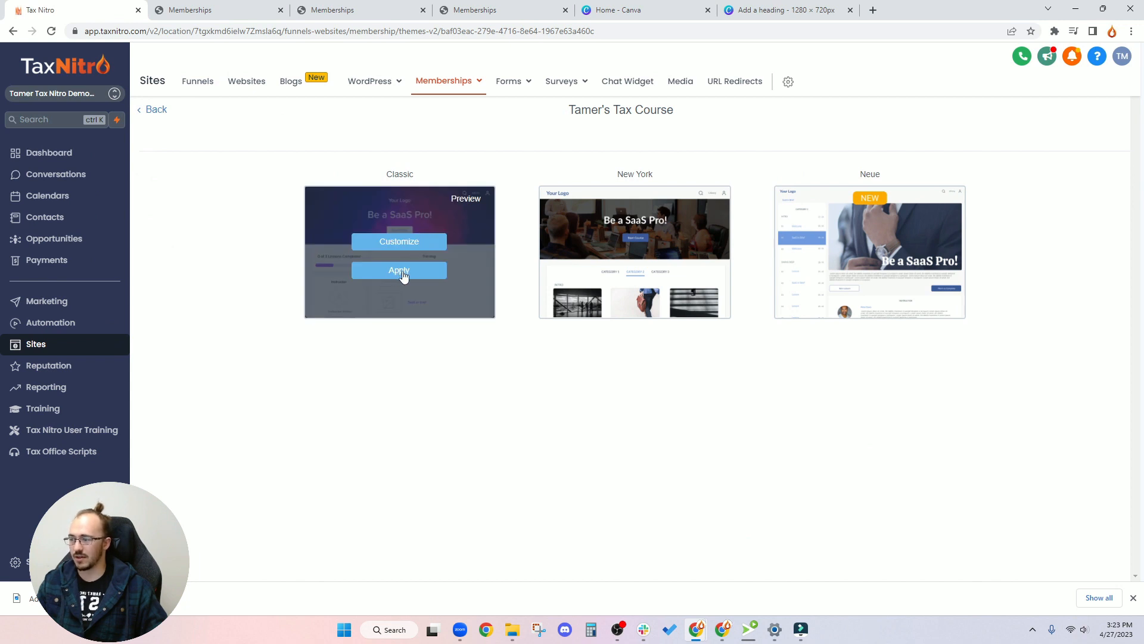
{"action": "left_click", "coordinate": [402, 272]}
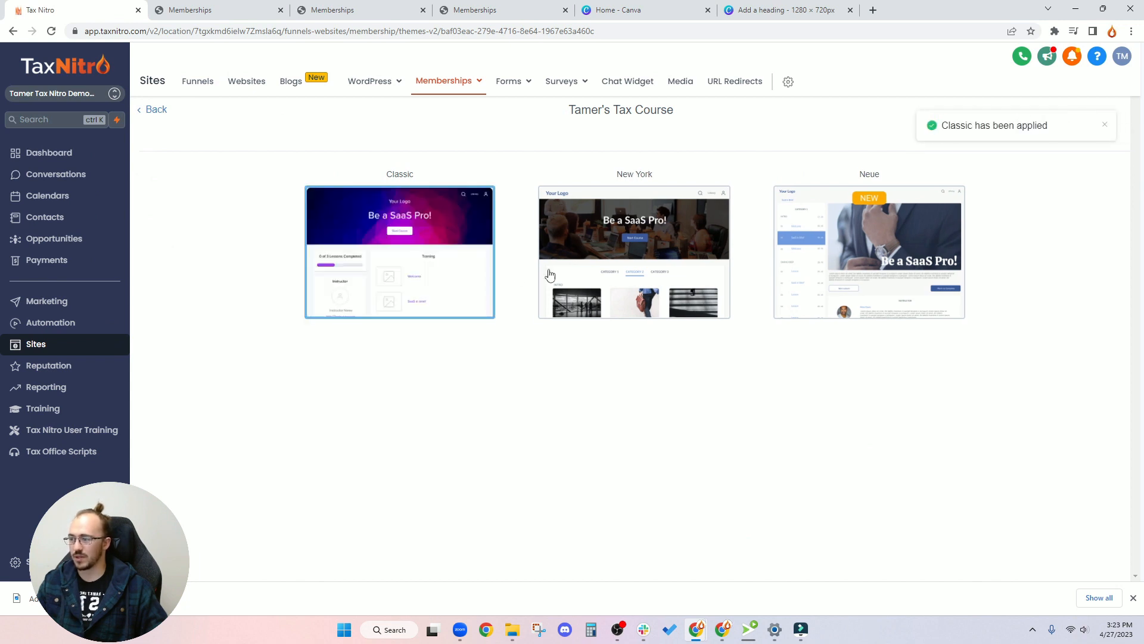
{"action": "left_click", "coordinate": [165, 118]}
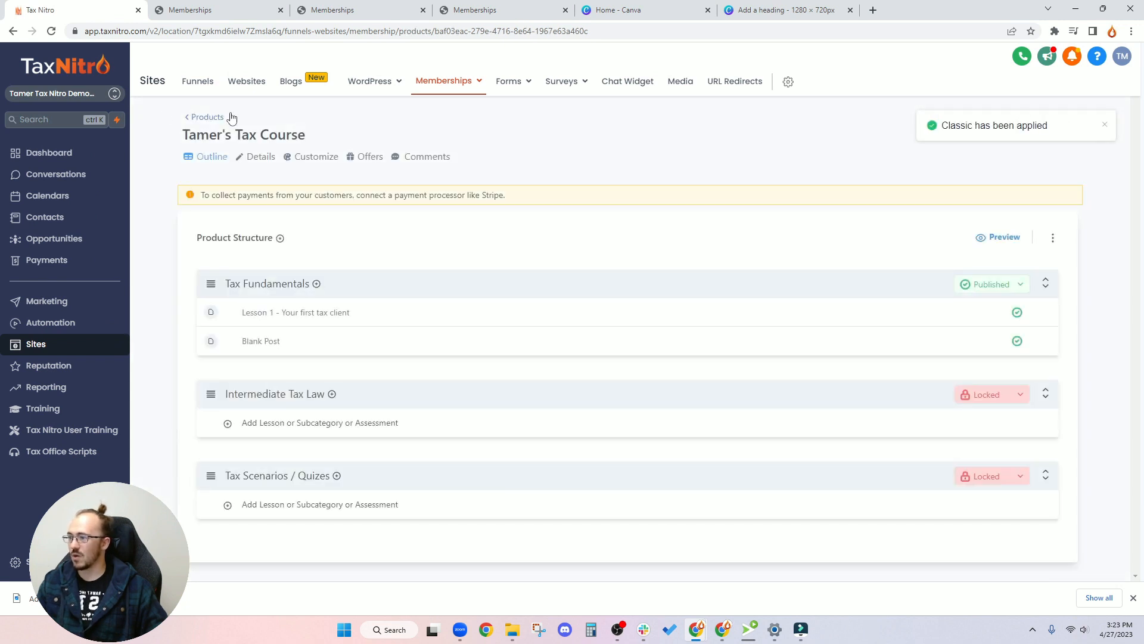
{"action": "left_click", "coordinate": [1107, 127]}
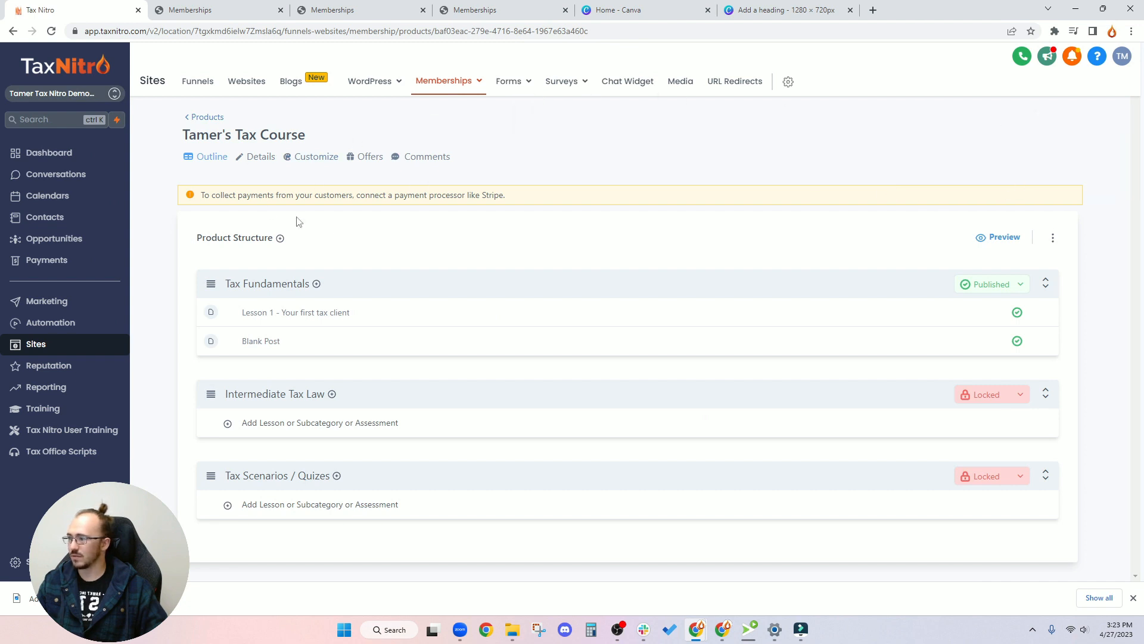
Step: Preview the tax course, examine its hero, lesson progress and lesson list, and return to the product outline
{"action": "left_click", "coordinate": [995, 237]}
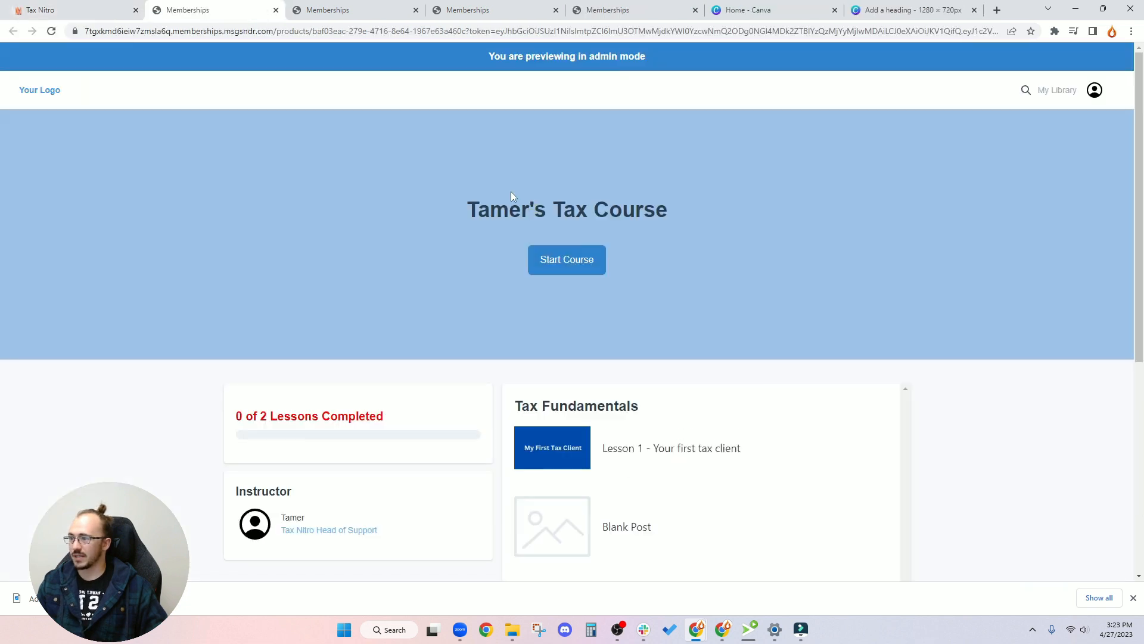
{"action": "left_click_drag", "start_coordinate": [236, 416], "coordinate": [459, 414]}
{"action": "left_click", "coordinate": [460, 414]}
{"action": "scroll", "coordinate": [528, 394], "scroll_direction": "down", "scroll_amount": 5}
{"action": "scroll", "coordinate": [530, 394], "scroll_direction": "up", "scroll_amount": 5}
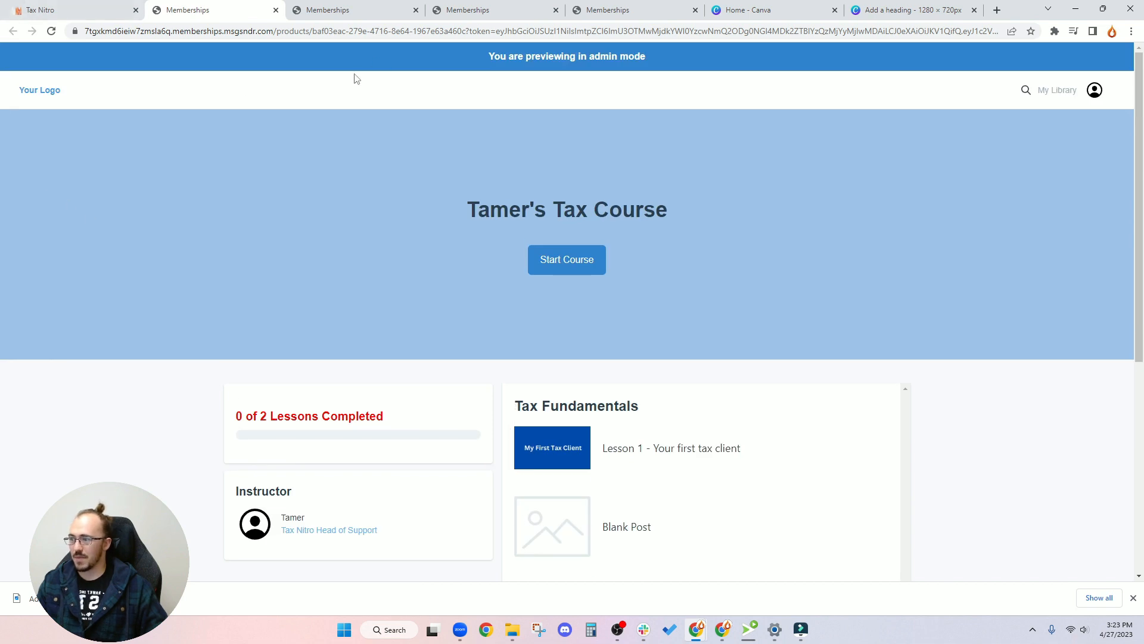
{"action": "left_click", "coordinate": [77, 10]}
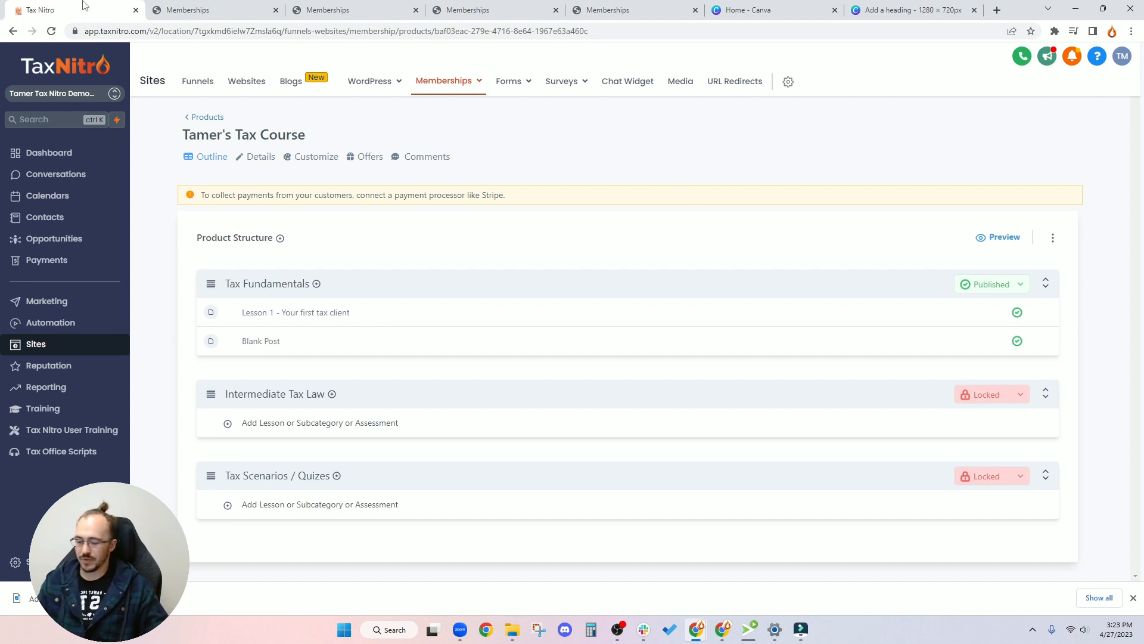
Step: Switch to full screen, open the memberships custom domain settings and examine the CNAME record target required for connecting a domain
{"action": "key", "text": "F11"}
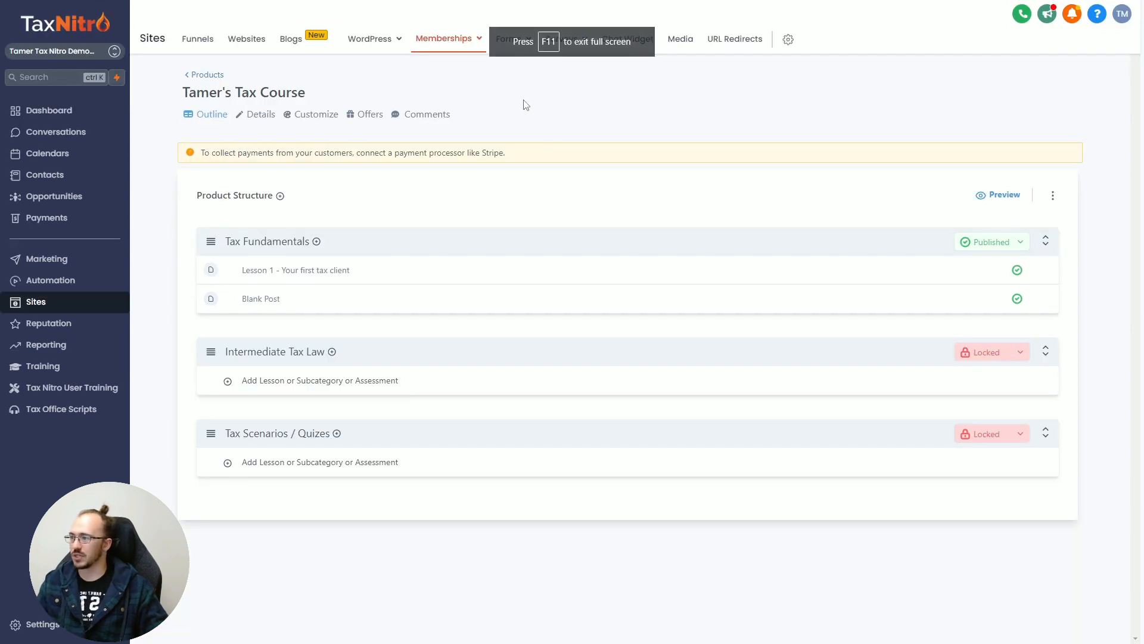
{"action": "mouse_move", "coordinate": [450, 45]}
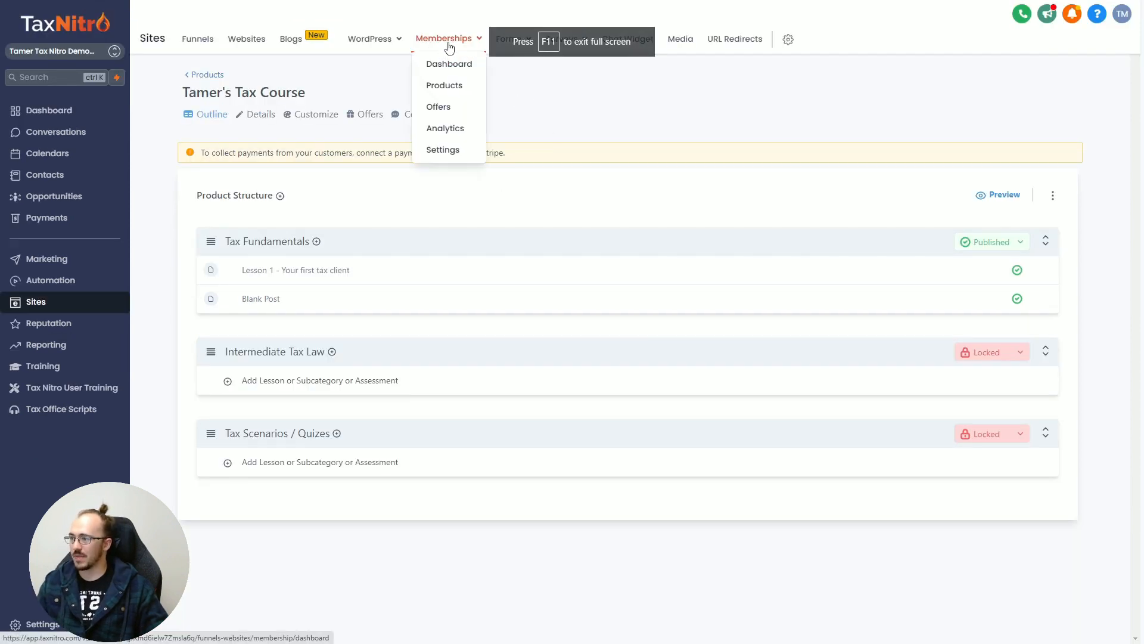
{"action": "left_click", "coordinate": [444, 154]}
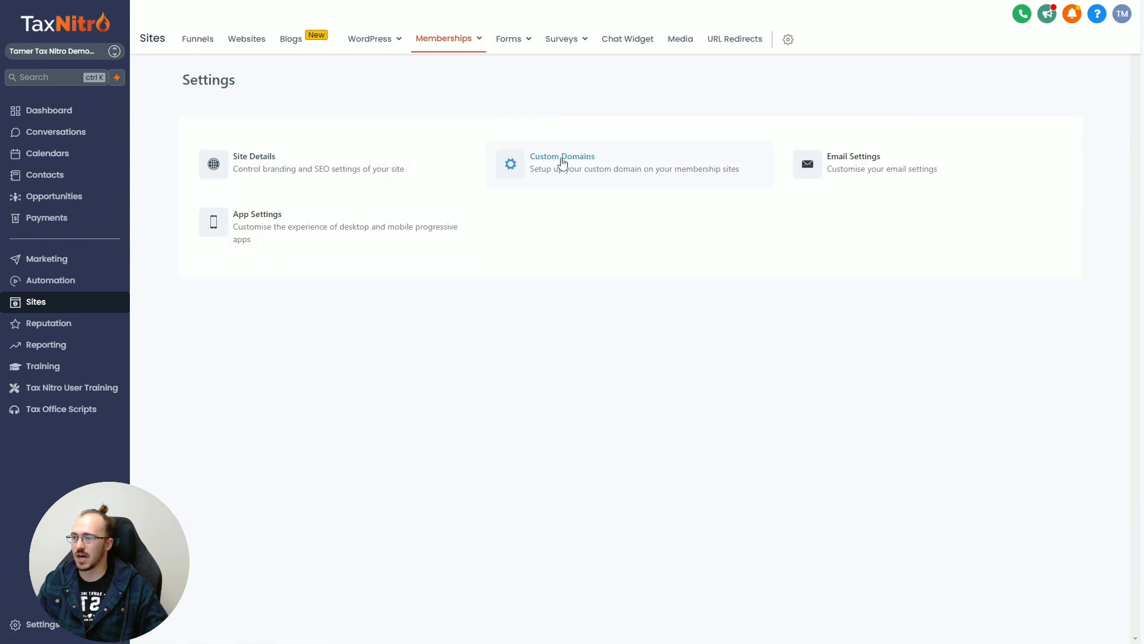
{"action": "left_click", "coordinate": [582, 167]}
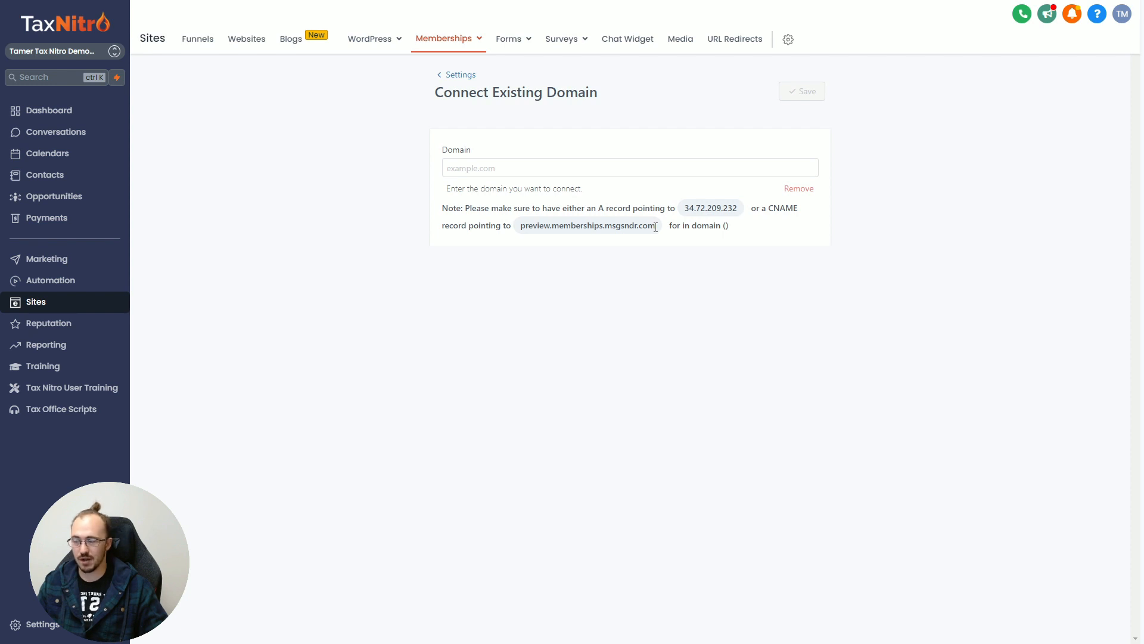
{"action": "left_click_drag", "start_coordinate": [661, 230], "coordinate": [520, 228]}
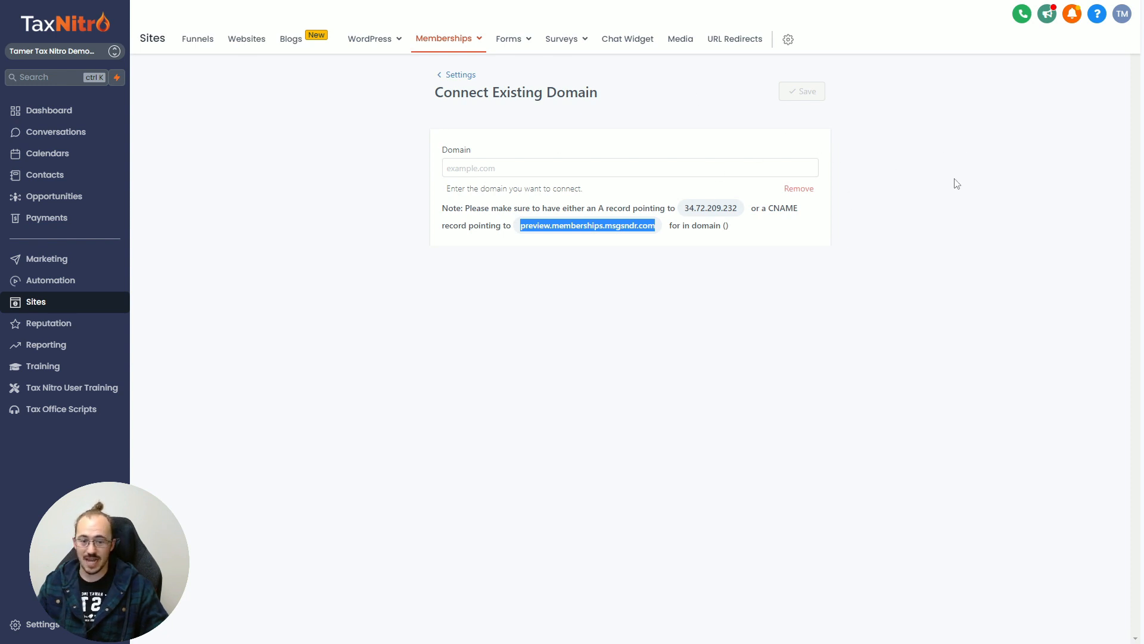
{"action": "left_click", "coordinate": [540, 241]}
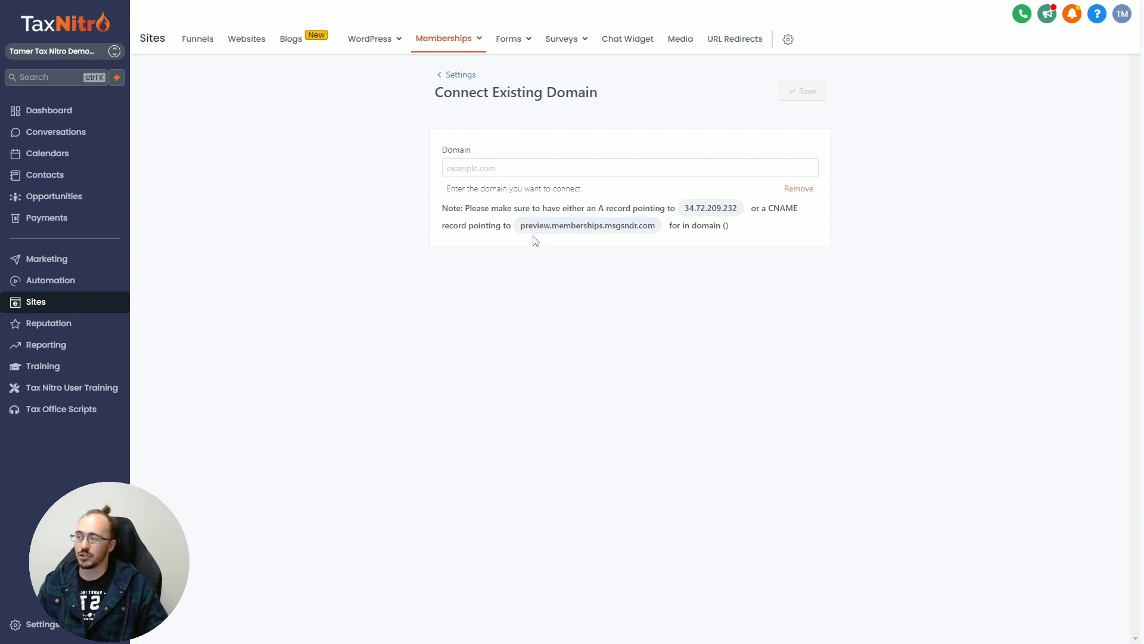
{"action": "left_click_drag", "start_coordinate": [519, 231], "coordinate": [661, 235]}
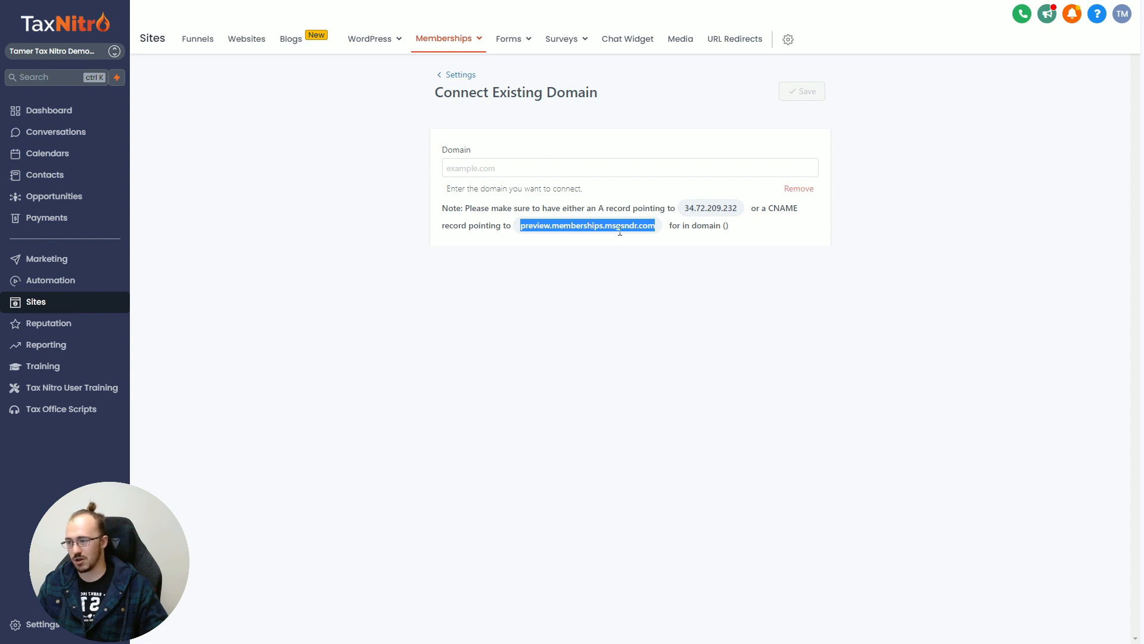
{"action": "left_click", "coordinate": [649, 236]}
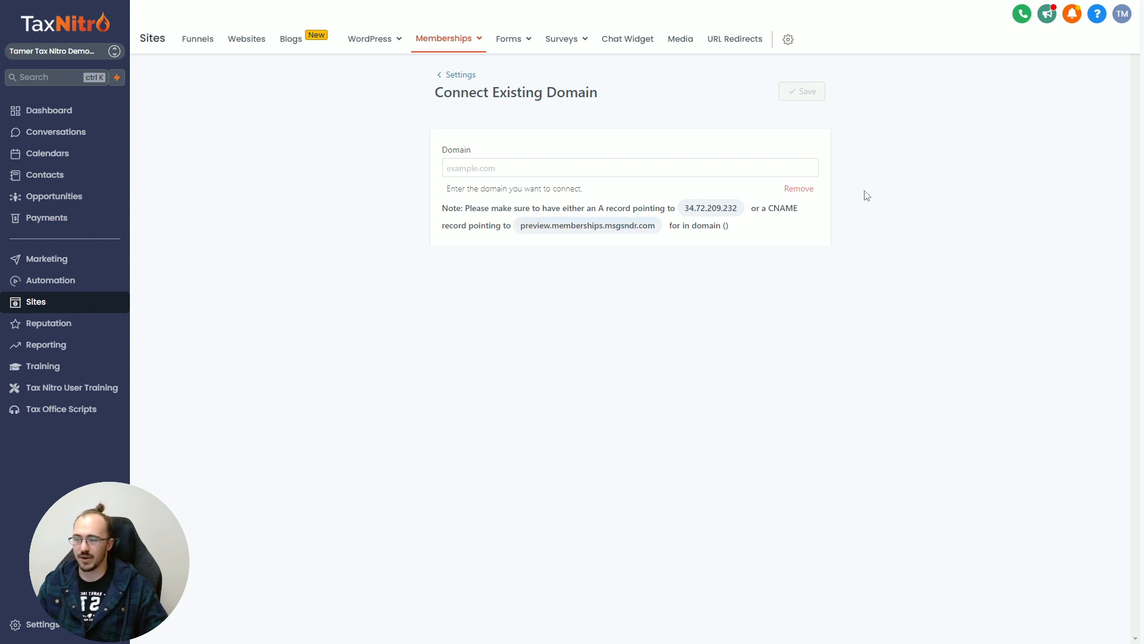
Step: Try the subdomain prefixes "portal." and "courses" as the domain to connect, and clear the entry
{"action": "left_click", "coordinate": [515, 171]}
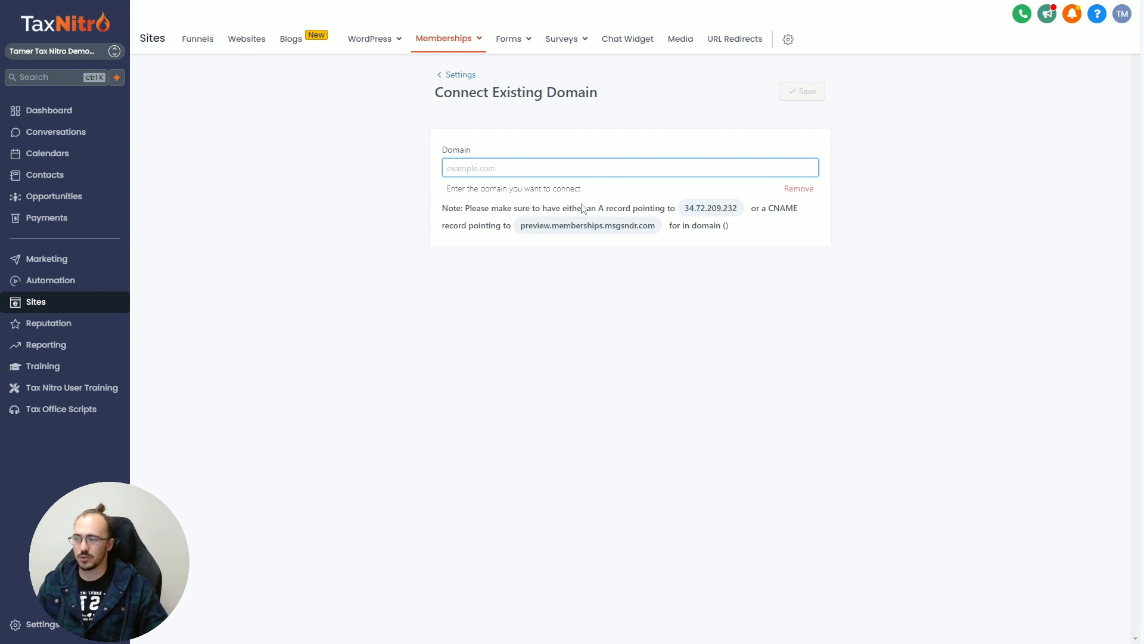
{"action": "type", "text": "p"}
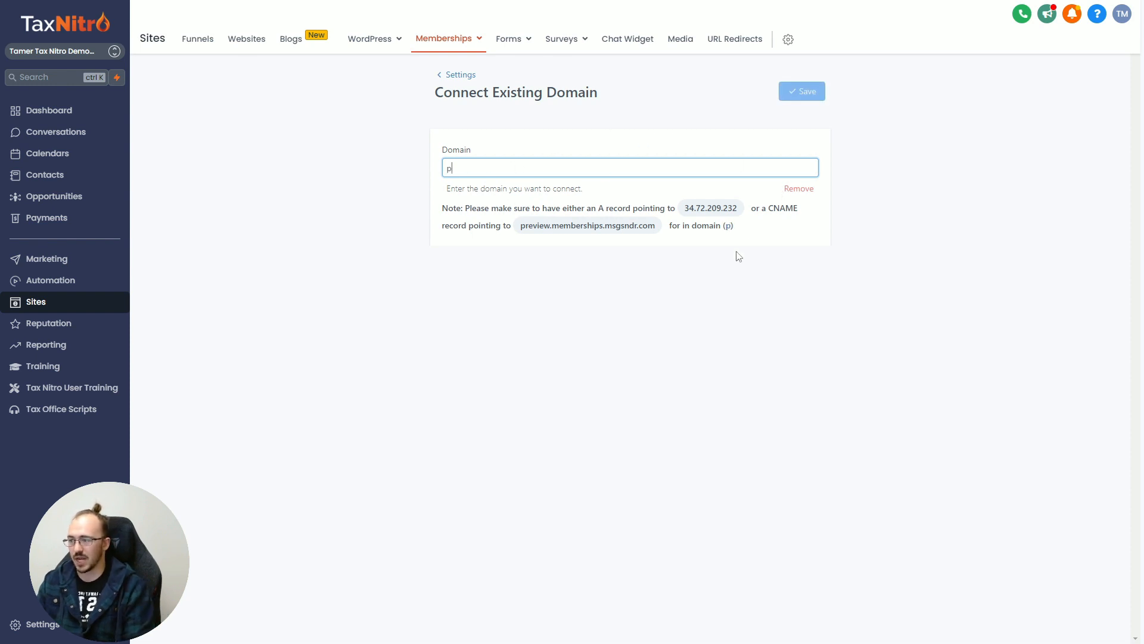
{"action": "type", "text": "ortal."}
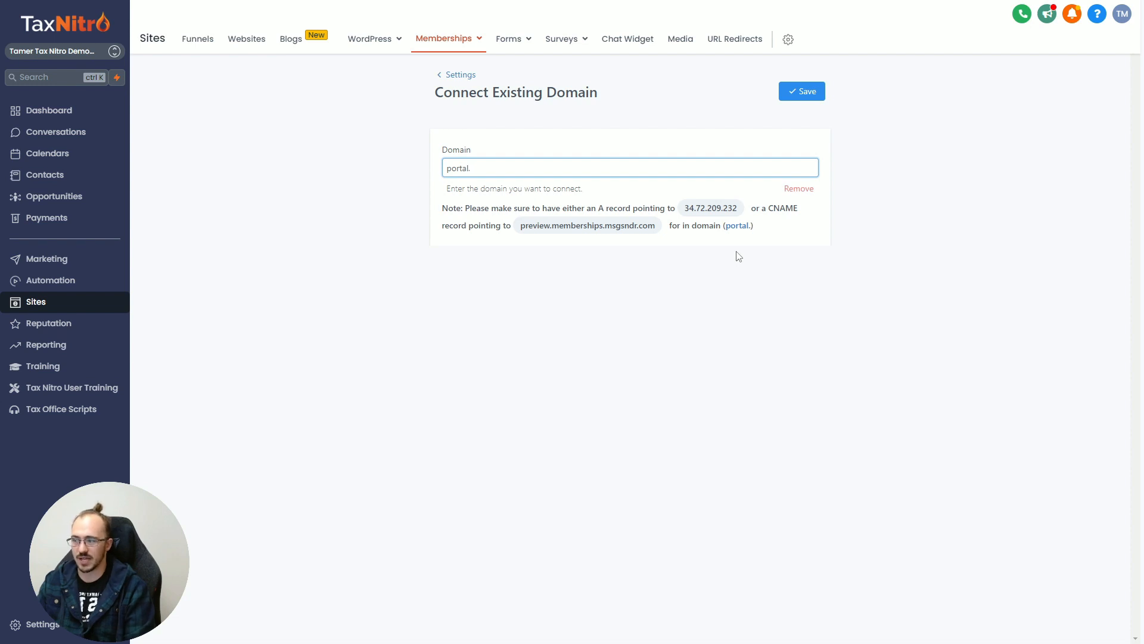
{"action": "type", "text": "l"}
{"action": "key", "text": "BackSpace"}
{"action": "key", "text": "BackSpace"}
{"action": "key", "text": "BackSpace"}
{"action": "key", "text": "BackSpace"}
{"action": "key", "text": "BackSpace"}
{"action": "key", "text": "BackSpace"}
{"action": "type", "text": "courses"}
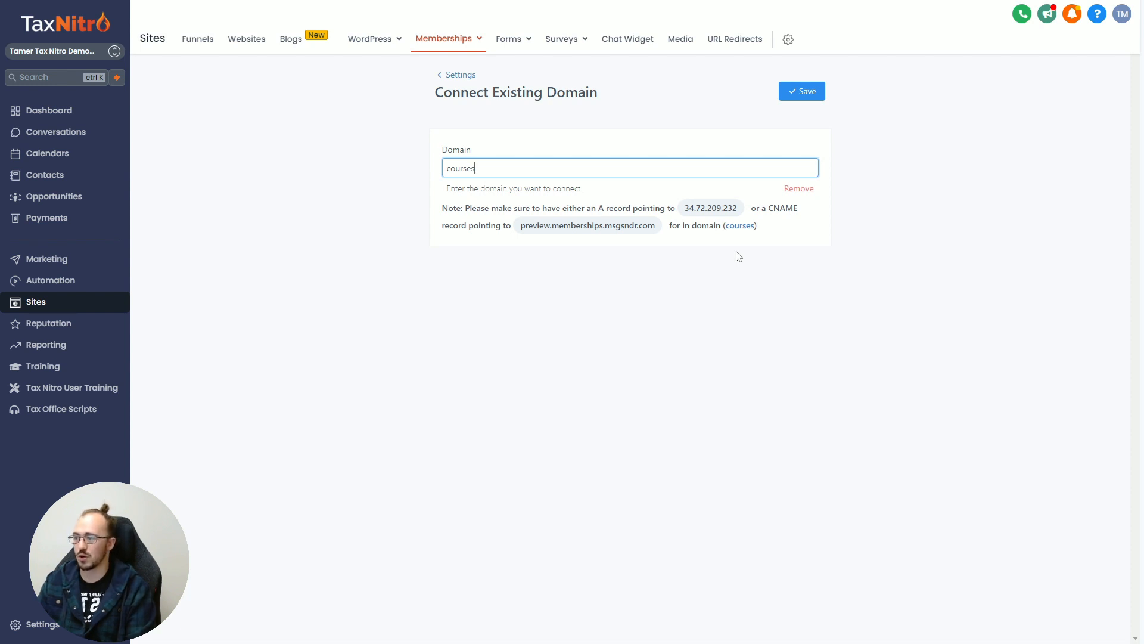
{"action": "key", "text": "BackSpace"}
{"action": "key", "text": "BackSpace"}
{"action": "key", "text": "BackSpace"}
{"action": "key", "text": "BackSpace"}
{"action": "key", "text": "BackSpace"}
{"action": "key", "text": "BackSpace"}
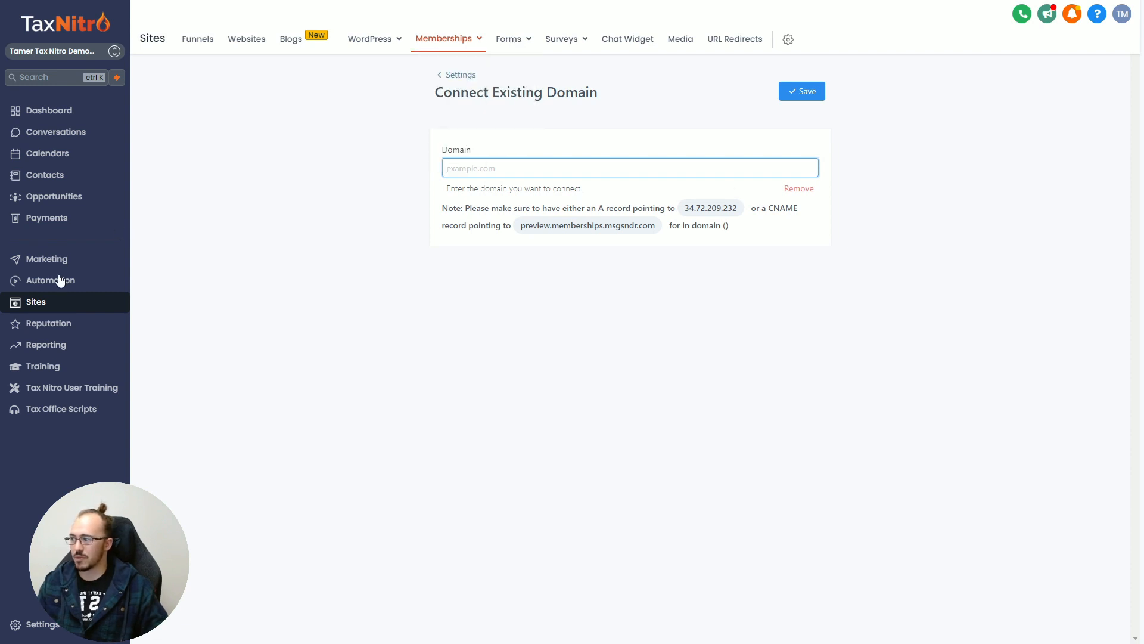
Step: Search the dashboard's help articles for "membership dom", shorten the search to "membership", and close the help window
{"action": "left_click", "coordinate": [49, 111]}
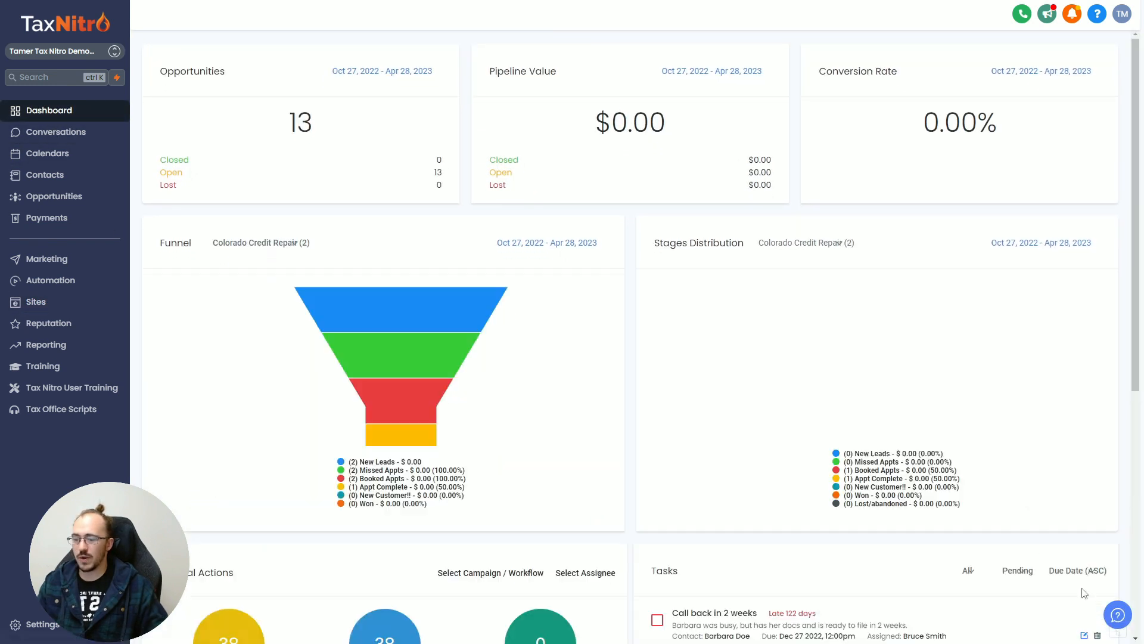
{"action": "left_click", "coordinate": [1118, 616]}
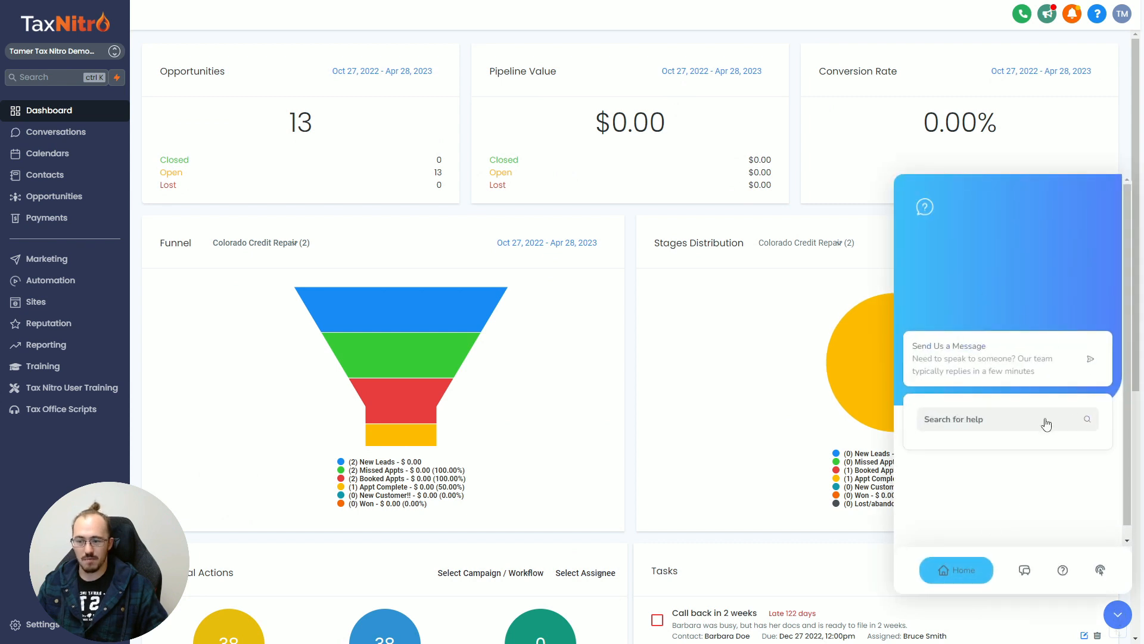
{"action": "left_click", "coordinate": [1117, 614]}
{"action": "left_click", "coordinate": [1119, 614]}
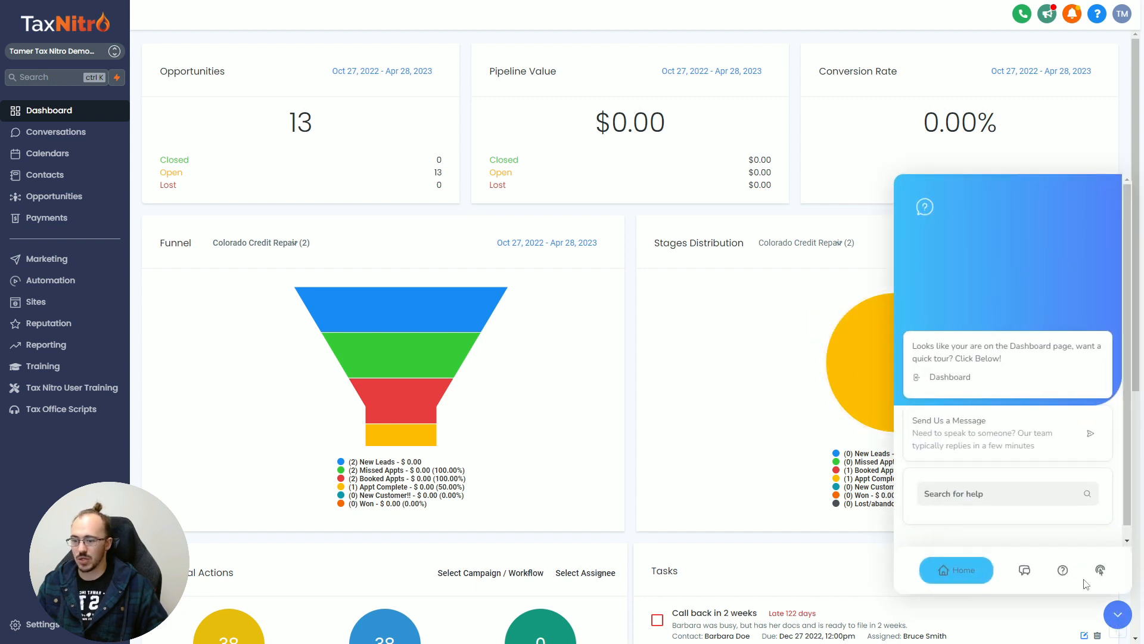
{"action": "left_click", "coordinate": [1063, 573]}
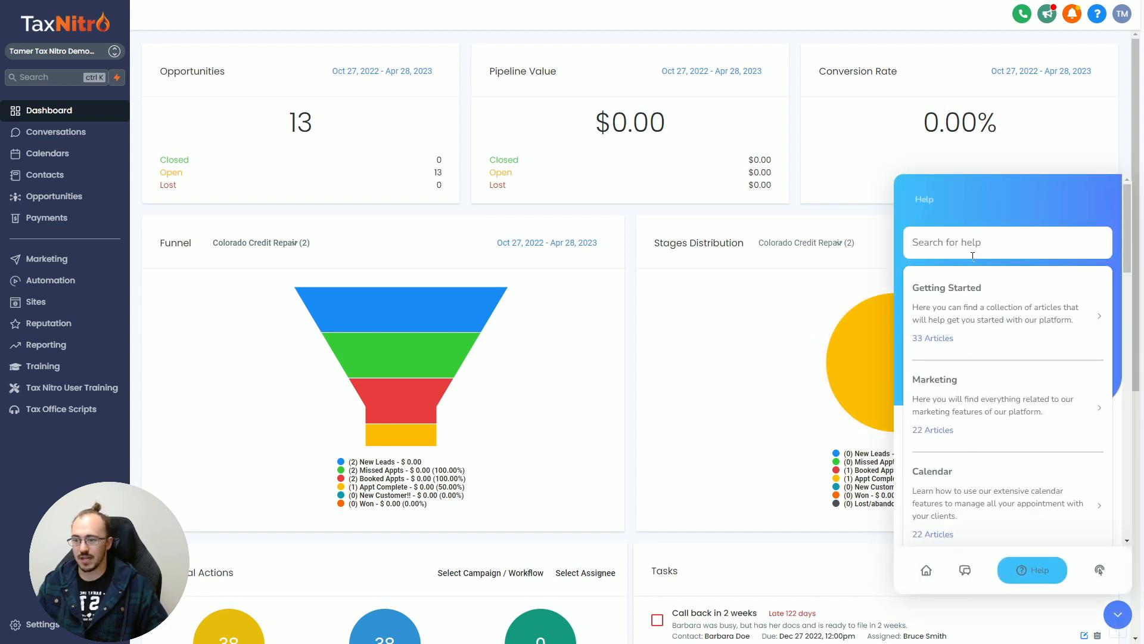
{"action": "type", "text": "membershi"}
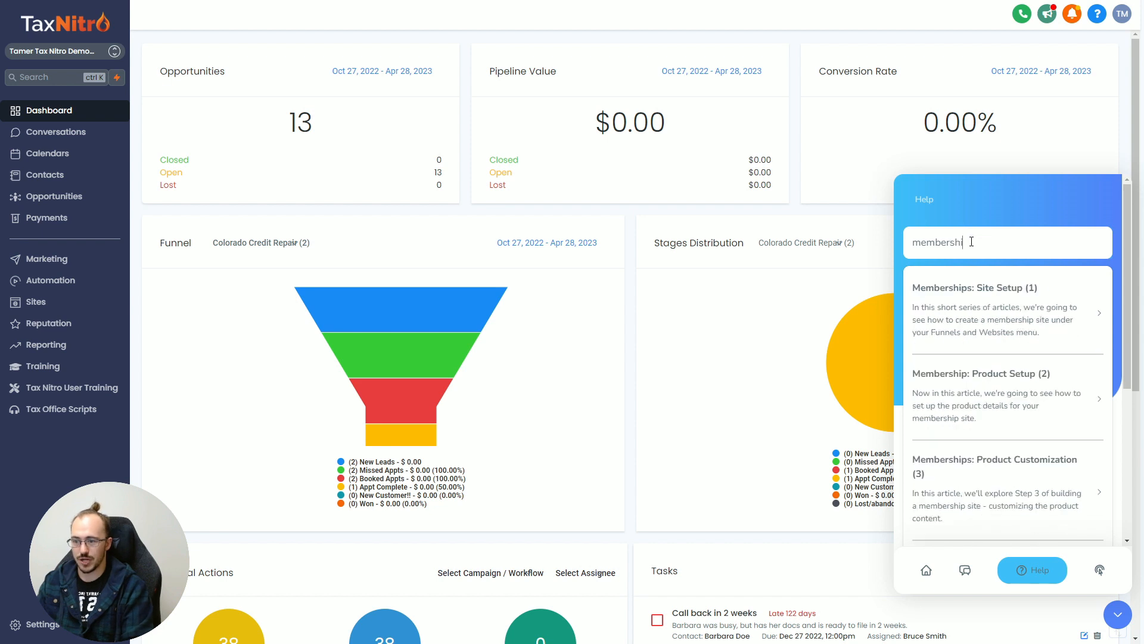
{"action": "type", "text": "p doma"}
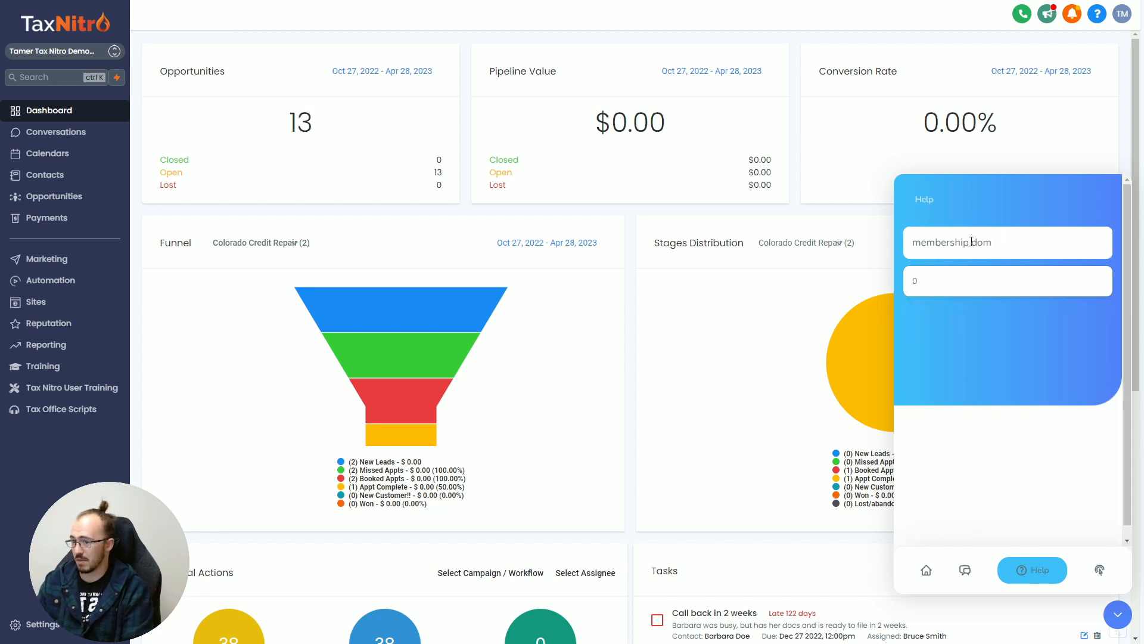
{"action": "key", "text": "BackSpace"}
{"action": "key", "text": "BackSpace"}
{"action": "key", "text": "BackSpace"}
{"action": "key", "text": "BackSpace"}
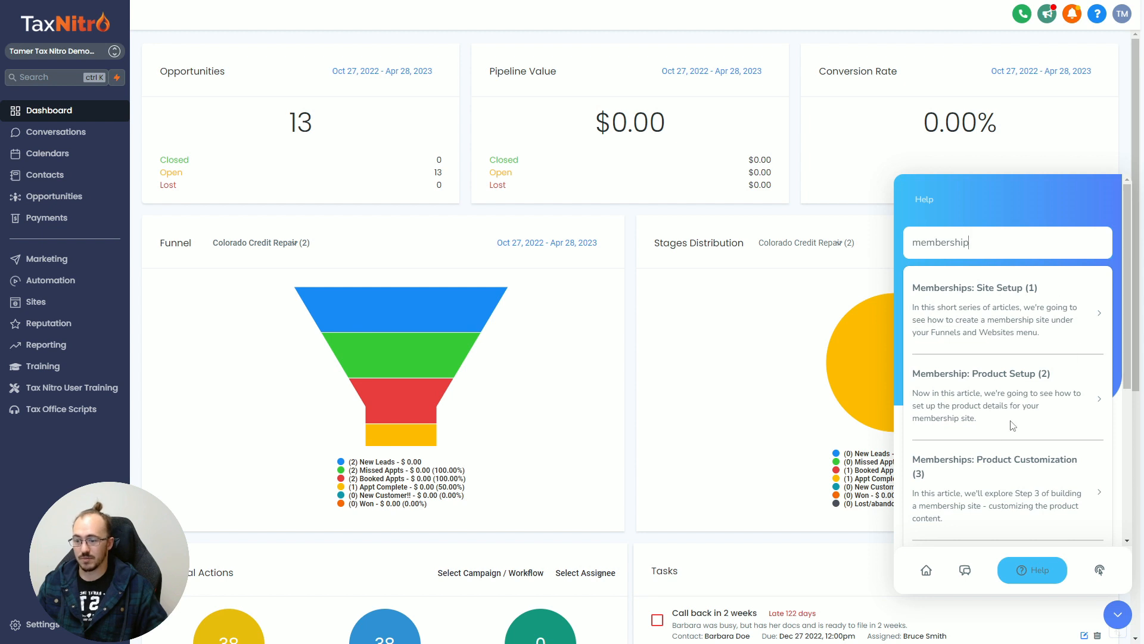
{"action": "left_click", "coordinate": [1113, 615]}
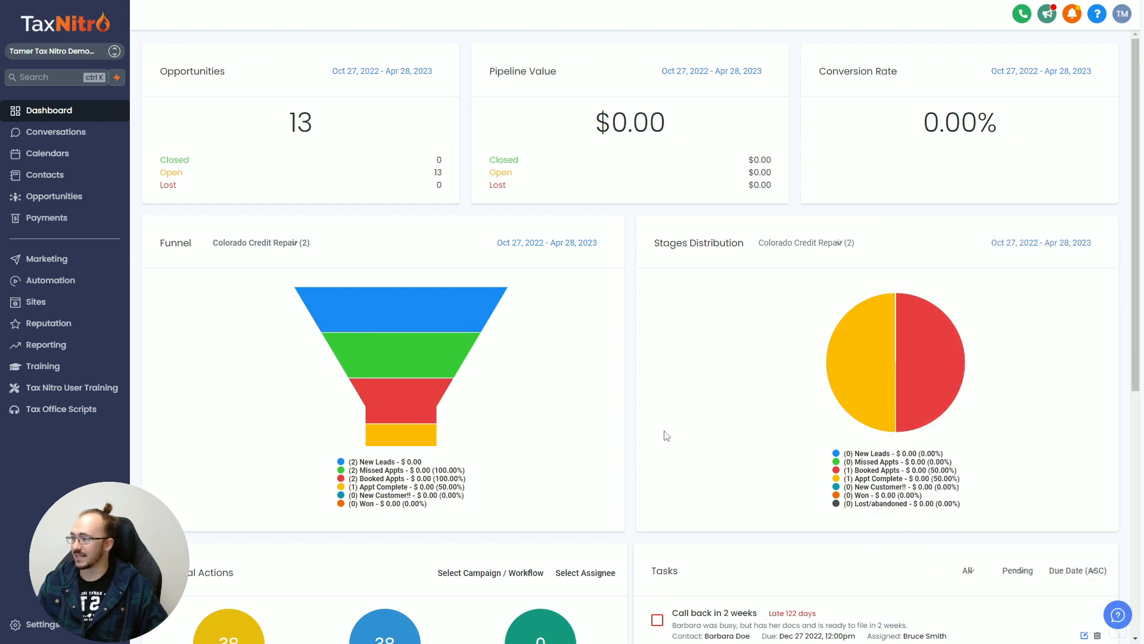
Step: Open the Site Details in the memberships settings and examine the logo and favicon branding options
{"action": "left_click", "coordinate": [77, 297]}
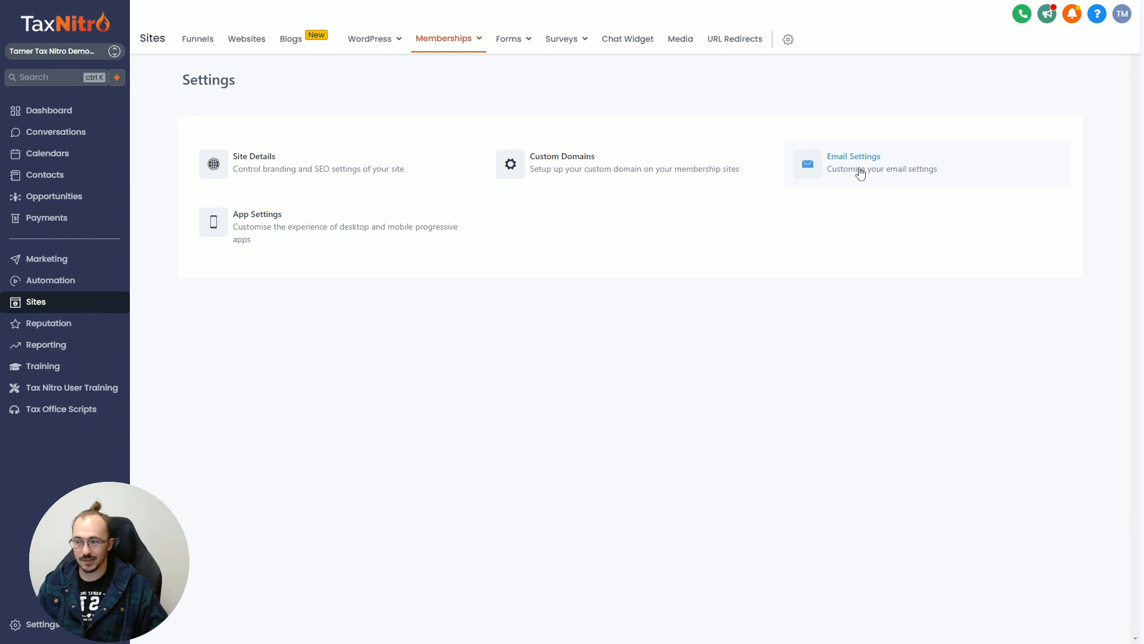
{"action": "left_click", "coordinate": [337, 168]}
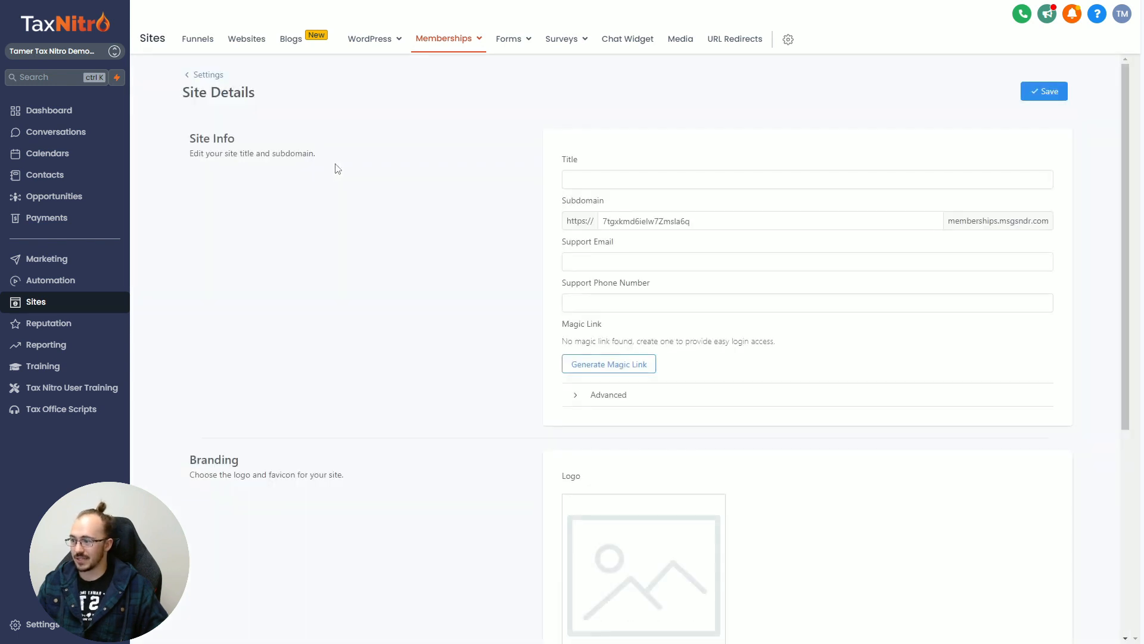
{"action": "scroll", "coordinate": [532, 238], "scroll_direction": "down", "scroll_amount": 5}
{"action": "left_click_drag", "start_coordinate": [555, 178], "coordinate": [663, 183]}
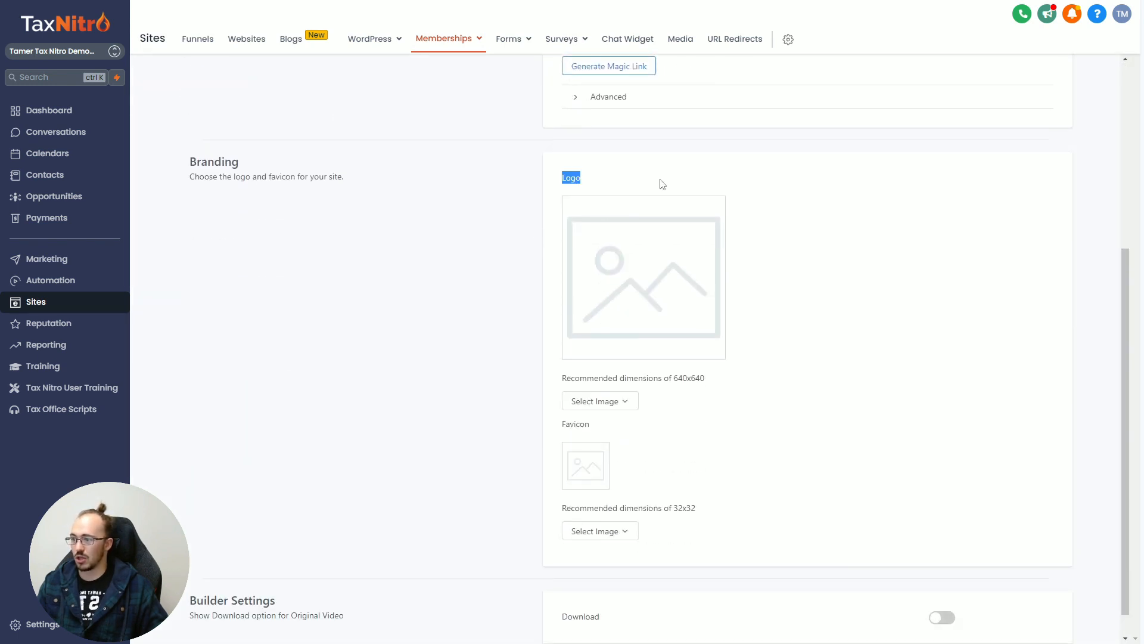
{"action": "left_click_drag", "start_coordinate": [561, 424], "coordinate": [652, 425]}
{"action": "scroll", "coordinate": [652, 425], "scroll_direction": "down", "scroll_amount": 1}
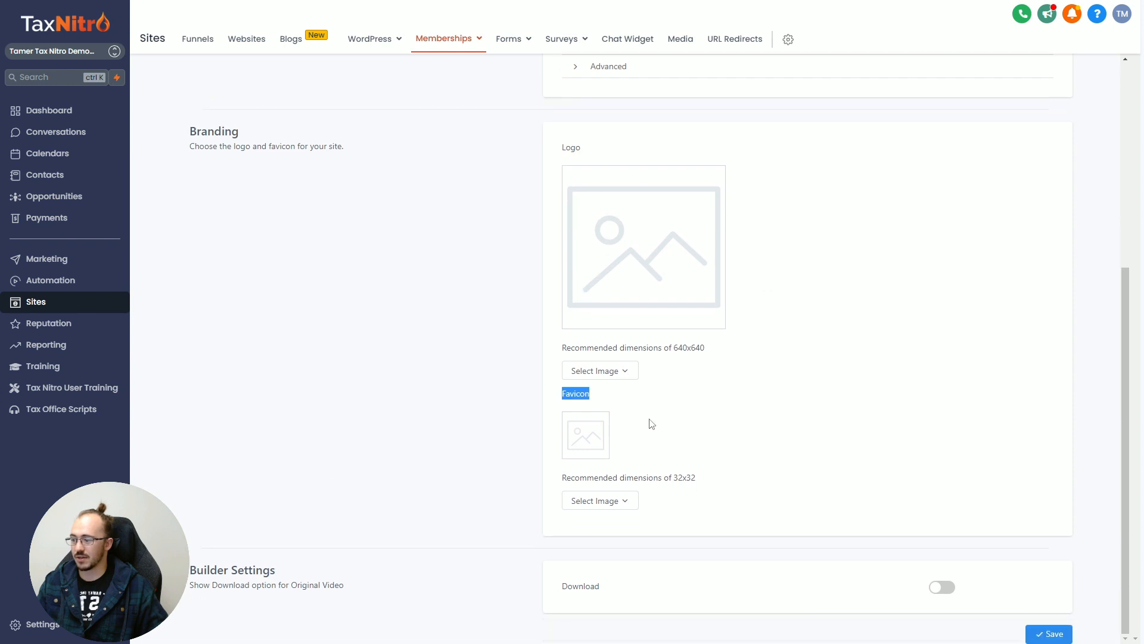
Step: Turn the builder's original video download option on and back off
{"action": "left_click_drag", "start_coordinate": [189, 563], "coordinate": [379, 579]}
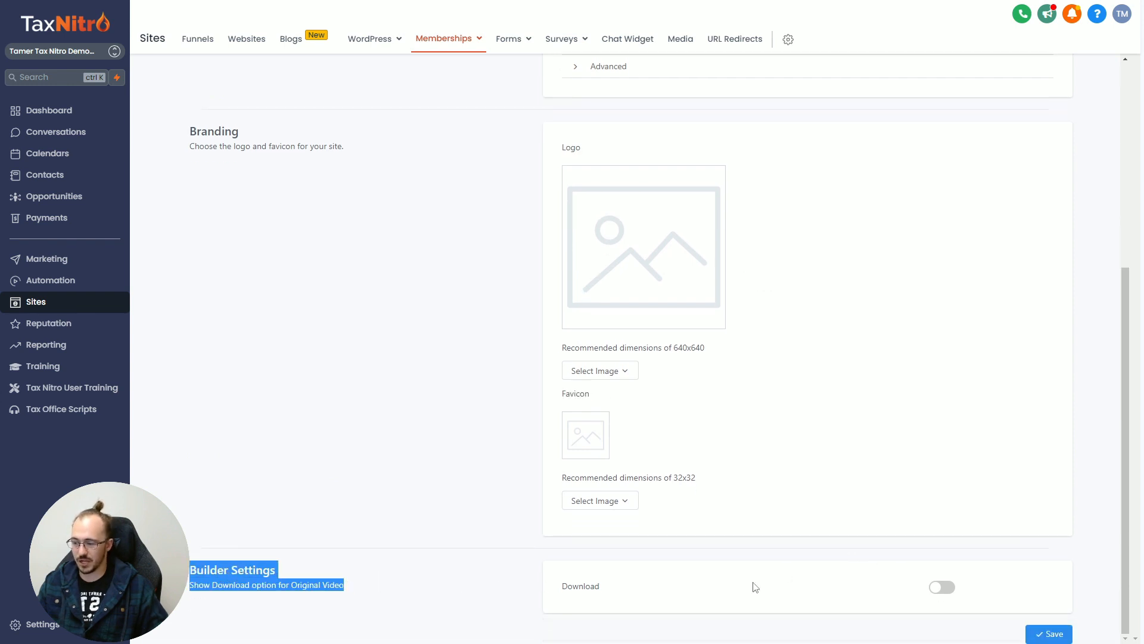
{"action": "left_click", "coordinate": [935, 589]}
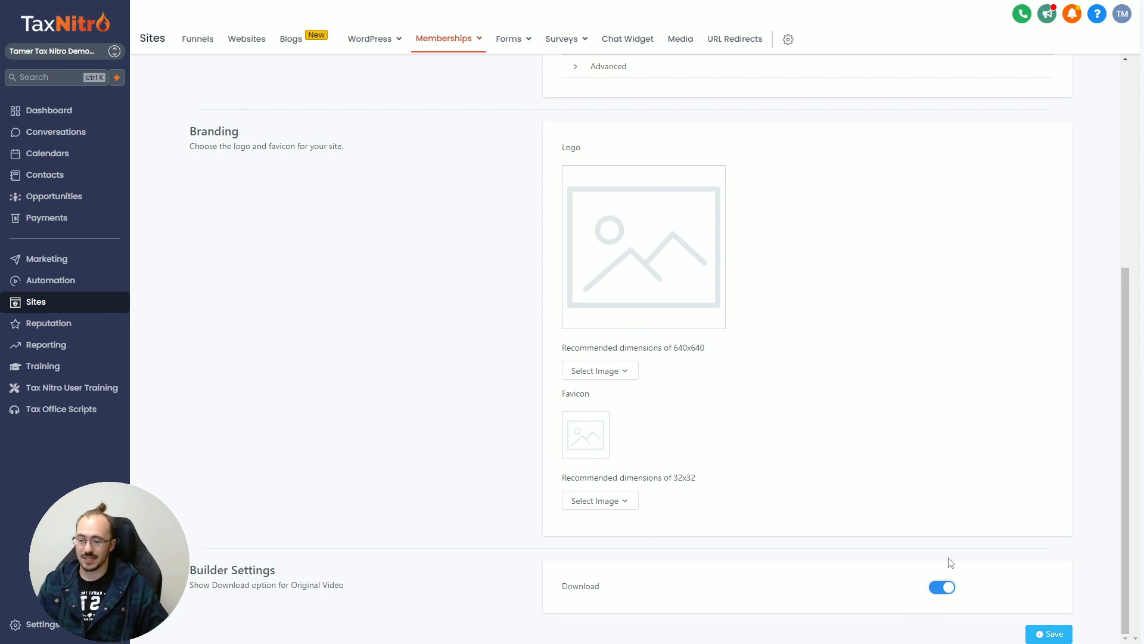
{"action": "left_click", "coordinate": [945, 587]}
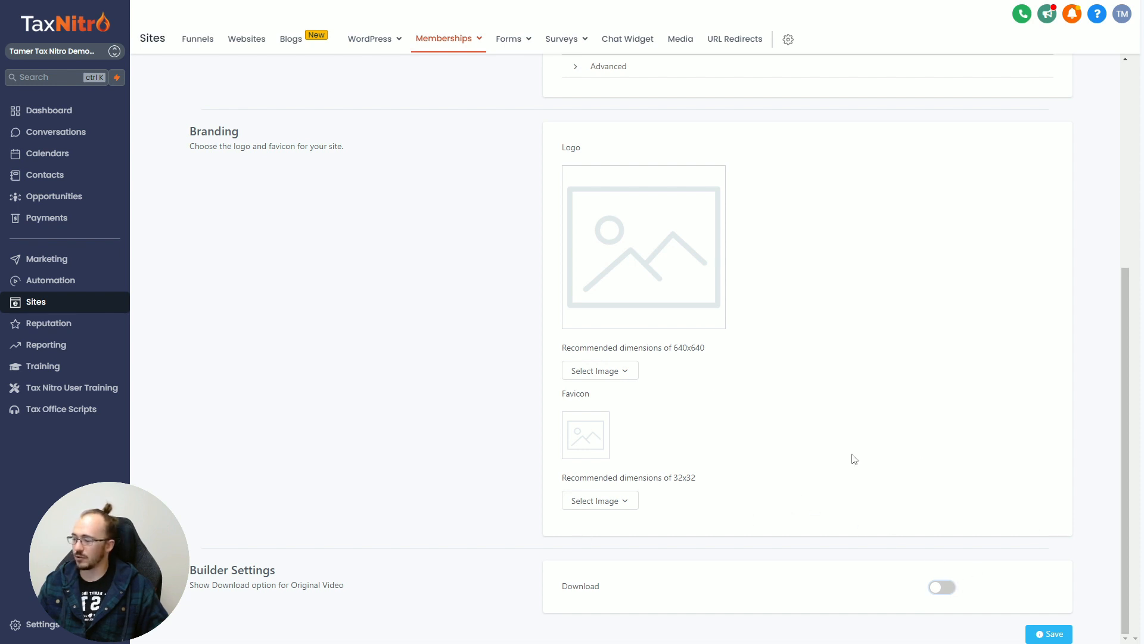
Step: Review the site's logo and favicon options and its title, subdomain, support contact and magic link fields
{"action": "scroll", "coordinate": [620, 310], "scroll_direction": "up", "scroll_amount": 2}
{"action": "left_click_drag", "start_coordinate": [540, 269], "coordinate": [652, 281]}
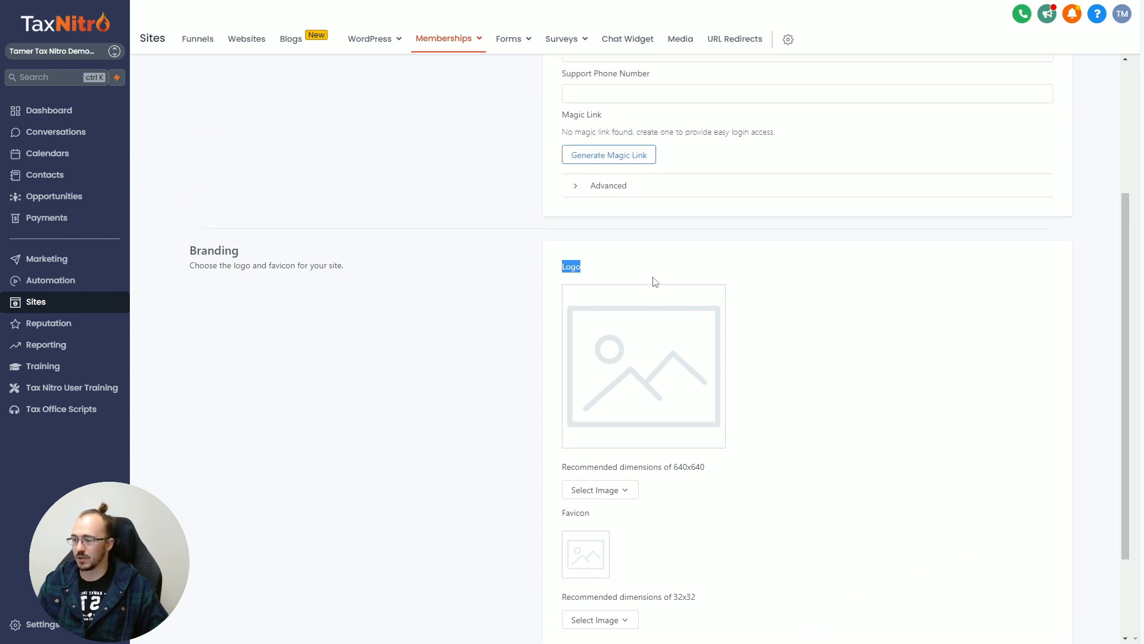
{"action": "left_click_drag", "start_coordinate": [559, 519], "coordinate": [667, 521]}
{"action": "left_click", "coordinate": [616, 535]}
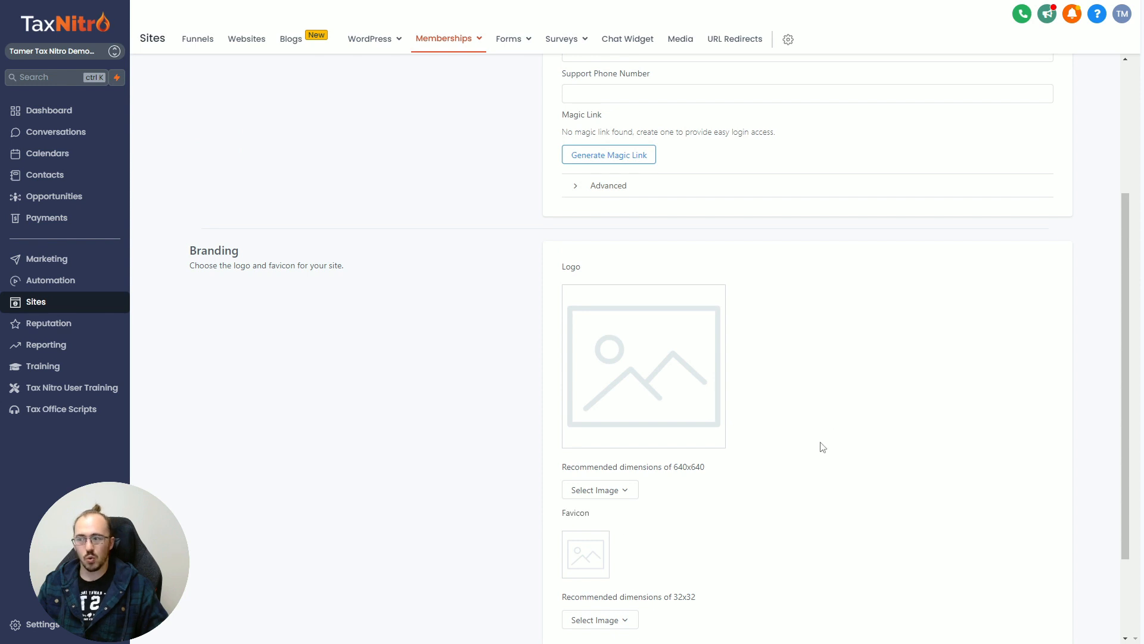
{"action": "scroll", "coordinate": [798, 447], "scroll_direction": "up", "scroll_amount": 4}
{"action": "left_click_drag", "start_coordinate": [541, 169], "coordinate": [812, 393]}
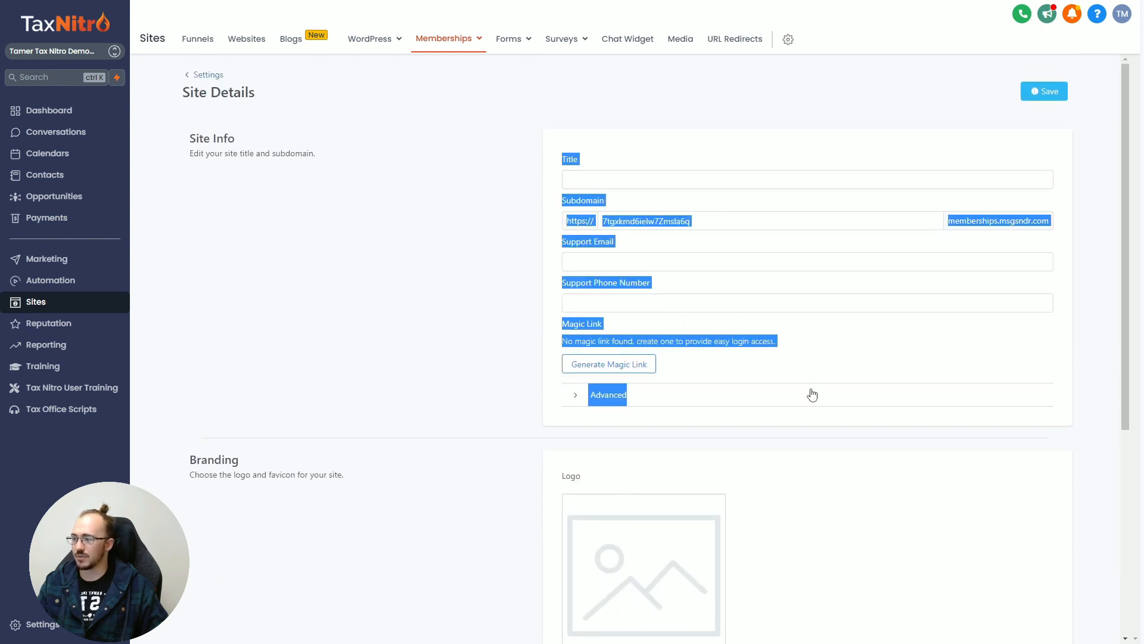
{"action": "left_click", "coordinate": [855, 351]}
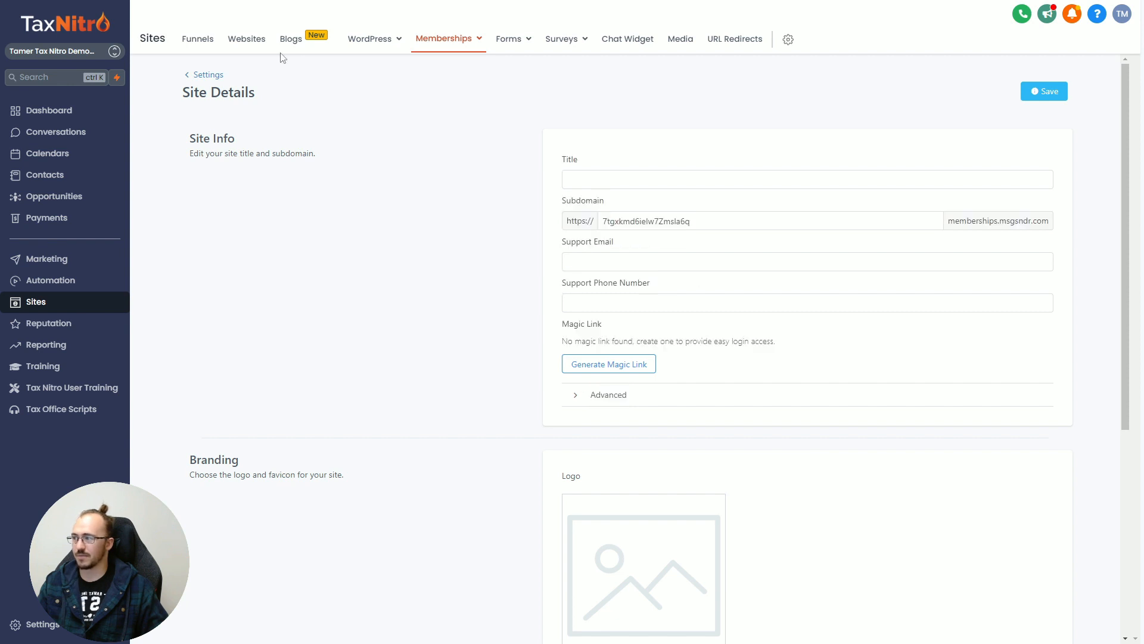
Step: Open the memberships email settings and examine the automatic welcome email option
{"action": "left_click", "coordinate": [208, 75]}
{"action": "left_click", "coordinate": [875, 171]}
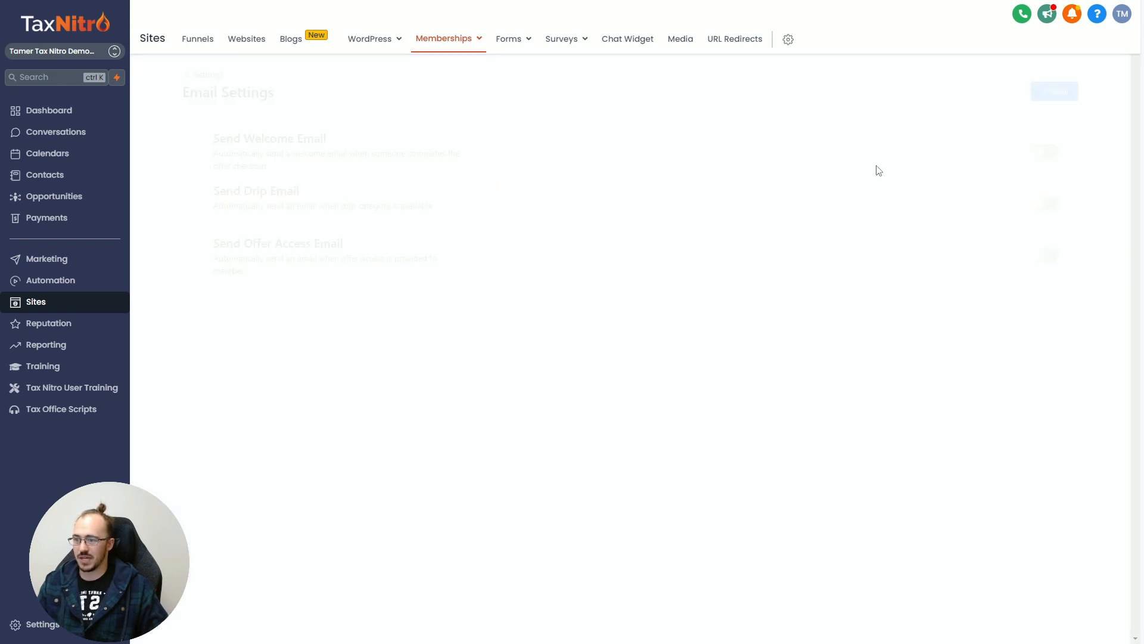
{"action": "left_click_drag", "start_coordinate": [213, 139], "coordinate": [472, 166]}
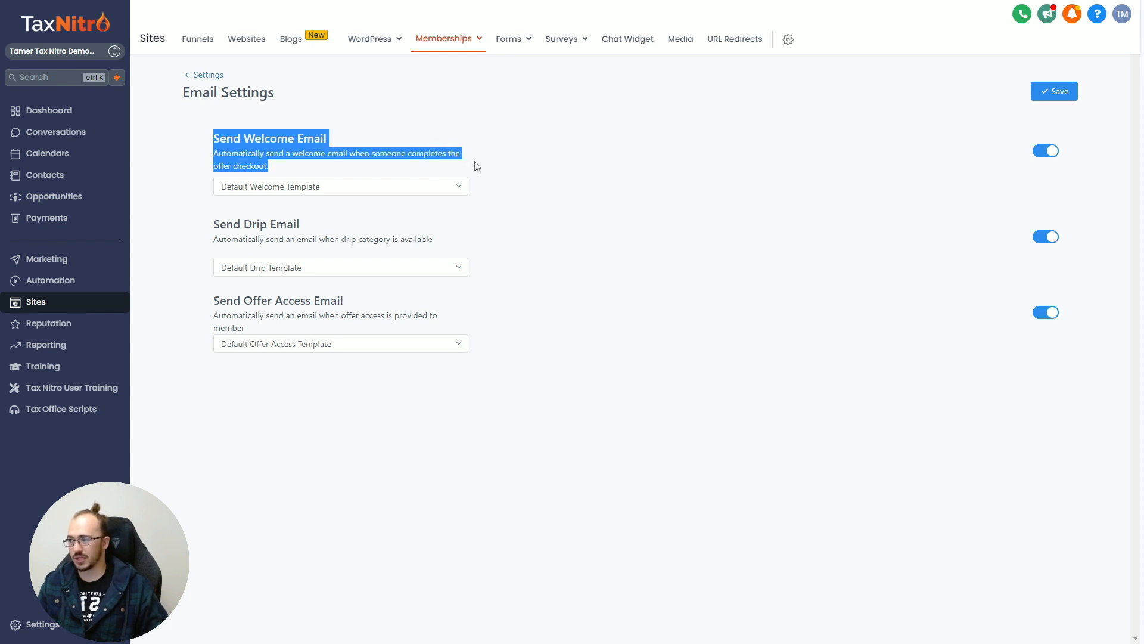
{"action": "left_click", "coordinate": [477, 166]}
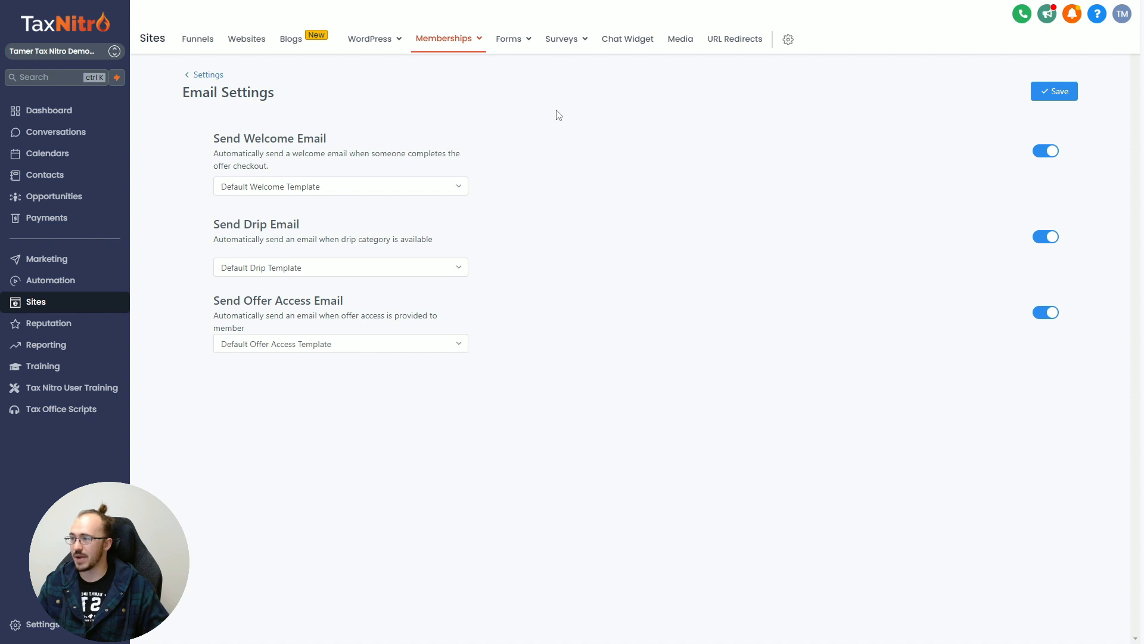
Step: Open the membership offers overview and examine the units sold and this month's revenue
{"action": "mouse_move", "coordinate": [452, 48]}
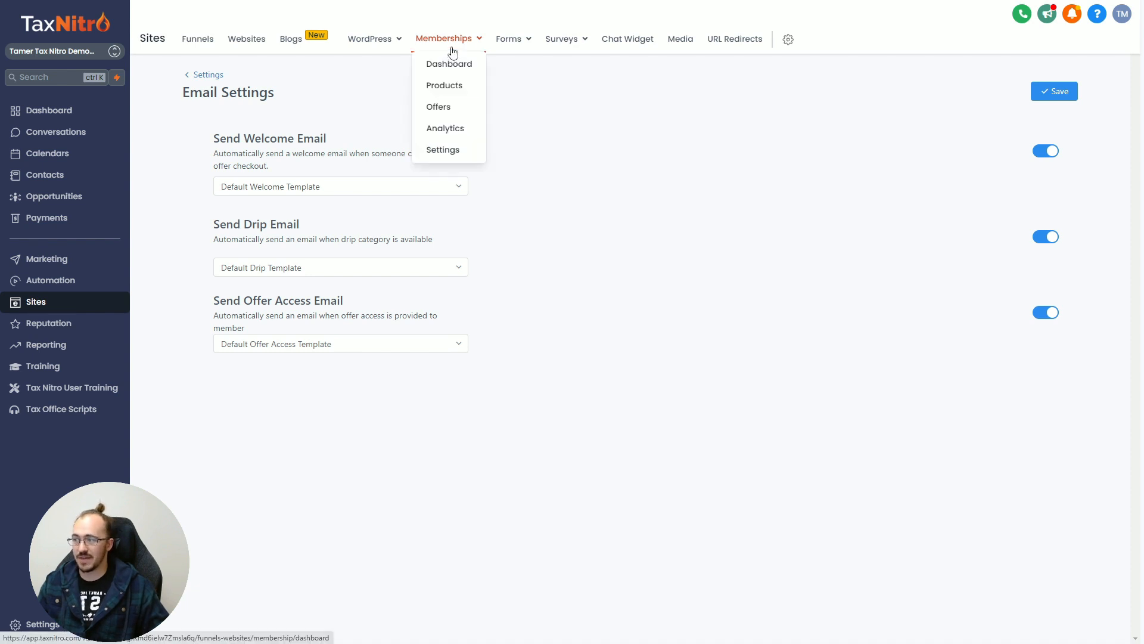
{"action": "left_click", "coordinate": [445, 113]}
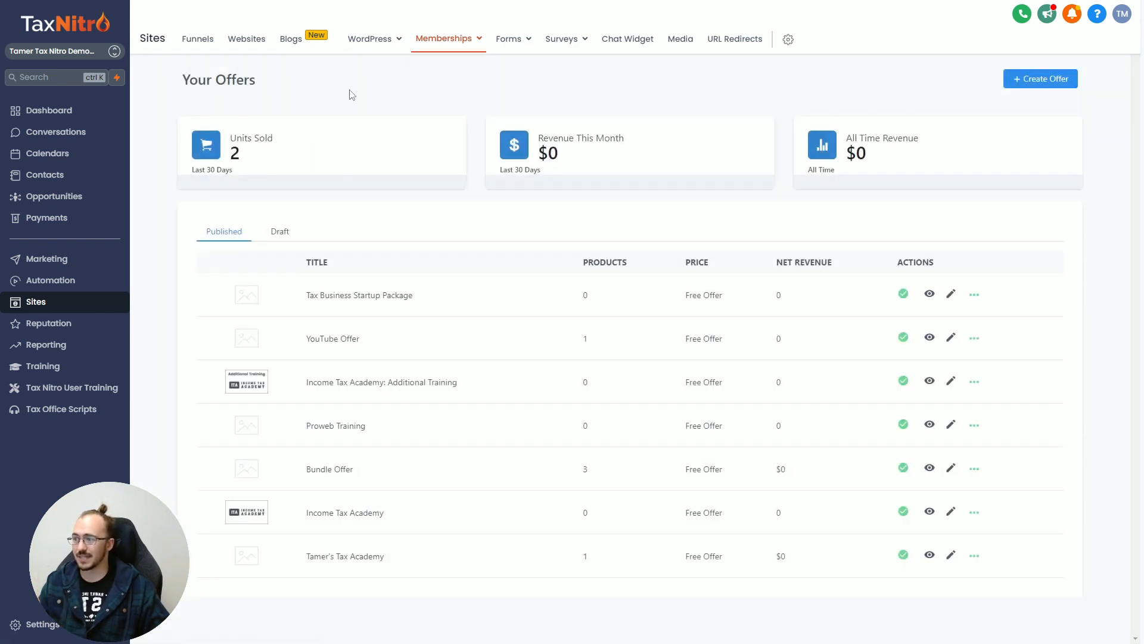
{"action": "left_click_drag", "start_coordinate": [187, 134], "coordinate": [286, 153]}
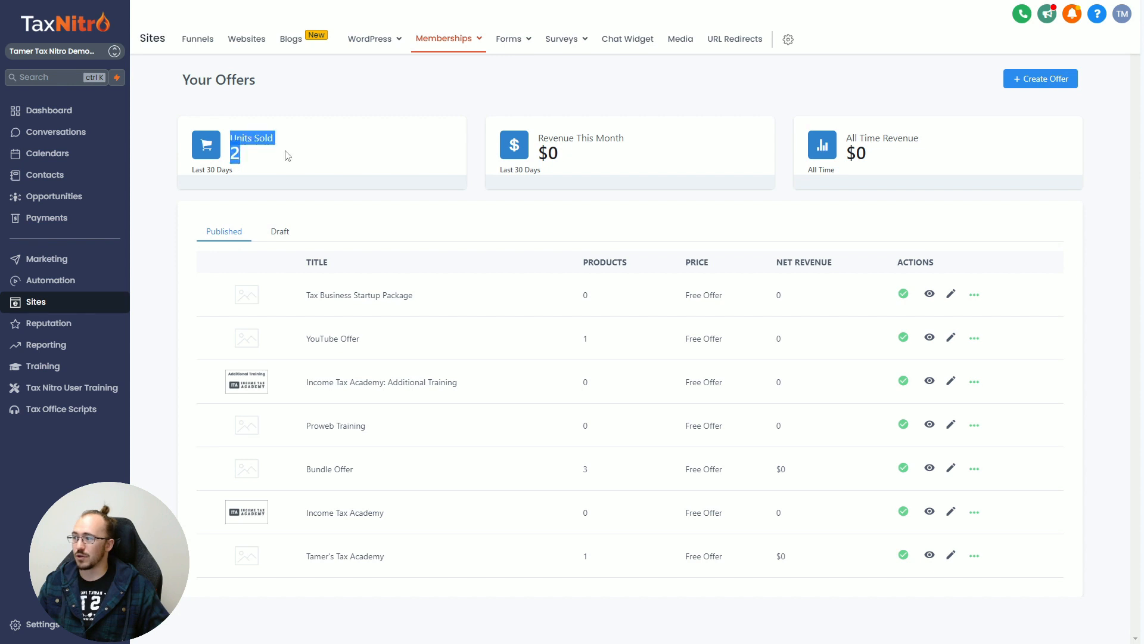
{"action": "left_click", "coordinate": [307, 155]}
{"action": "left_click_drag", "start_coordinate": [590, 164], "coordinate": [420, 122]}
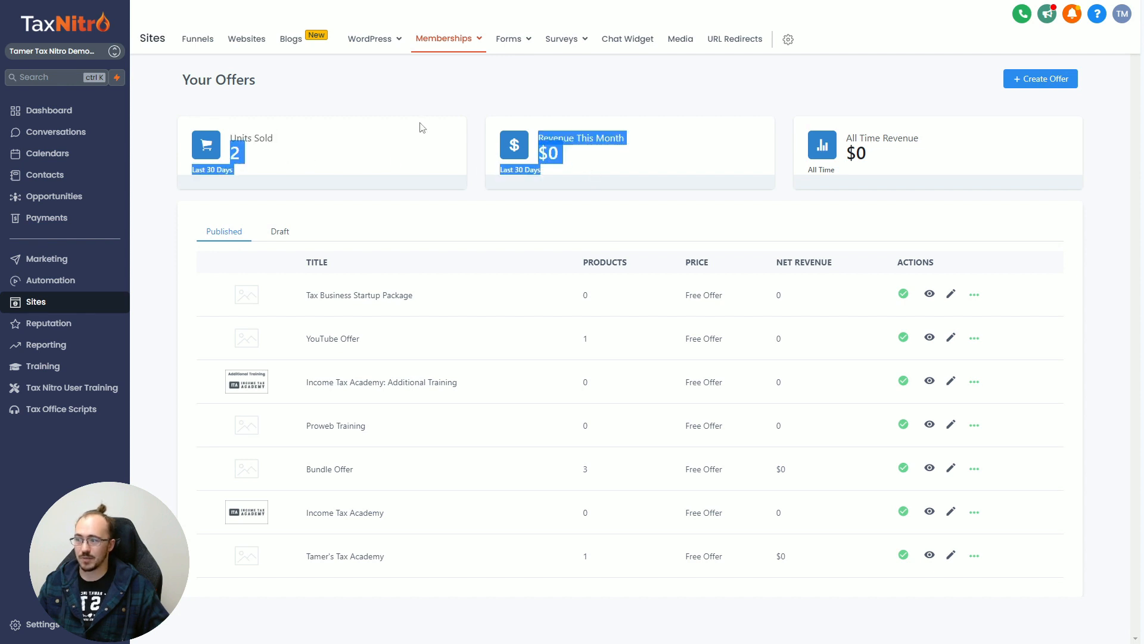
{"action": "left_click", "coordinate": [930, 171]}
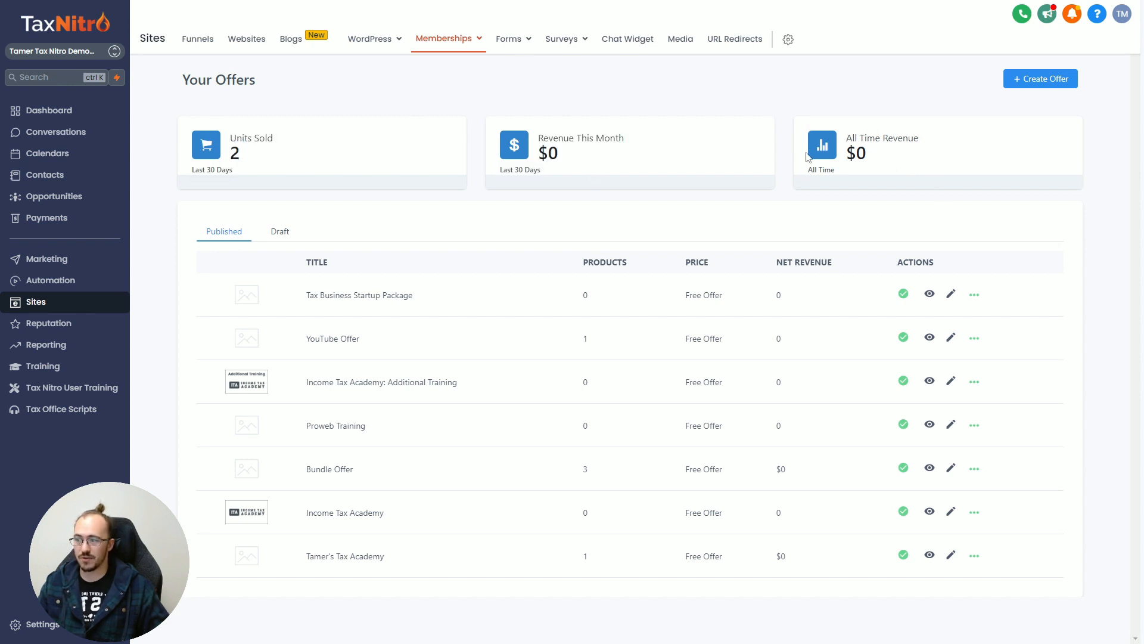
{"action": "left_click_drag", "start_coordinate": [305, 164], "coordinate": [191, 138]}
{"action": "left_click", "coordinate": [371, 162]}
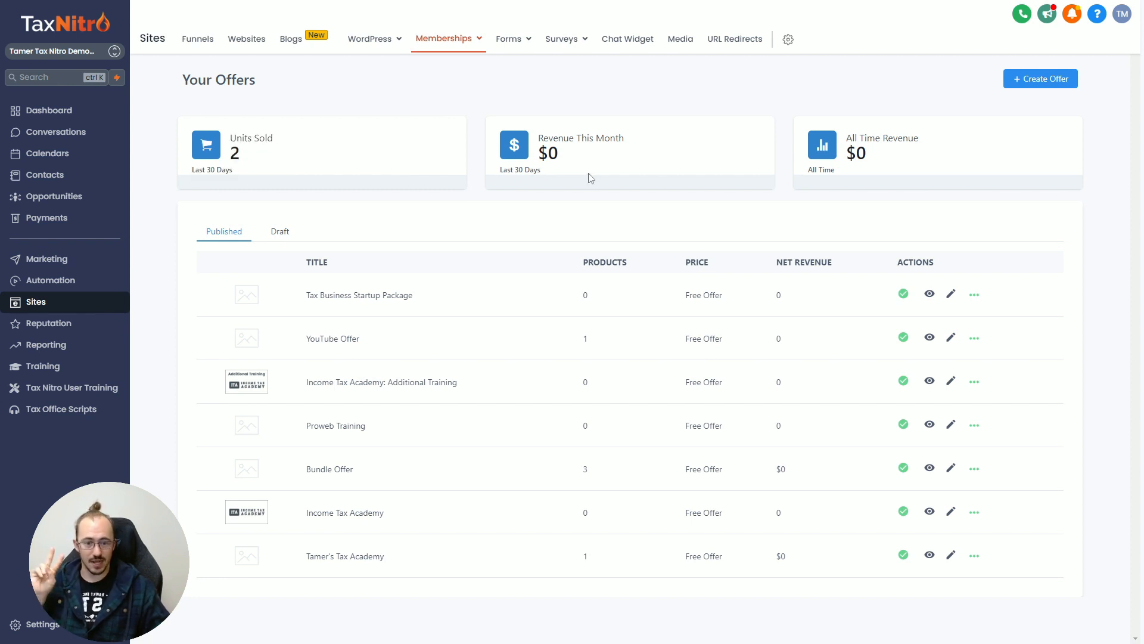
{"action": "left_click_drag", "start_coordinate": [590, 178], "coordinate": [489, 136]}
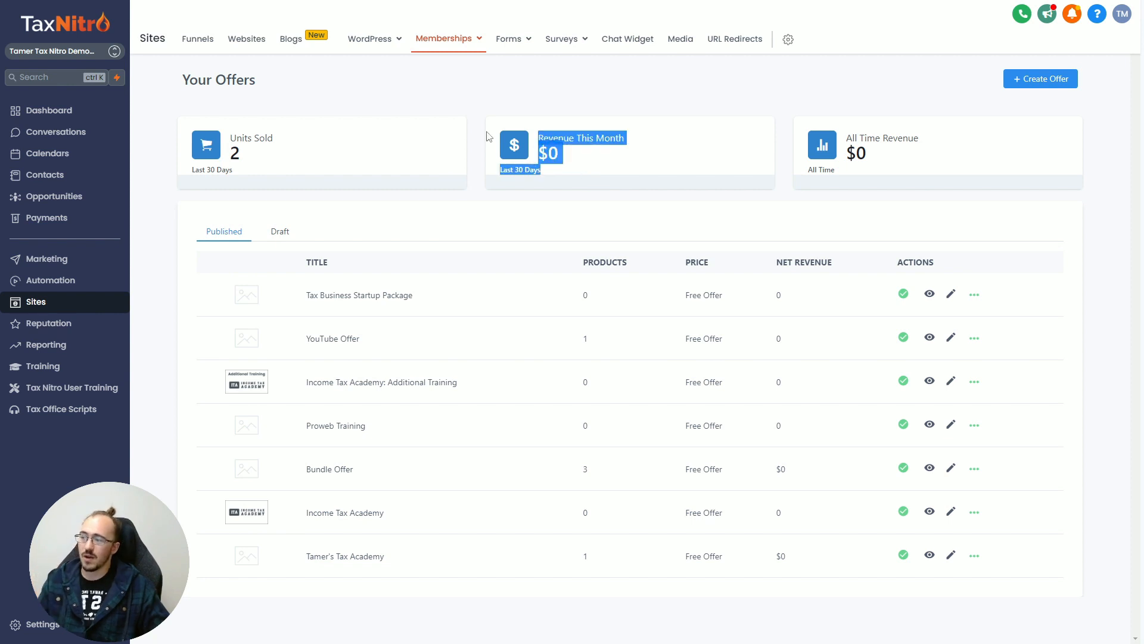
{"action": "left_click", "coordinate": [488, 136]}
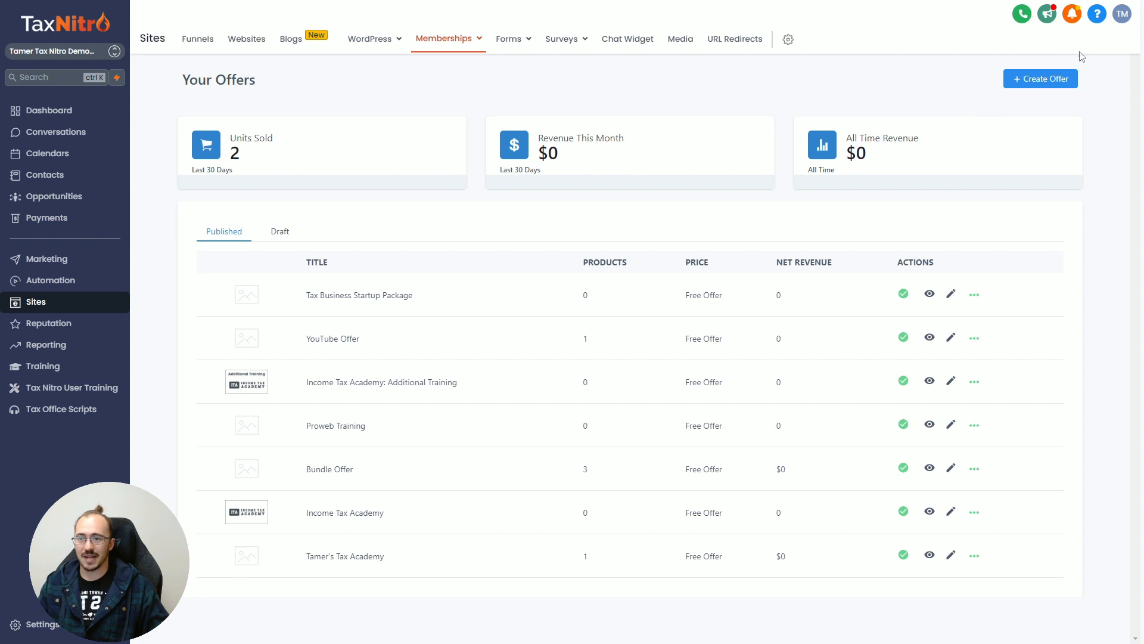
Step: Start a new offer titled with the owner's first name plus "Tax Academy" and assign the owner's "Tax Course" product
{"action": "left_click", "coordinate": [1044, 80]}
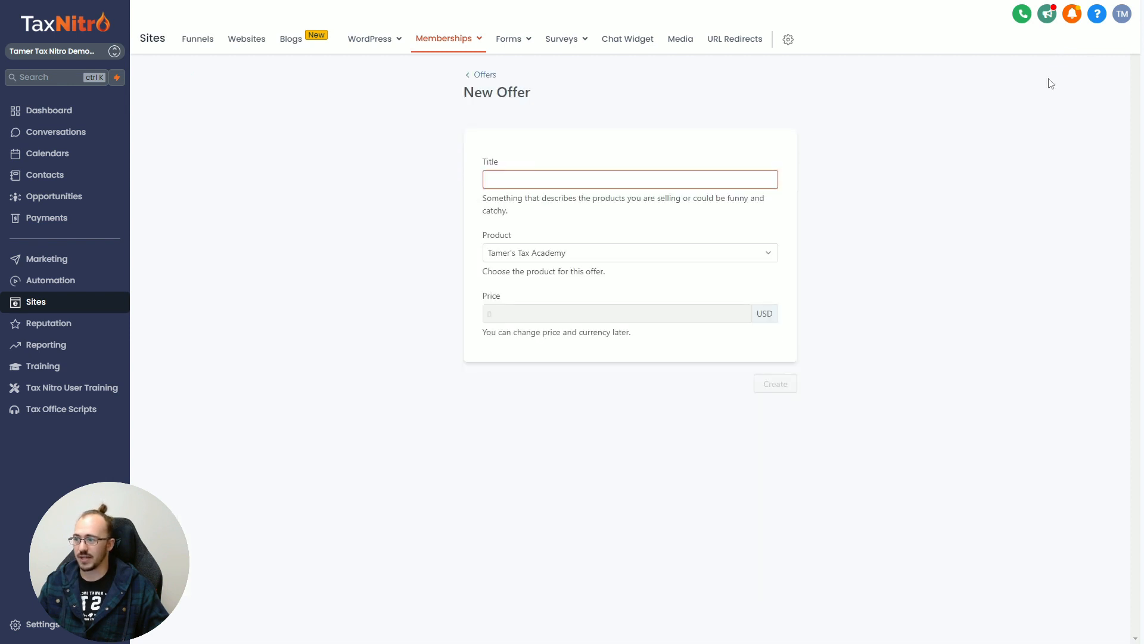
{"action": "left_click", "coordinate": [619, 182]}
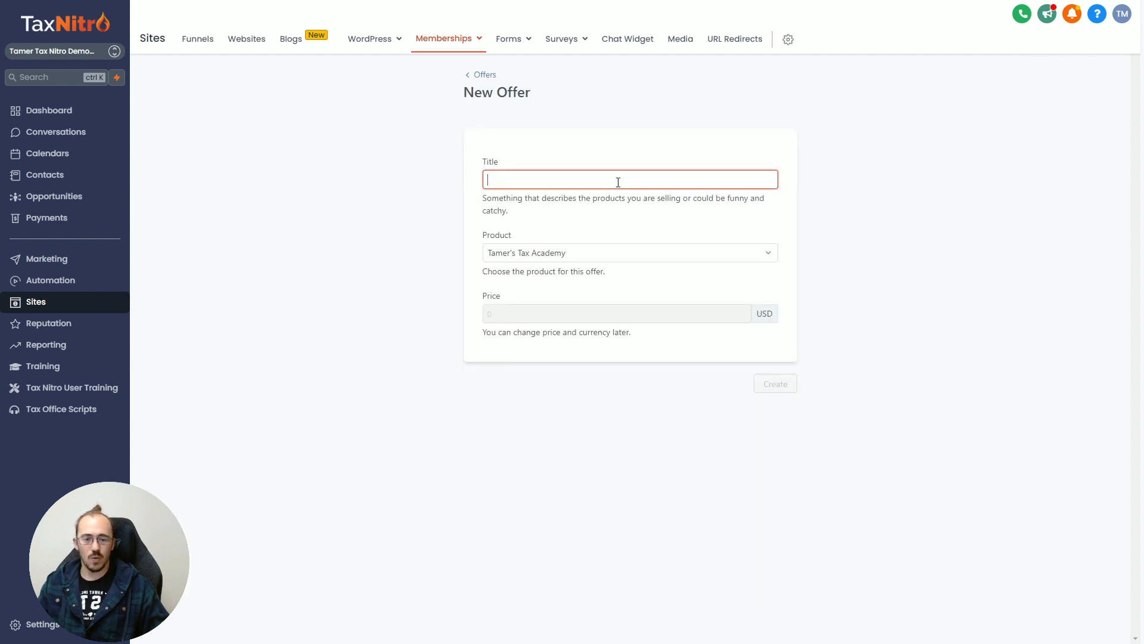
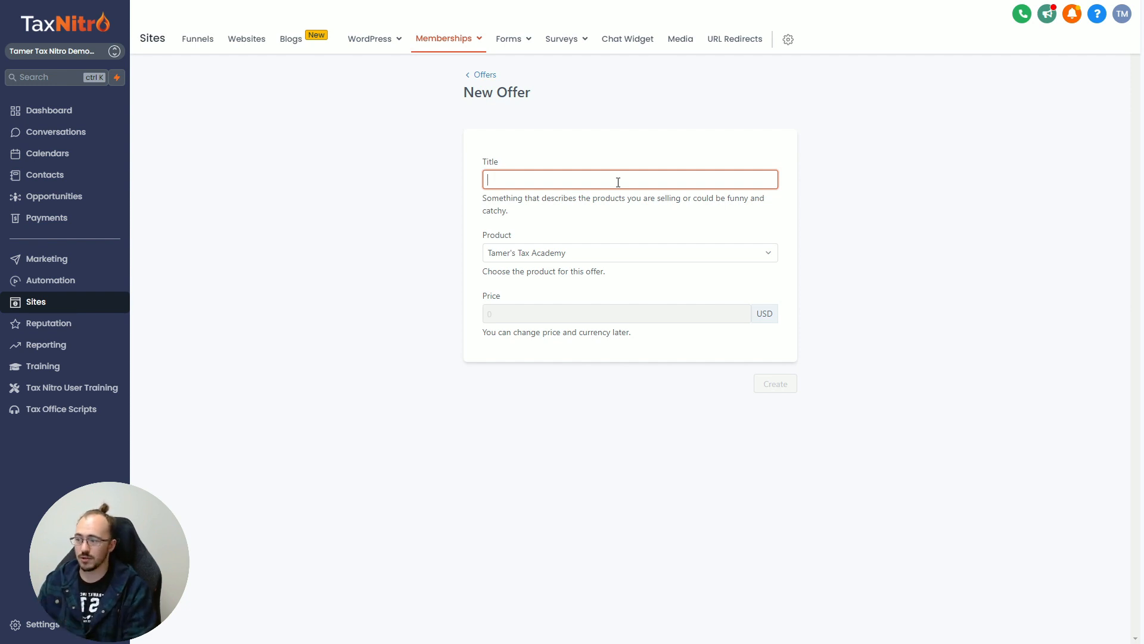
{"action": "type", "text": "amer's Tax Academy"}
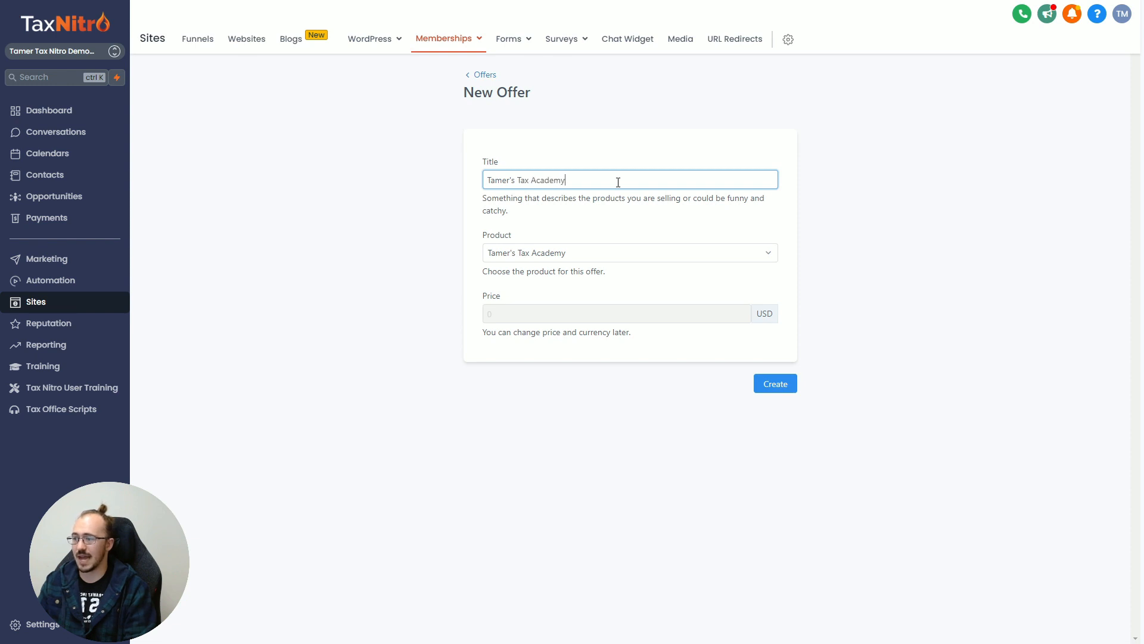
{"action": "left_click", "coordinate": [591, 256]}
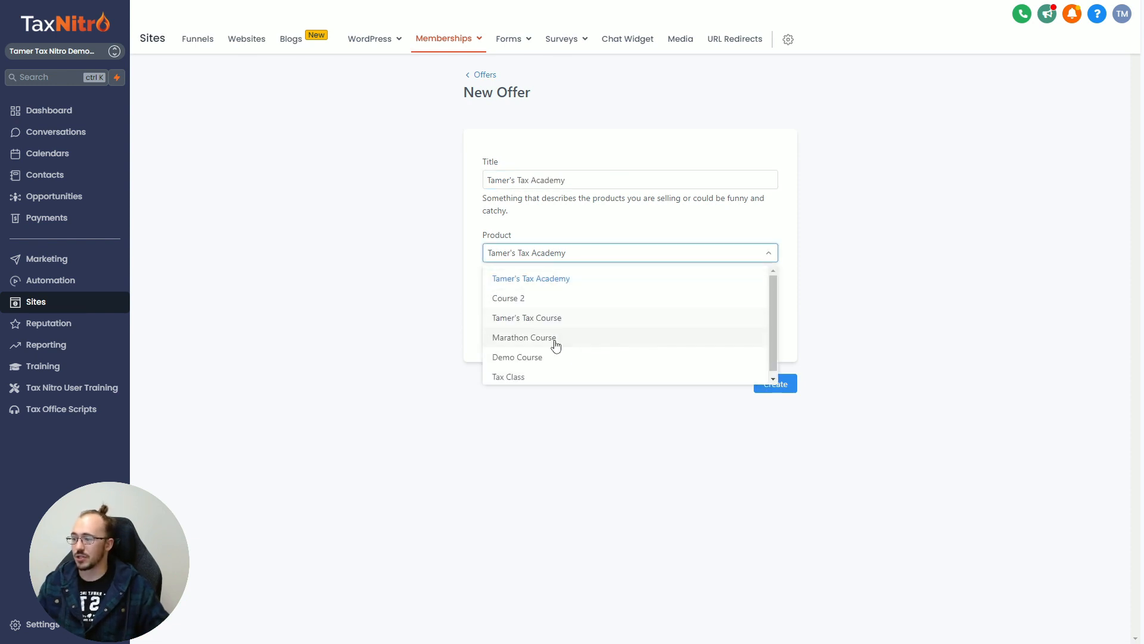
{"action": "left_click", "coordinate": [527, 322]}
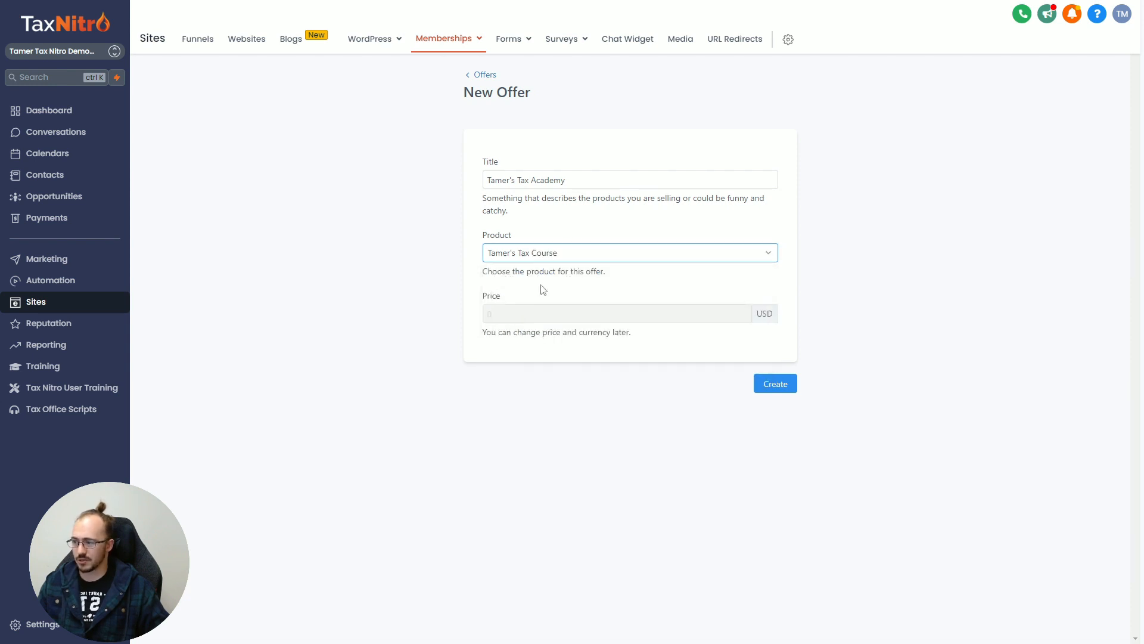
Step: Replace "Academy" with "Course" in the offer title, keep the matching Tax Course product, and create the offer
{"action": "left_click_drag", "start_coordinate": [584, 181], "coordinate": [536, 183]}
{"action": "key", "text": "BackSpace"}
{"action": "key", "text": "BackSpace"}
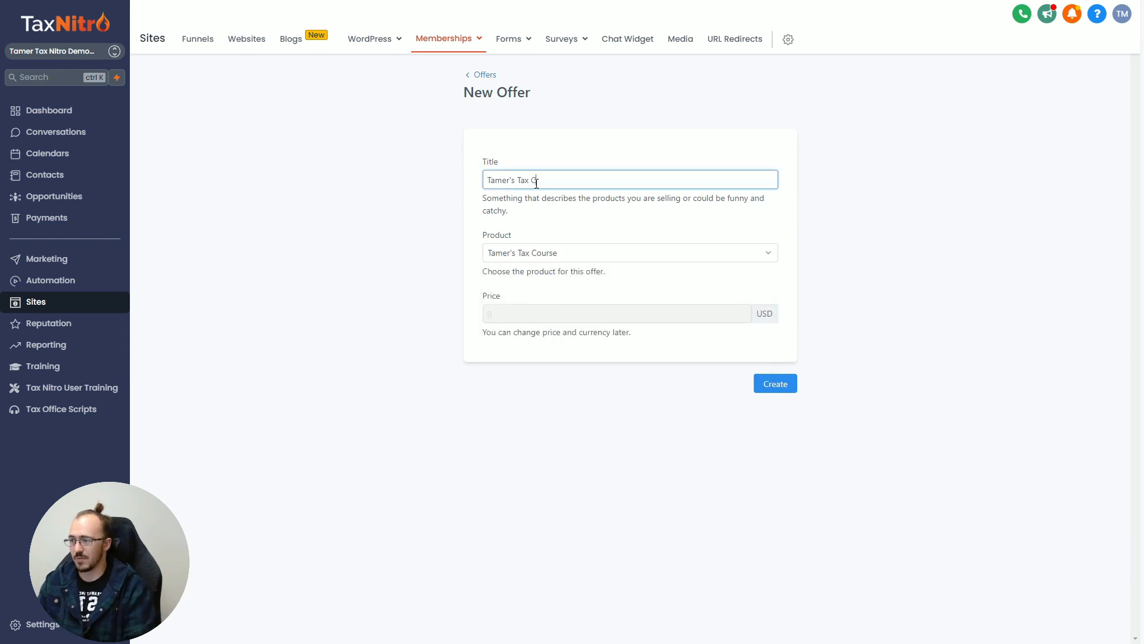
{"action": "type", "text": "Course"}
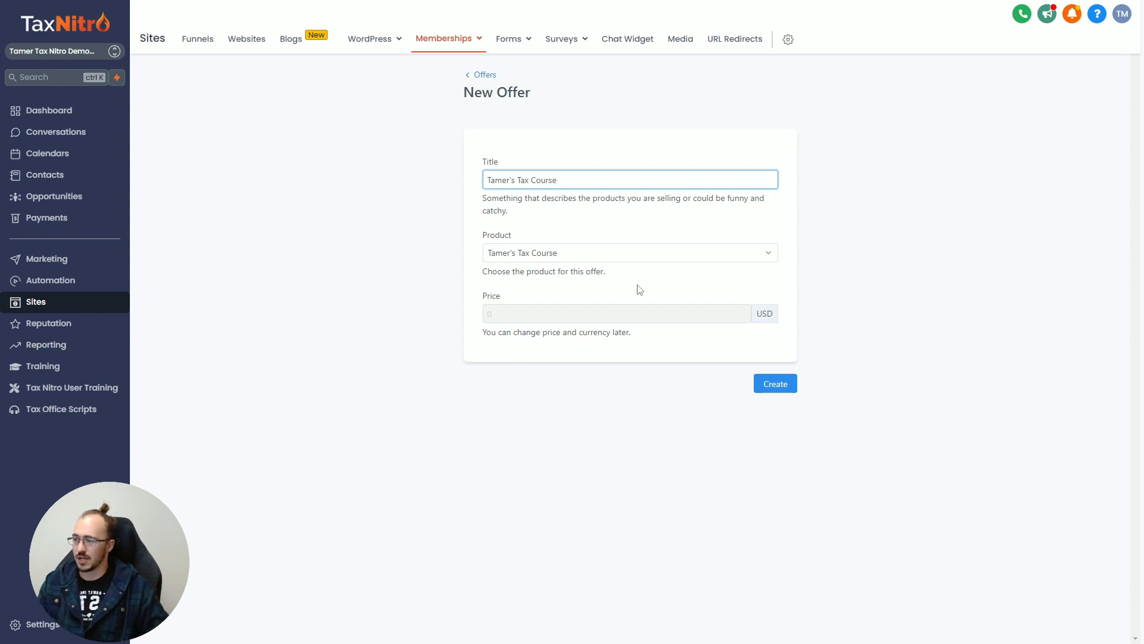
{"action": "left_click", "coordinate": [616, 253]}
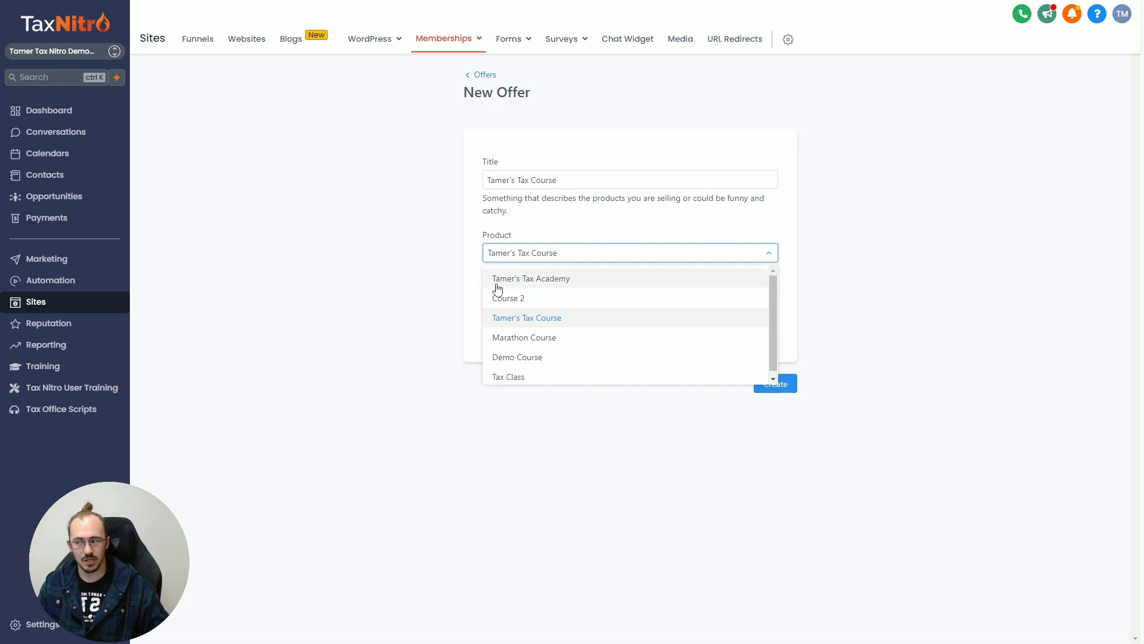
{"action": "left_click", "coordinate": [529, 319]}
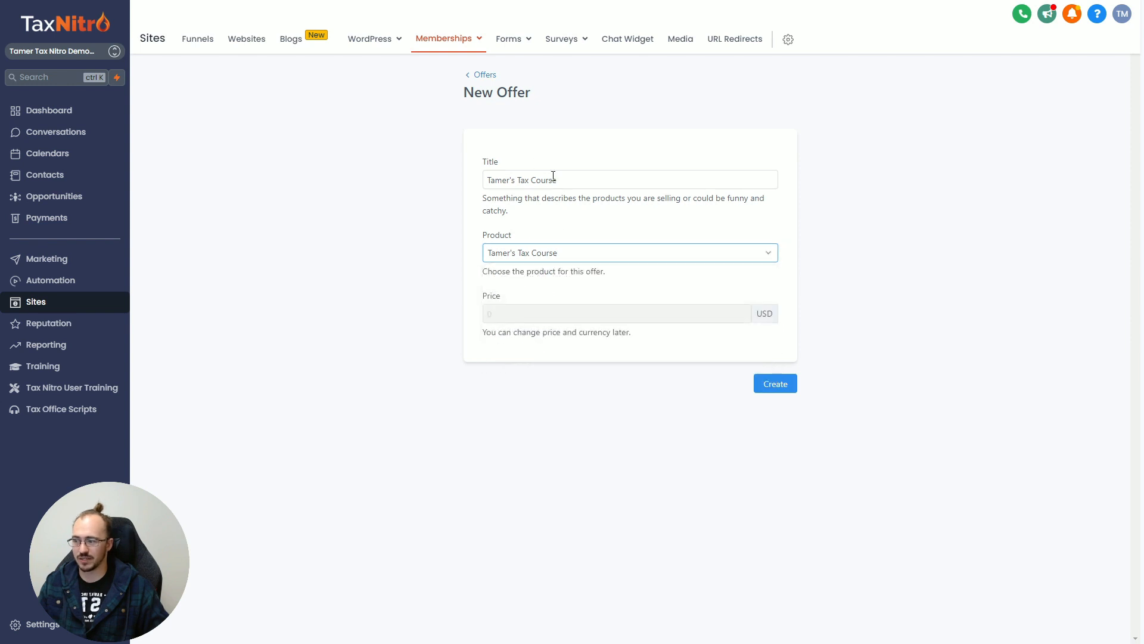
{"action": "left_click", "coordinate": [766, 388]}
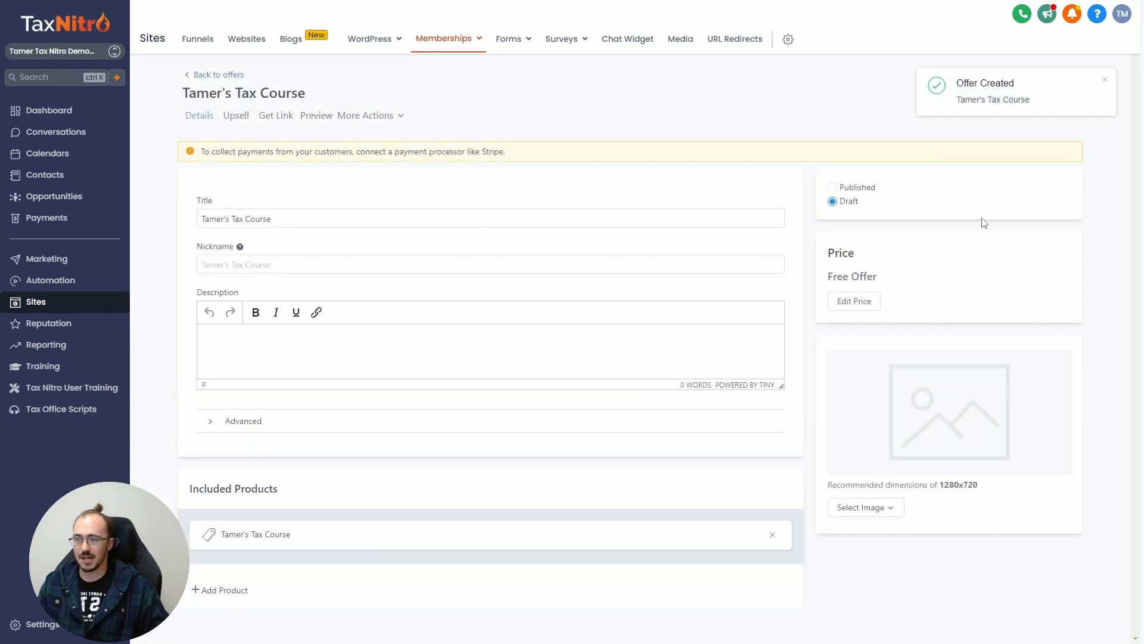
Step: Dismiss the creation notice and enter the offer description "Learn the A-Z of being a tax pro!", slightly enlarging the description box
{"action": "left_click", "coordinate": [1105, 80]}
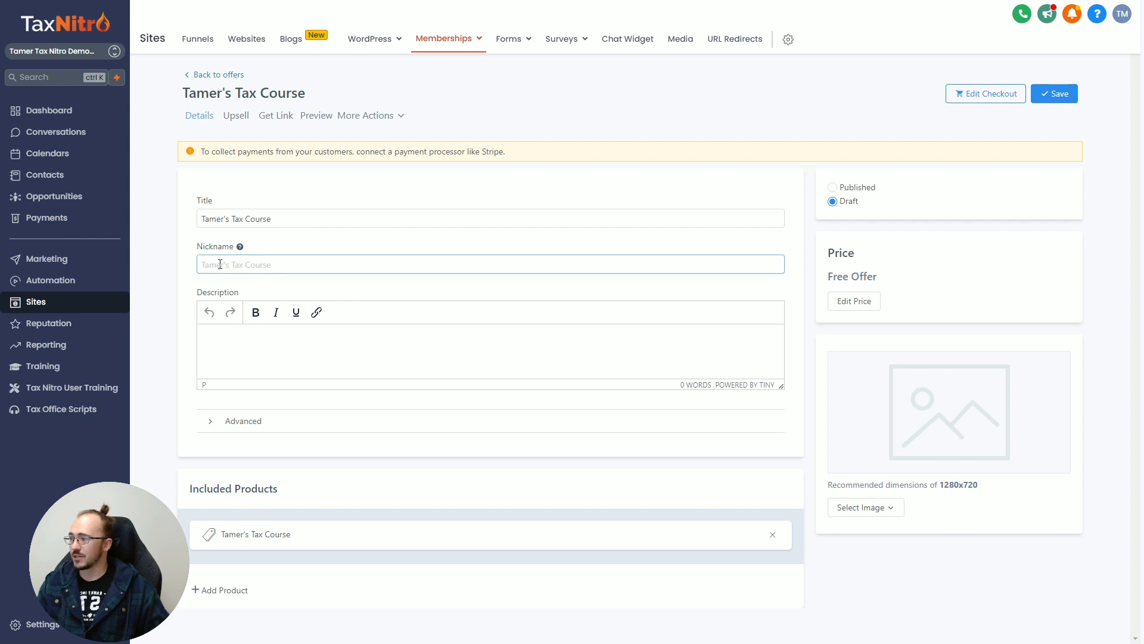
{"action": "left_click_drag", "start_coordinate": [317, 219], "coordinate": [188, 225]}
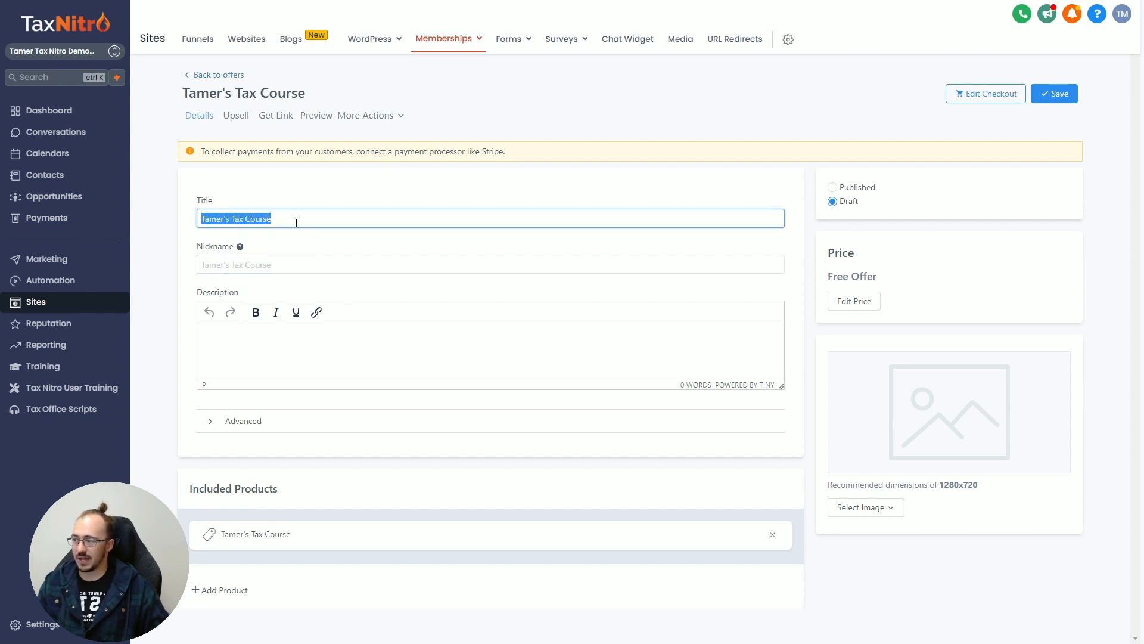
{"action": "left_click", "coordinate": [316, 337]}
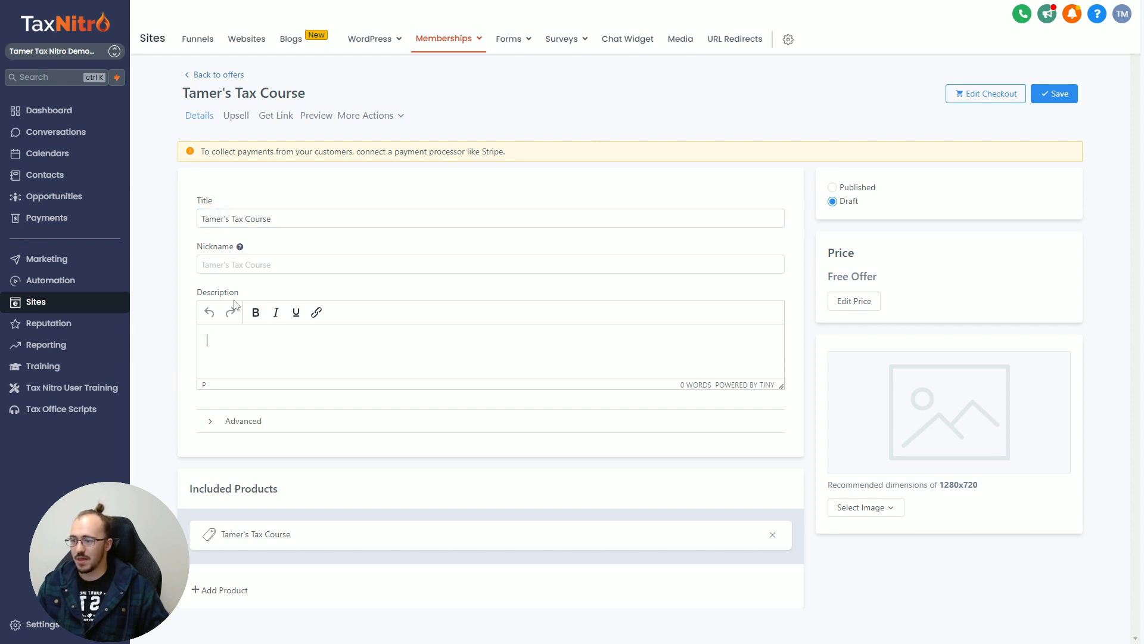
{"action": "type", "text": "LEa"}
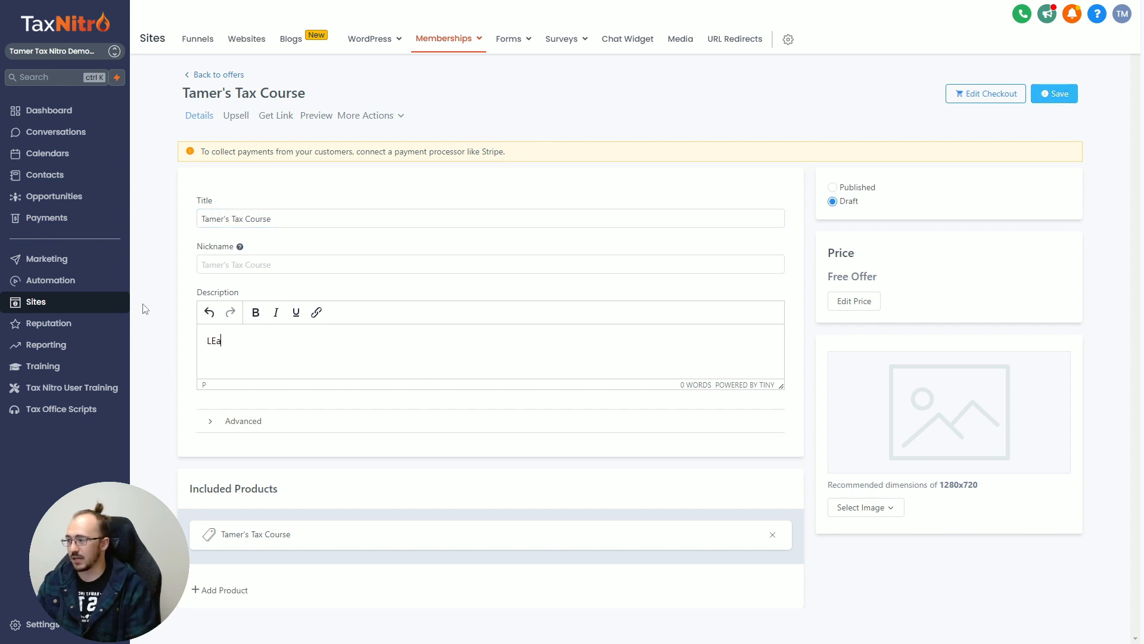
{"action": "type", "text": "rn tn the "}
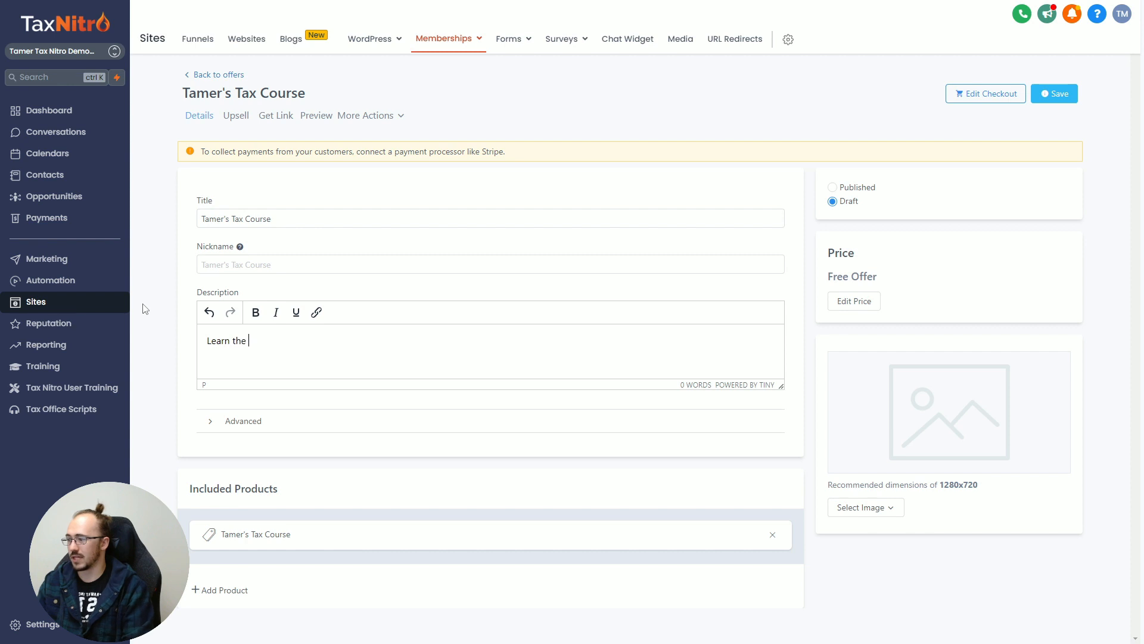
{"action": "type", "text": "A-Z of being a tax pro!"}
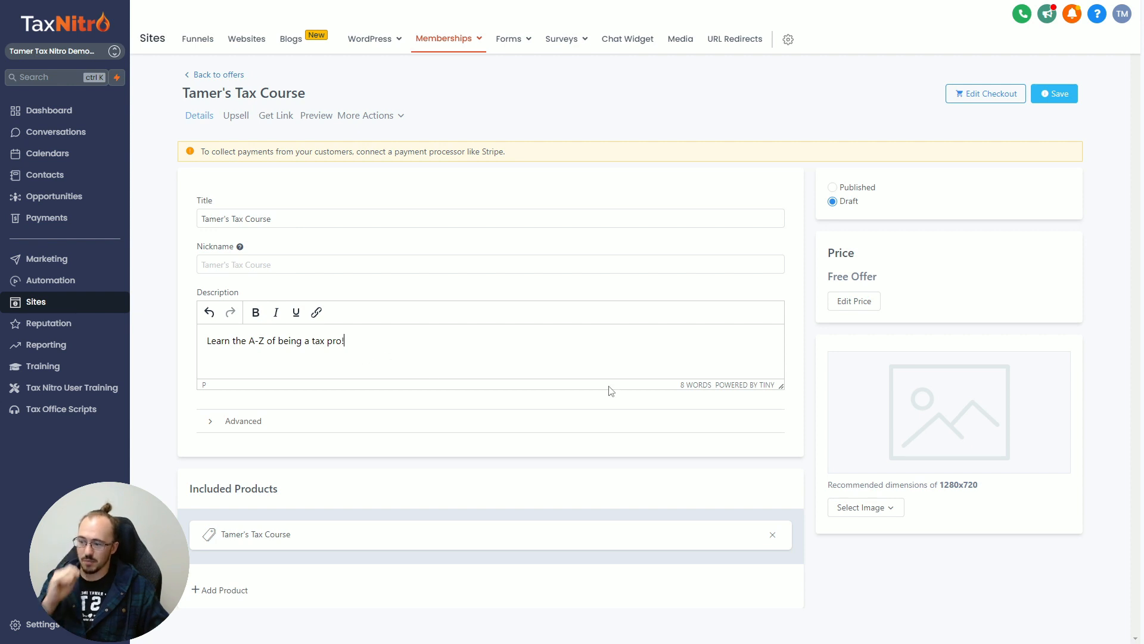
{"action": "left_click_drag", "start_coordinate": [776, 384], "coordinate": [777, 392]}
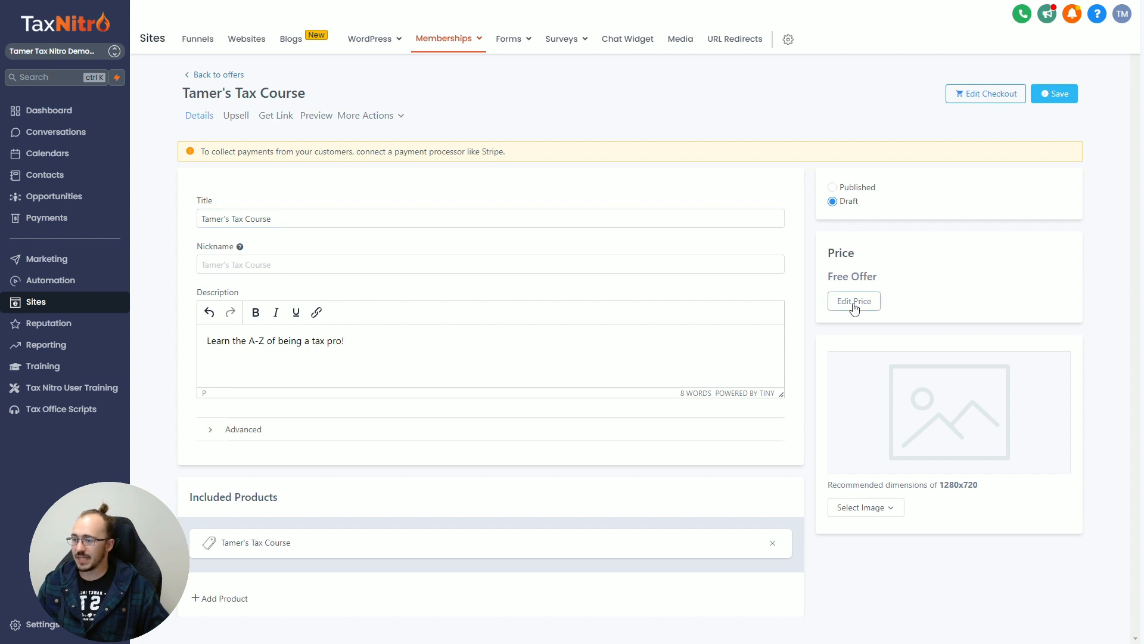
Step: Review the offer's price and save its pricing plan as Free with the price text "Free Offer"
{"action": "left_click_drag", "start_coordinate": [829, 251], "coordinate": [894, 300]}
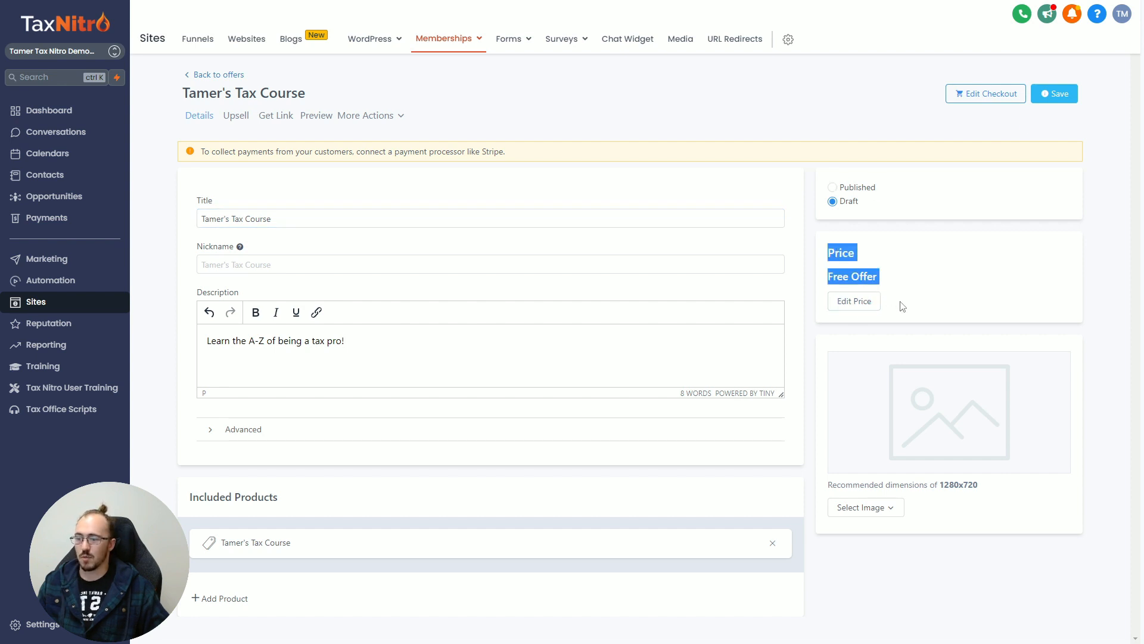
{"action": "left_click", "coordinate": [866, 289]}
{"action": "left_click_drag", "start_coordinate": [833, 277], "coordinate": [900, 281]}
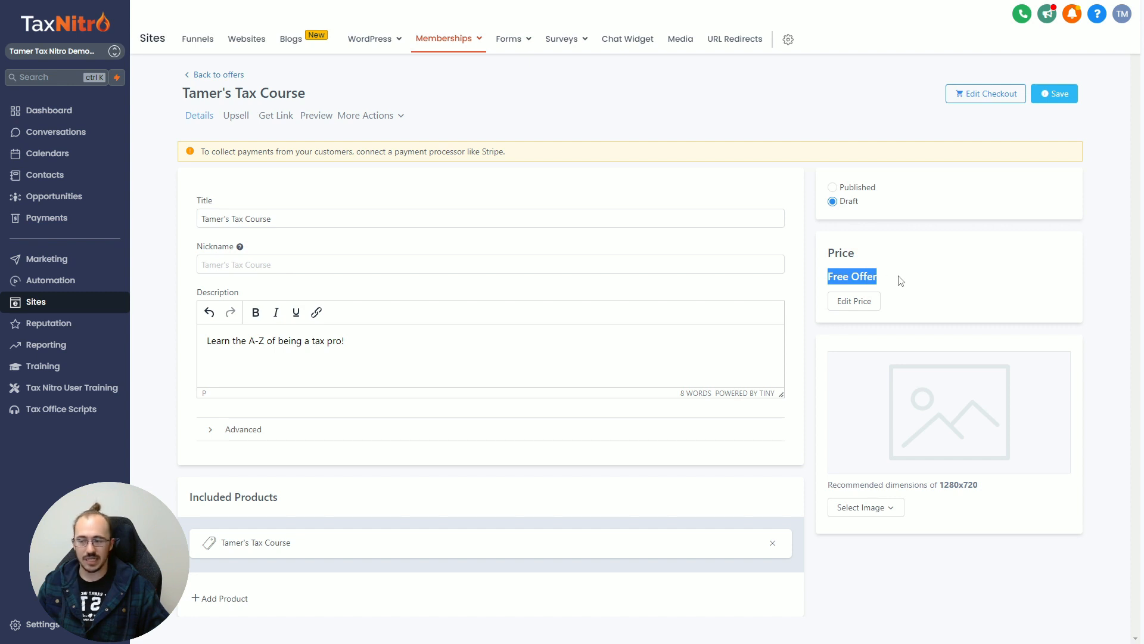
{"action": "left_click", "coordinate": [901, 281]}
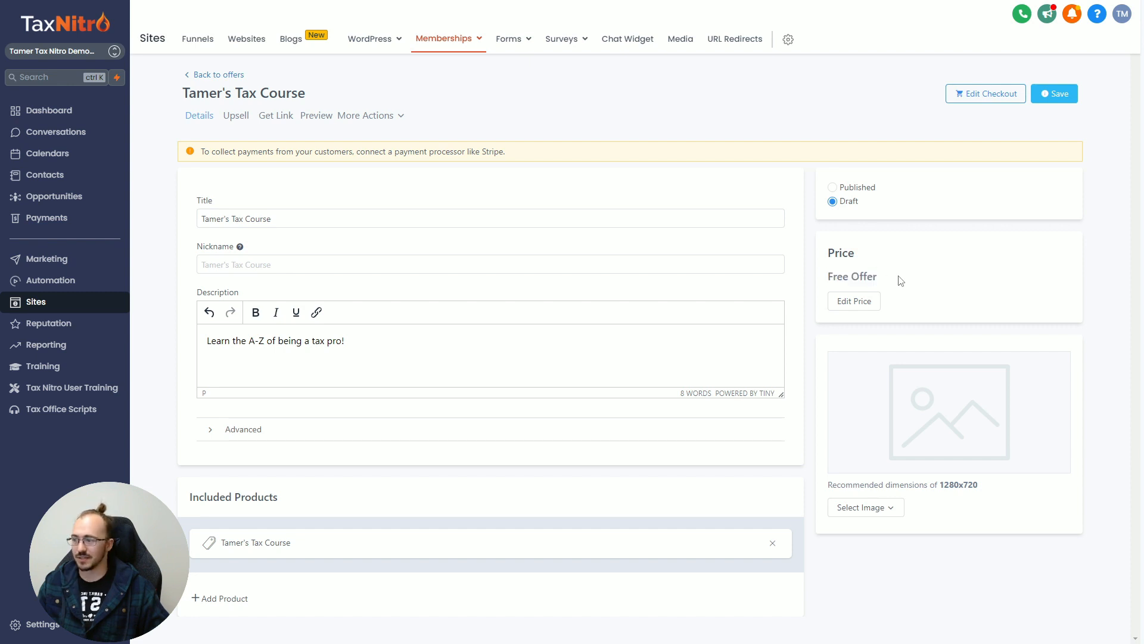
{"action": "left_click", "coordinate": [860, 301]}
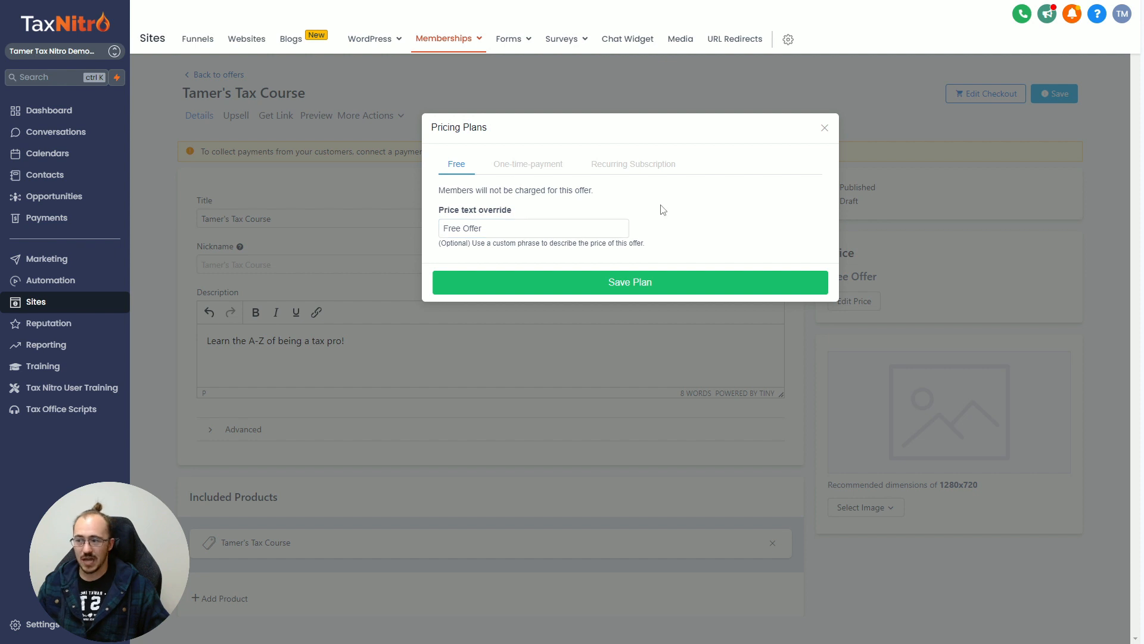
{"action": "left_click", "coordinate": [662, 283]}
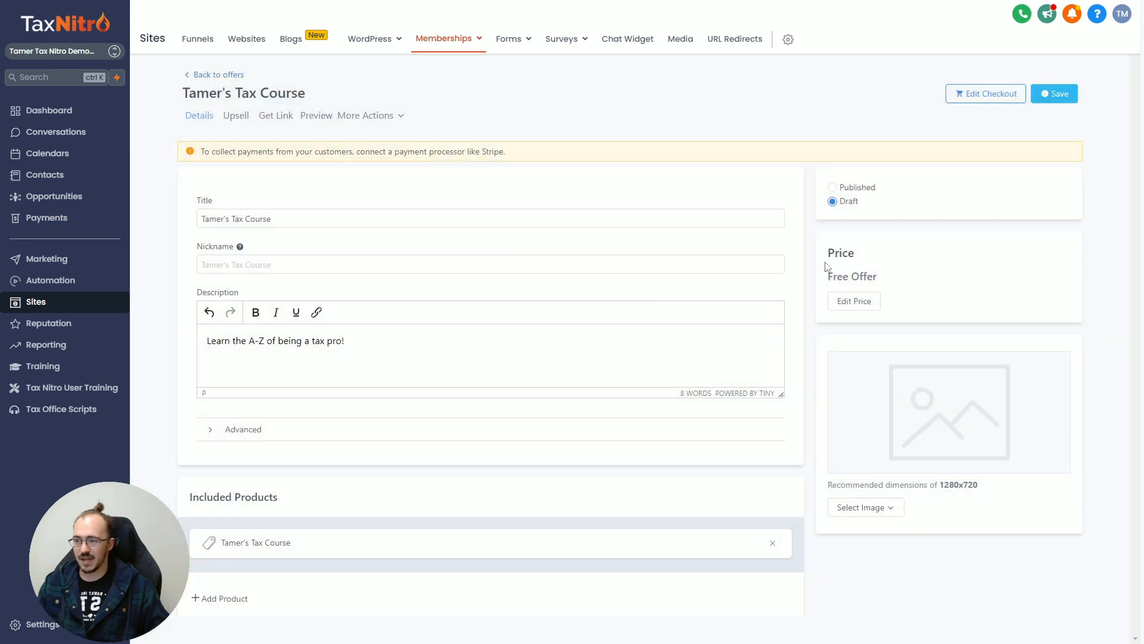
Step: Set the offer's status to Published, save the offer and dismiss the notice
{"action": "left_click", "coordinate": [832, 187]}
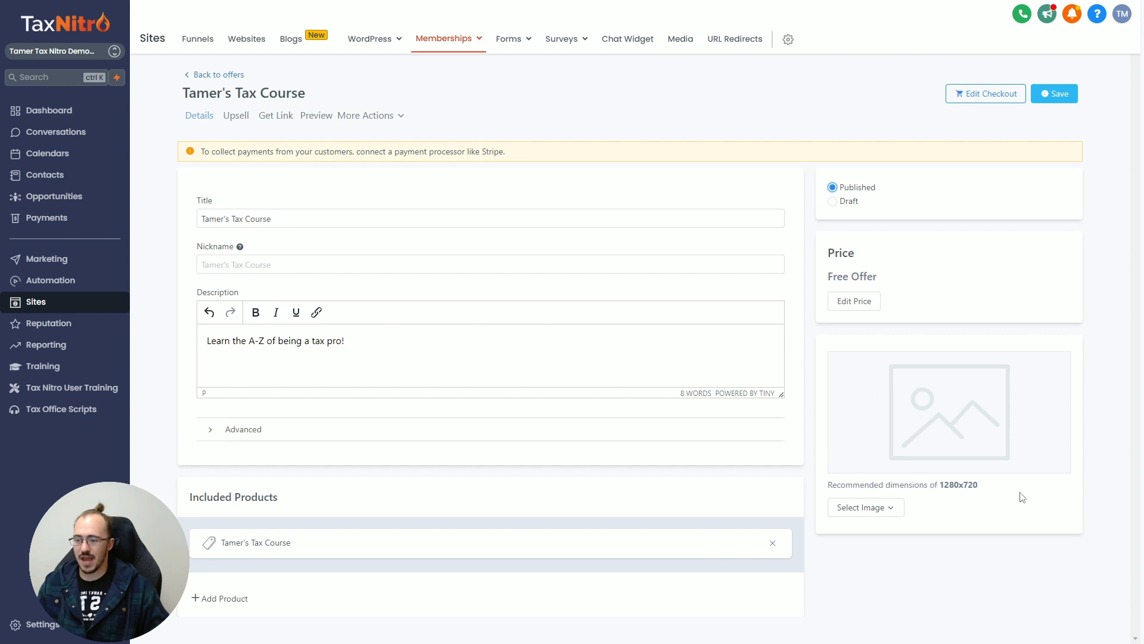
{"action": "left_click_drag", "start_coordinate": [1023, 497], "coordinate": [829, 484]}
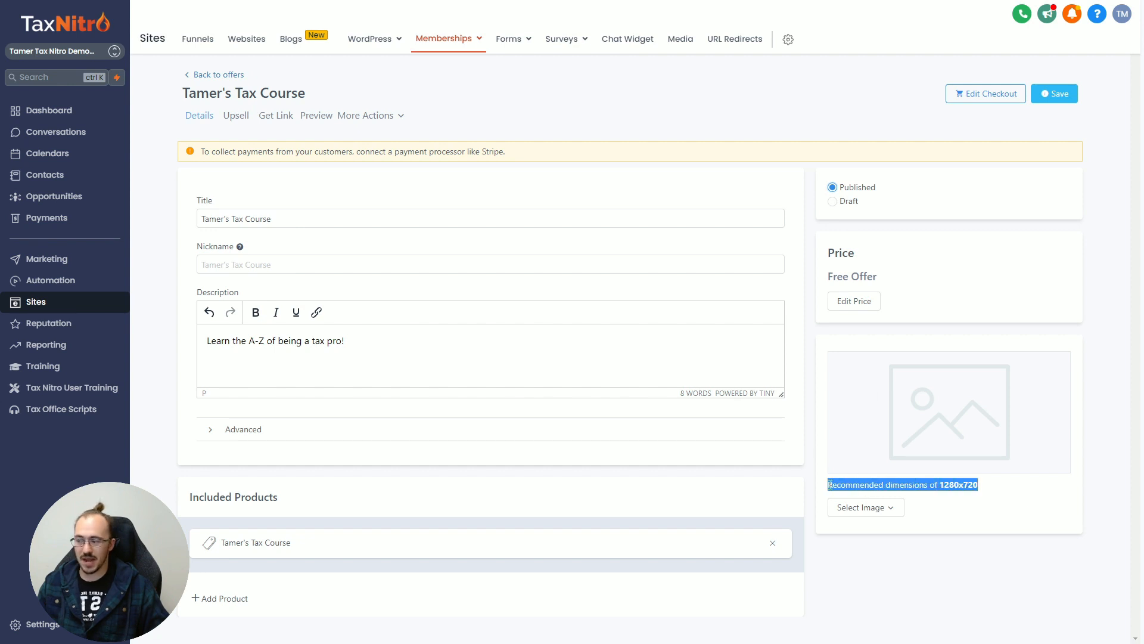
{"action": "left_click", "coordinate": [812, 474]}
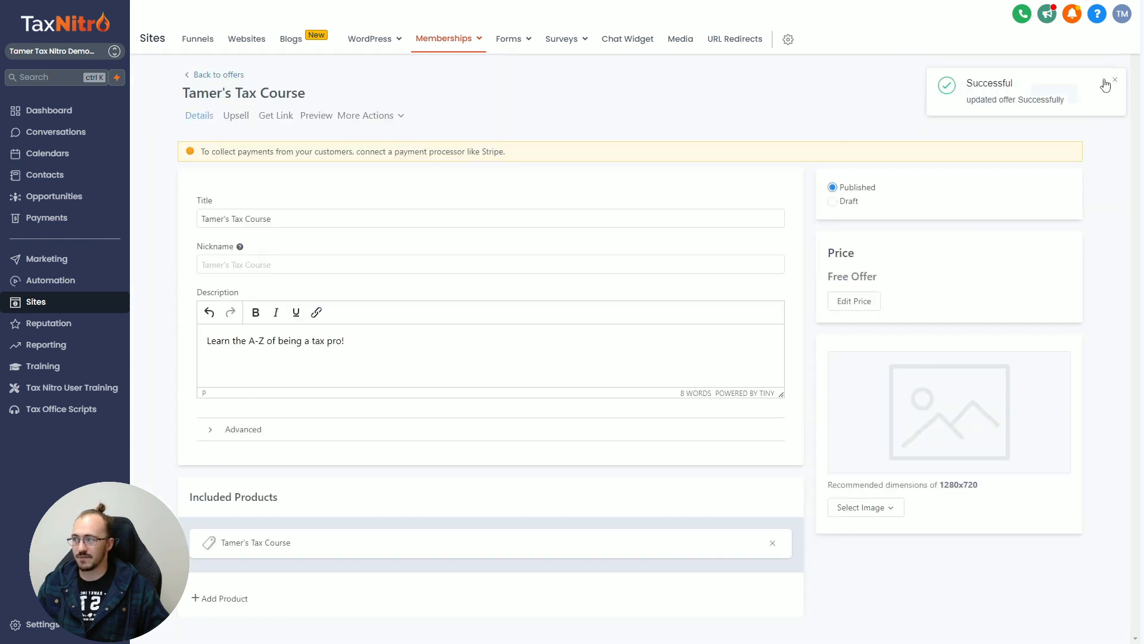
{"action": "left_click", "coordinate": [1105, 80]}
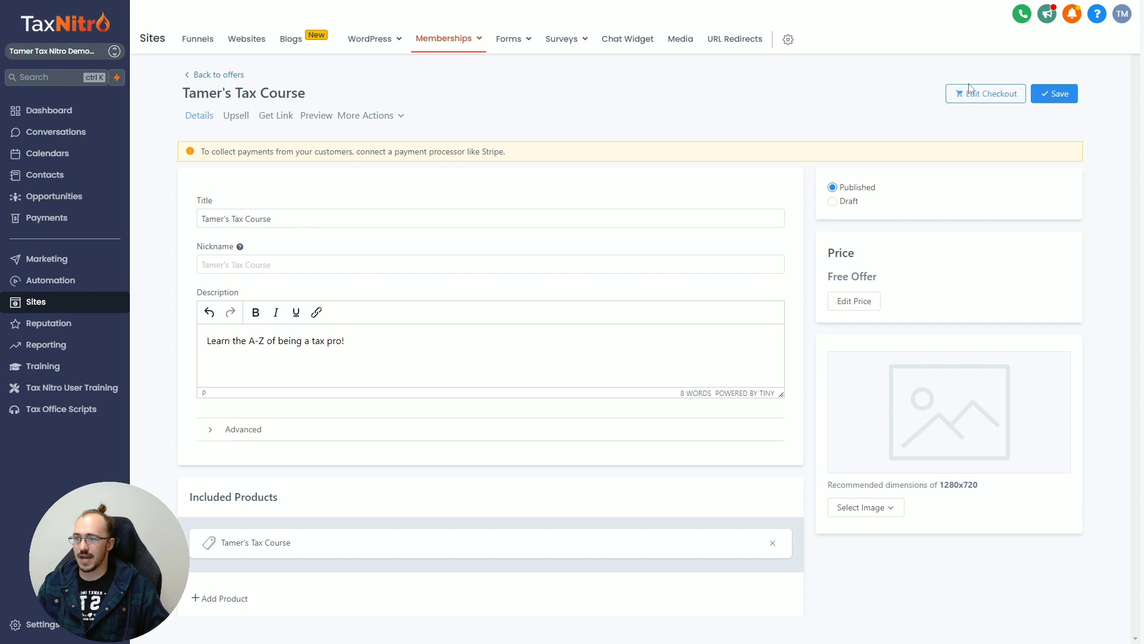
Step: Open the offer details in the checkout editor and upload a video from the Tax Nitro folder
{"action": "left_click", "coordinate": [980, 94]}
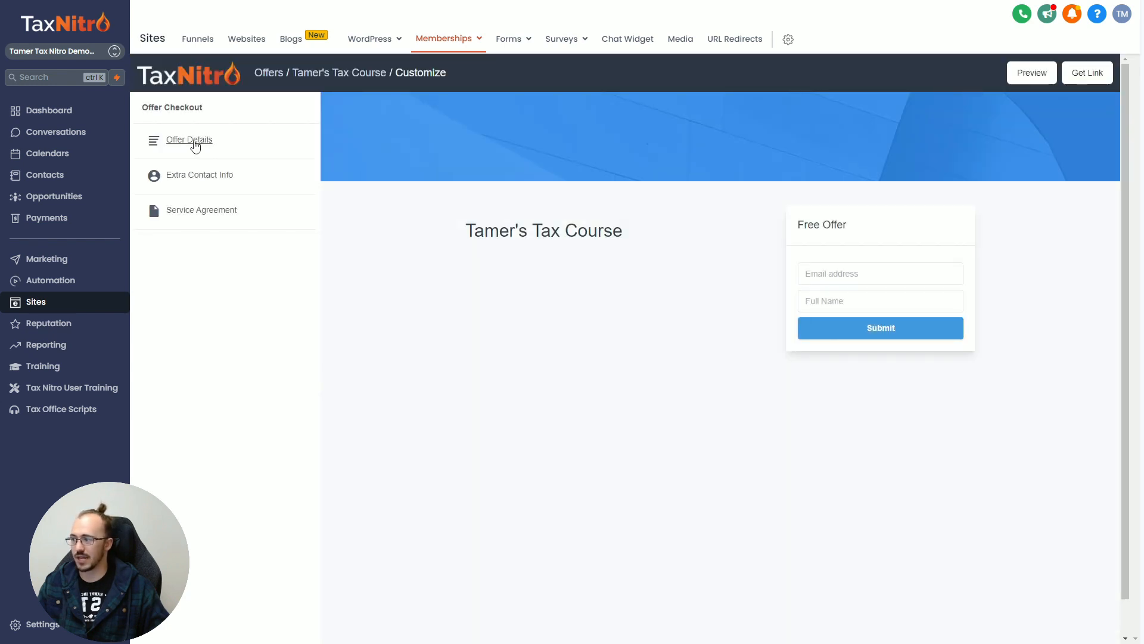
{"action": "left_click", "coordinate": [189, 140]}
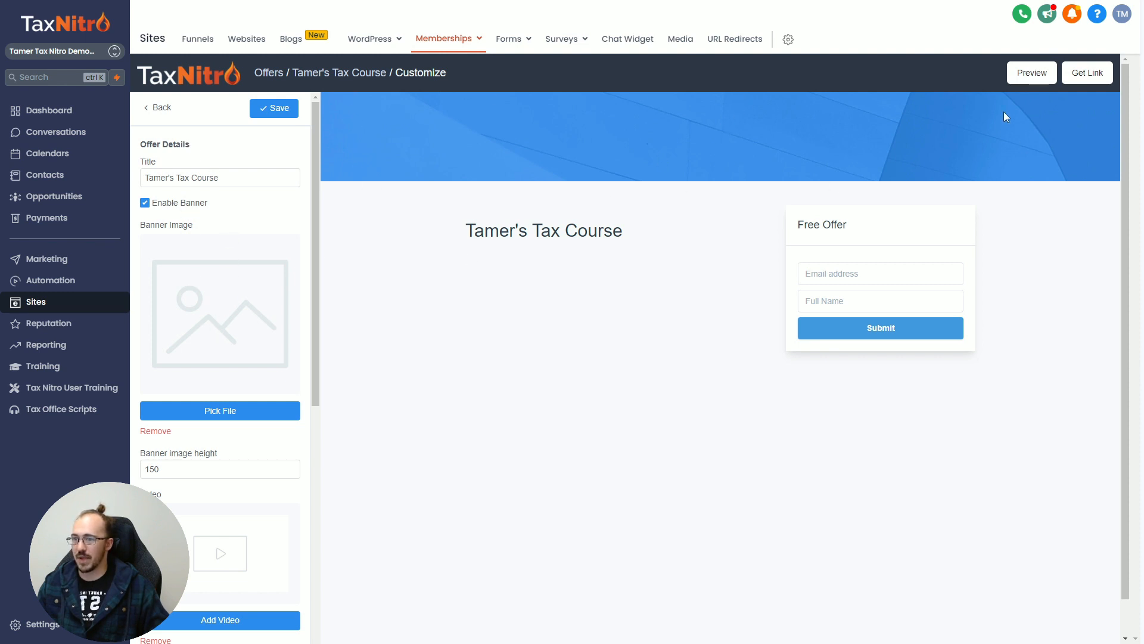
{"action": "scroll", "coordinate": [203, 417], "scroll_direction": "down", "scroll_amount": 5}
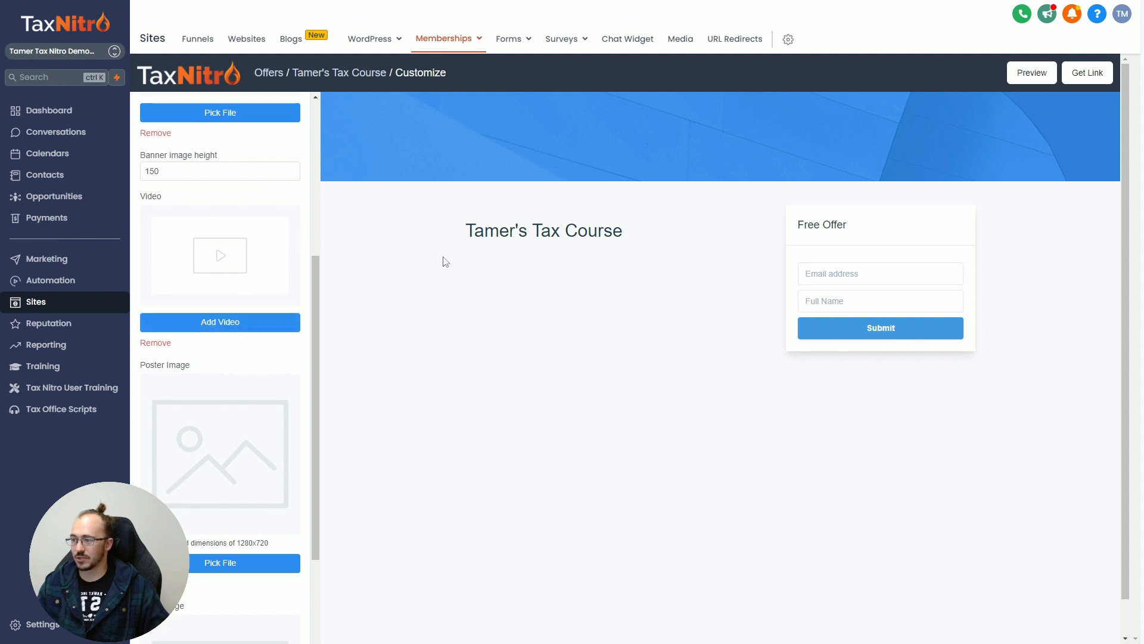
{"action": "left_click", "coordinate": [187, 328]}
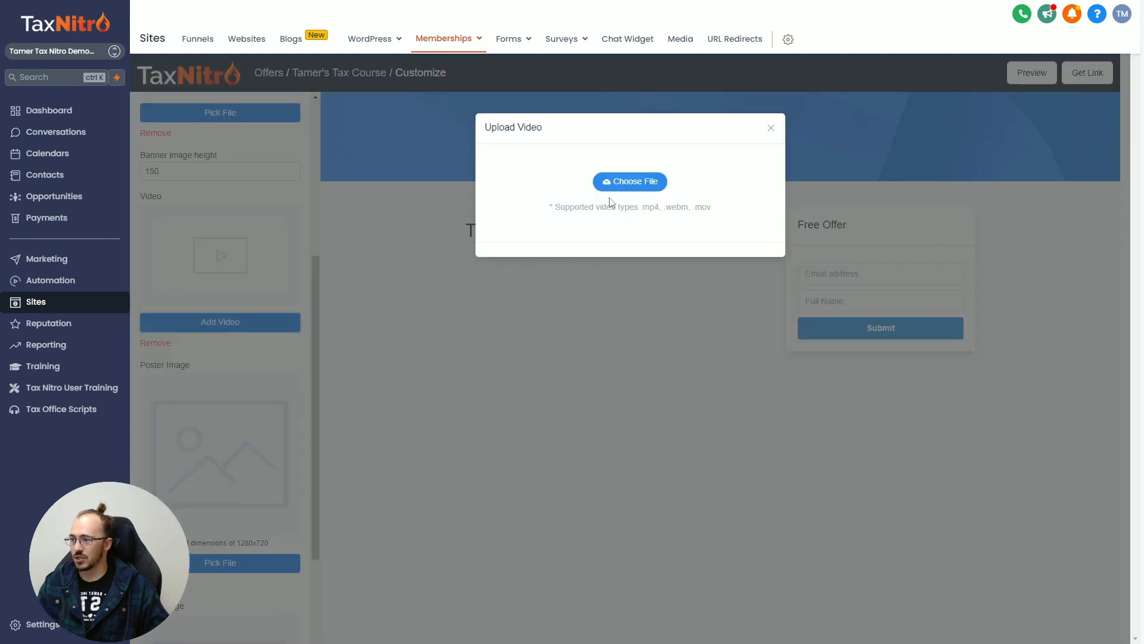
{"action": "left_click", "coordinate": [620, 182]}
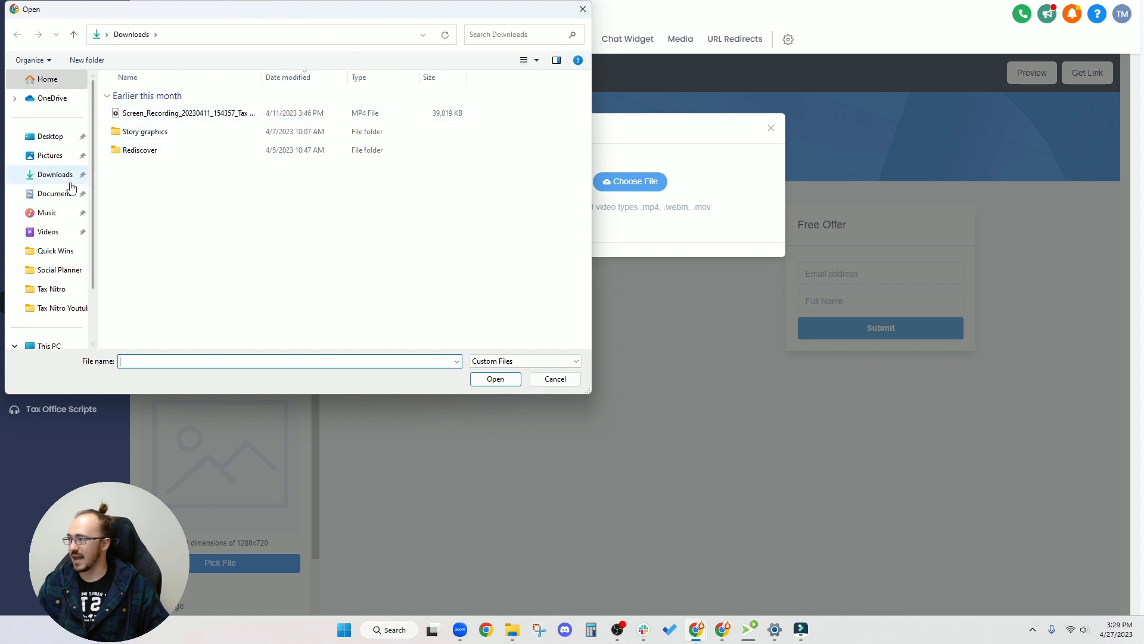
{"action": "left_click", "coordinate": [47, 291]}
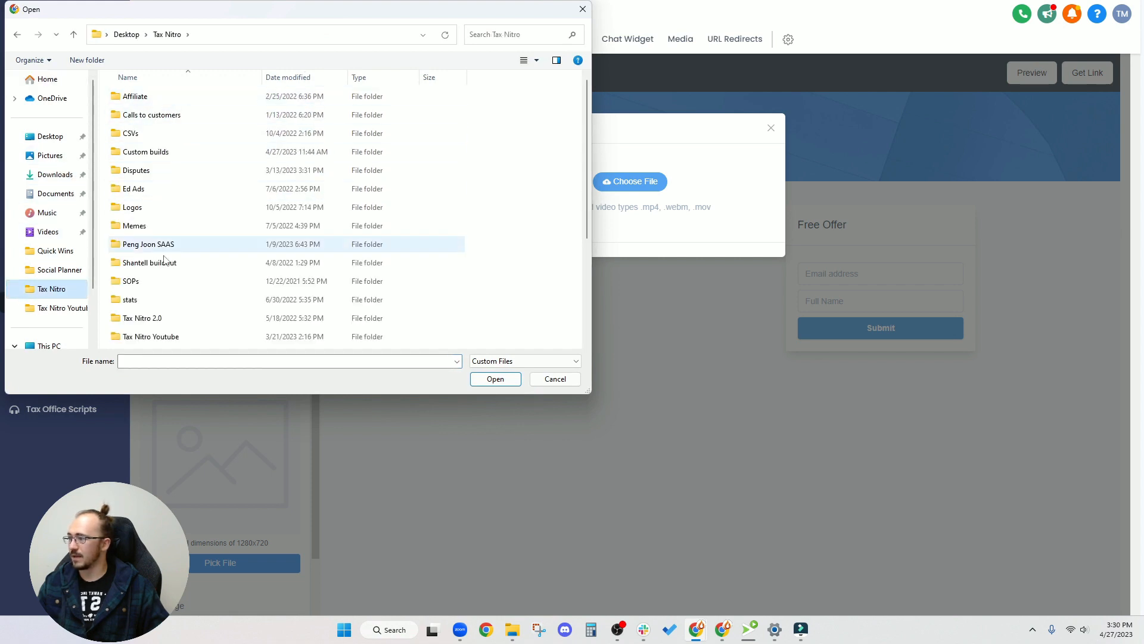
{"action": "scroll", "coordinate": [179, 244], "scroll_direction": "down", "scroll_amount": 3}
{"action": "double_click", "coordinate": [155, 317]}
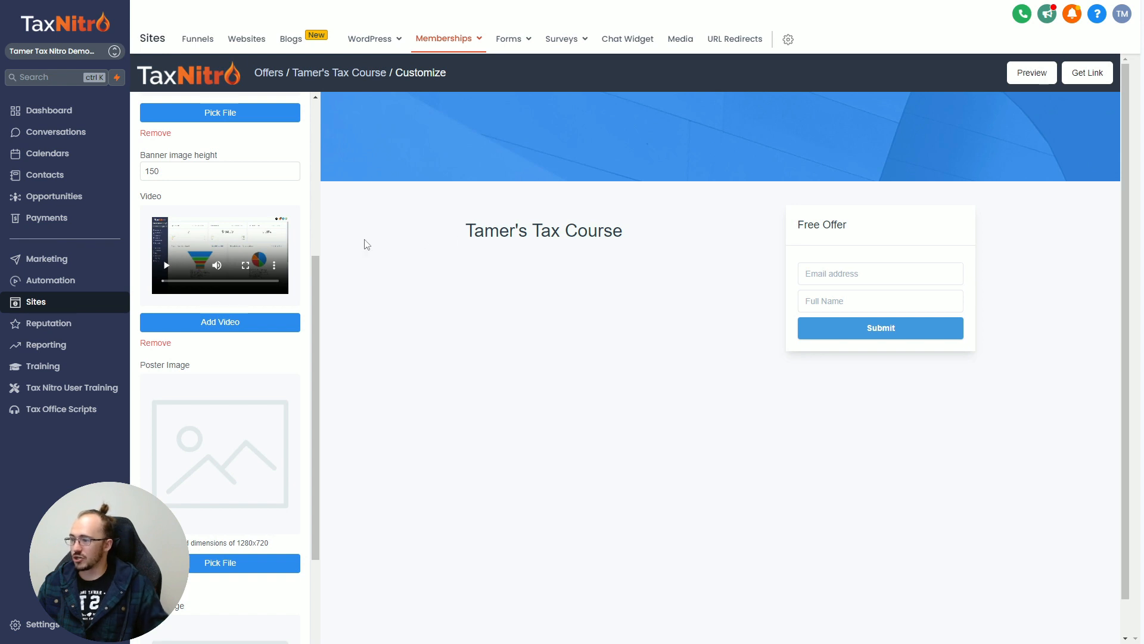
Step: Examine the poster and logo image options, and save the offer details to apply the uploaded video to the checkout page
{"action": "left_click", "coordinate": [205, 329]}
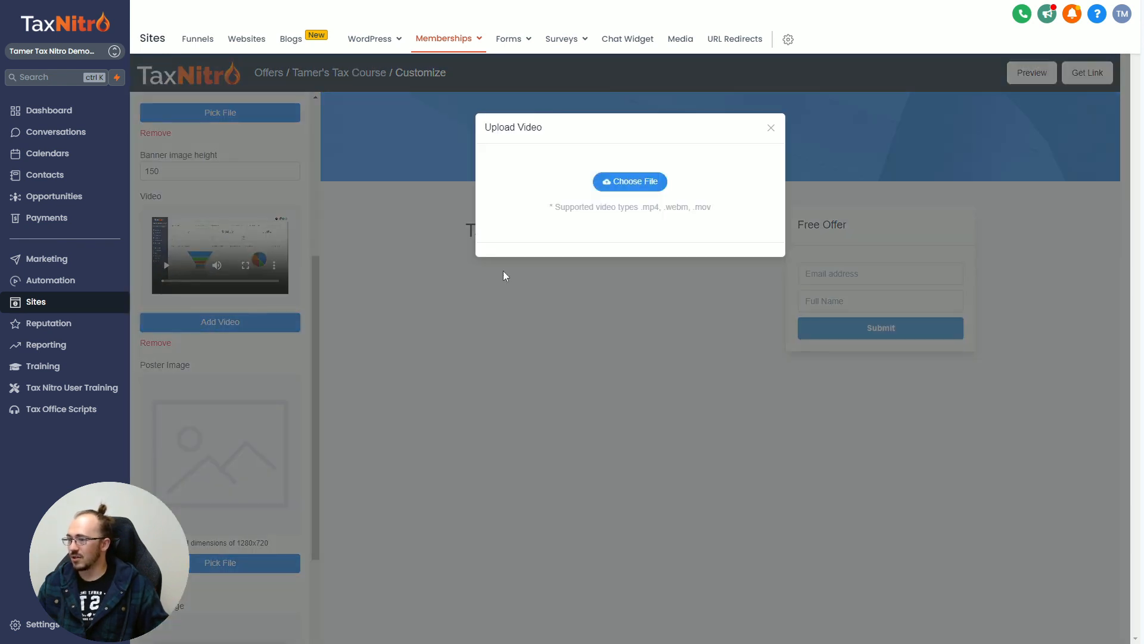
{"action": "left_click", "coordinate": [773, 128]}
{"action": "scroll", "coordinate": [220, 327], "scroll_direction": "down", "scroll_amount": 3}
{"action": "left_click_drag", "start_coordinate": [190, 186], "coordinate": [143, 186]}
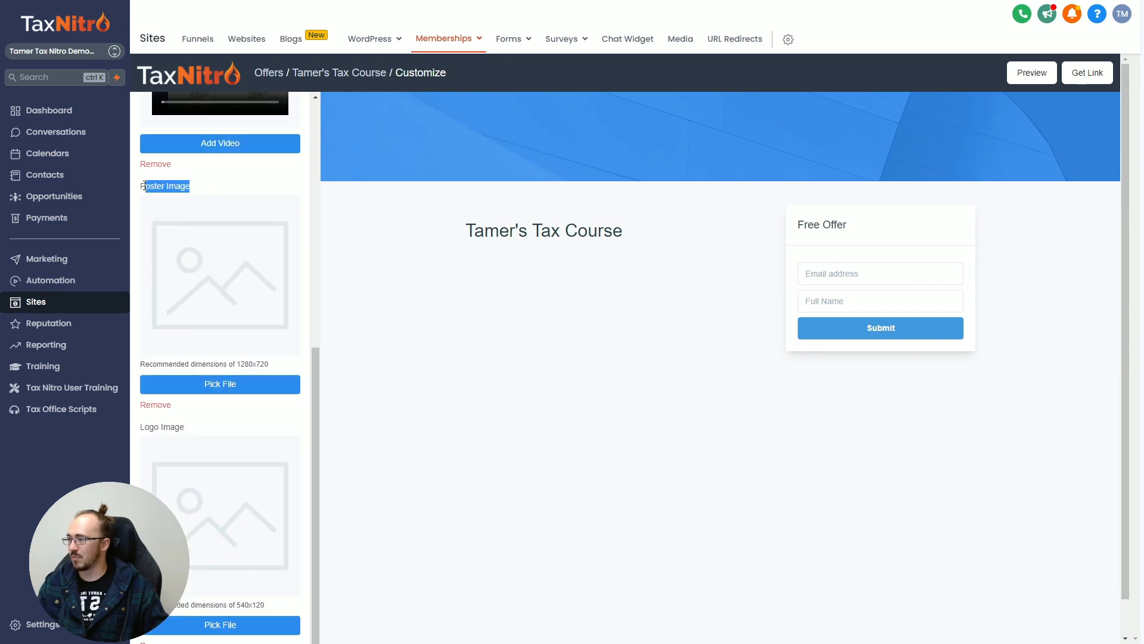
{"action": "left_click_drag", "start_coordinate": [211, 426], "coordinate": [141, 427]}
{"action": "scroll", "coordinate": [255, 422], "scroll_direction": "down", "scroll_amount": 3}
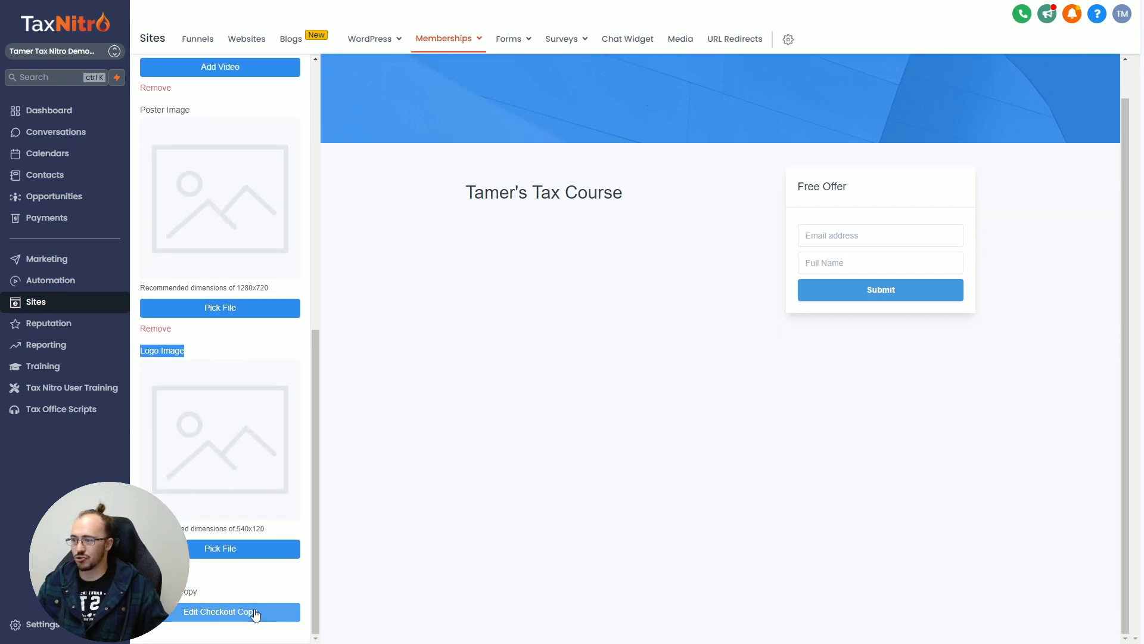
{"action": "scroll", "coordinate": [268, 529], "scroll_direction": "up", "scroll_amount": 8}
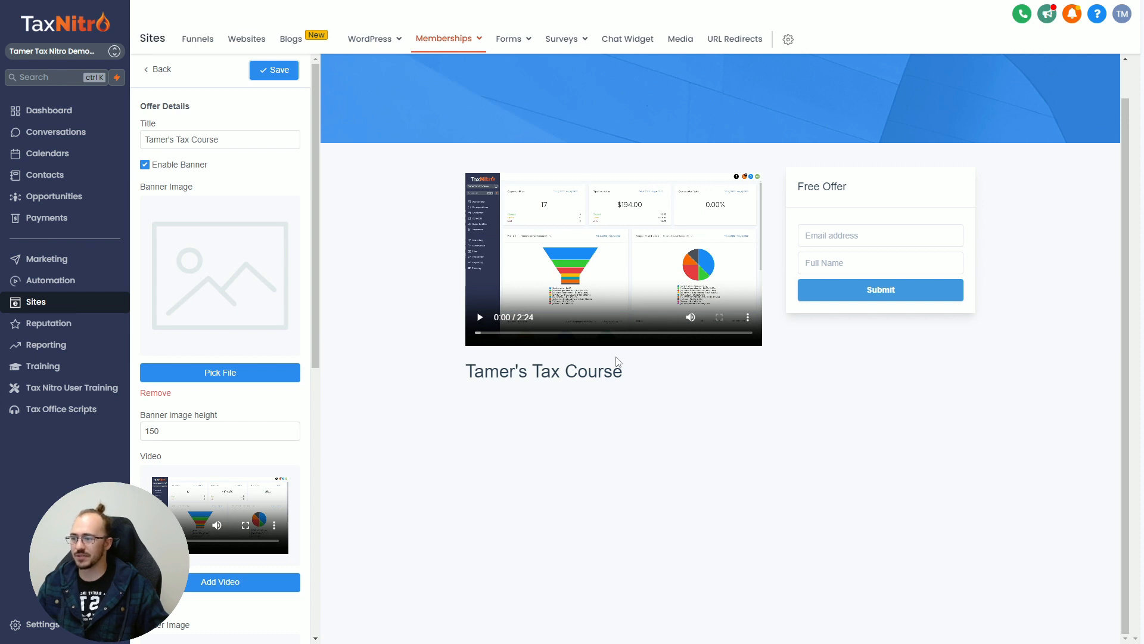
{"action": "scroll", "coordinate": [214, 214], "scroll_direction": "up", "scroll_amount": 1}
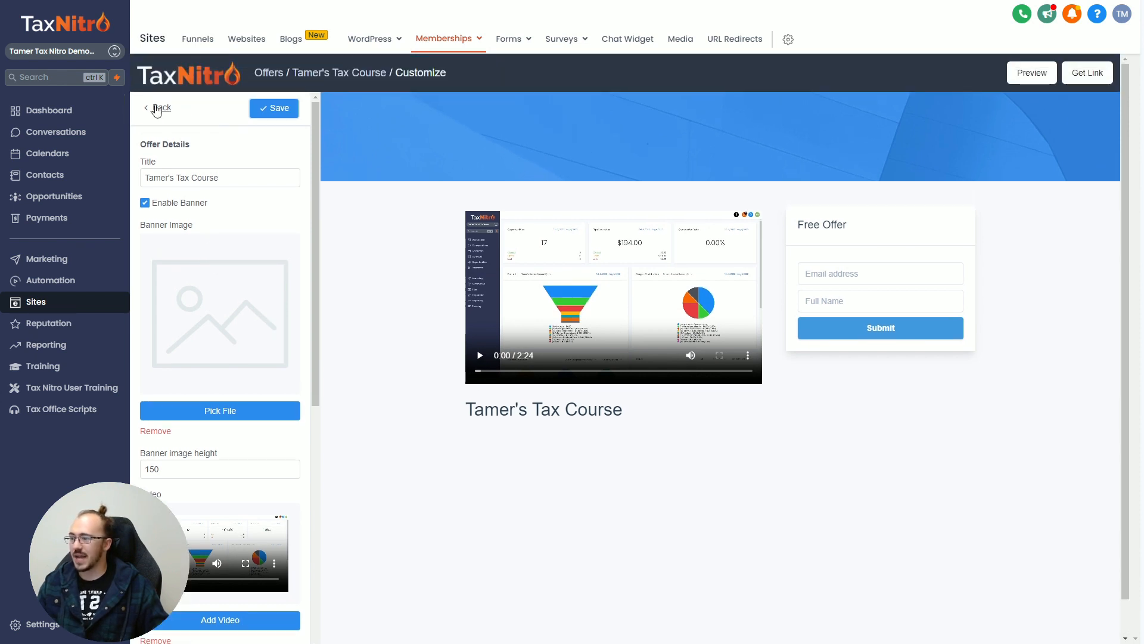
Step: Enter the checkout copy "Learn the a-z tax business no experience required..." and save the description
{"action": "scroll", "coordinate": [227, 358], "scroll_direction": "down", "scroll_amount": 10}
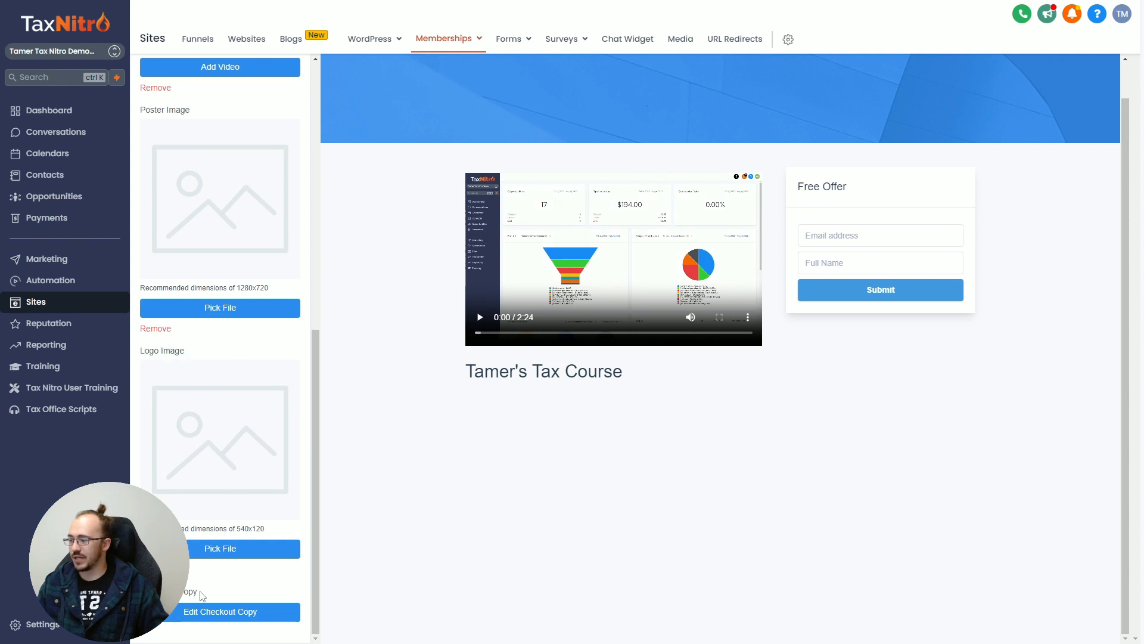
{"action": "left_click_drag", "start_coordinate": [200, 593], "coordinate": [141, 593]}
{"action": "left_click", "coordinate": [192, 614]}
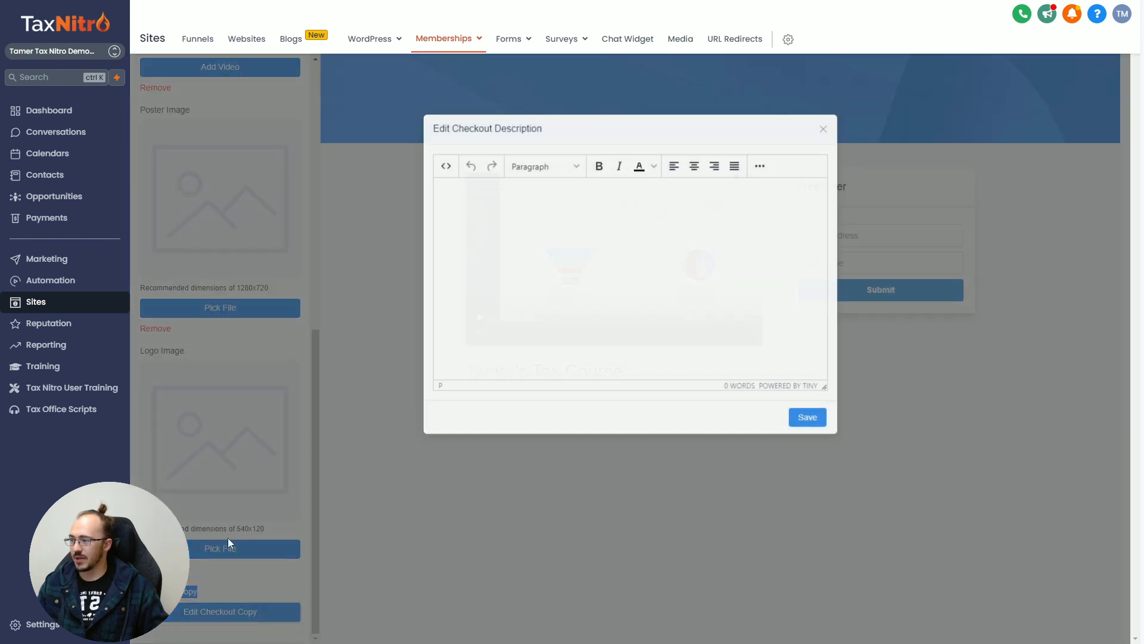
{"action": "type", "text": "Learn the a-"}
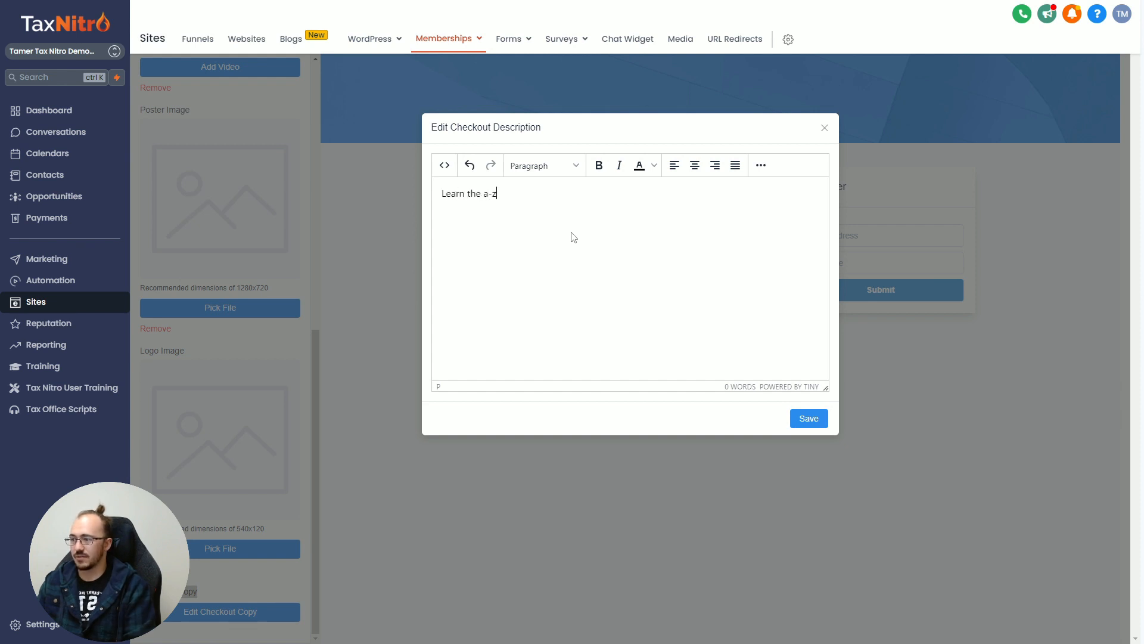
{"action": "type", "text": "z tax business "}
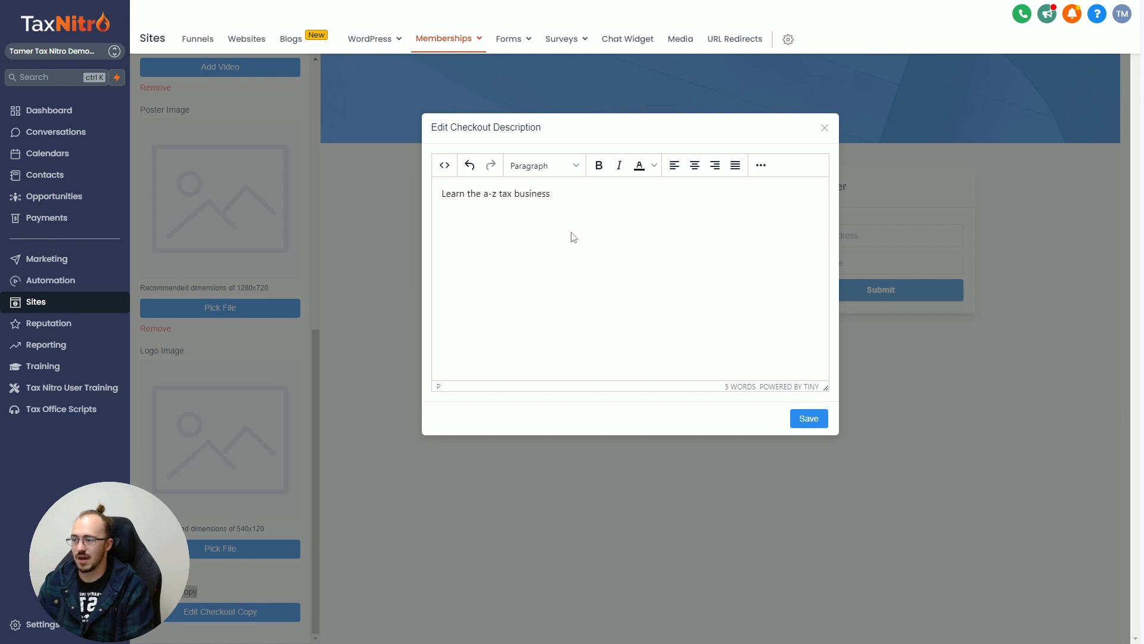
{"action": "type", "text": "no experience req"}
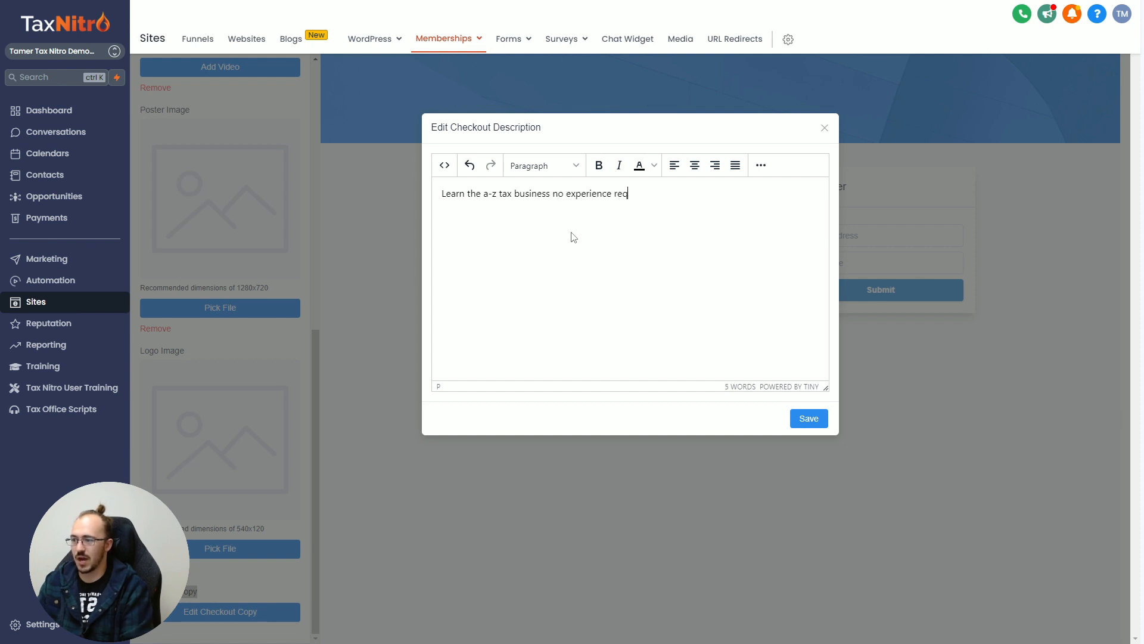
{"action": "type", "text": "uired..."}
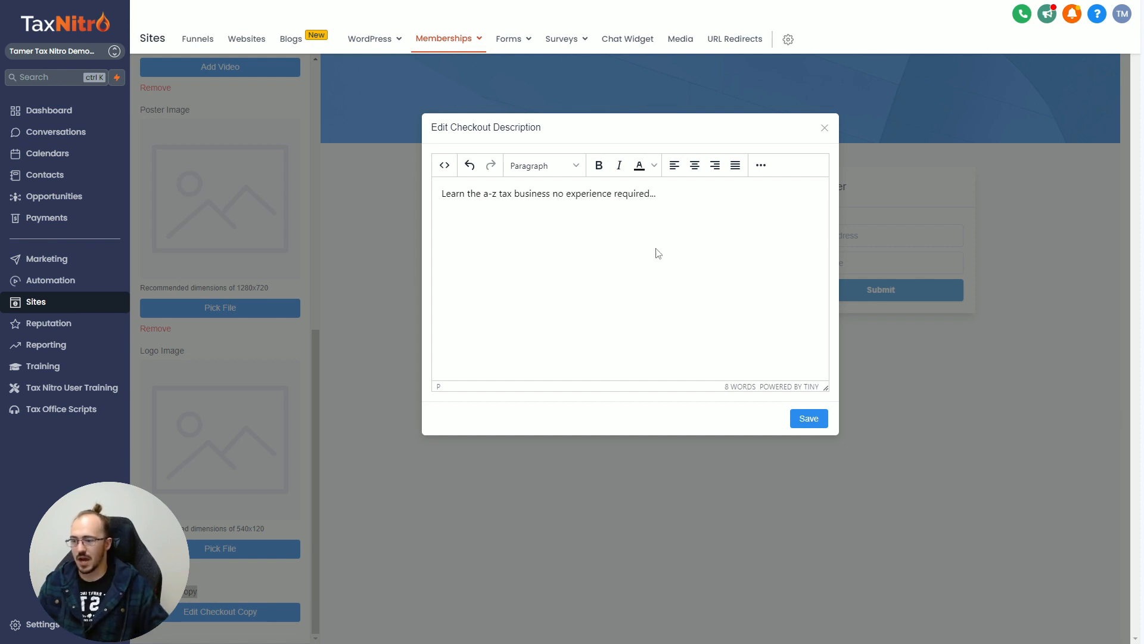
{"action": "left_click", "coordinate": [809, 419]}
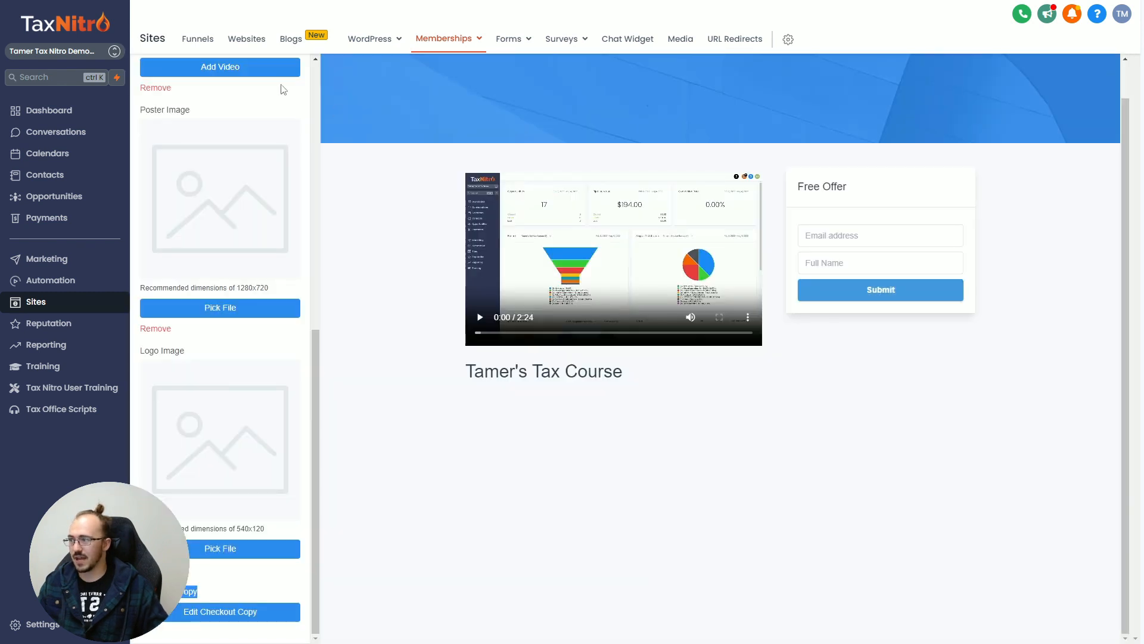
Step: Save the offer details and check the new description beneath the course title on the checkout page
{"action": "scroll", "coordinate": [283, 116], "scroll_direction": "up", "scroll_amount": 12}
{"action": "left_click", "coordinate": [278, 110]}
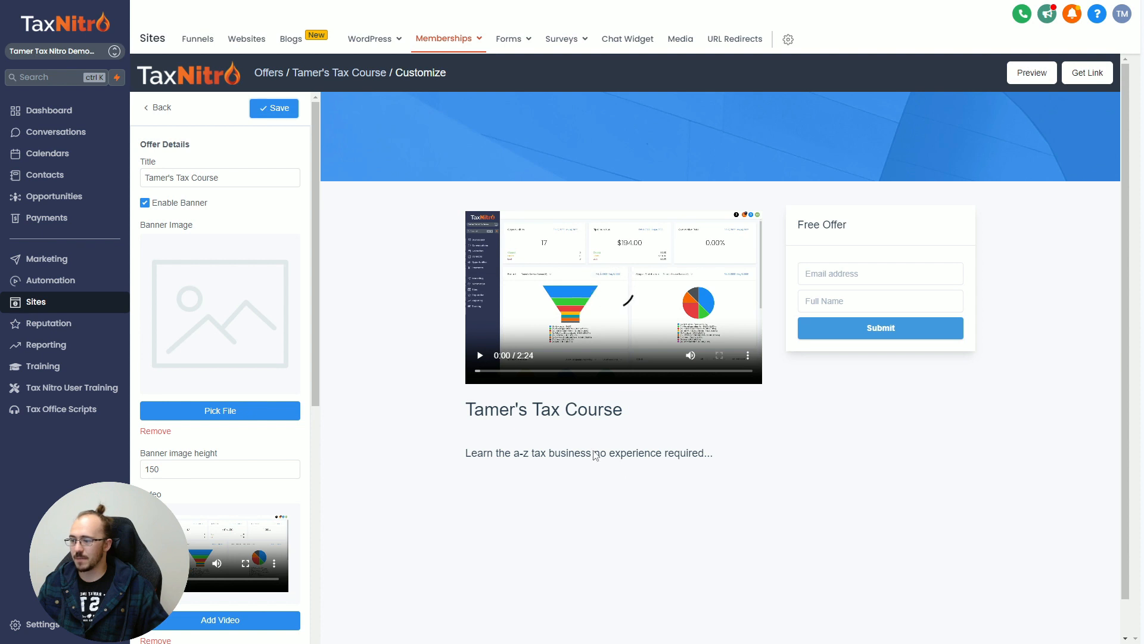
{"action": "triple_click", "coordinate": [595, 452]}
{"action": "left_click", "coordinate": [575, 506]}
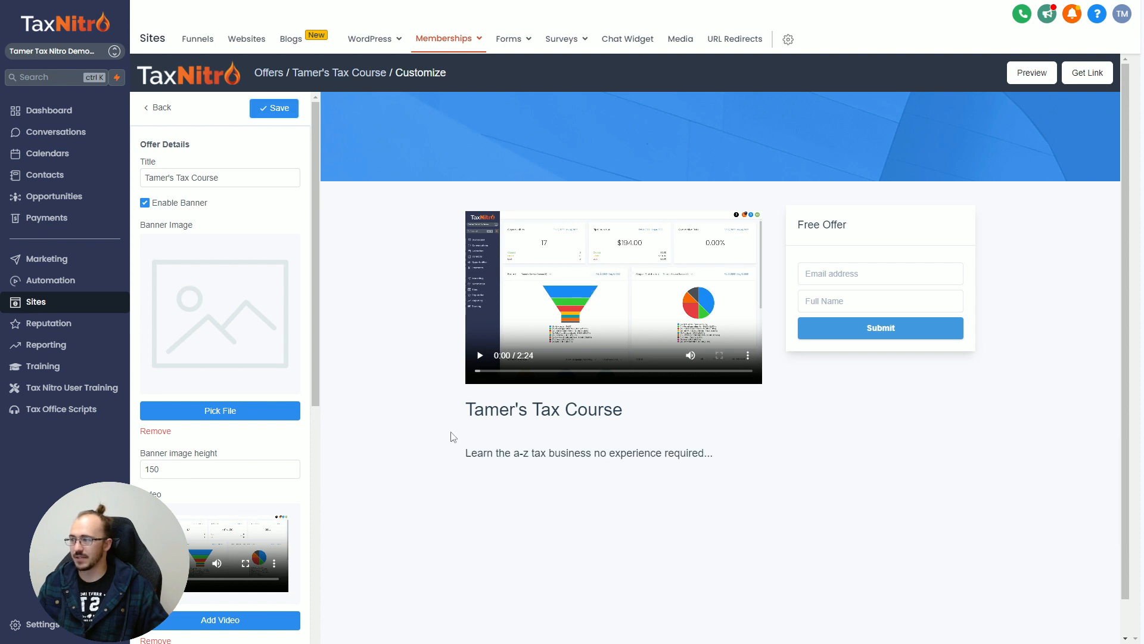
Step: Turn on collecting the address and phone number in the checkout's extra contact information, and save
{"action": "left_click", "coordinate": [164, 110]}
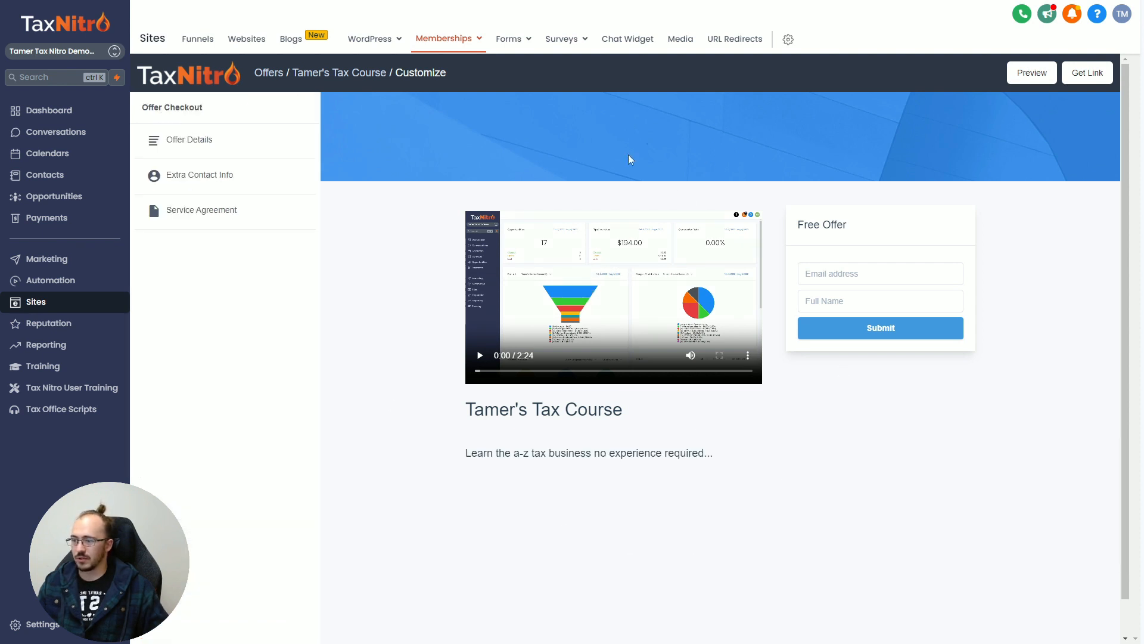
{"action": "left_click", "coordinate": [209, 181]}
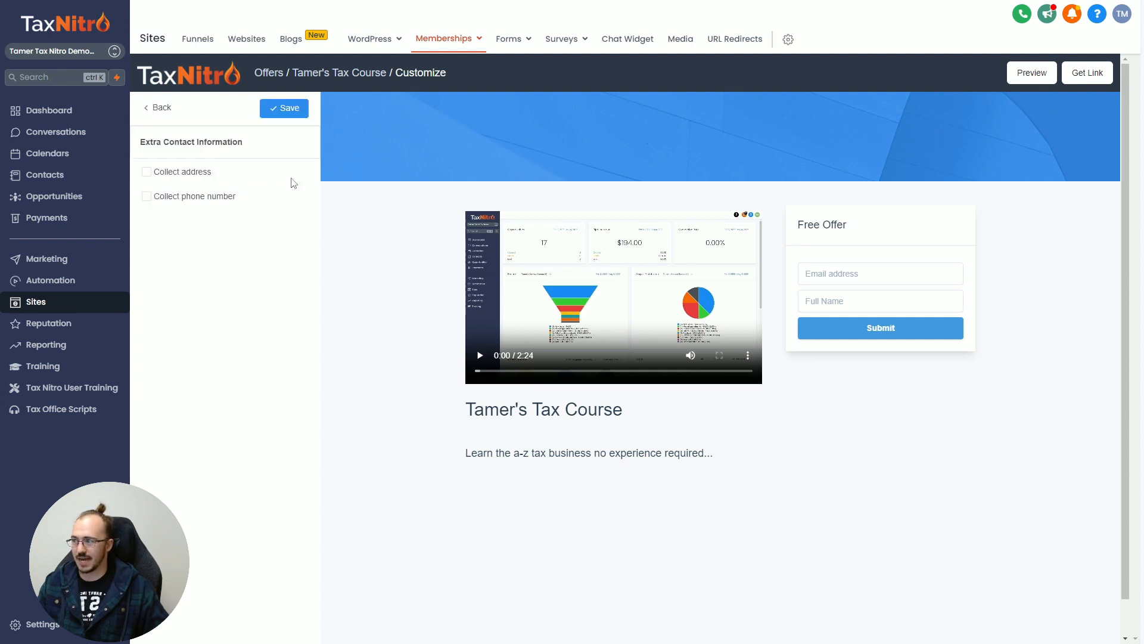
{"action": "left_click", "coordinate": [147, 173]}
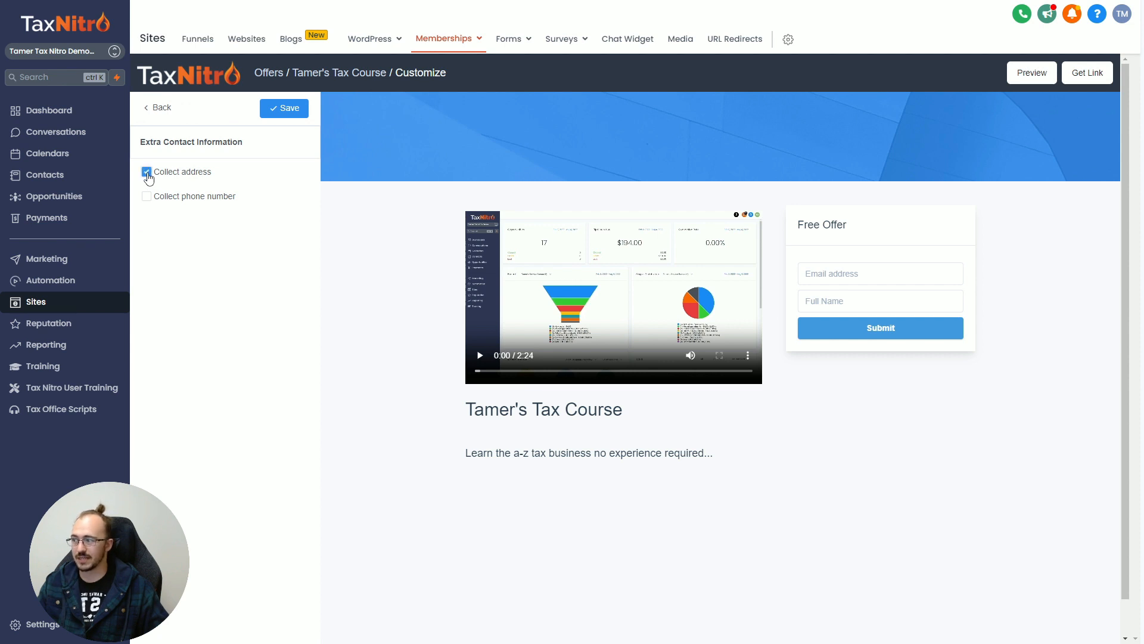
{"action": "left_click", "coordinate": [146, 198]}
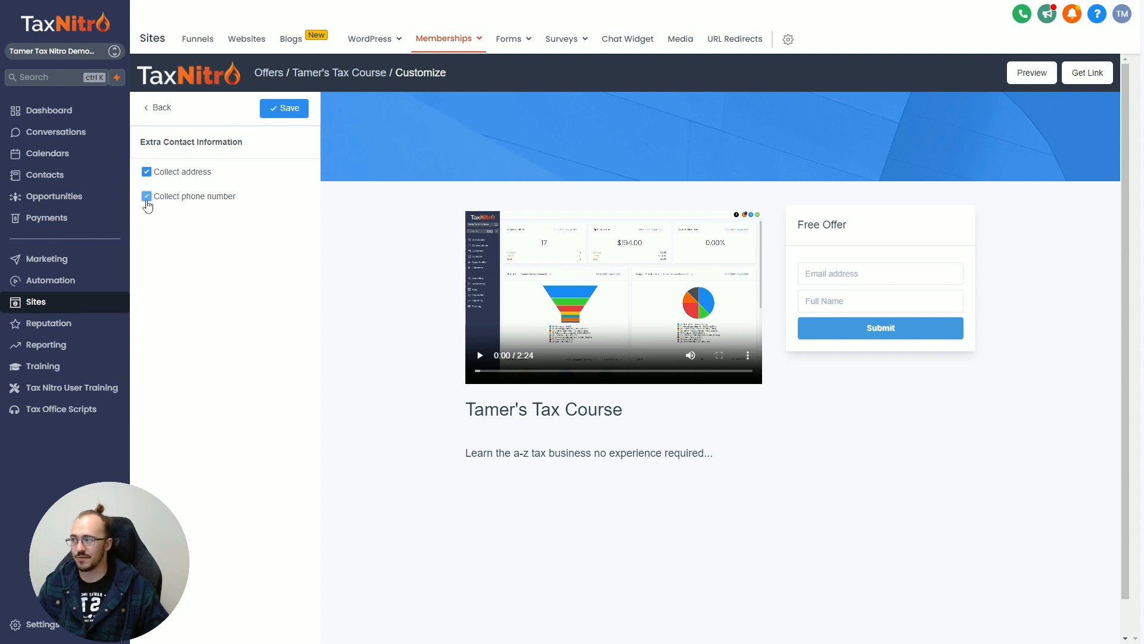
{"action": "left_click", "coordinate": [274, 113]}
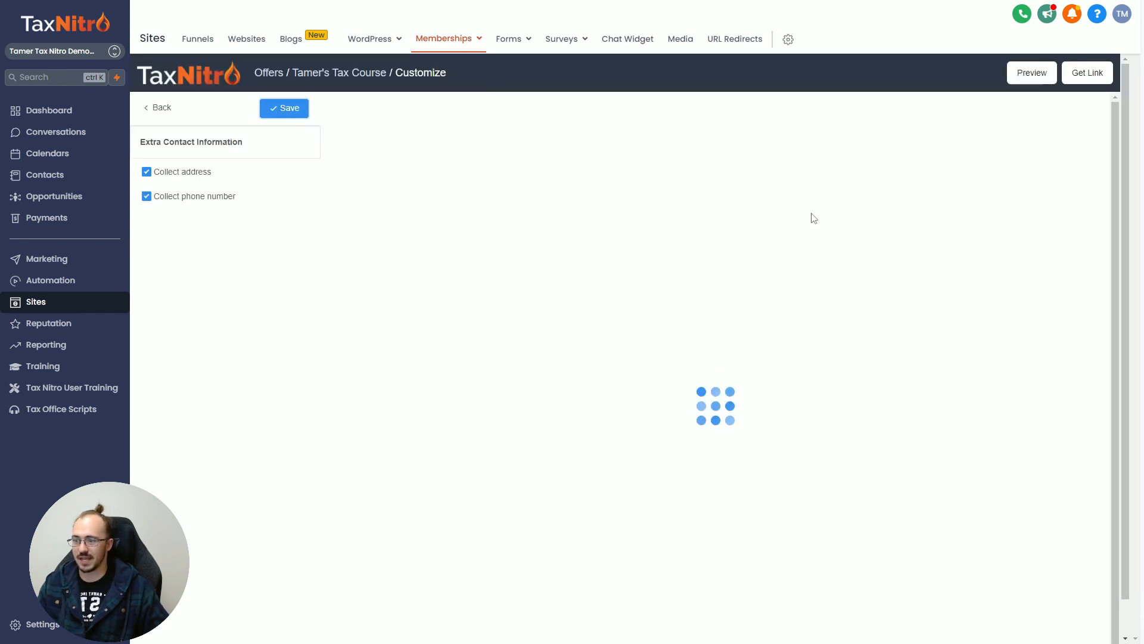
Step: Check the added address and phone fields on the checkout form, and return to the offer checkout options
{"action": "left_click_drag", "start_coordinate": [800, 227], "coordinate": [998, 450]}
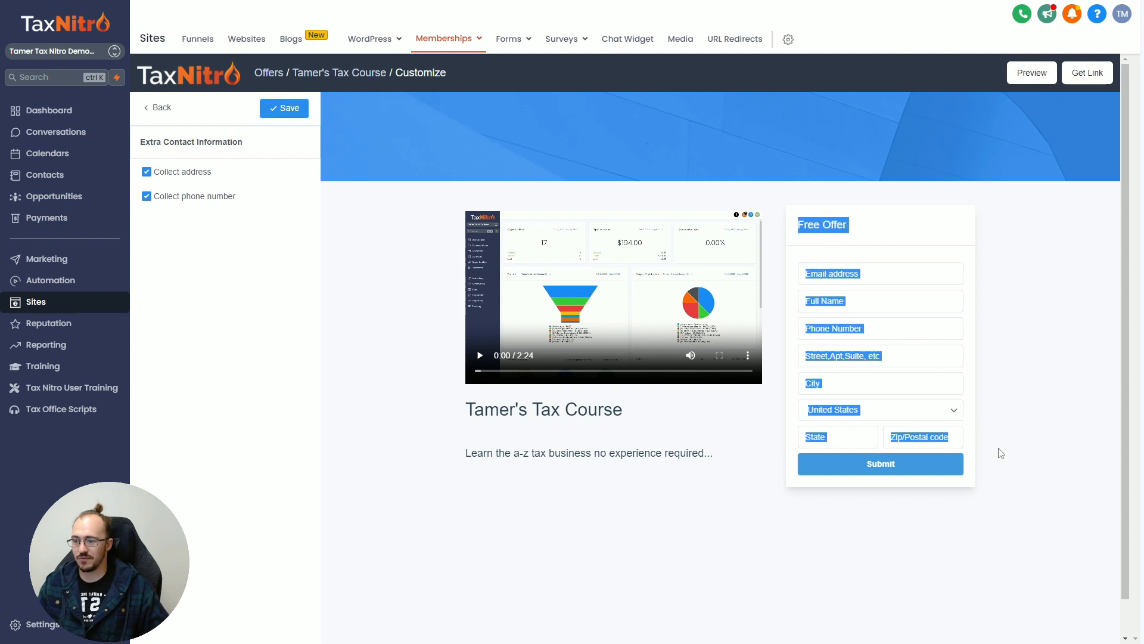
{"action": "left_click", "coordinate": [997, 450]}
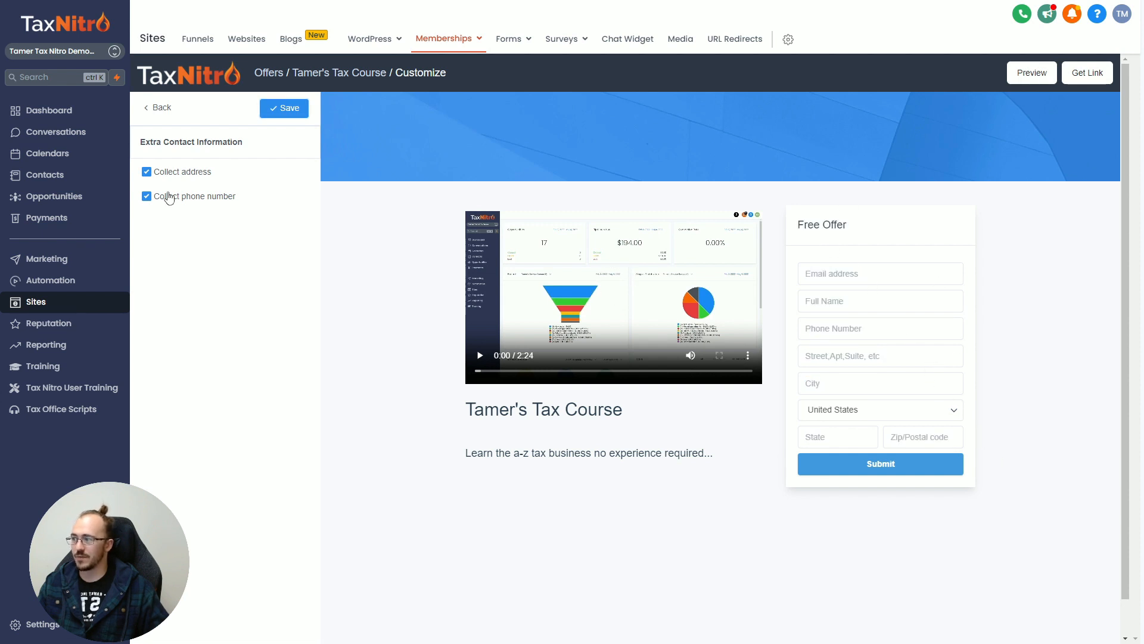
{"action": "left_click", "coordinate": [158, 108]}
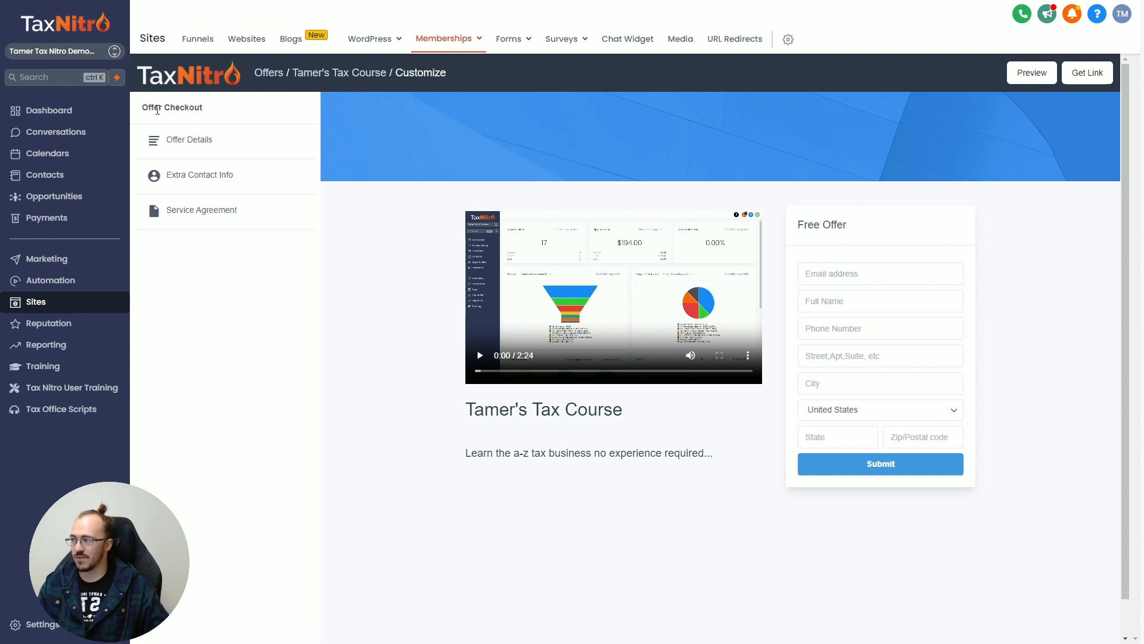
Step: Open the service agreement settings and examine the Required option with its service agreement link field
{"action": "left_click", "coordinate": [191, 215]}
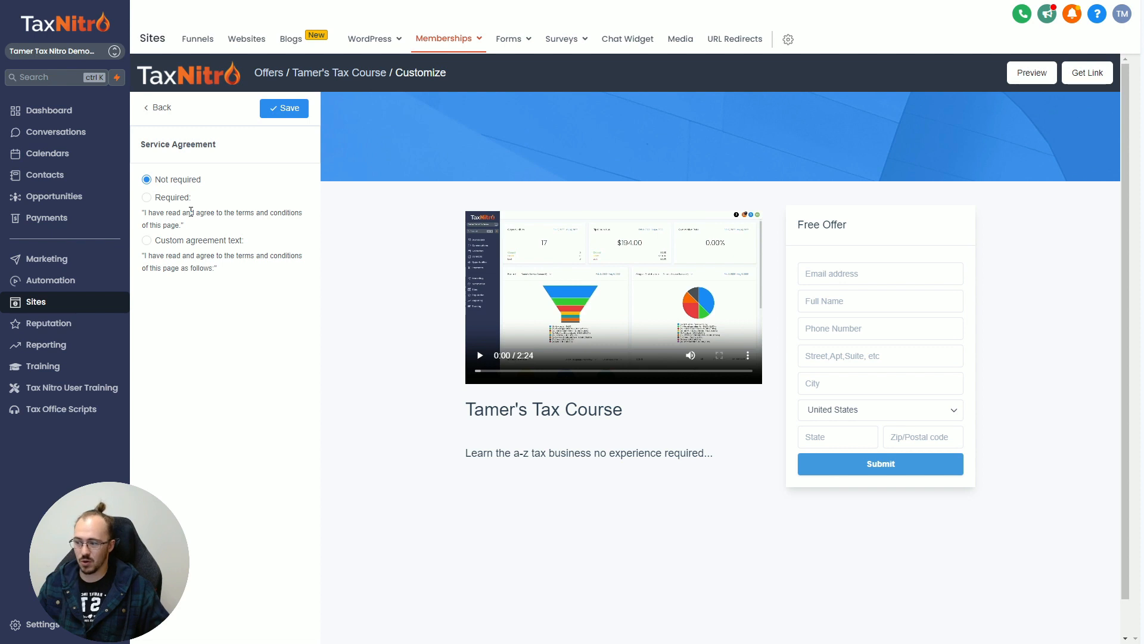
{"action": "left_click", "coordinate": [147, 198]}
{"action": "left_click", "coordinate": [185, 309]}
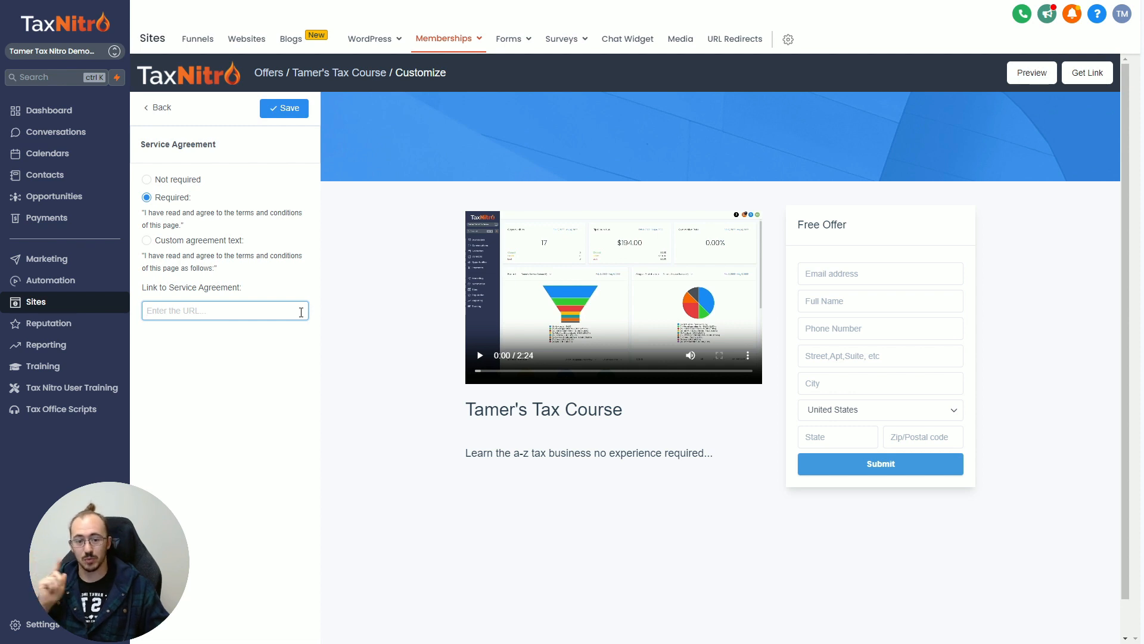
{"action": "left_click", "coordinate": [343, 310]}
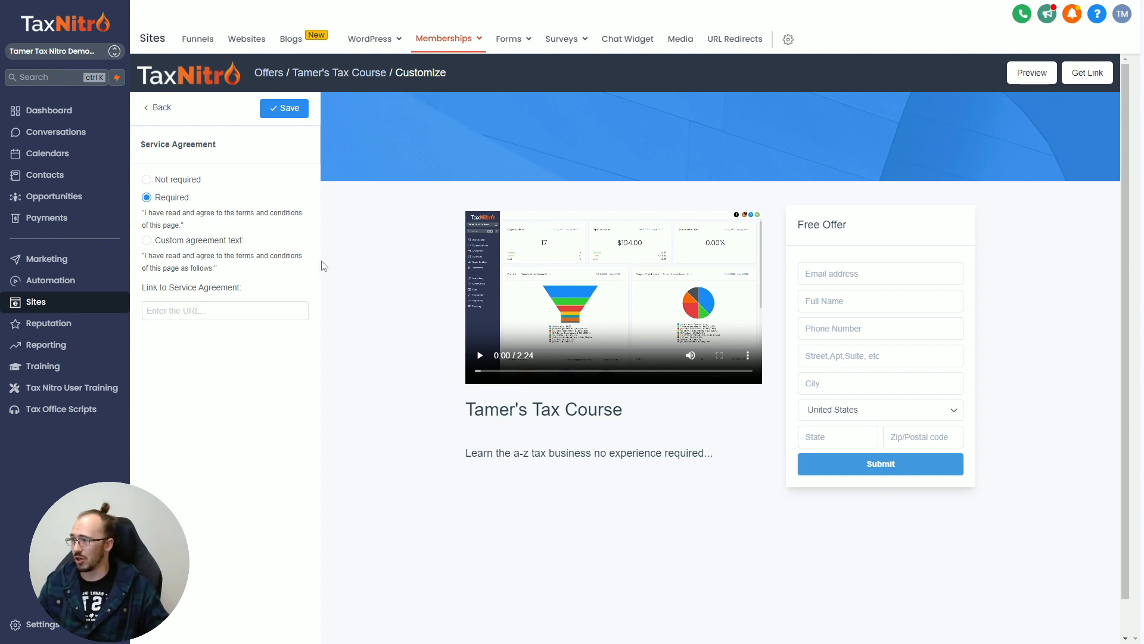
Step: Switch the service agreement to custom agreement text, keep the default terms and conditions wording, and save
{"action": "left_click", "coordinate": [148, 241]}
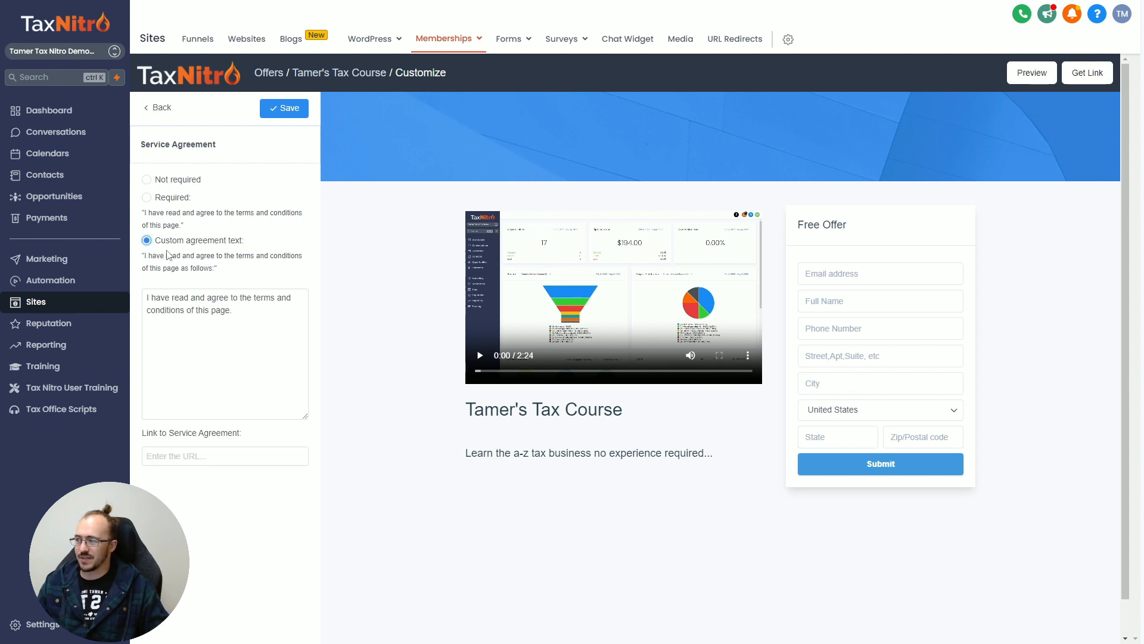
{"action": "left_click_drag", "start_coordinate": [156, 241], "coordinate": [268, 248]}
{"action": "left_click", "coordinate": [244, 277]}
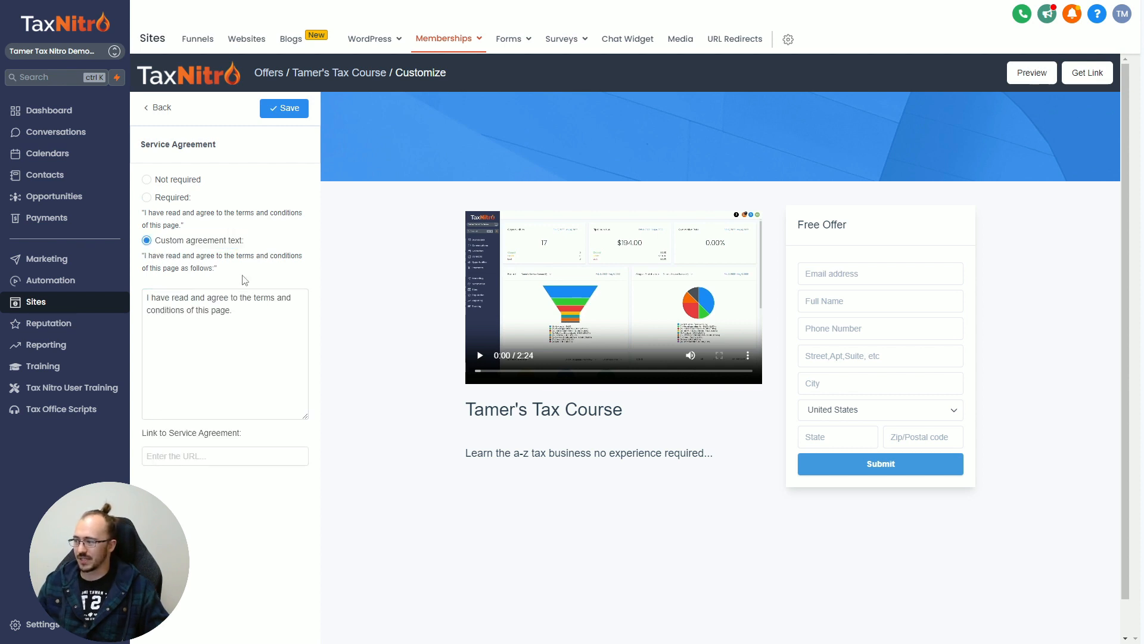
{"action": "left_click", "coordinate": [239, 311]}
{"action": "key", "text": "ctrl+a"}
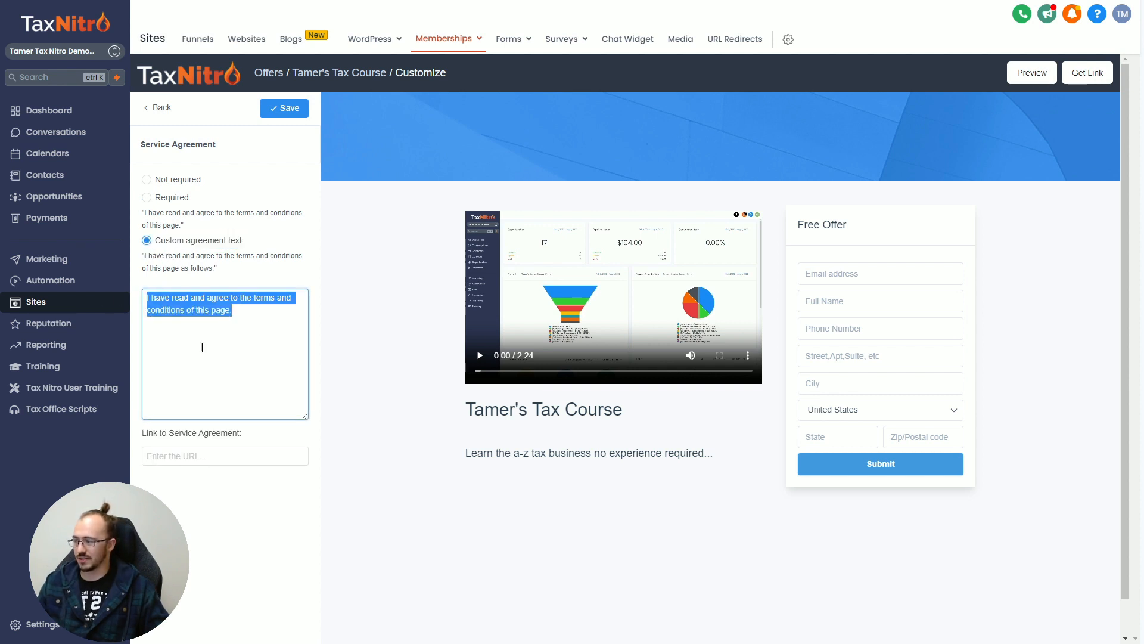
{"action": "left_click", "coordinate": [246, 322]}
{"action": "left_click", "coordinate": [298, 109]}
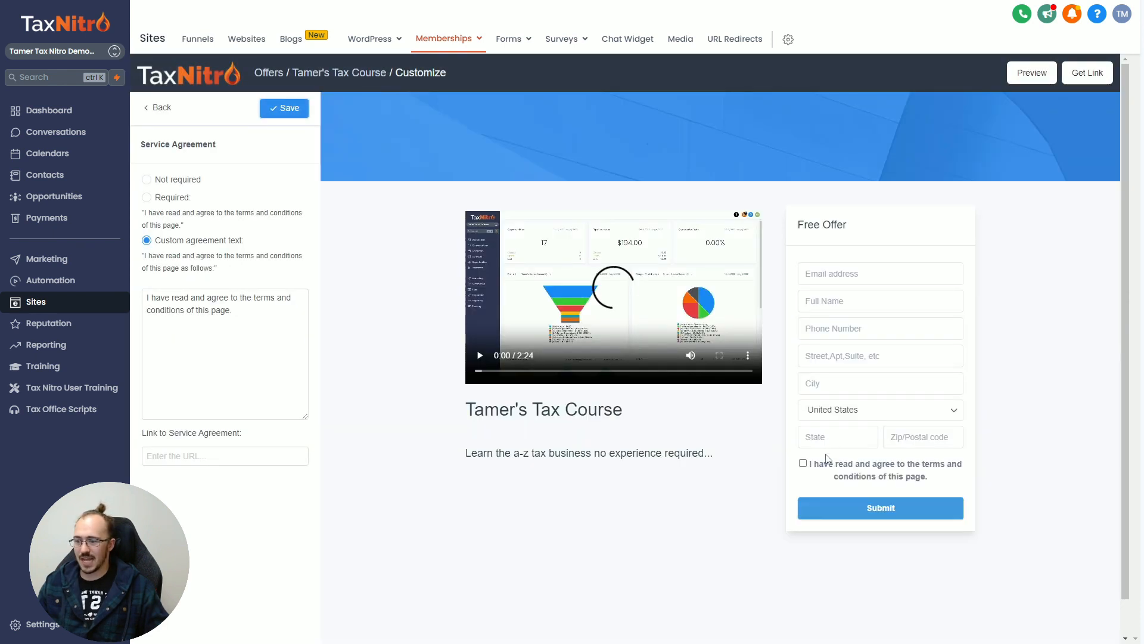
Step: Check the terms and conditions checkbox on the checkout form, and return to the offer checkout options
{"action": "left_click_drag", "start_coordinate": [930, 478], "coordinate": [801, 461]}
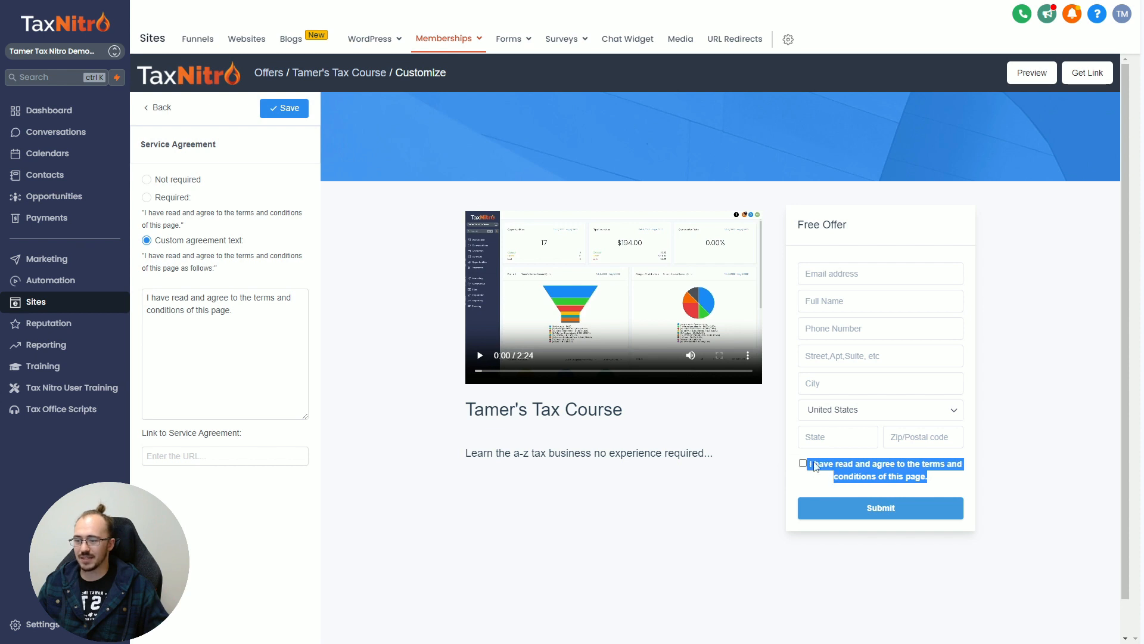
{"action": "left_click", "coordinate": [802, 470]}
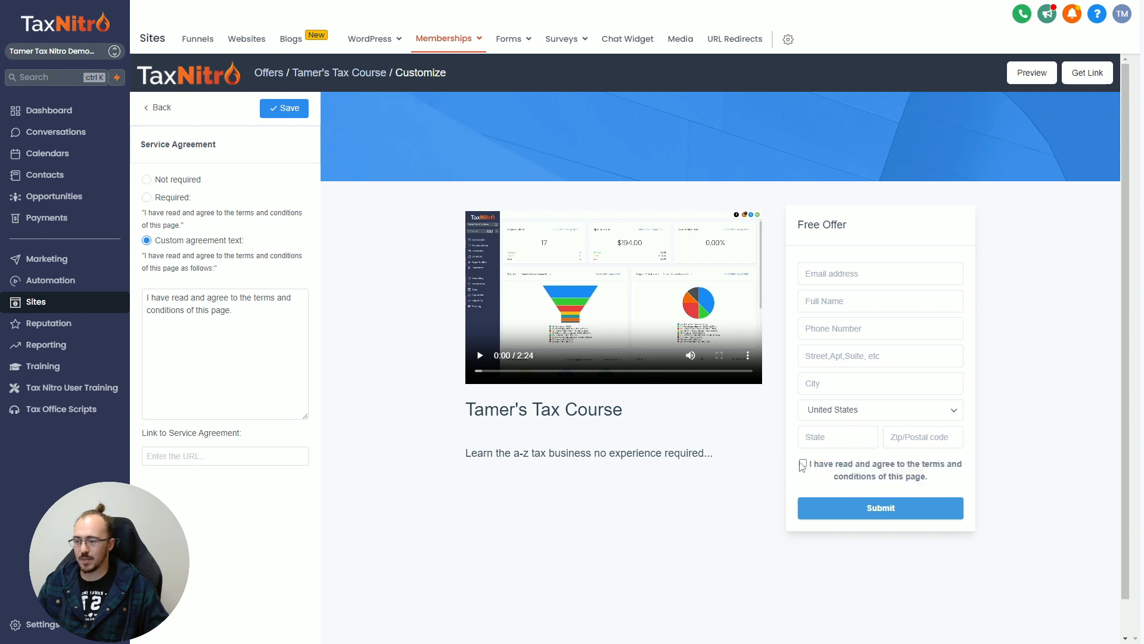
{"action": "left_click", "coordinate": [161, 110]}
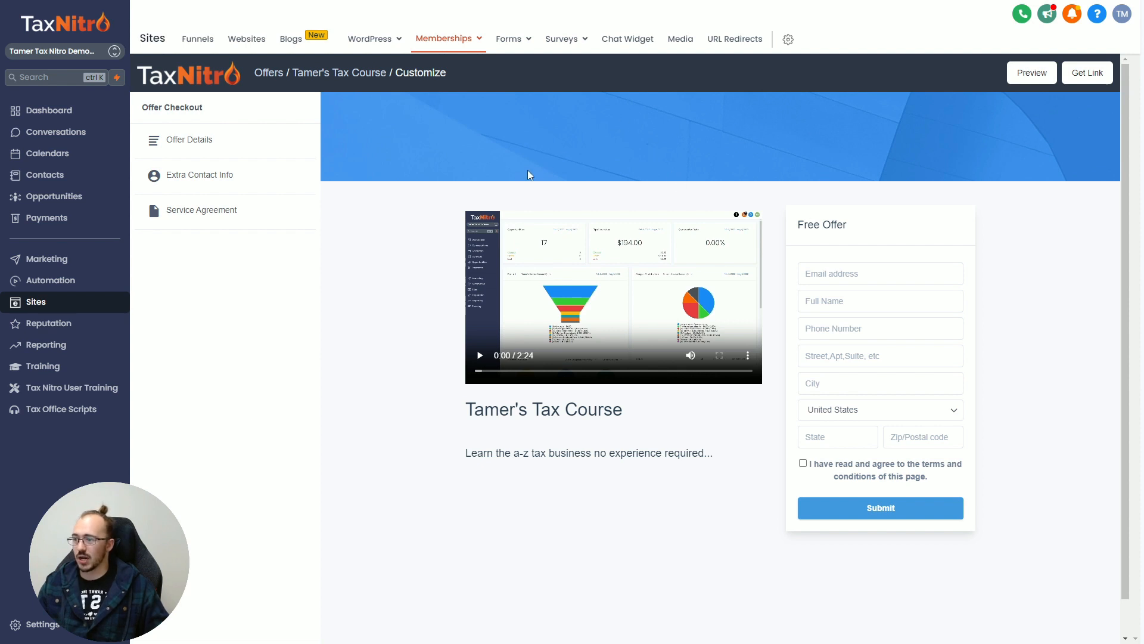
Step: Copy the offer's link, paste it into a new browser tab's address without loading it, and examine the domain part
{"action": "left_click", "coordinate": [1093, 80]}
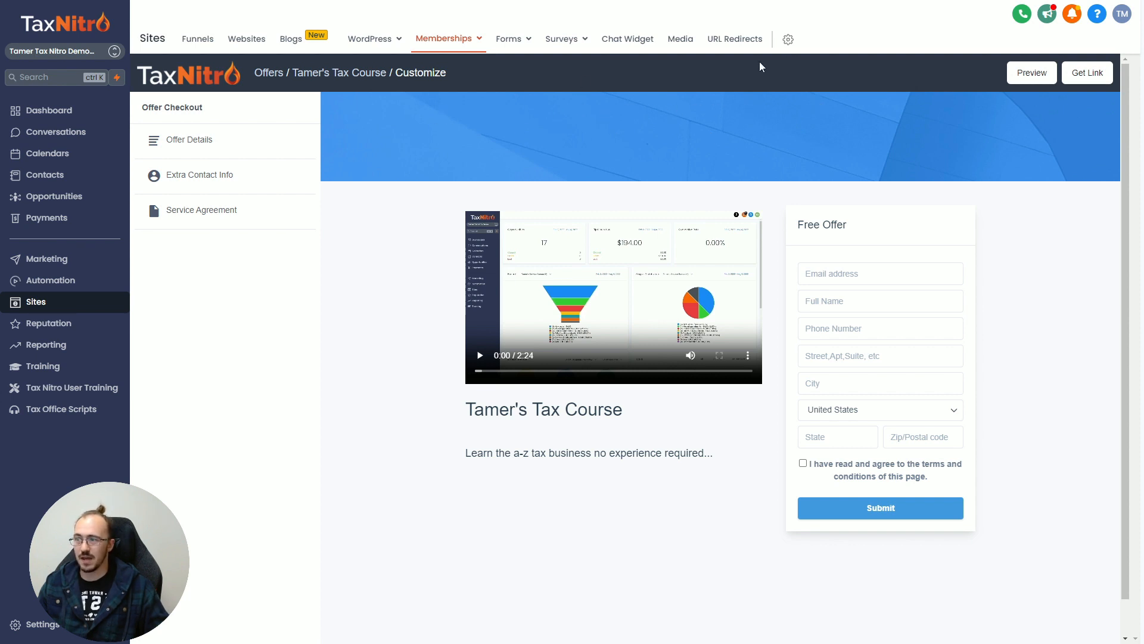
{"action": "key", "text": "F11"}
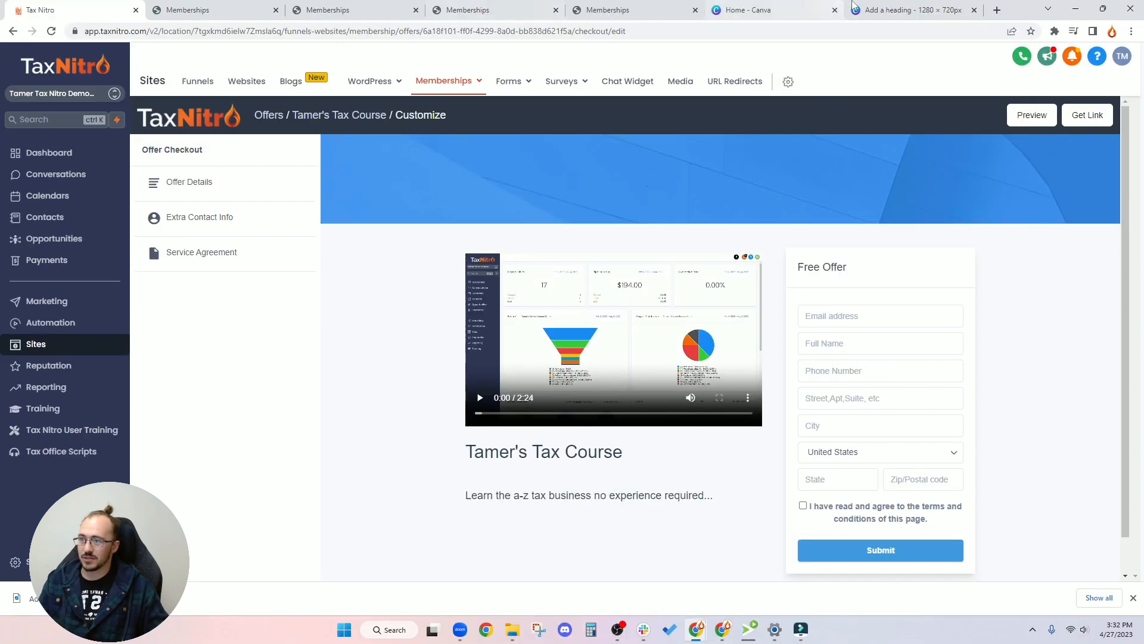
{"action": "left_click", "coordinate": [996, 10]}
{"action": "key", "text": "ctrl+v"}
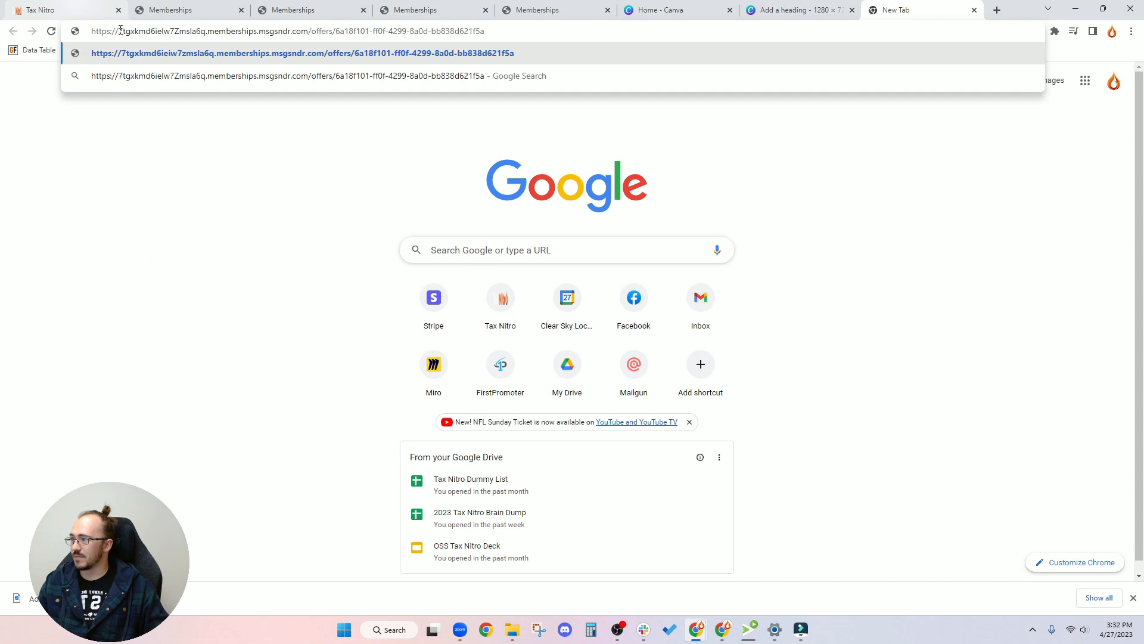
{"action": "left_click_drag", "start_coordinate": [119, 30], "coordinate": [309, 30]}
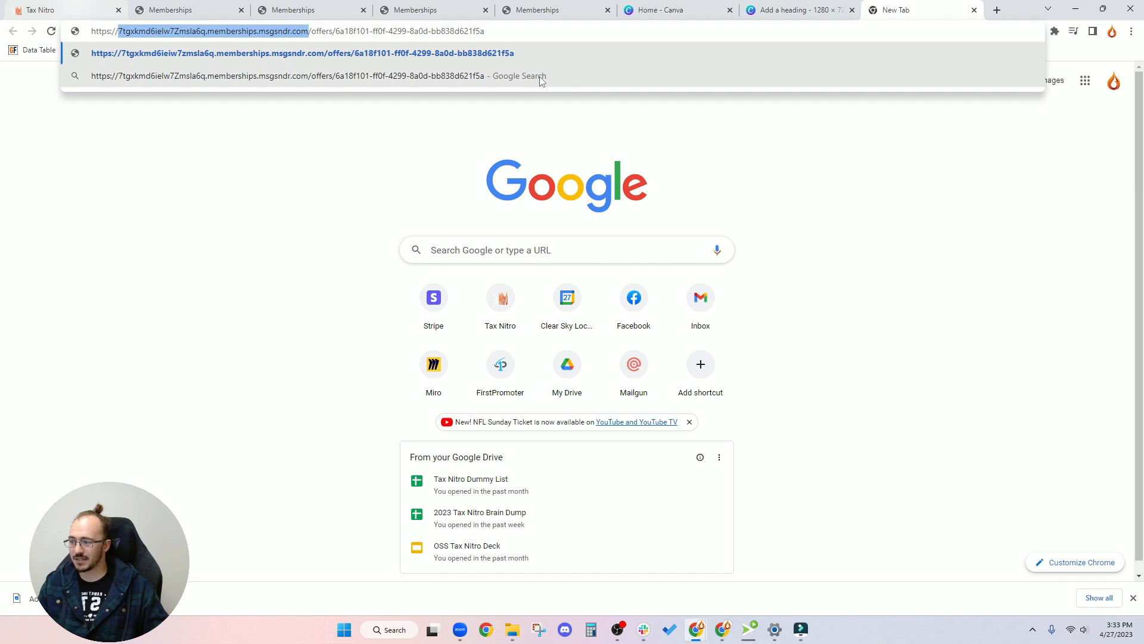
{"action": "left_click", "coordinate": [309, 30]}
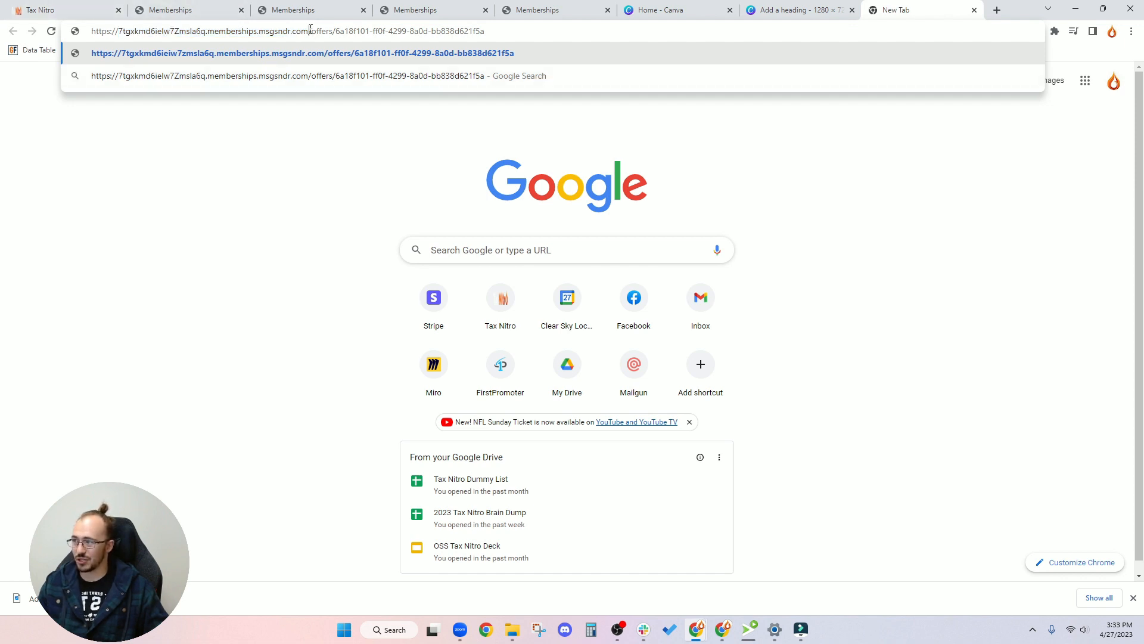
{"action": "left_click_drag", "start_coordinate": [310, 30], "coordinate": [122, 31]}
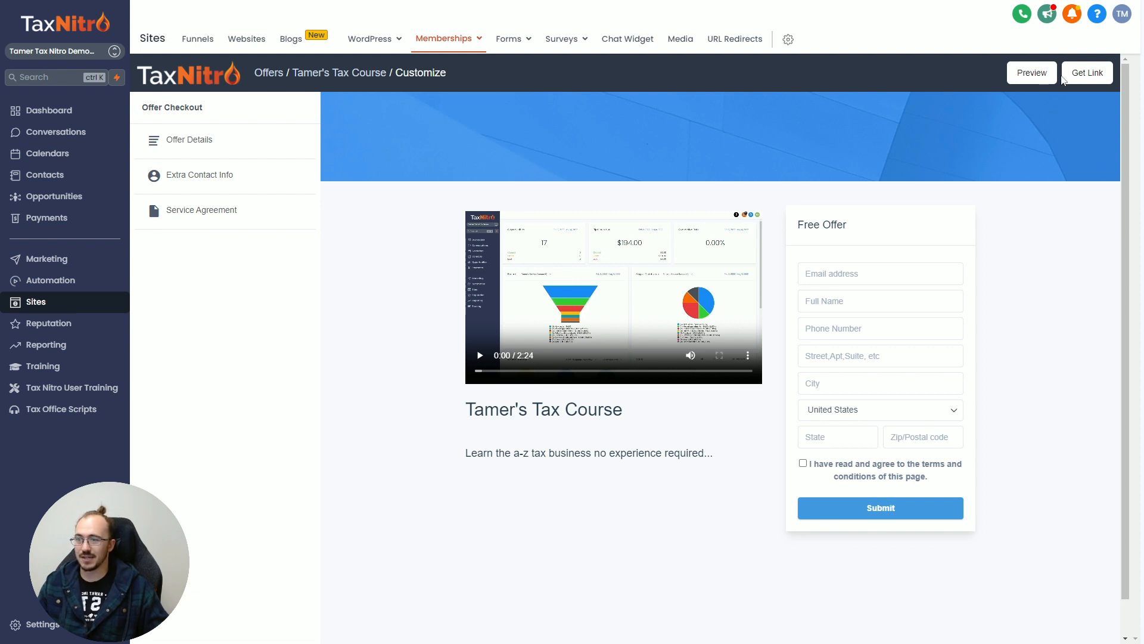
Step: Return to the membership offers list, find the published Tax Course offer, and open its checkout page preview
{"action": "mouse_move", "coordinate": [479, 40]}
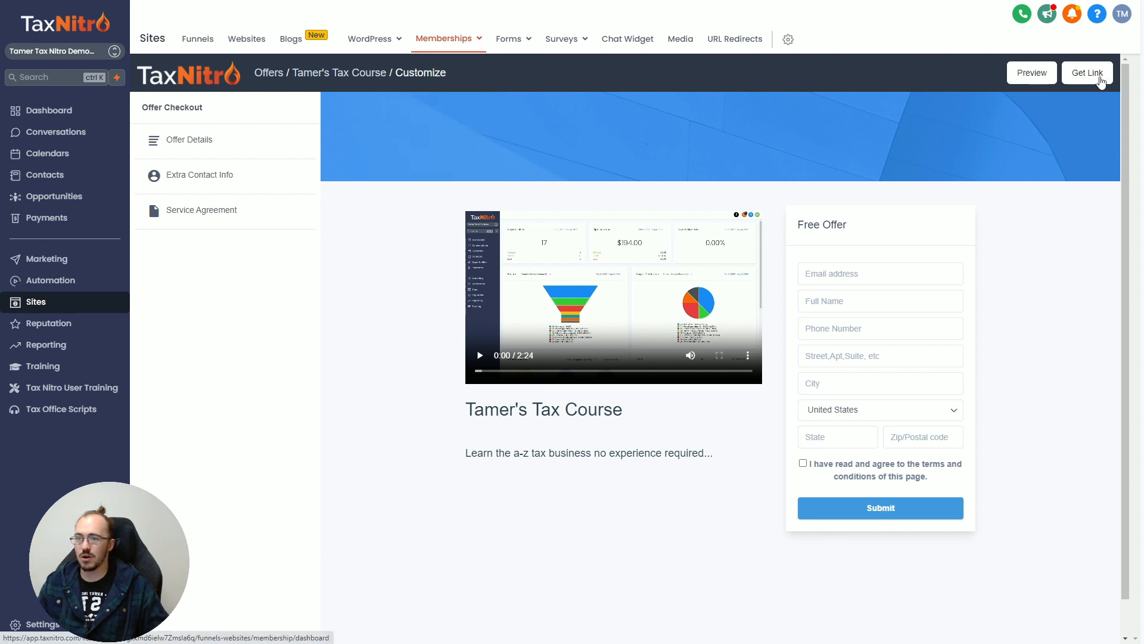
{"action": "mouse_move", "coordinate": [431, 42]}
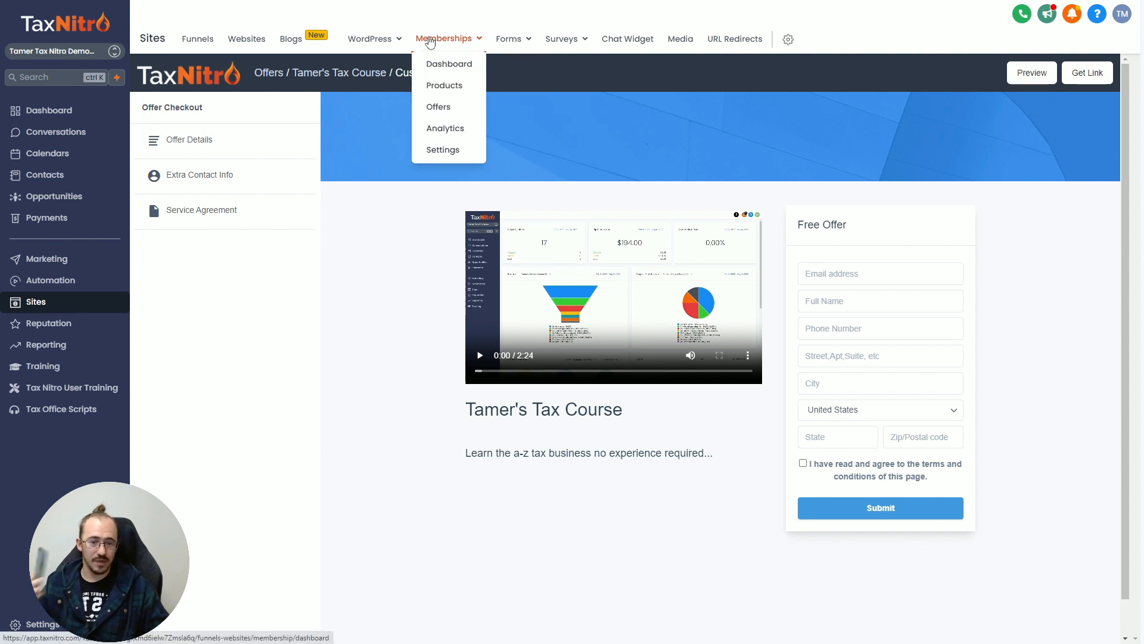
{"action": "left_click", "coordinate": [451, 116]}
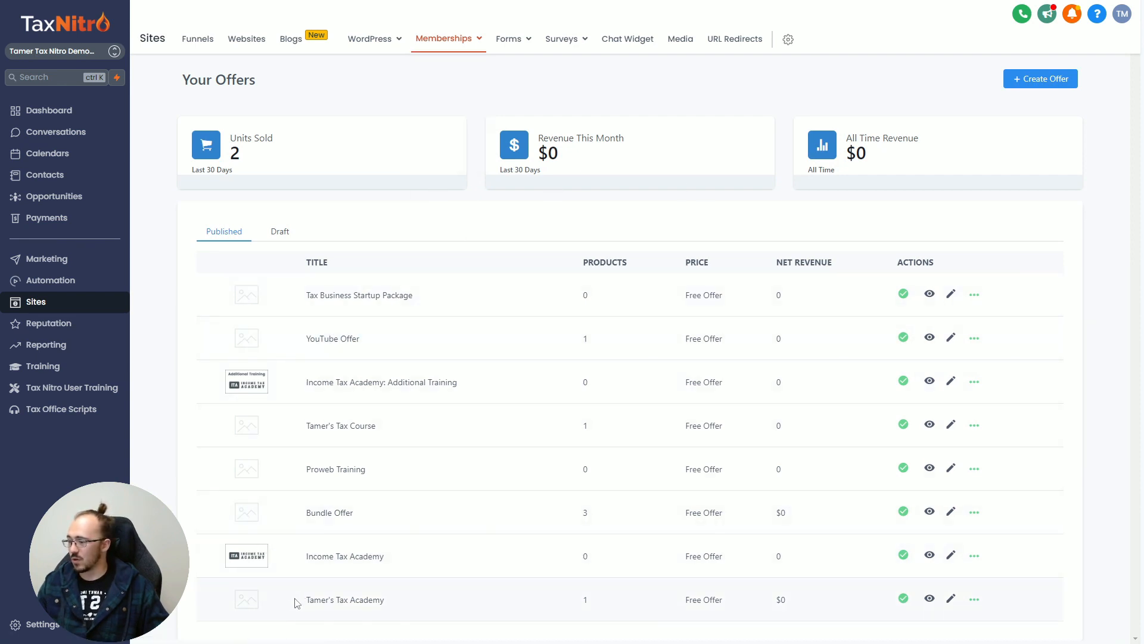
{"action": "left_click_drag", "start_coordinate": [292, 603], "coordinate": [409, 602]}
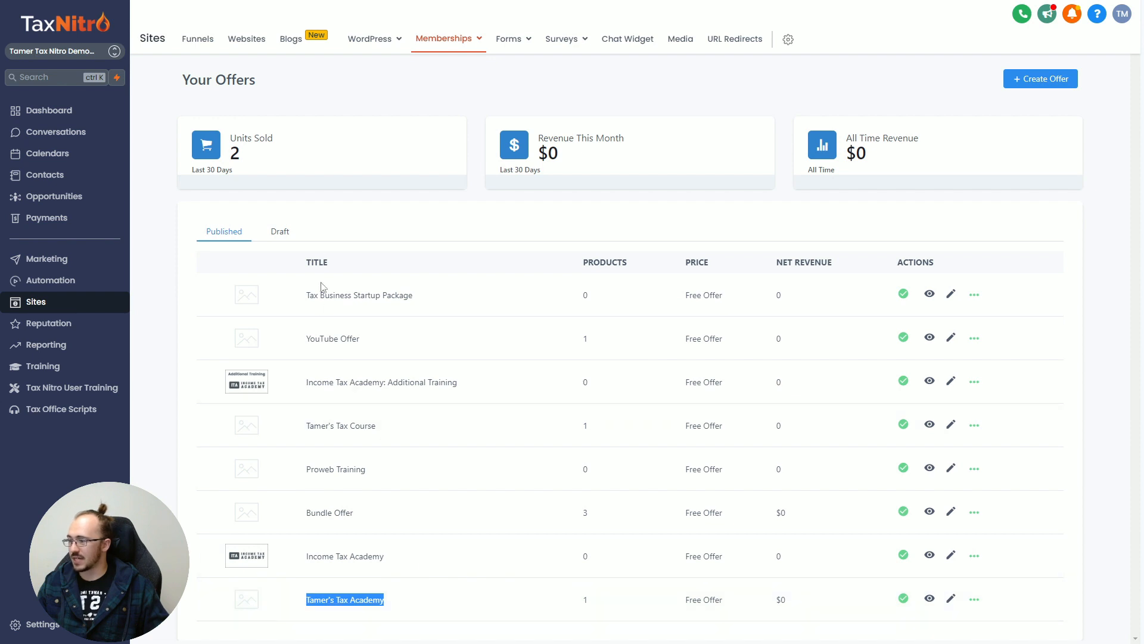
{"action": "left_click_drag", "start_coordinate": [298, 433], "coordinate": [419, 433]}
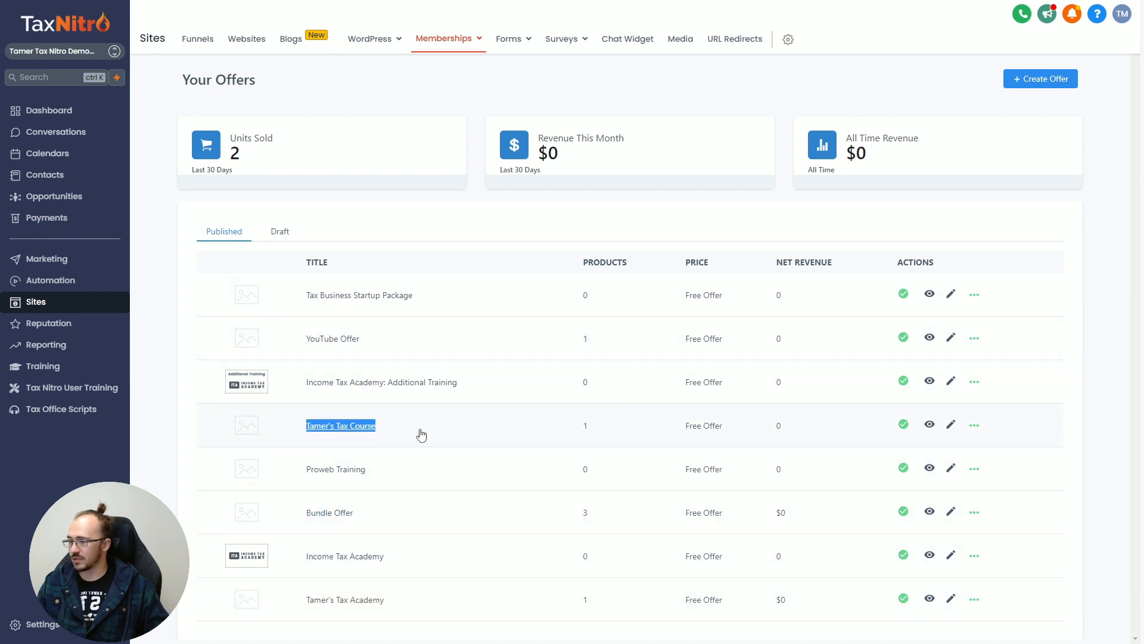
{"action": "left_click", "coordinate": [931, 427]}
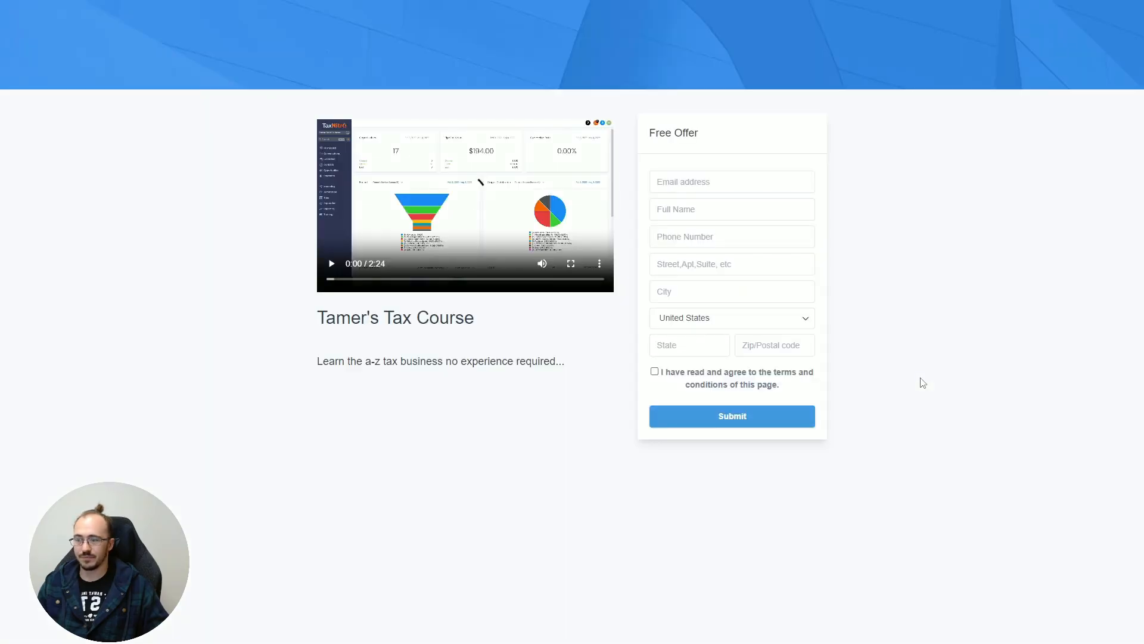
Step: Fill in the free offer form with the customer's email, full name, phone number and address, accept the terms, and submit it
{"action": "left_click", "coordinate": [688, 179]}
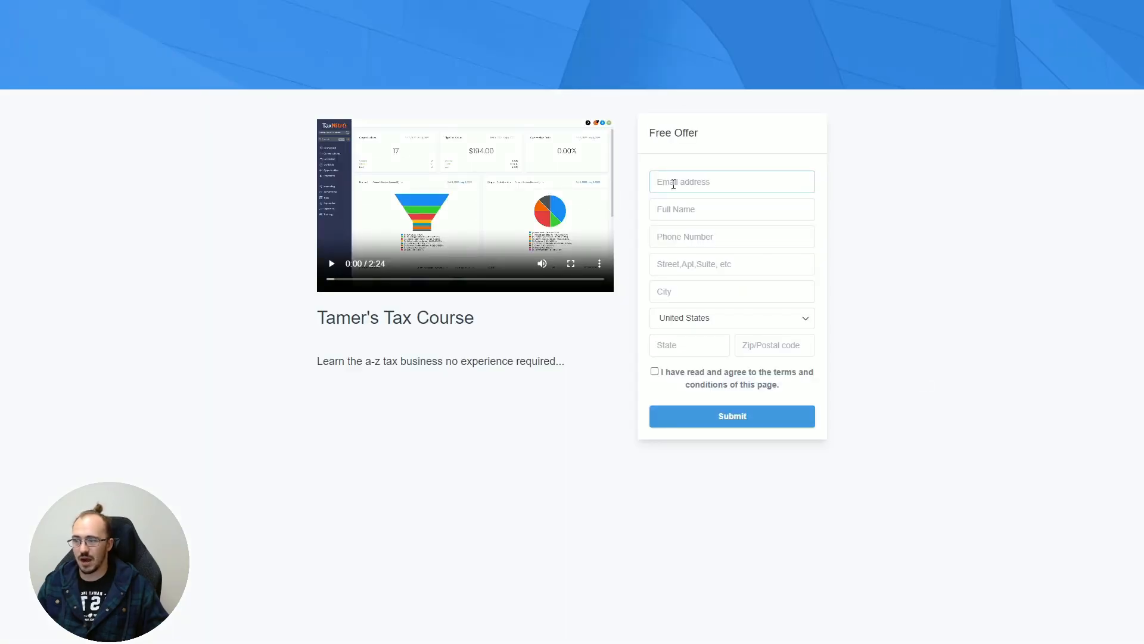
{"action": "left_click", "coordinate": [715, 210]}
{"action": "left_click", "coordinate": [710, 237]}
{"action": "left_click", "coordinate": [709, 263]}
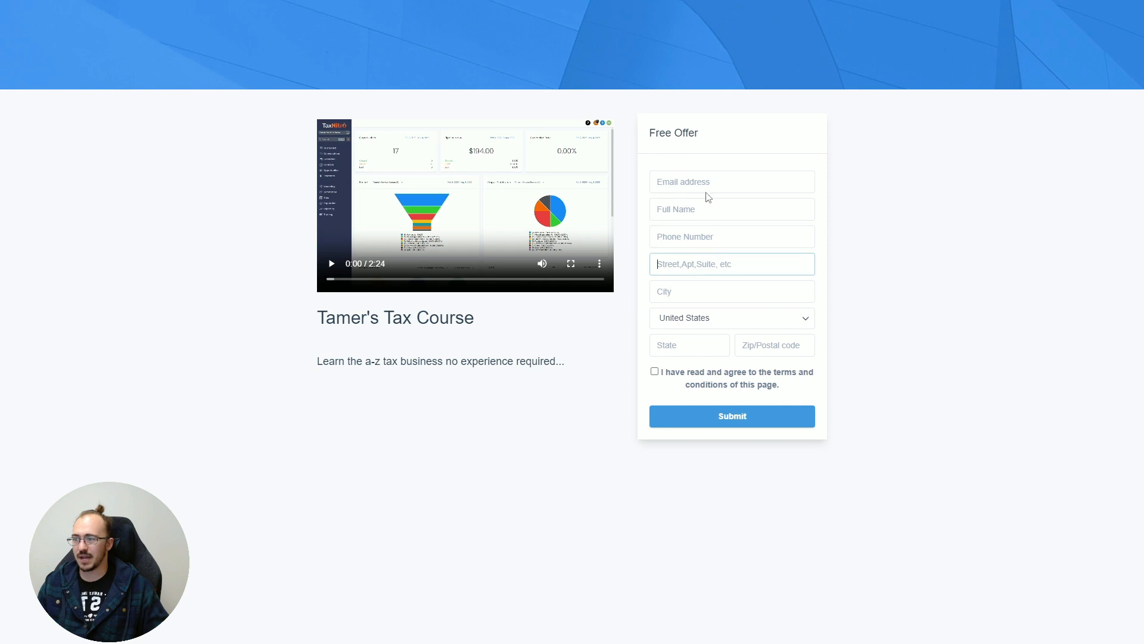
{"action": "left_click", "coordinate": [708, 183]}
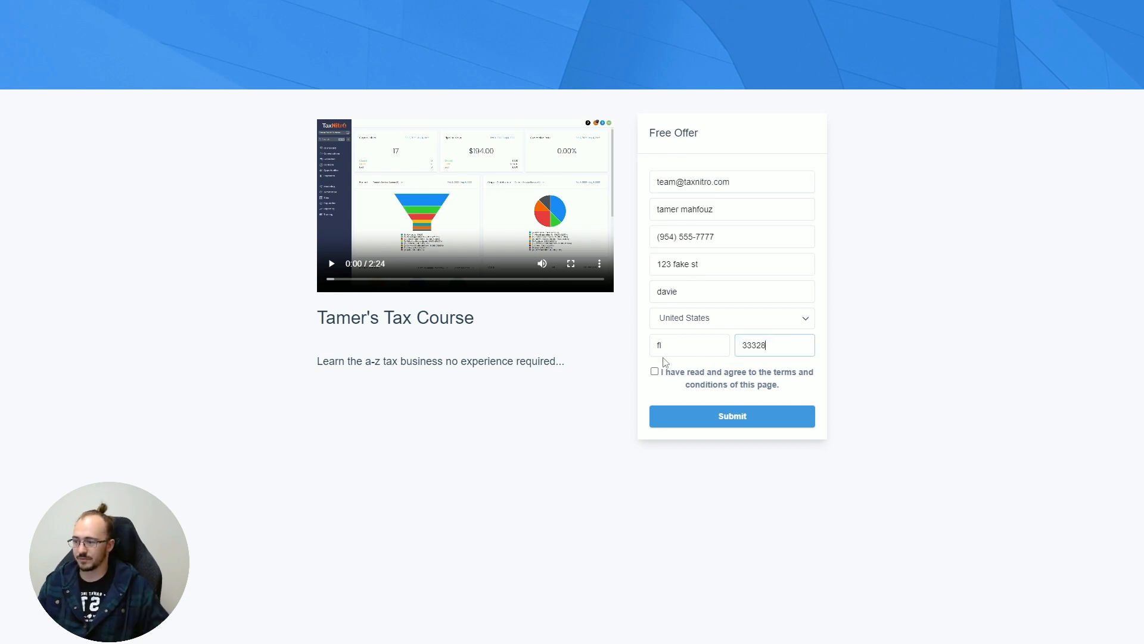
{"action": "left_click", "coordinate": [655, 372]}
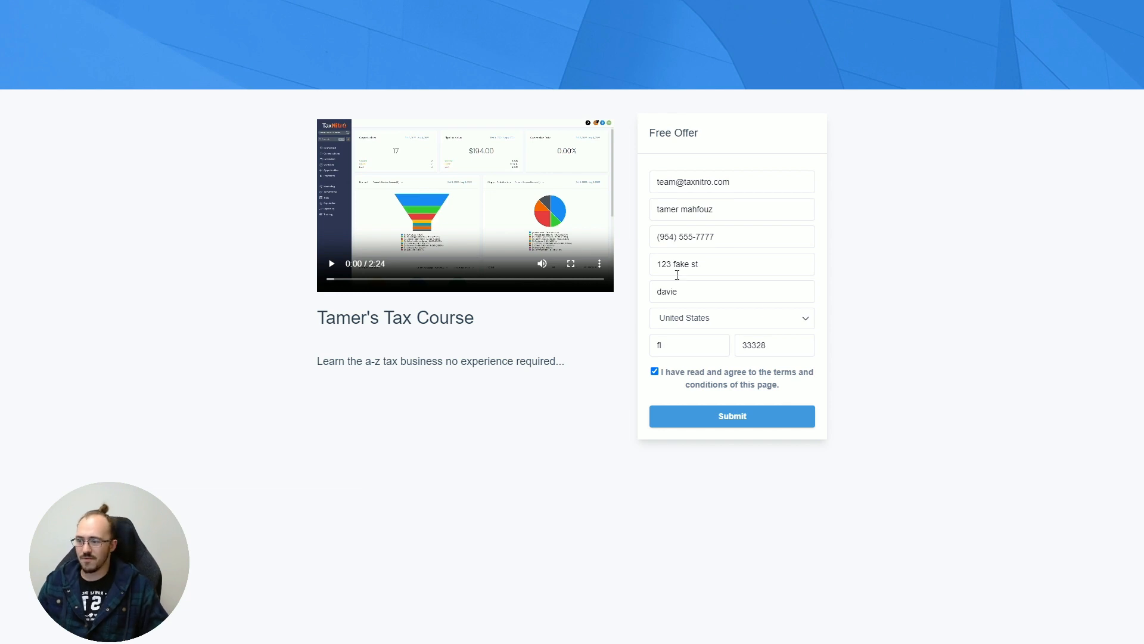
{"action": "left_click", "coordinate": [707, 417]}
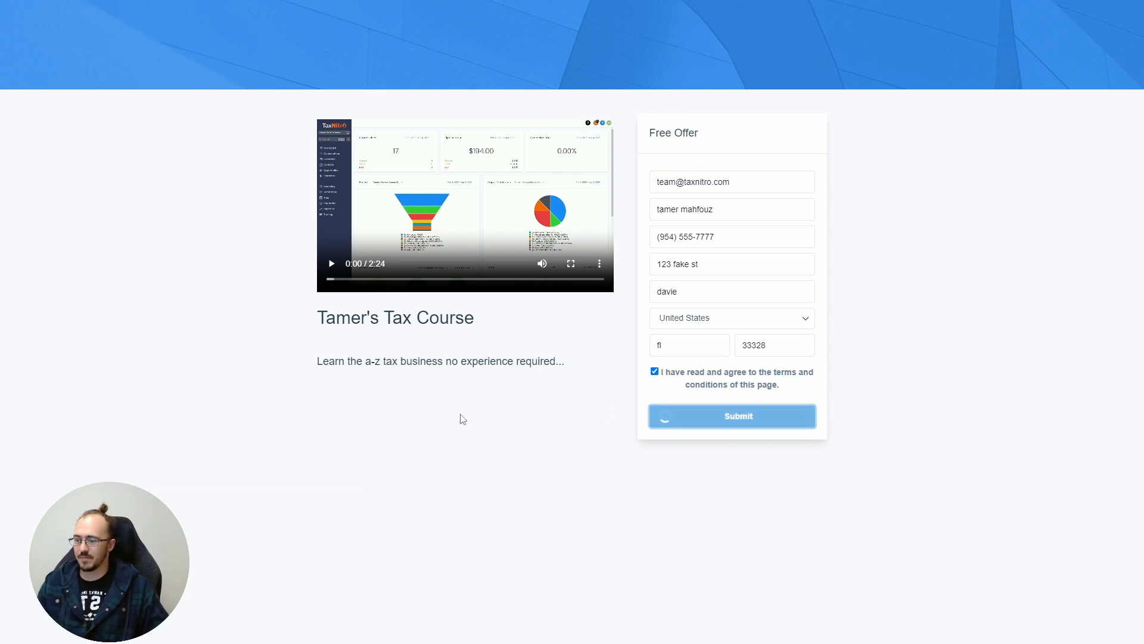
Step: Read the sign-up confirmation message and continue to the member's course dashboard
{"action": "key", "text": "F11"}
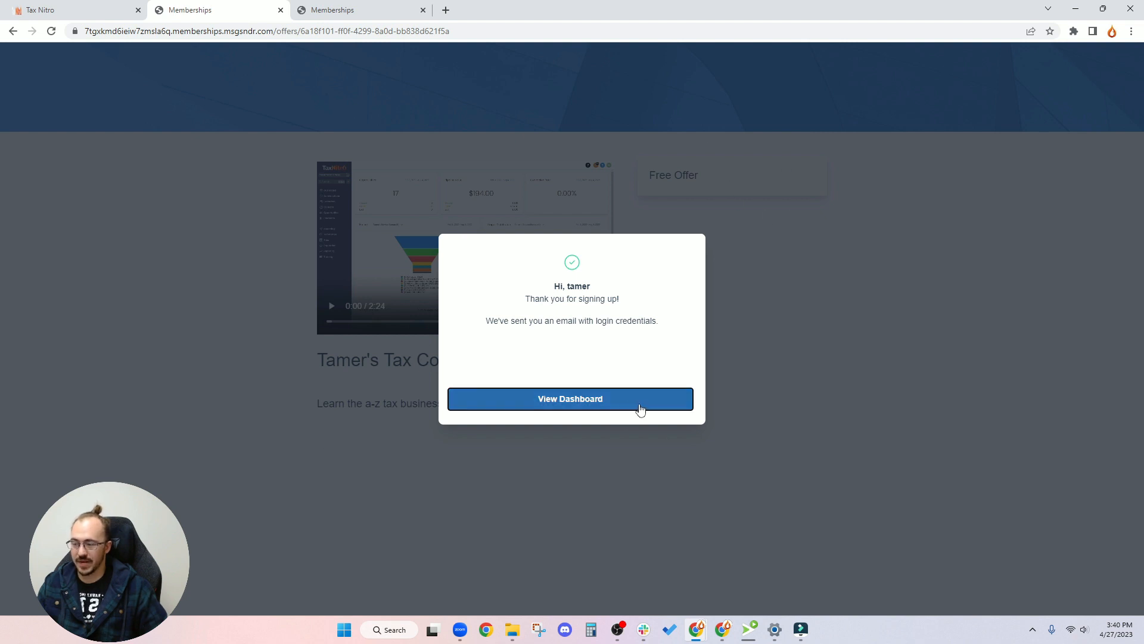
{"action": "left_click_drag", "start_coordinate": [524, 298], "coordinate": [677, 331]}
{"action": "left_click", "coordinate": [677, 333]}
{"action": "left_click", "coordinate": [588, 395]}
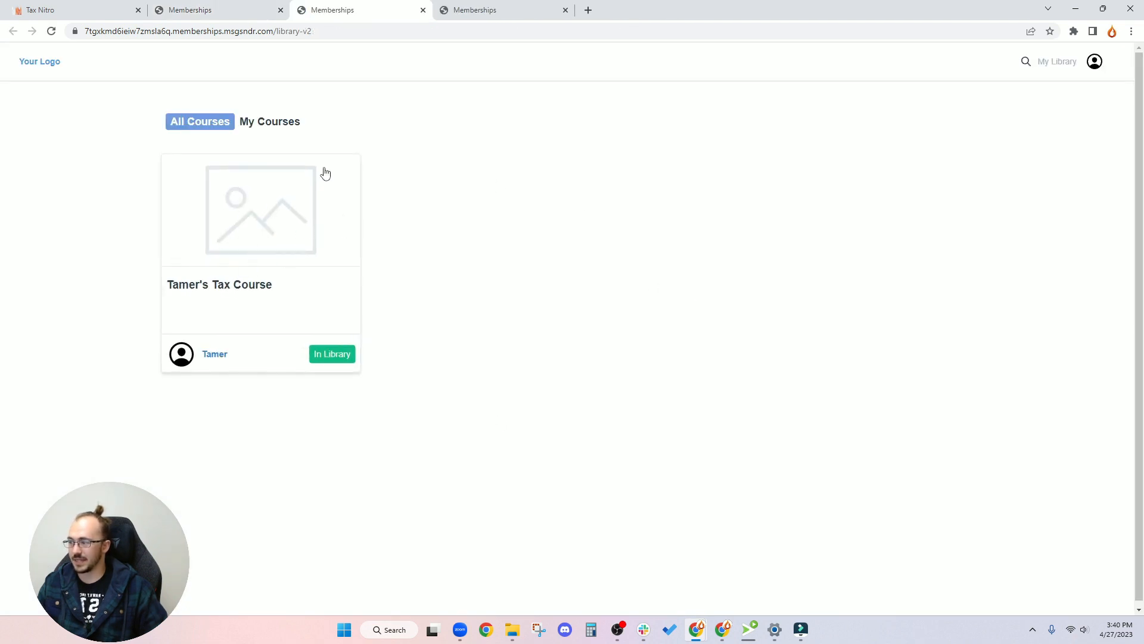
Step: Open the tax course from the library, review its lesson categories, and view "Lesson 1 - Your first tax client"
{"action": "left_click", "coordinate": [273, 270]}
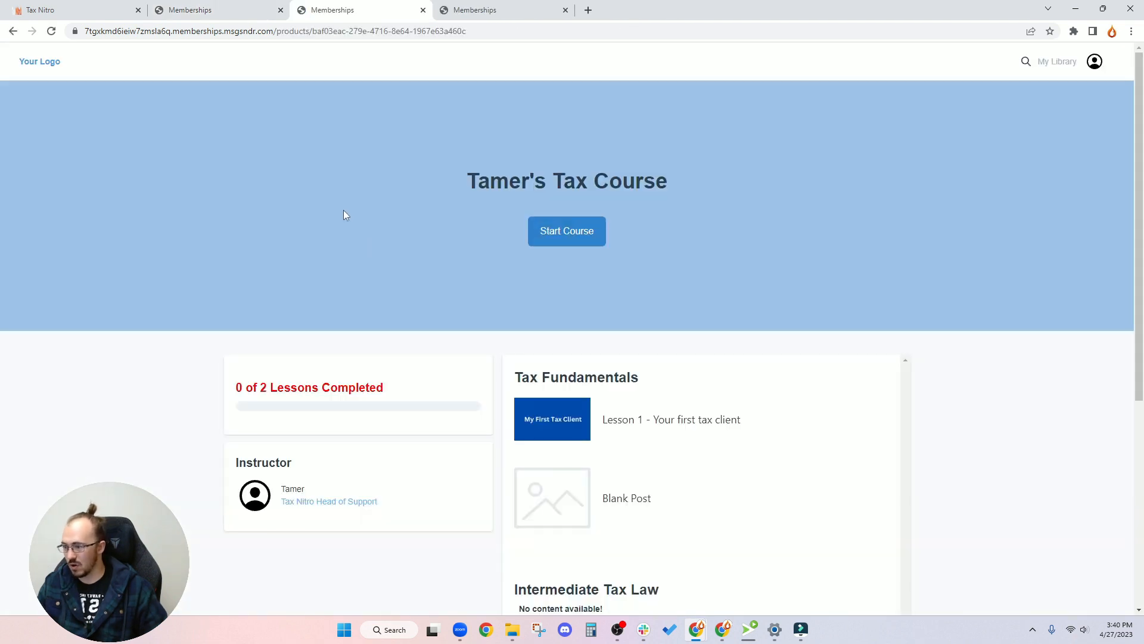
{"action": "scroll", "coordinate": [759, 309], "scroll_direction": "down", "scroll_amount": 4}
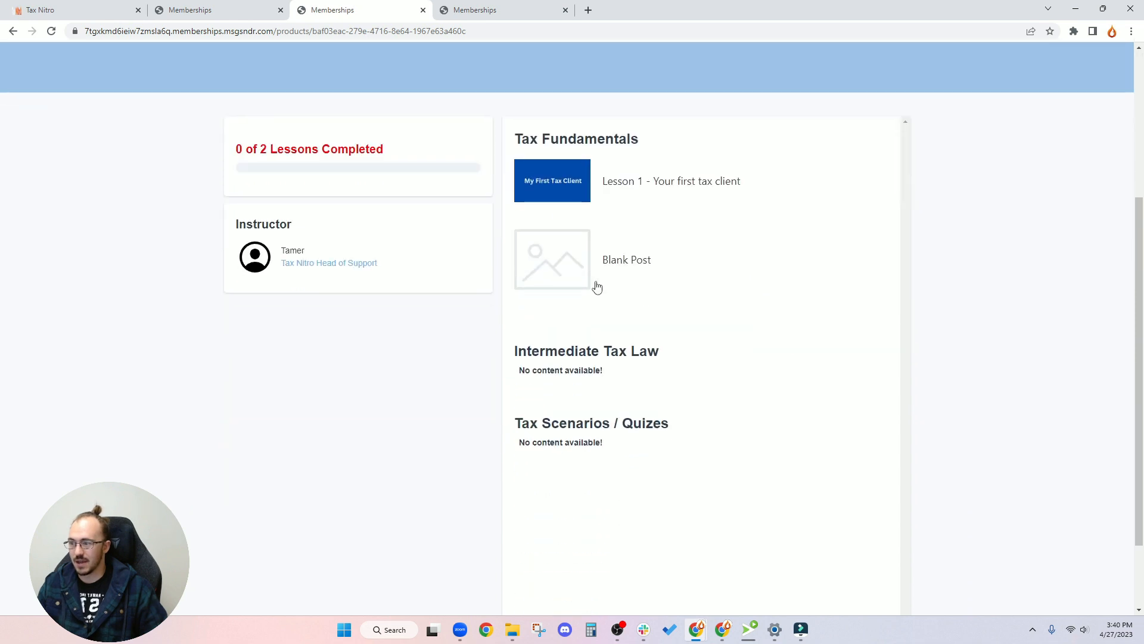
{"action": "scroll", "coordinate": [650, 197], "scroll_direction": "up", "scroll_amount": 4}
{"action": "left_click", "coordinate": [671, 430]}
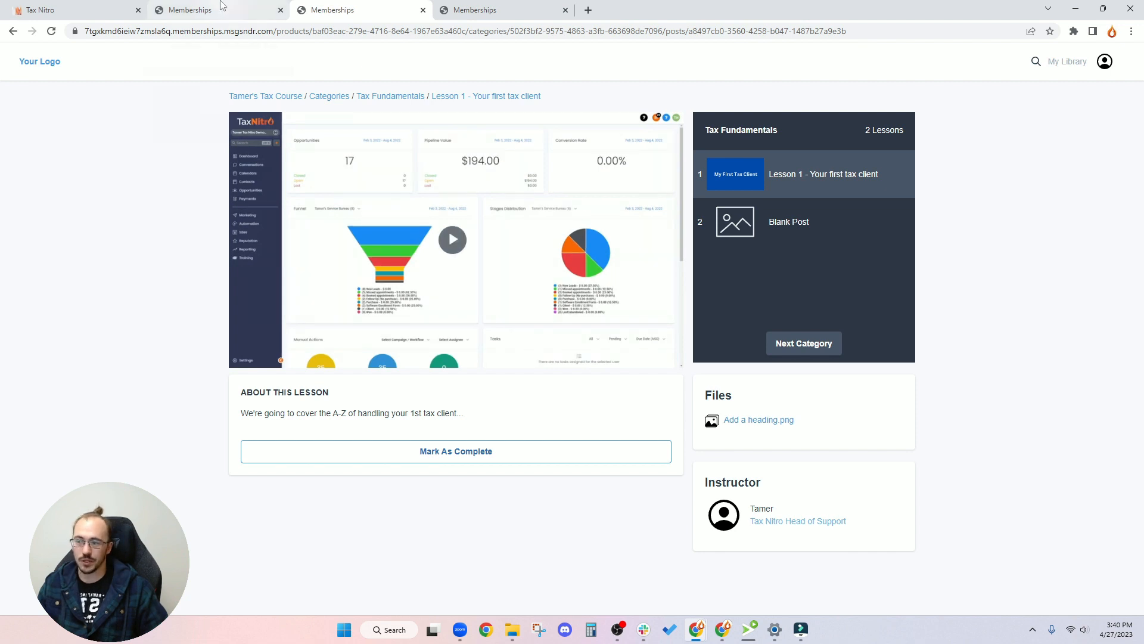
Step: Return to the Tax Nitro contacts list and open the newly registered course member's contact record
{"action": "left_click", "coordinate": [67, 8]}
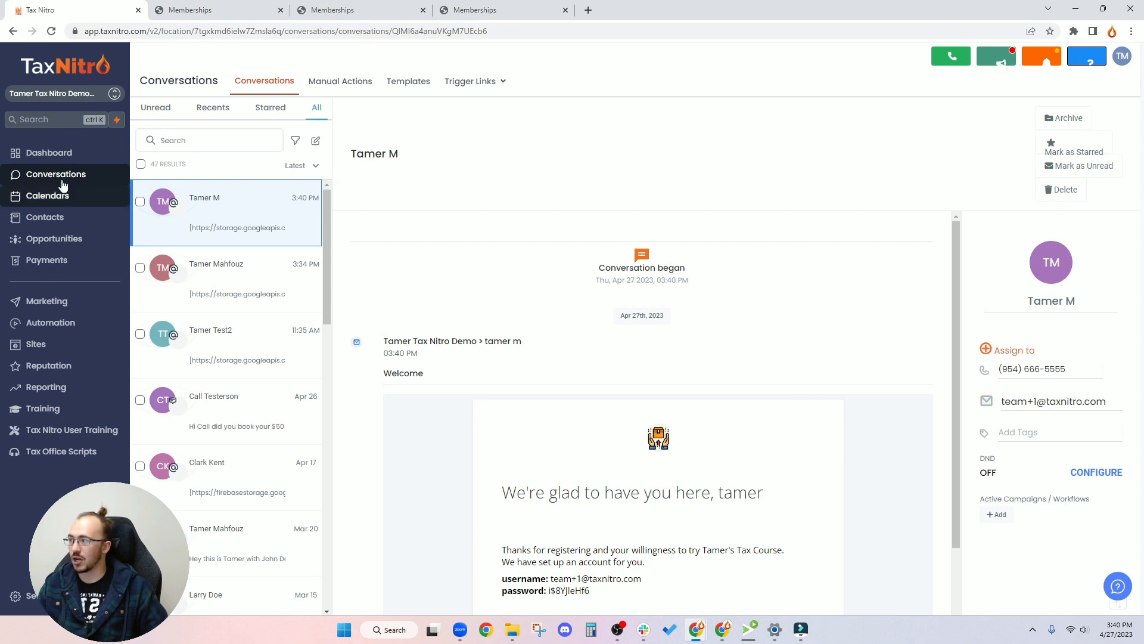
{"action": "left_click", "coordinate": [60, 224]}
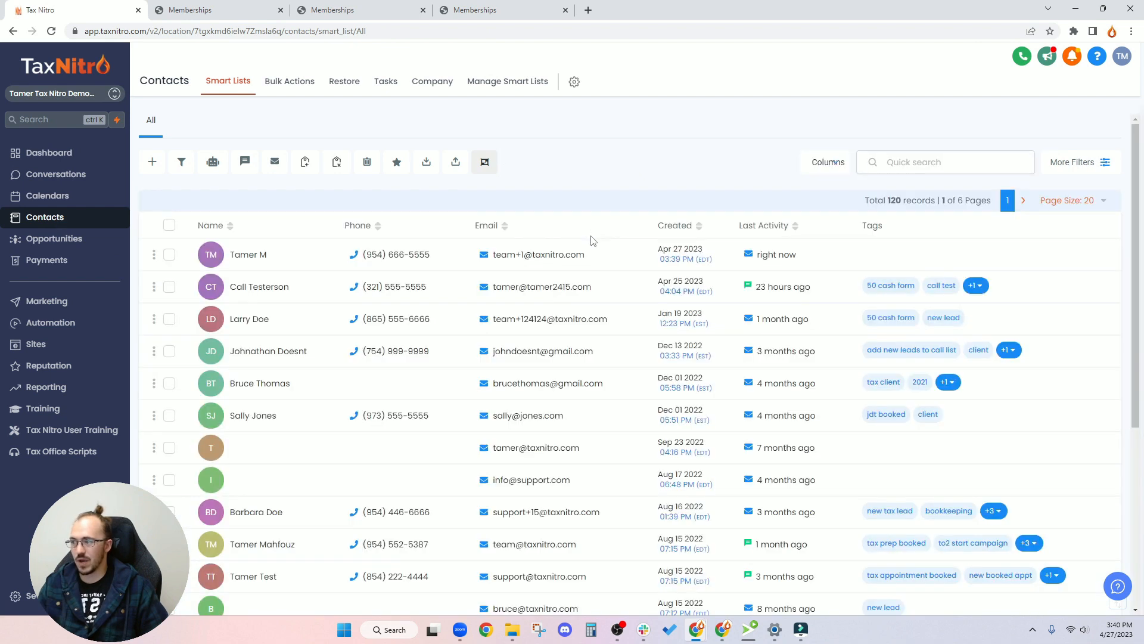
{"action": "left_click_drag", "start_coordinate": [469, 257], "coordinate": [602, 256]}
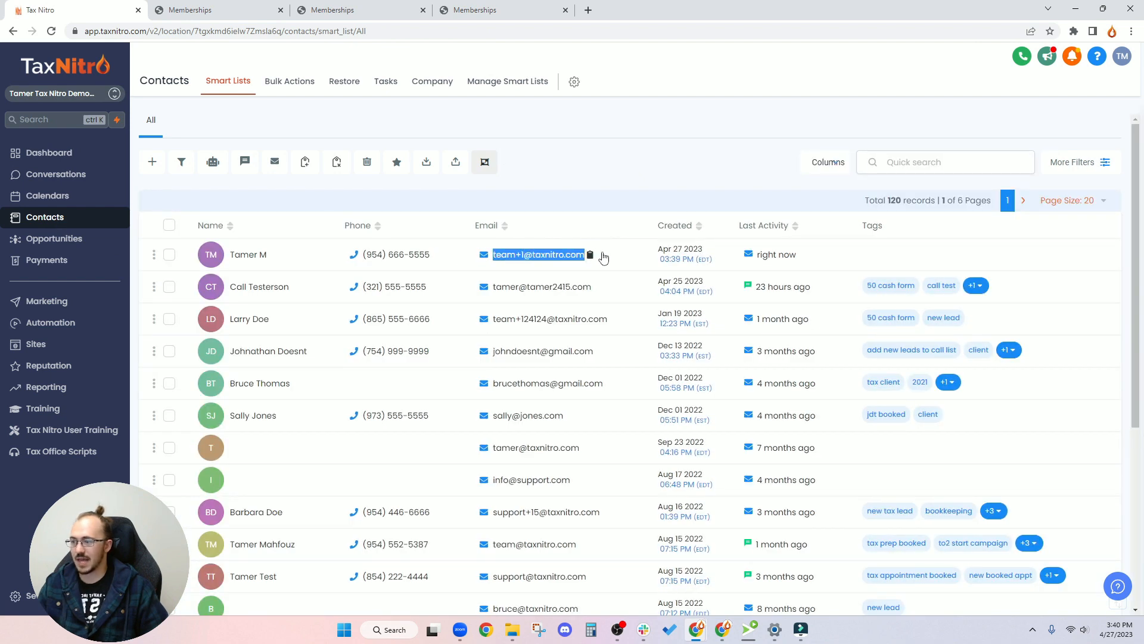
{"action": "left_click", "coordinate": [618, 195]}
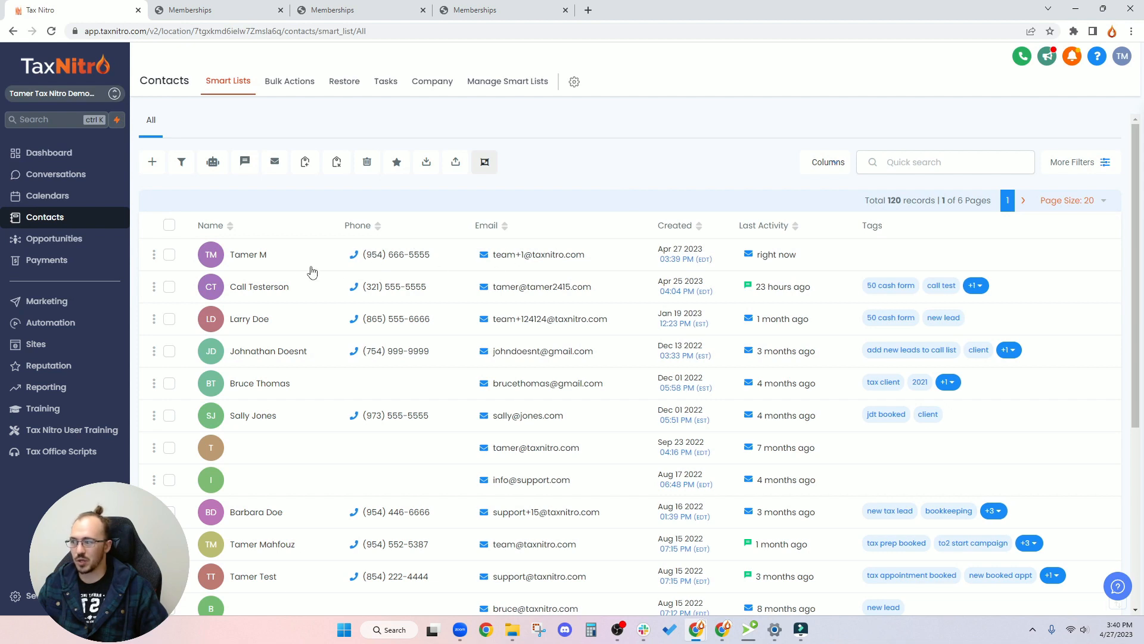
{"action": "left_click", "coordinate": [259, 260]}
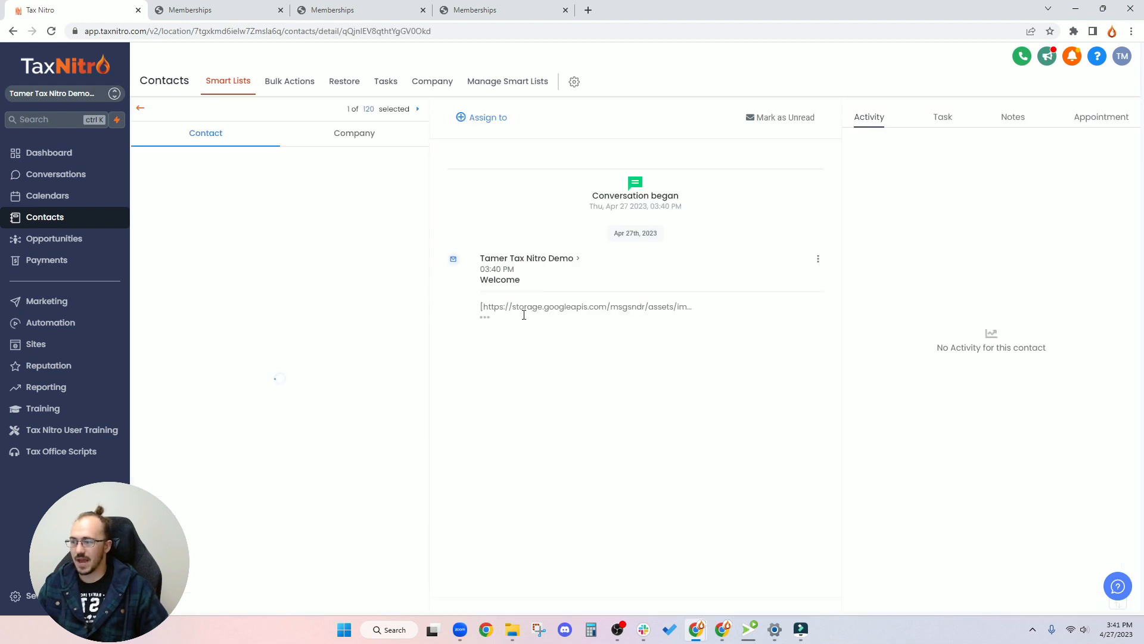
Step: Expand the welcome email in the contact's conversation and review its username, password and login link
{"action": "left_click", "coordinate": [486, 315]}
{"action": "scroll", "coordinate": [575, 282], "scroll_direction": "down", "scroll_amount": 3}
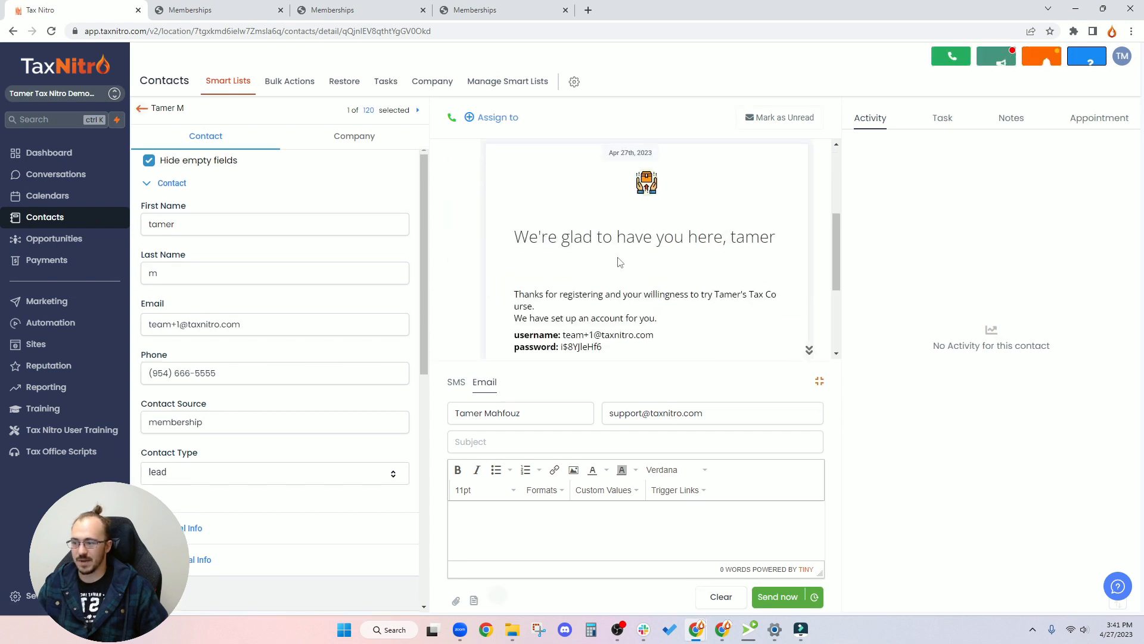
{"action": "scroll", "coordinate": [620, 263], "scroll_direction": "down", "scroll_amount": 1}
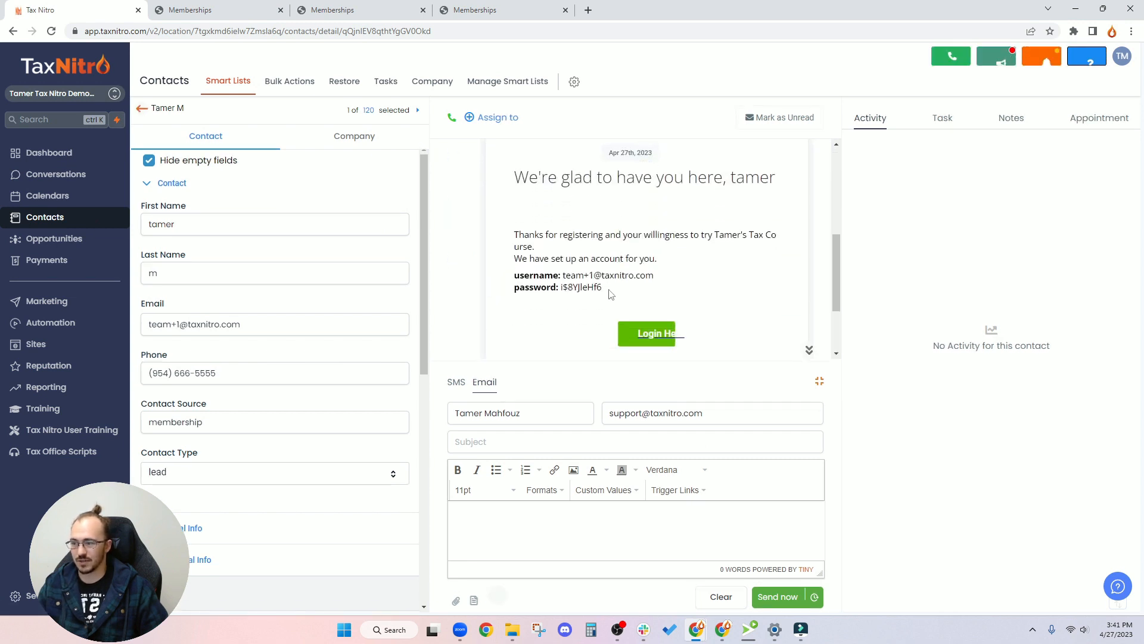
{"action": "left_click_drag", "start_coordinate": [609, 292], "coordinate": [653, 287]}
{"action": "left_click", "coordinate": [511, 240]}
{"action": "left_click", "coordinate": [652, 287]}
{"action": "scroll", "coordinate": [810, 310], "scroll_direction": "down", "scroll_amount": 1}
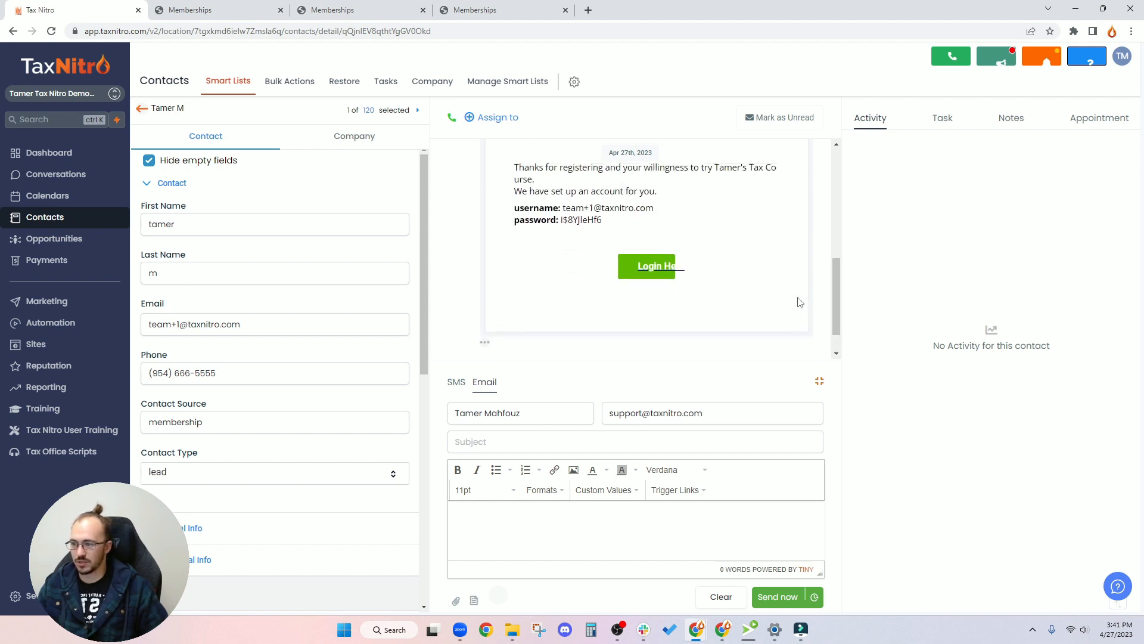
{"action": "scroll", "coordinate": [661, 306], "scroll_direction": "up", "scroll_amount": 1}
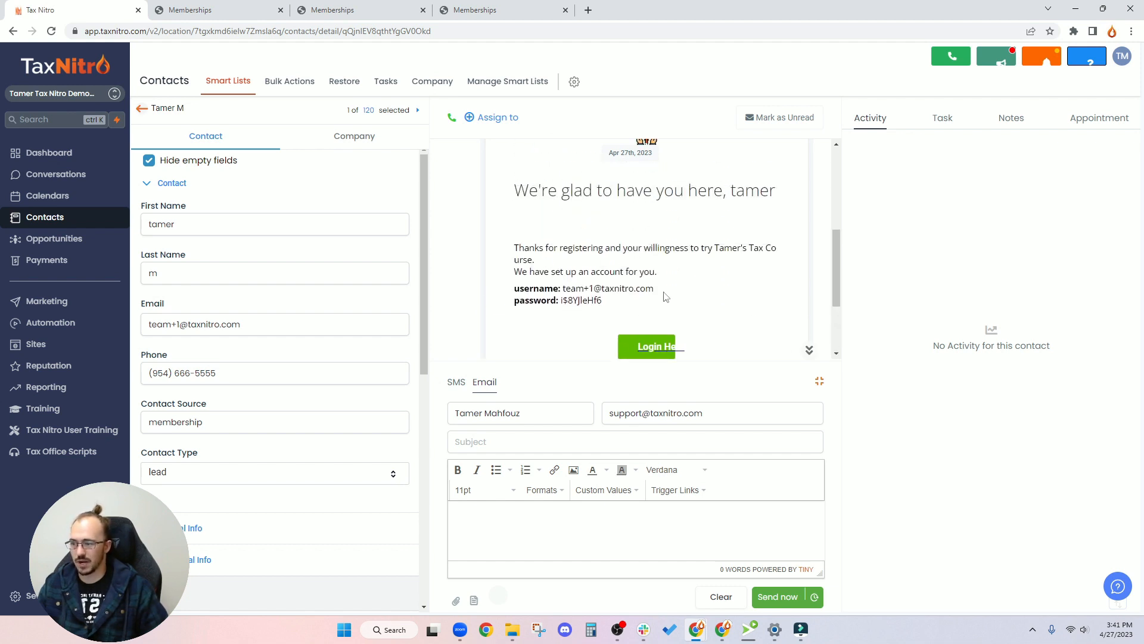
{"action": "scroll", "coordinate": [691, 263], "scroll_direction": "down", "scroll_amount": 2}
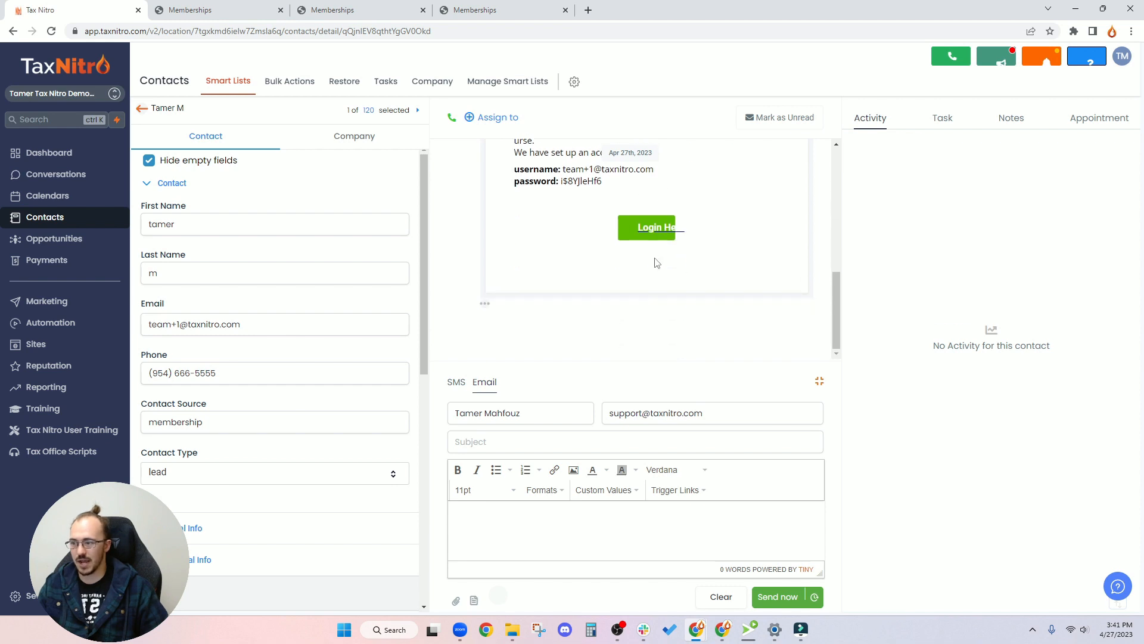
{"action": "scroll", "coordinate": [720, 203], "scroll_direction": "up", "scroll_amount": 3}
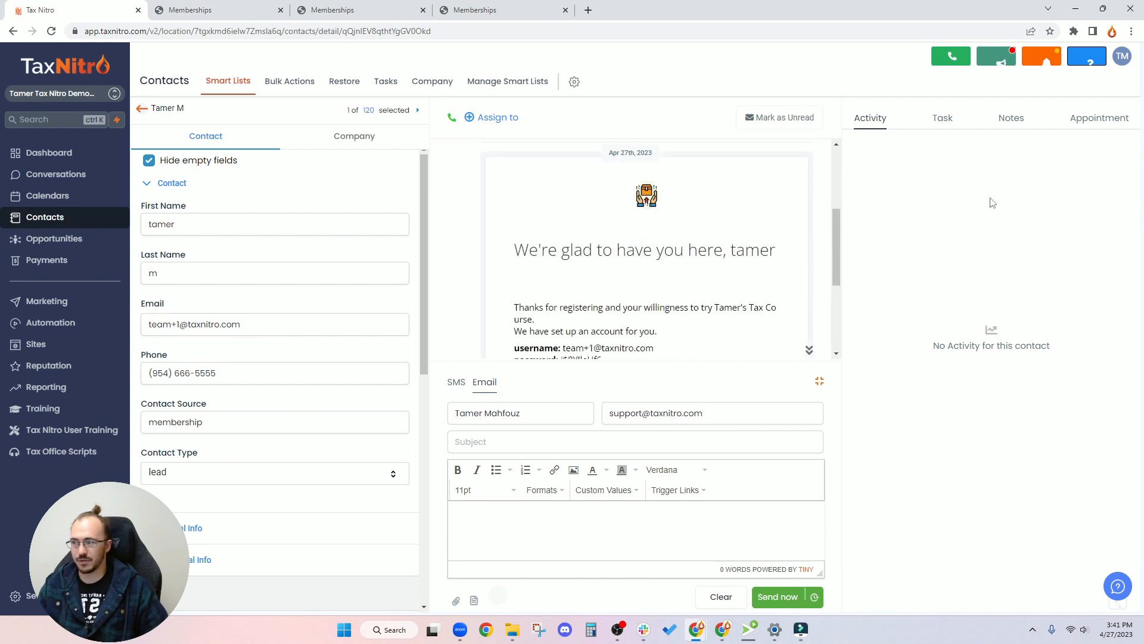
Step: View the contact page full screen, check the password in the welcome email, and restore the normal window view
{"action": "key", "text": "alt+Tab"}
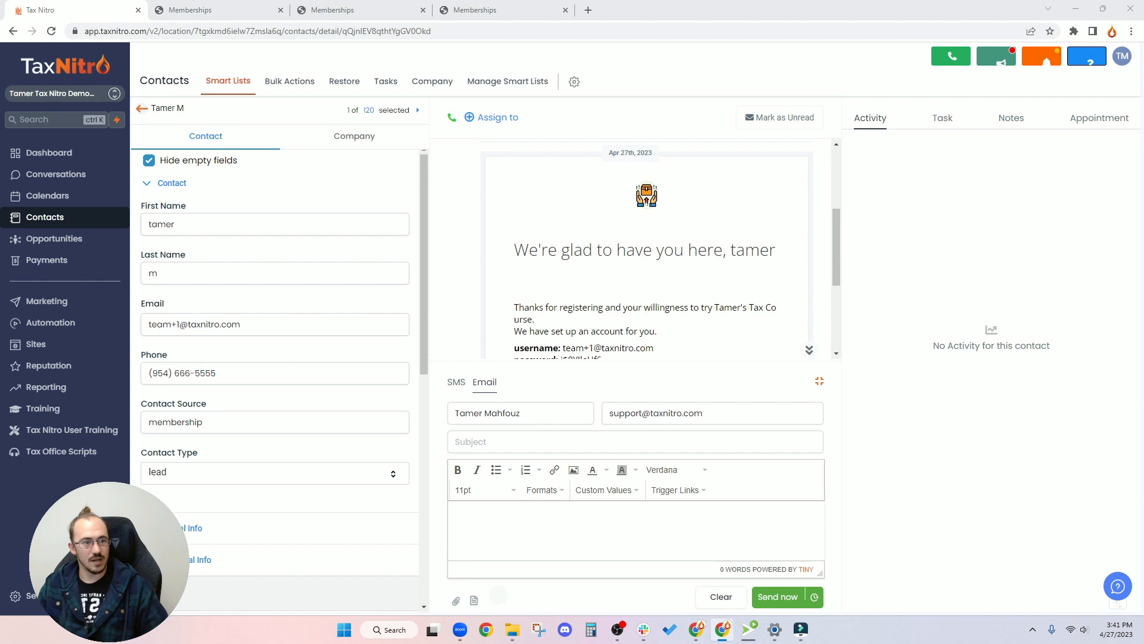
{"action": "mouse_move", "coordinate": [1143, 137]}
{"action": "left_mouse_down"}
{"action": "mouse_move", "coordinate": [335, 28]}
{"action": "mouse_move", "coordinate": [1143, 137]}
{"action": "left_mouse_up"}
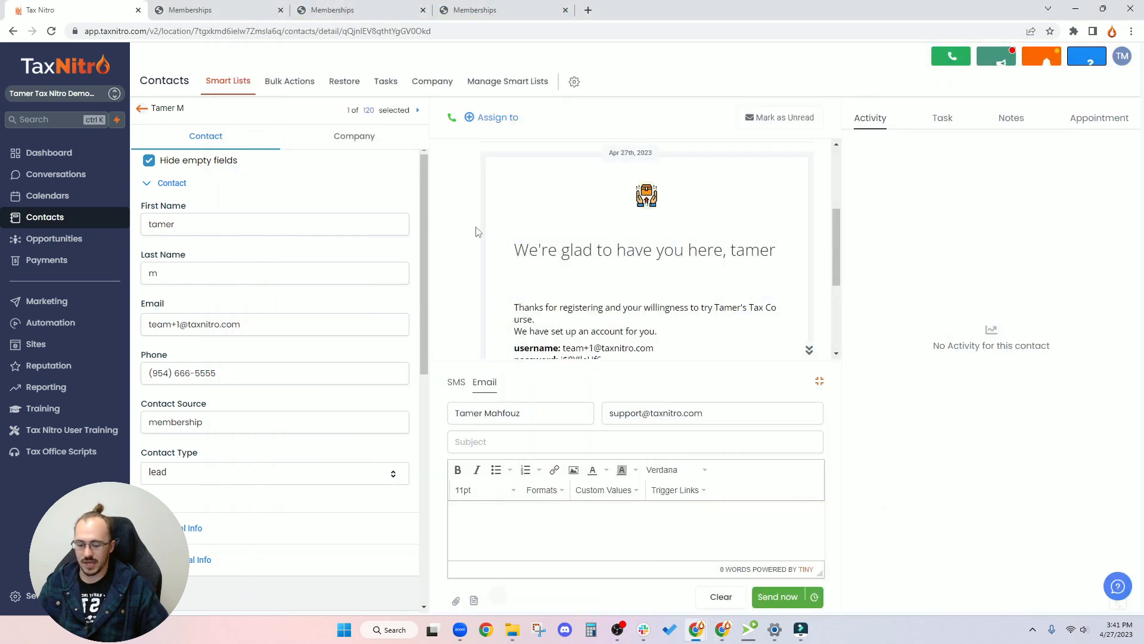
{"action": "key", "text": "F11"}
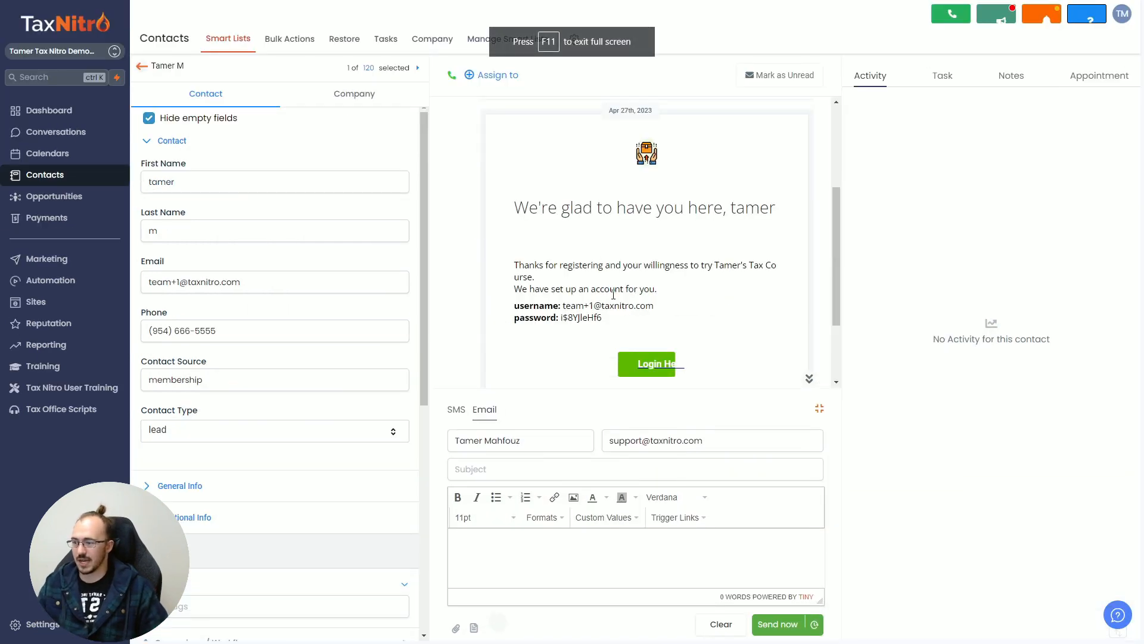
{"action": "left_click_drag", "start_coordinate": [602, 317], "coordinate": [564, 316]}
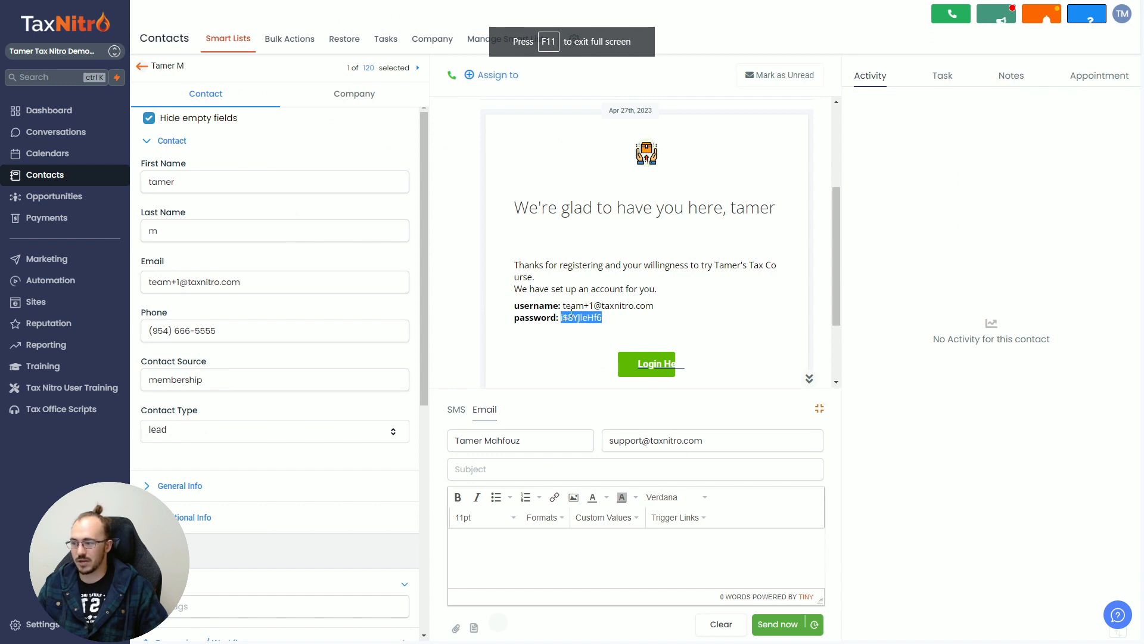
{"action": "left_click", "coordinate": [759, 290]}
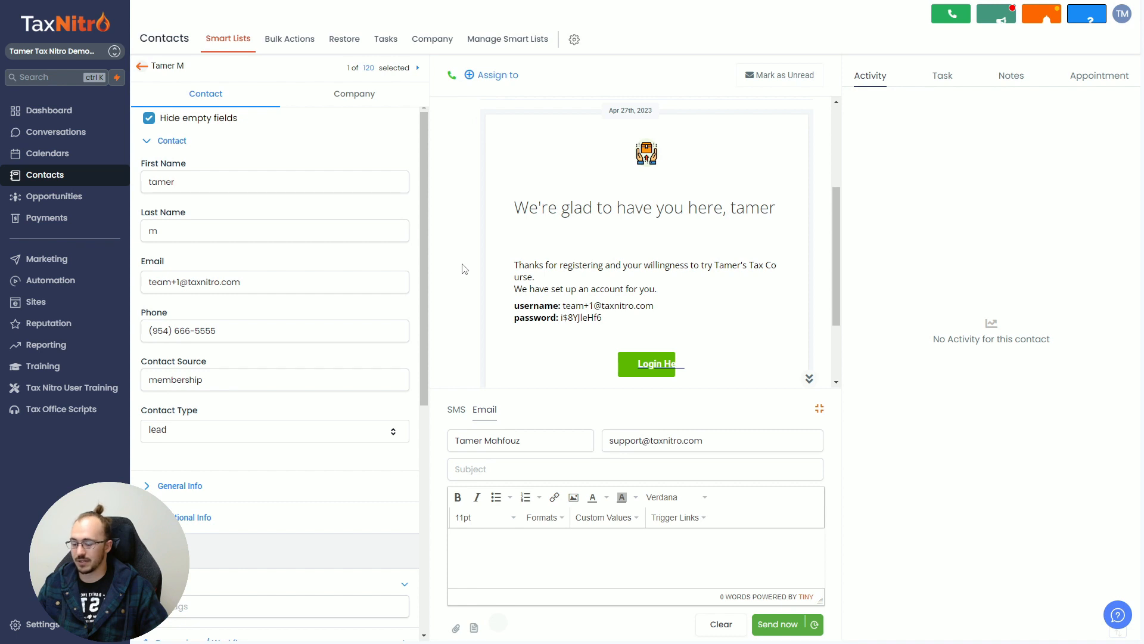
{"action": "key", "text": "F11"}
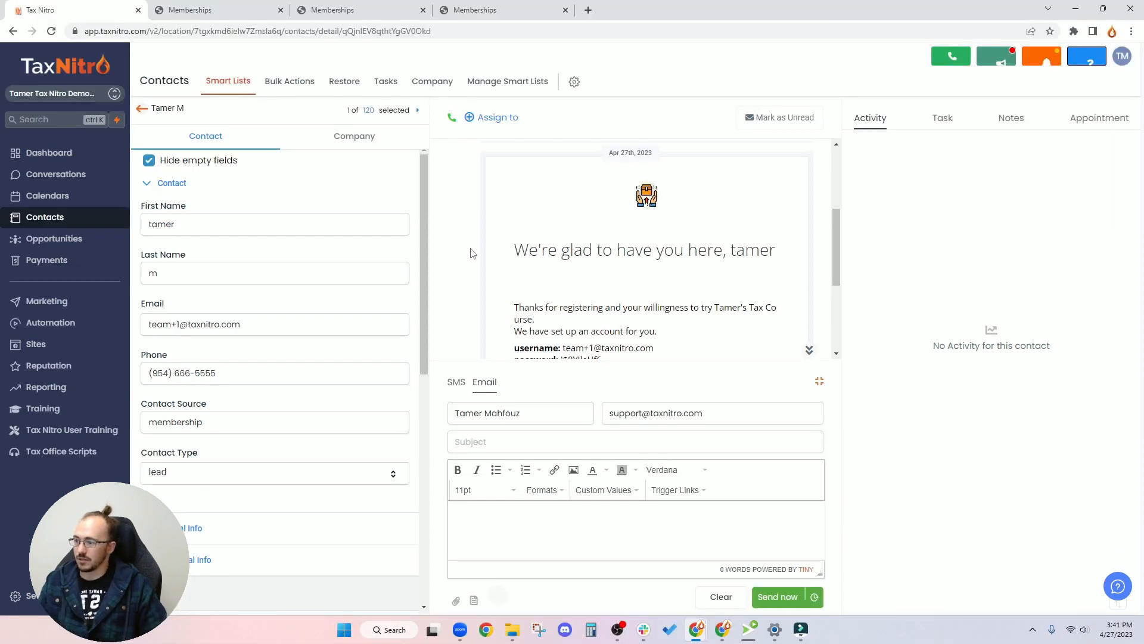
{"action": "scroll", "coordinate": [470, 251], "scroll_direction": "down", "scroll_amount": 3}
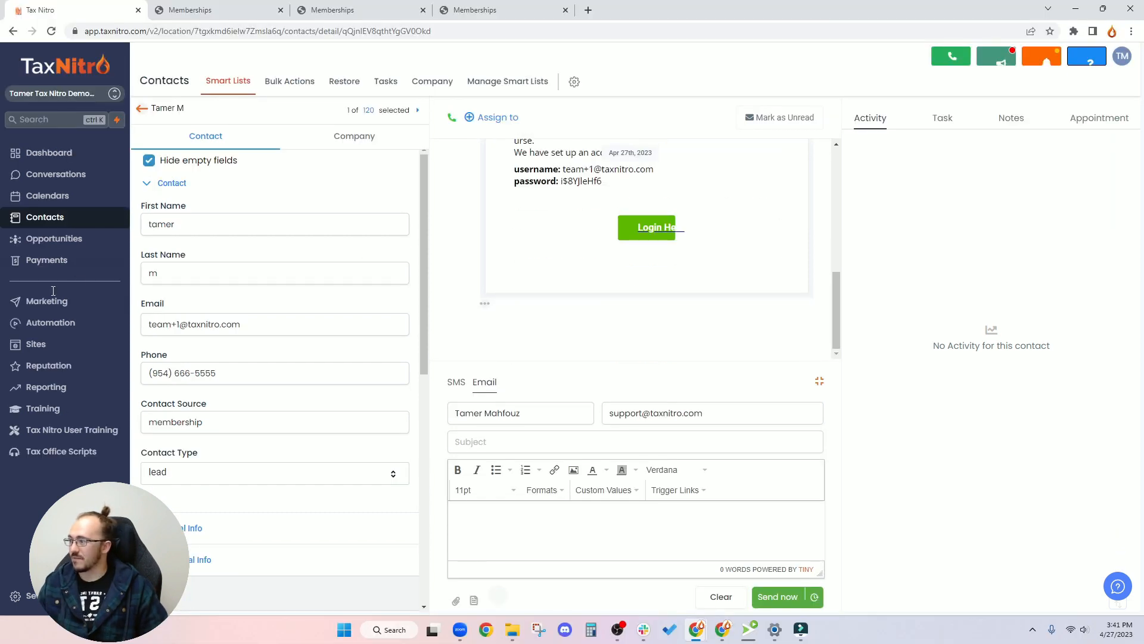
Step: Go to the memberships area under Sites and open the list of published offers
{"action": "left_click", "coordinate": [19, 343]}
{"action": "mouse_move", "coordinate": [507, 94]}
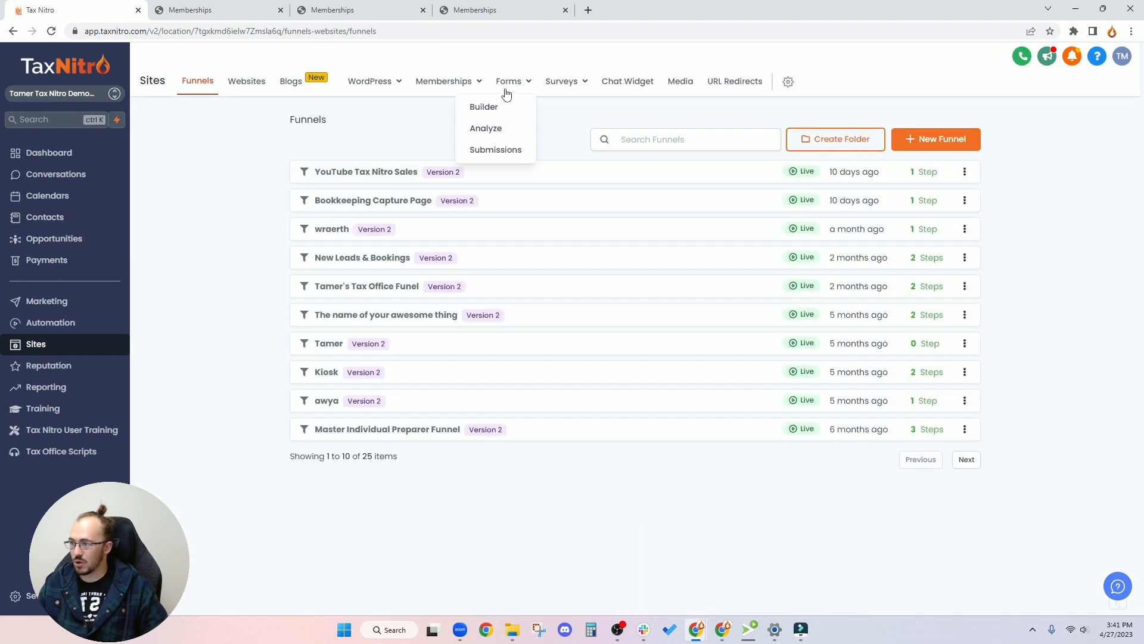
{"action": "mouse_move", "coordinate": [462, 90]}
{"action": "left_click", "coordinate": [438, 130]}
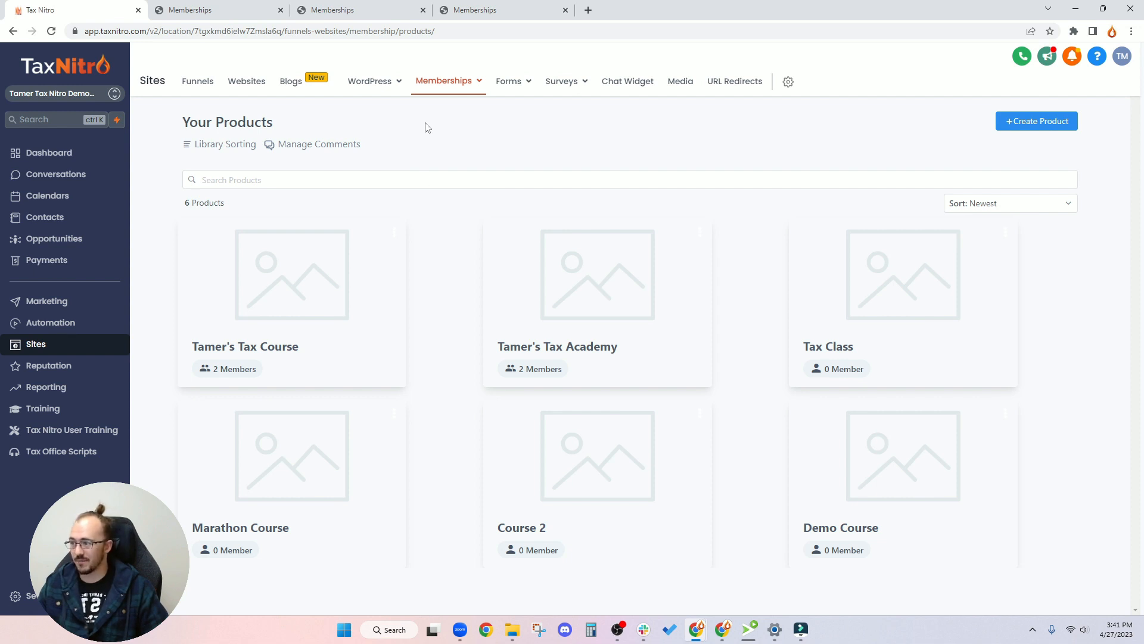
{"action": "mouse_move", "coordinate": [447, 80]}
{"action": "left_click", "coordinate": [440, 149]}
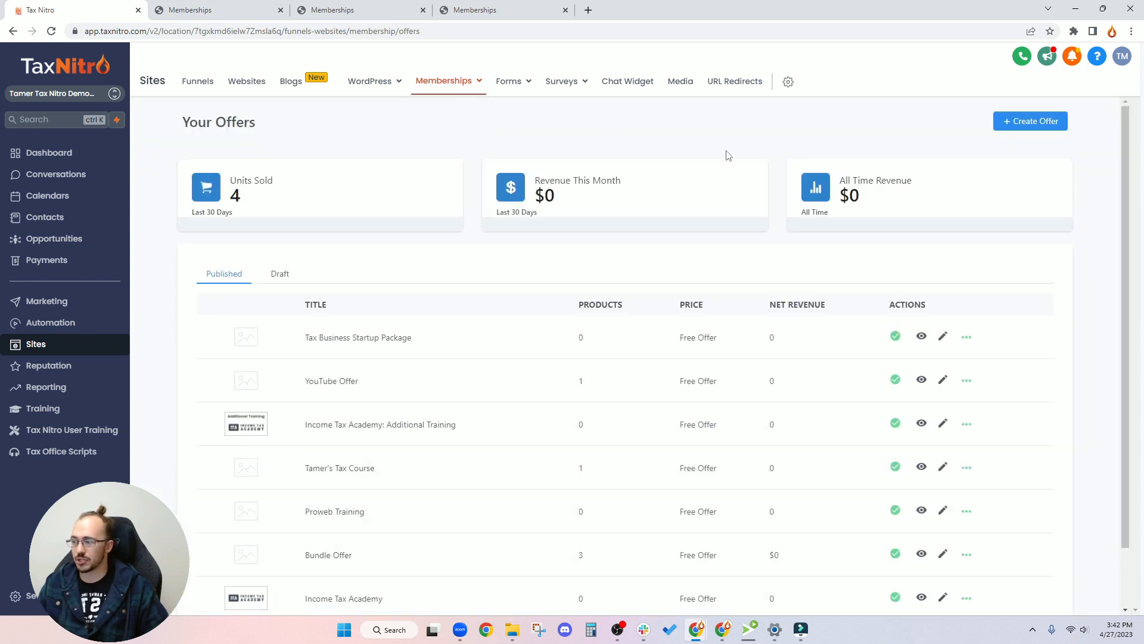
Step: Open the checkout customization page of the published Tax Course offer and get its shareable link
{"action": "scroll", "coordinate": [721, 161], "scroll_direction": "down", "scroll_amount": 2}
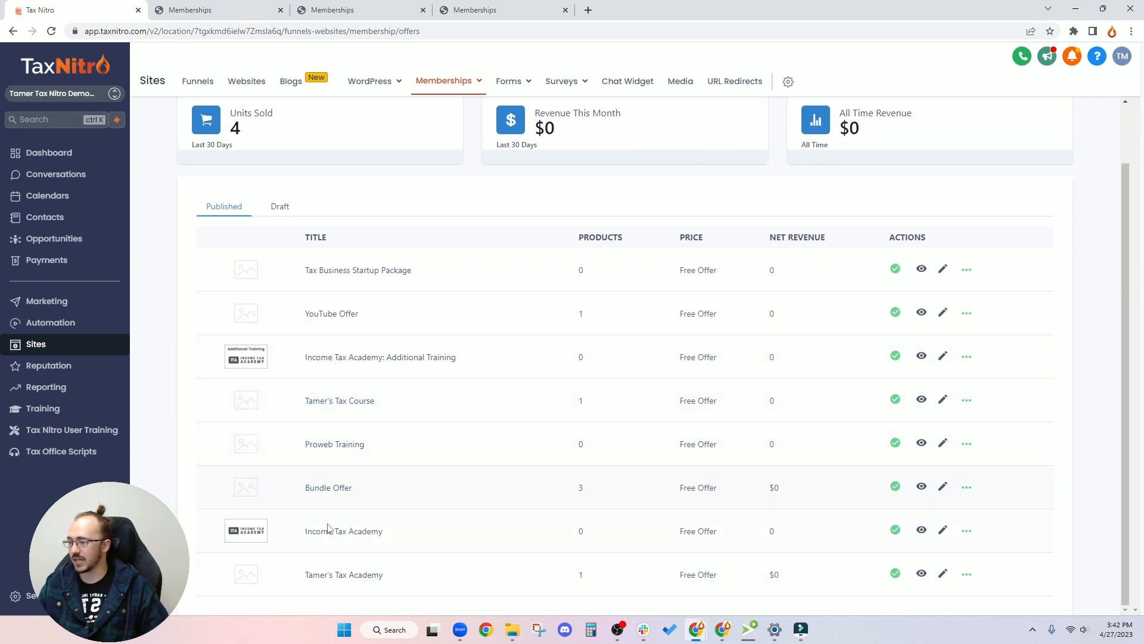
{"action": "left_click_drag", "start_coordinate": [293, 398], "coordinate": [408, 403]}
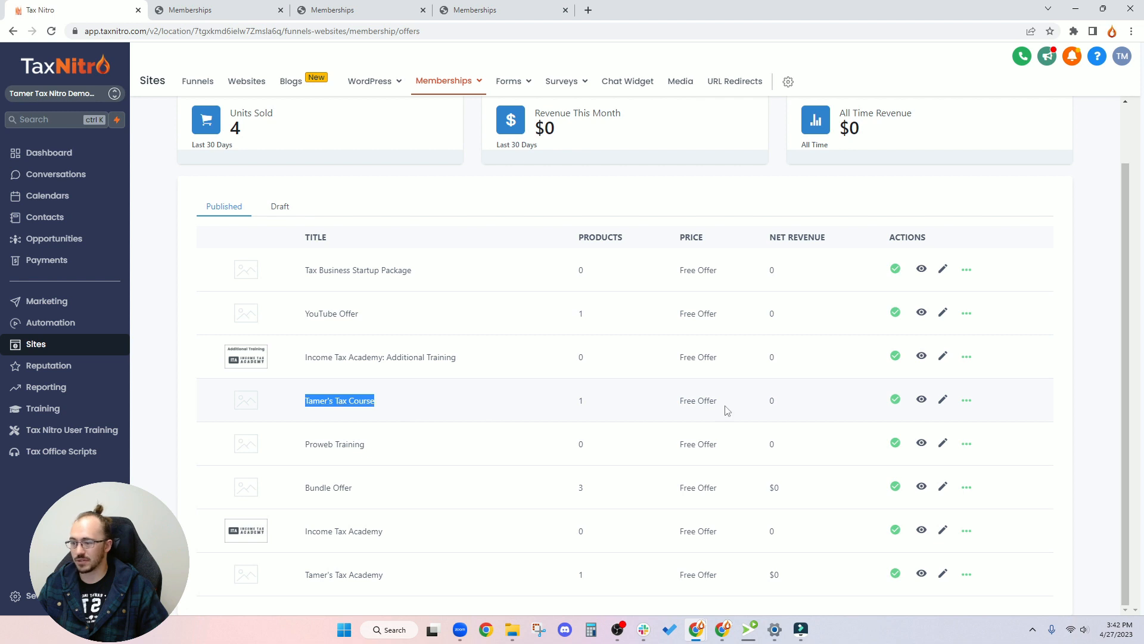
{"action": "left_click", "coordinate": [963, 400]}
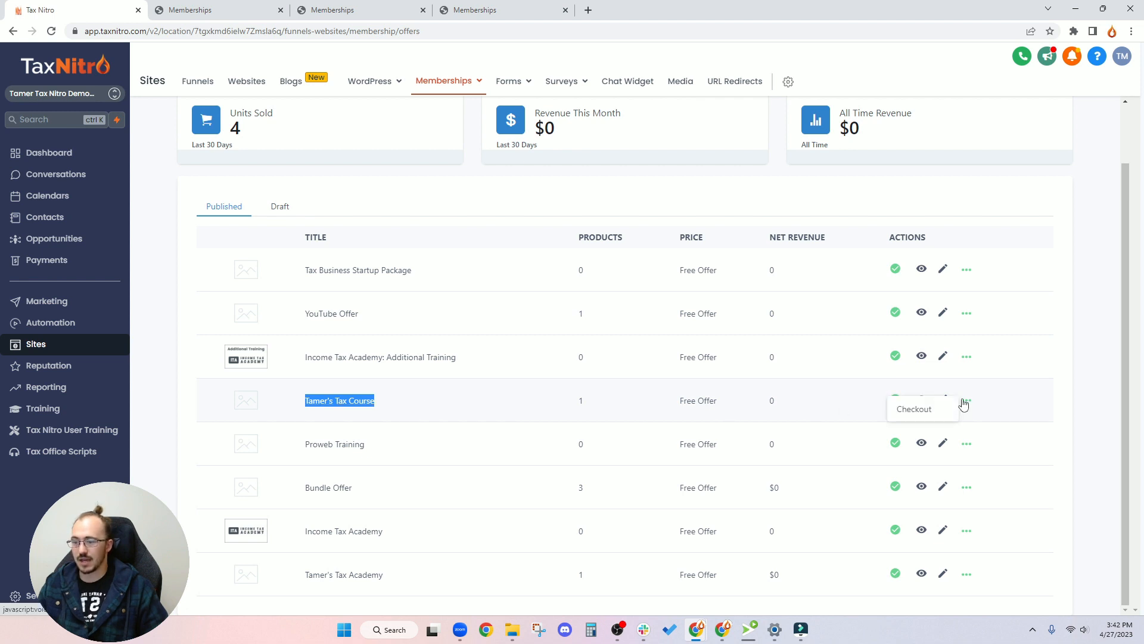
{"action": "left_click", "coordinate": [930, 411]}
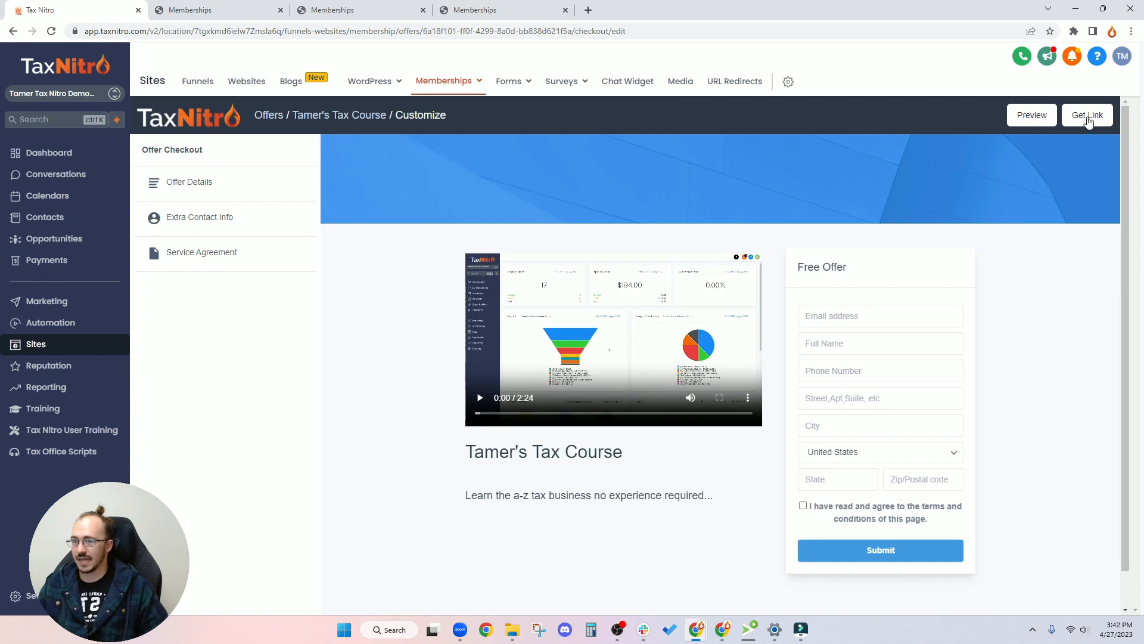
{"action": "left_click", "coordinate": [1088, 119]}
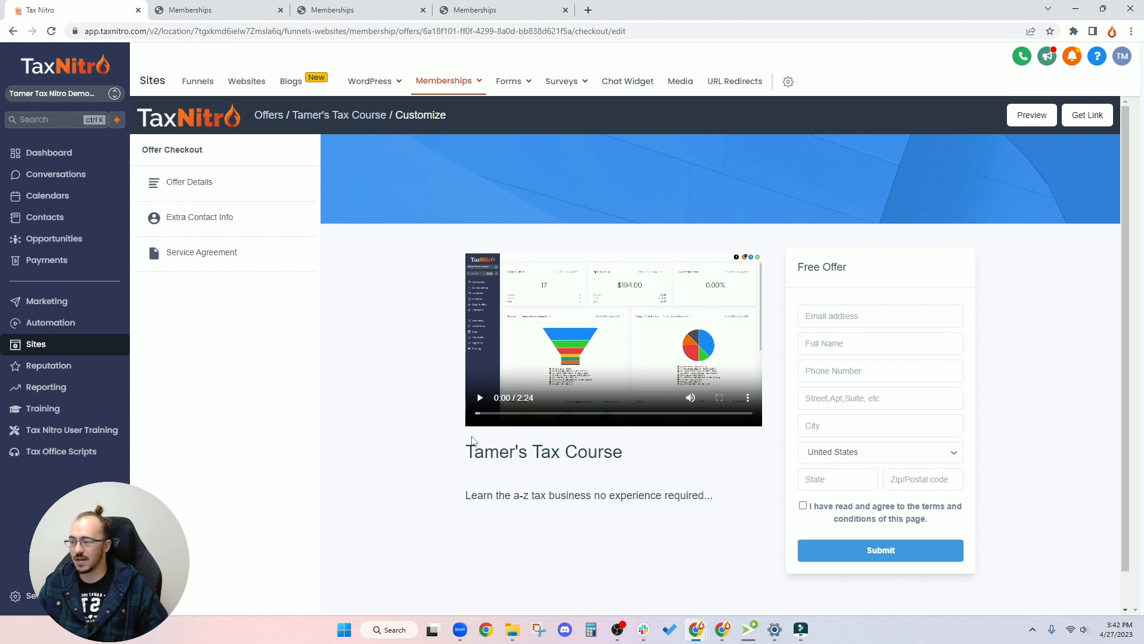
{"action": "left_click_drag", "start_coordinate": [462, 457], "coordinate": [640, 457]}
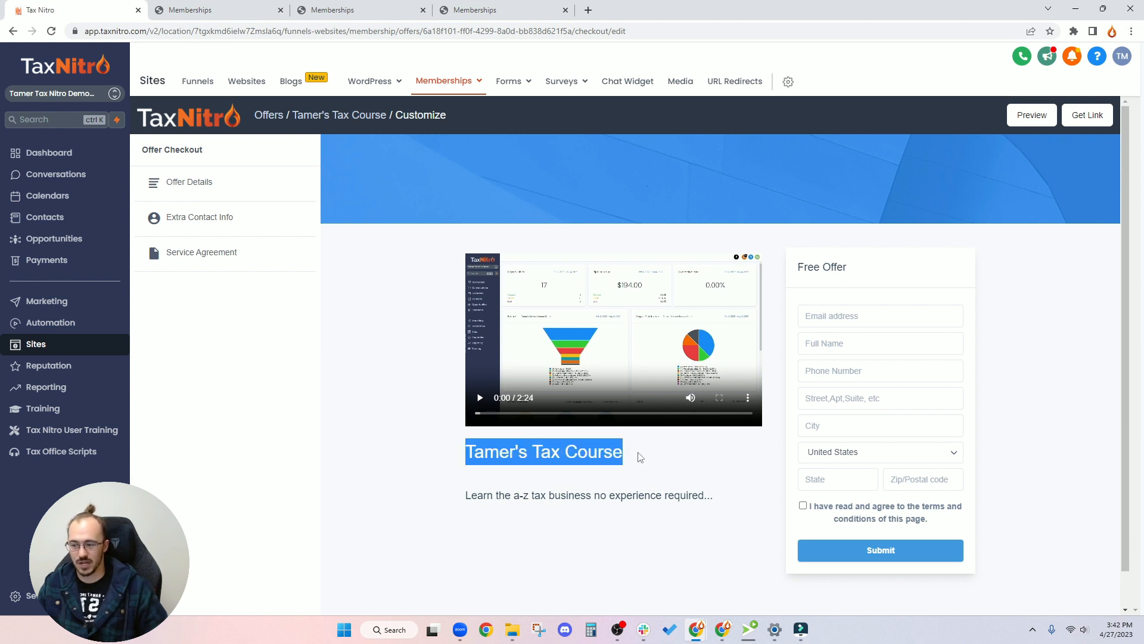
{"action": "left_click", "coordinate": [641, 458]}
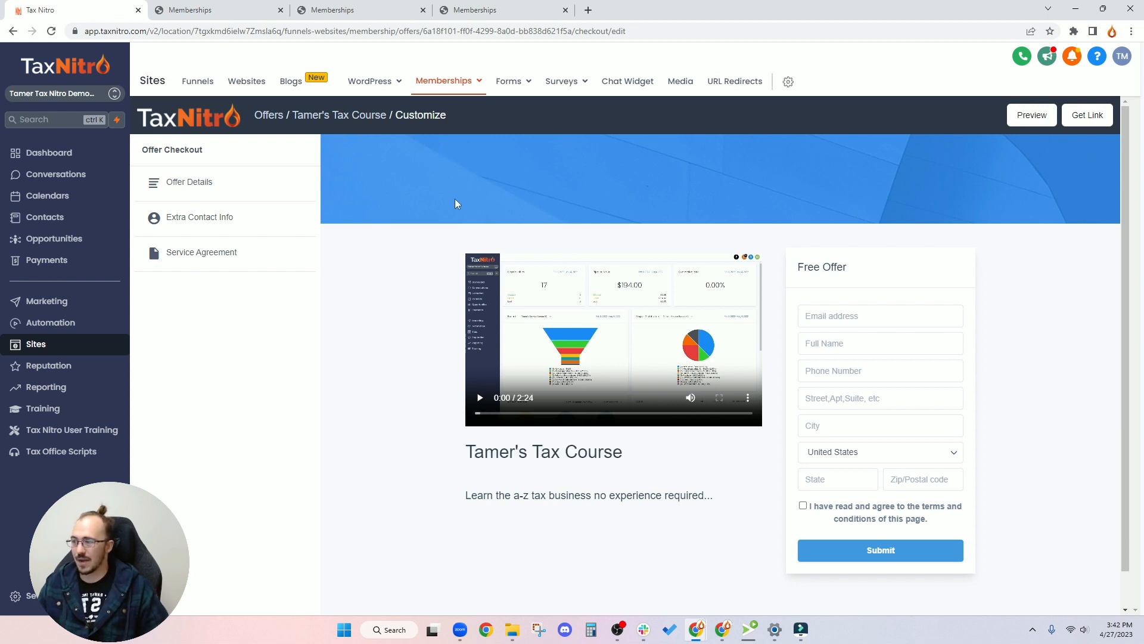